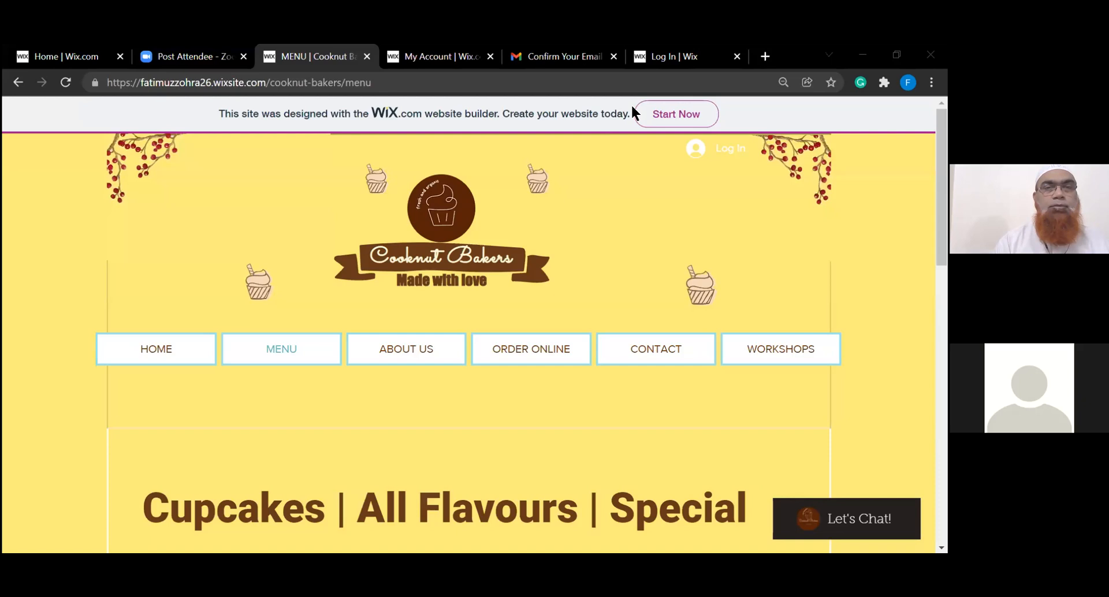
Scroll through the Cooknut Bakers Menu page
{"action": "scroll", "coordinate": [661, 349], "scroll_direction": "down", "scroll_amount": 1}
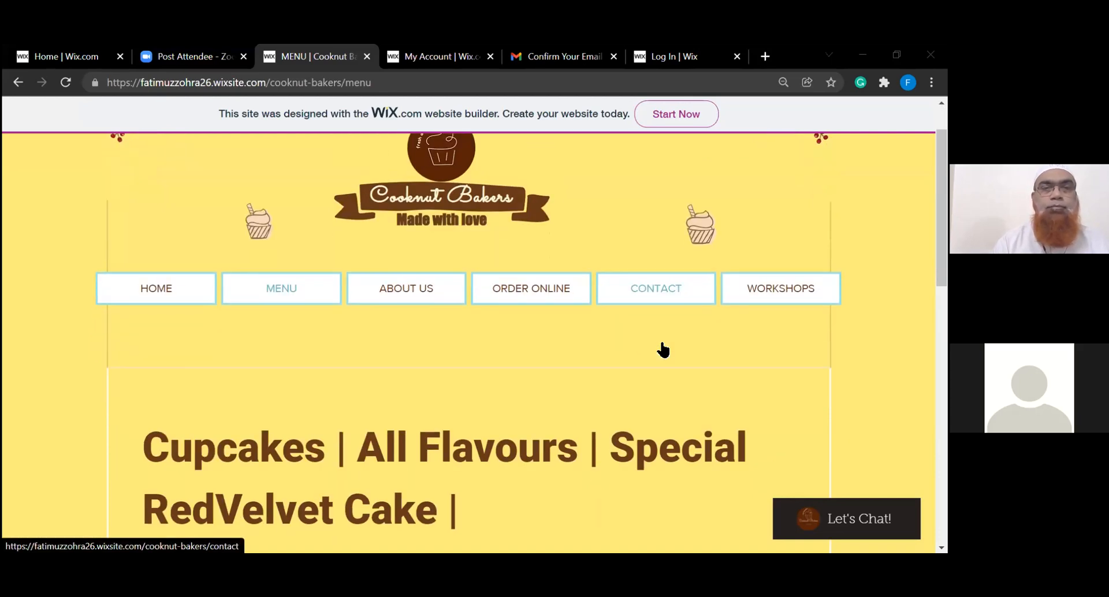
{"action": "scroll", "coordinate": [663, 351], "scroll_direction": "down", "scroll_amount": 1}
{"action": "scroll", "coordinate": [663, 350], "scroll_direction": "up", "scroll_amount": 2}
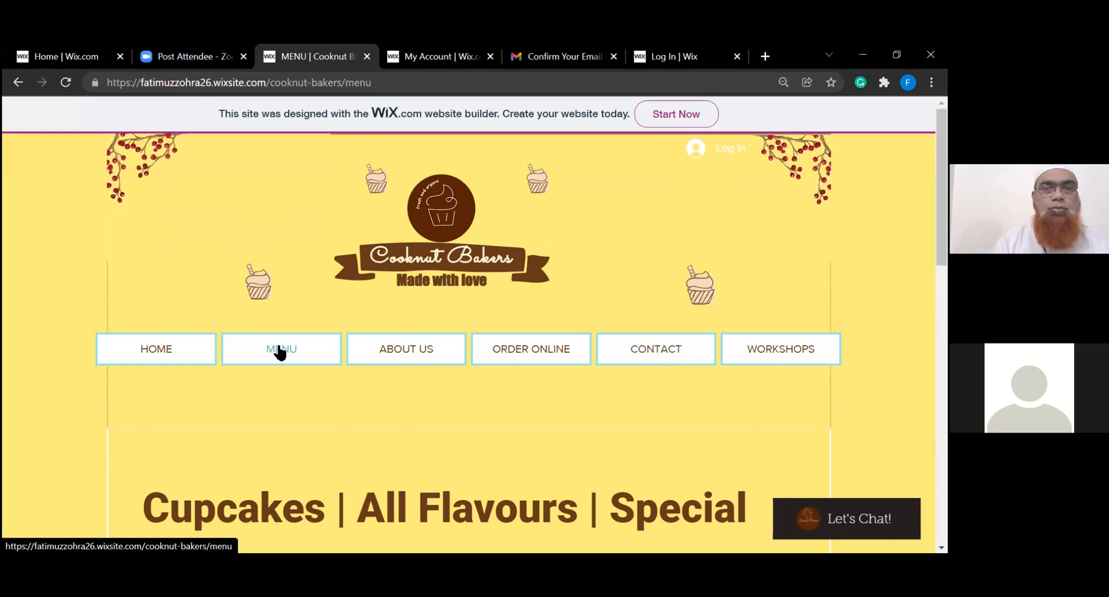
{"action": "scroll", "coordinate": [280, 351], "scroll_direction": "down", "scroll_amount": 8}
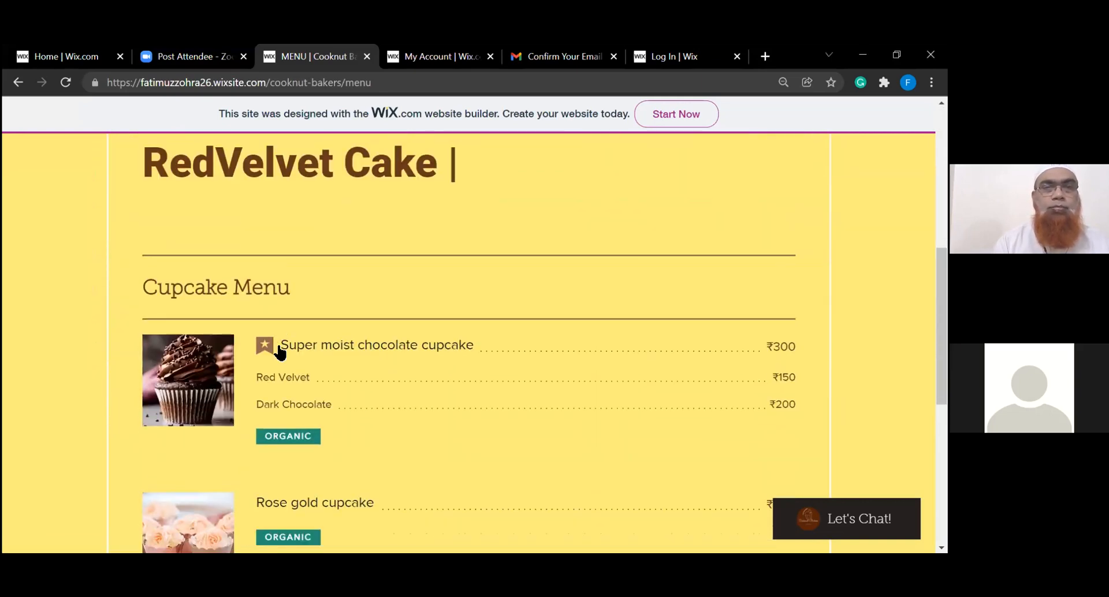
{"action": "scroll", "coordinate": [279, 352], "scroll_direction": "down", "scroll_amount": 2}
{"action": "scroll", "coordinate": [179, 317], "scroll_direction": "up", "scroll_amount": 9}
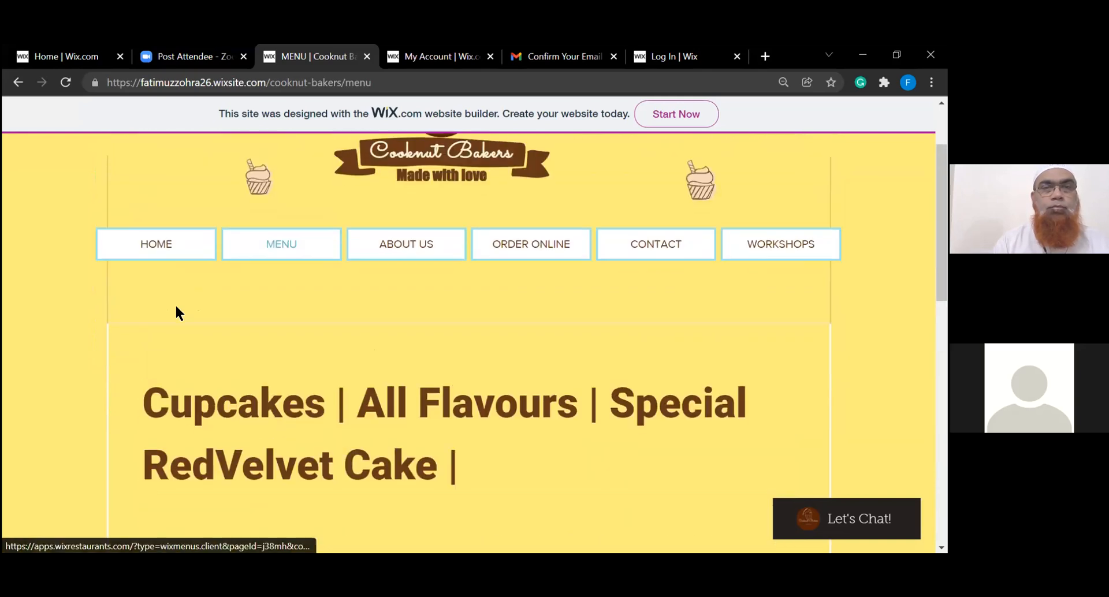
Return to the Home page and browse its cupcake banner photos
{"action": "left_click", "coordinate": [154, 250]}
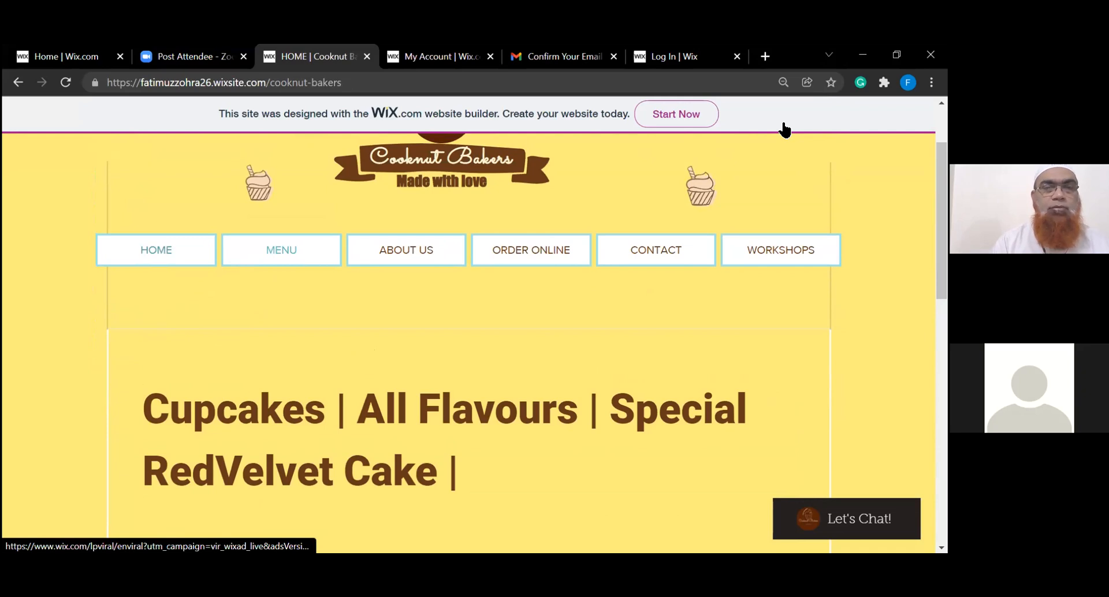
{"action": "scroll", "coordinate": [435, 442], "scroll_direction": "down", "scroll_amount": 1}
{"action": "scroll", "coordinate": [435, 442], "scroll_direction": "up", "scroll_amount": 3}
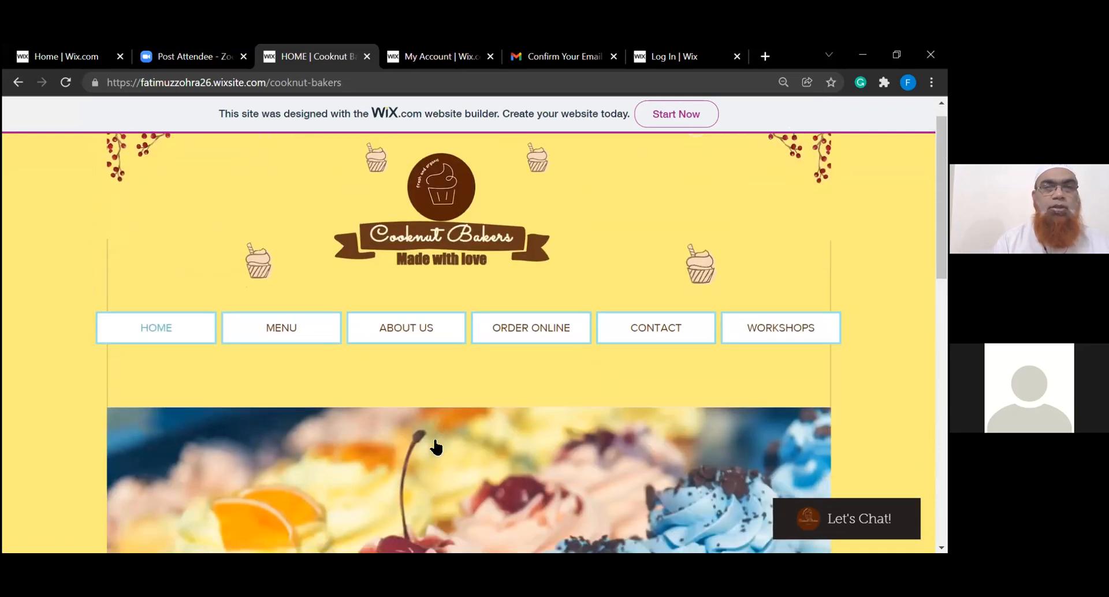
{"action": "scroll", "coordinate": [435, 442], "scroll_direction": "down", "scroll_amount": 8}
{"action": "scroll", "coordinate": [435, 439], "scroll_direction": "down", "scroll_amount": 6}
{"action": "scroll", "coordinate": [434, 439], "scroll_direction": "up", "scroll_amount": 12}
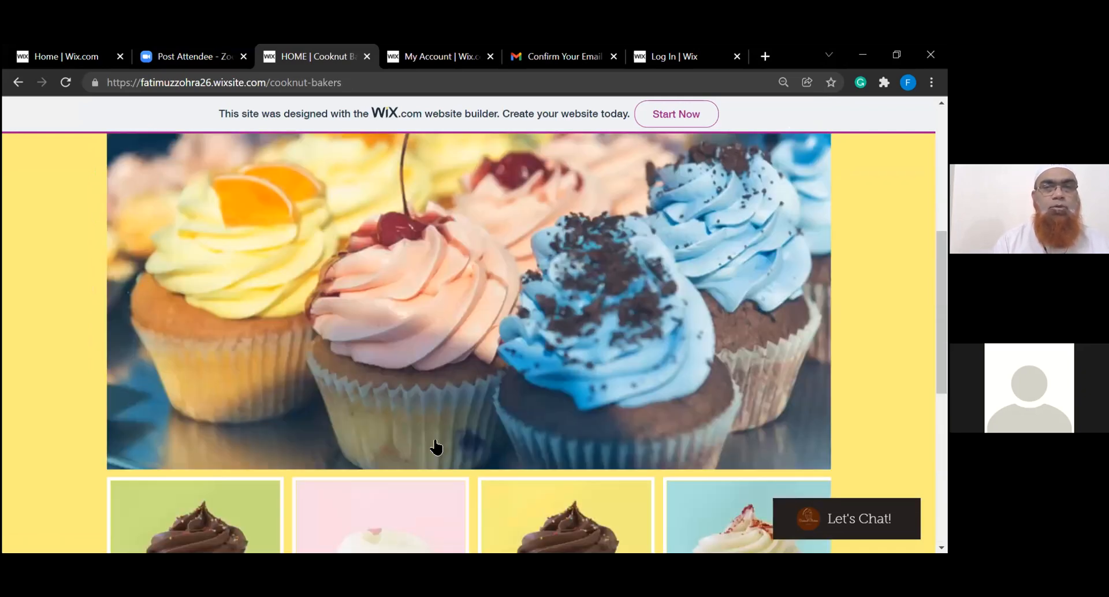
{"action": "scroll", "coordinate": [436, 448], "scroll_direction": "up", "scroll_amount": 1}
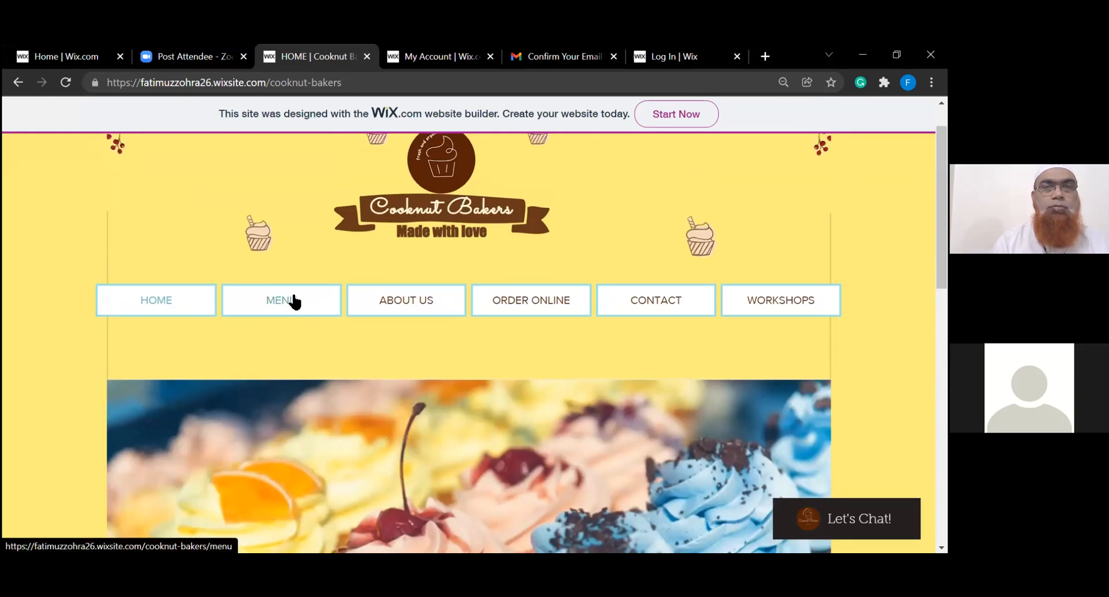
Open the Menu page and scroll through the cupcake list with prices
{"action": "left_click", "coordinate": [292, 301]}
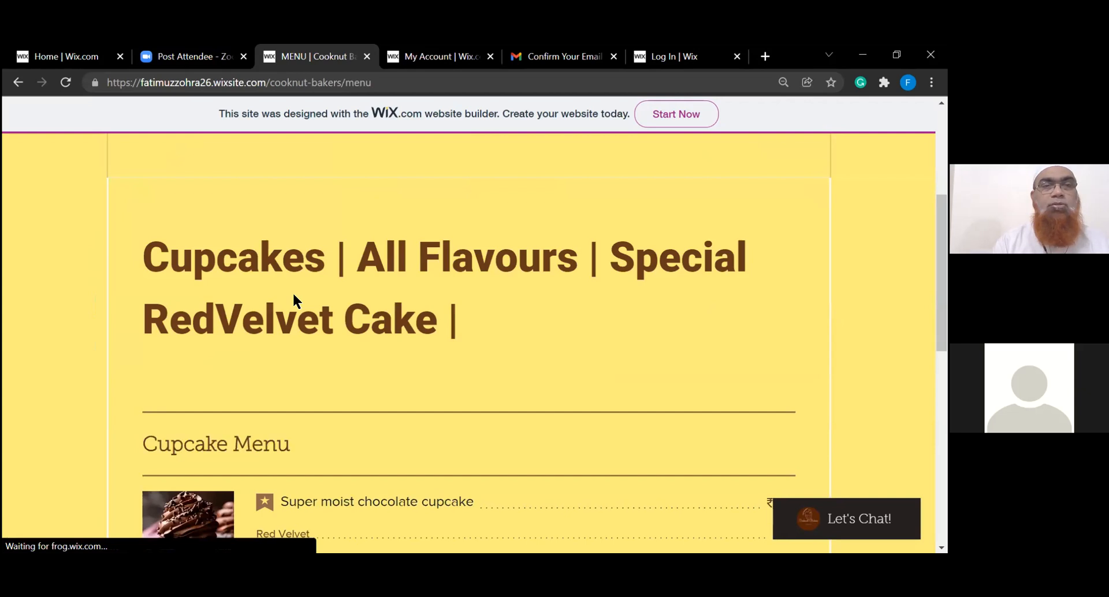
{"action": "scroll", "coordinate": [294, 296], "scroll_direction": "down", "scroll_amount": 1}
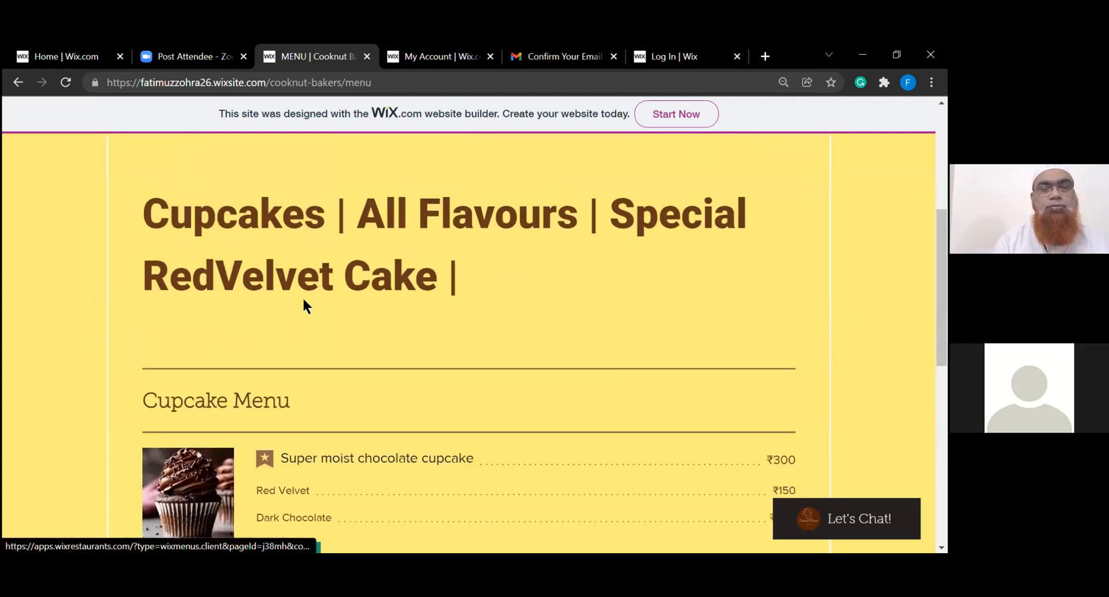
{"action": "scroll", "coordinate": [301, 275], "scroll_direction": "down", "scroll_amount": 5}
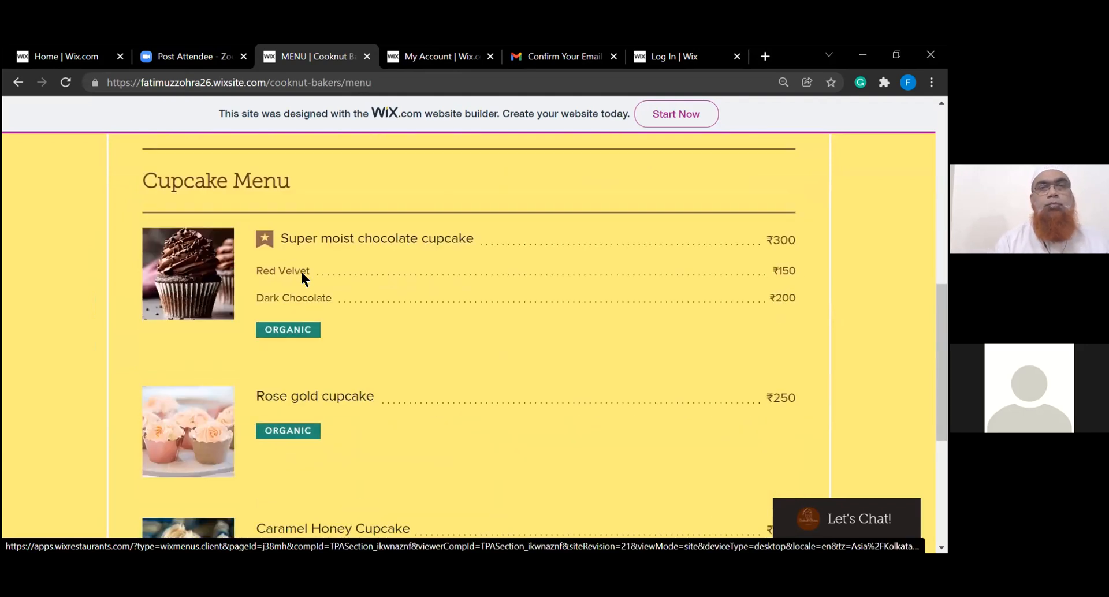
{"action": "scroll", "coordinate": [302, 275], "scroll_direction": "down", "scroll_amount": 4}
{"action": "scroll", "coordinate": [302, 275], "scroll_direction": "up", "scroll_amount": 4}
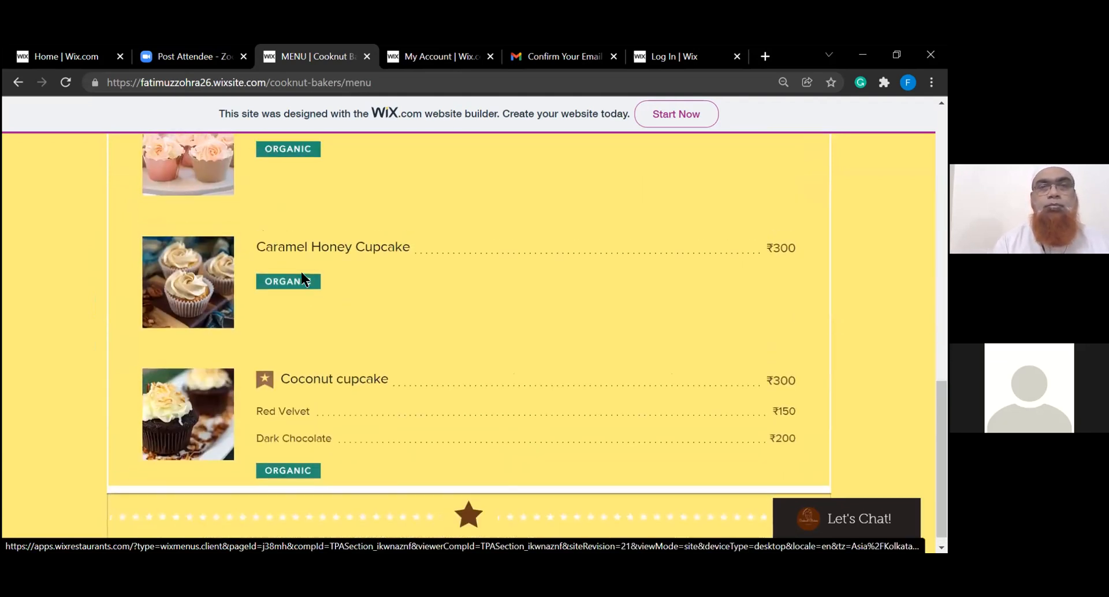
{"action": "scroll", "coordinate": [302, 276], "scroll_direction": "up", "scroll_amount": 6}
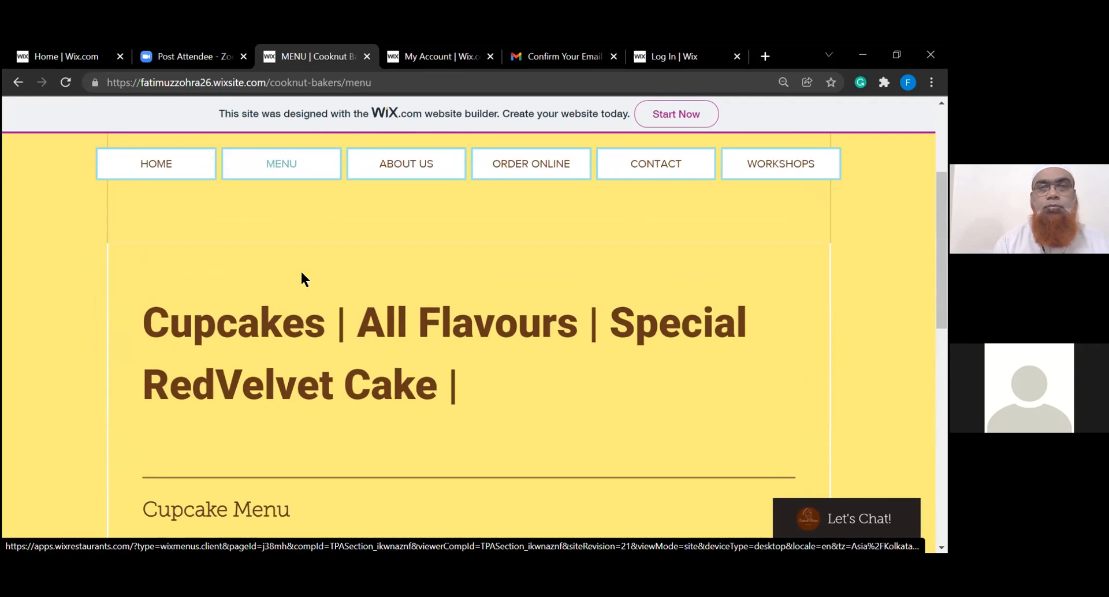
Go to the About Us page and read through the Our Story section
{"action": "left_click", "coordinate": [401, 172]}
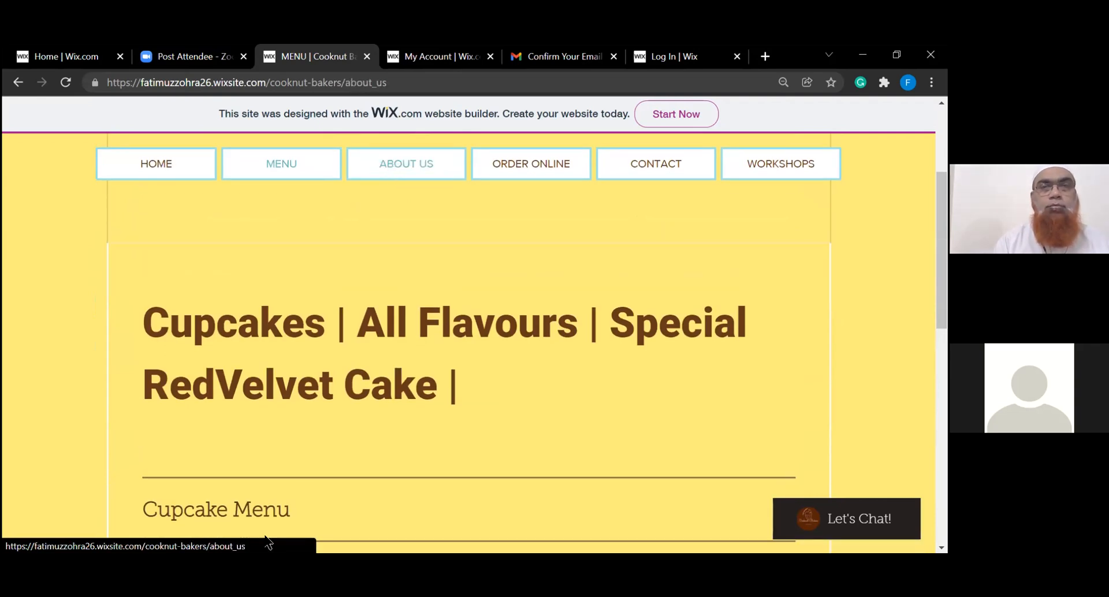
{"action": "scroll", "coordinate": [377, 396], "scroll_direction": "down", "scroll_amount": 4}
{"action": "scroll", "coordinate": [377, 396], "scroll_direction": "up", "scroll_amount": 3}
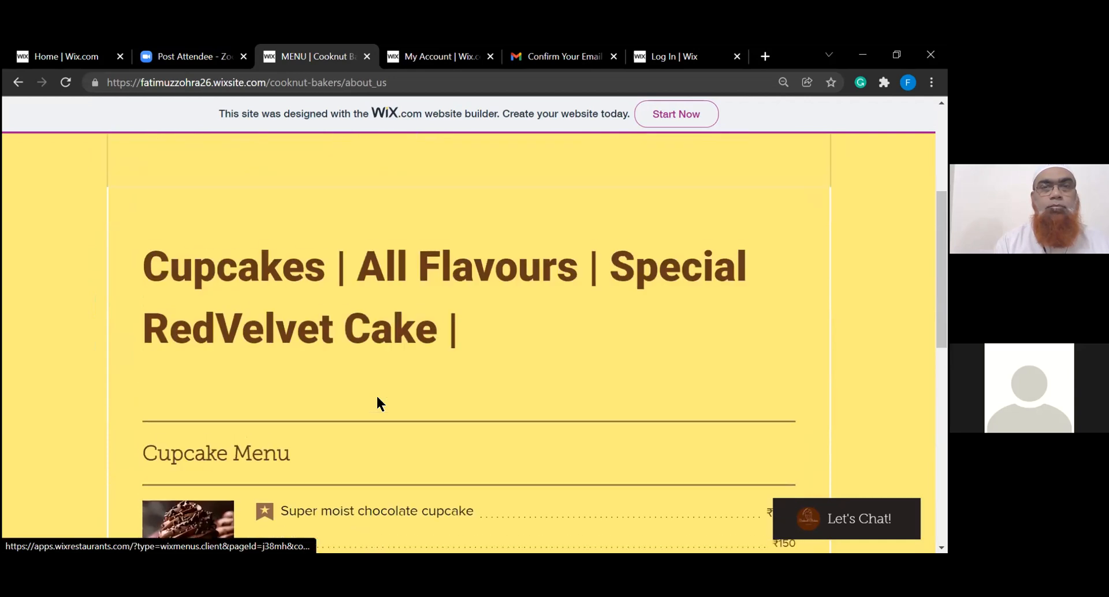
{"action": "scroll", "coordinate": [393, 373], "scroll_direction": "up", "scroll_amount": 3}
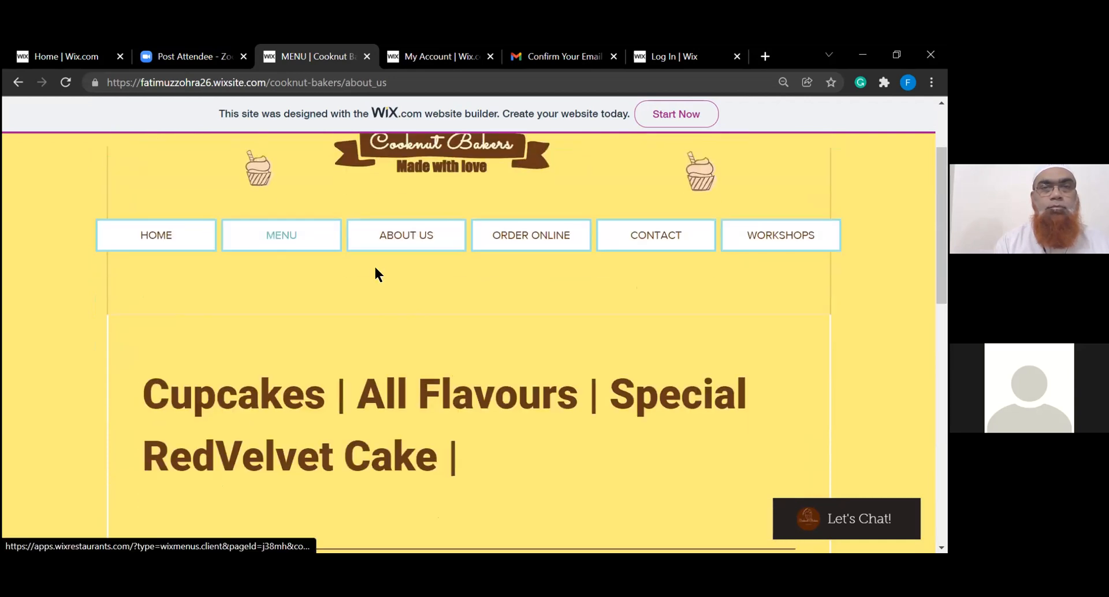
{"action": "scroll", "coordinate": [379, 242], "scroll_direction": "up", "scroll_amount": 1}
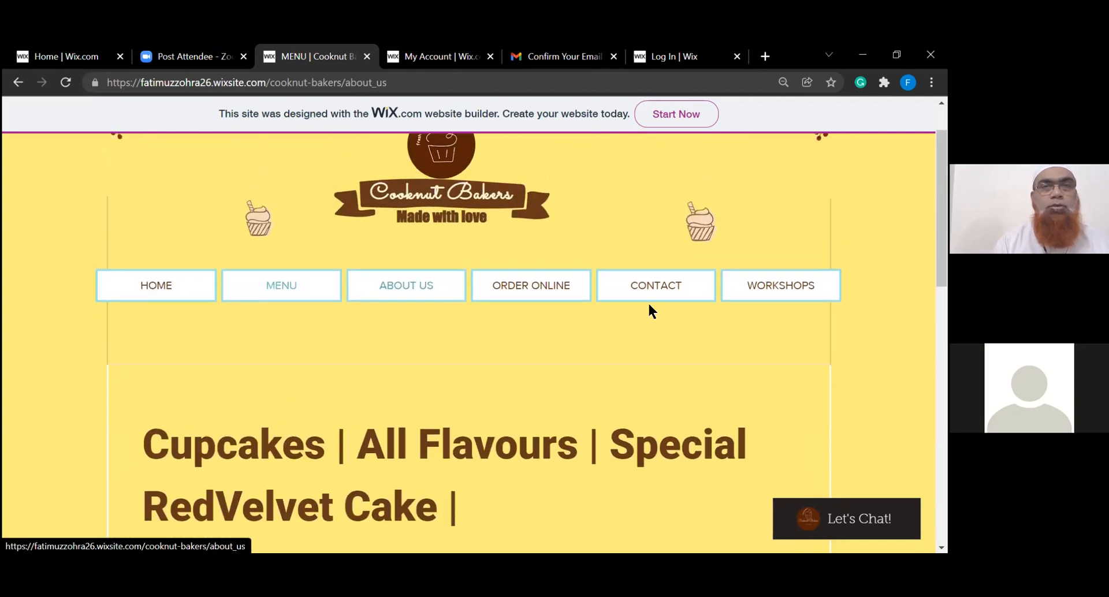
{"action": "scroll", "coordinate": [410, 493], "scroll_direction": "up", "scroll_amount": 1}
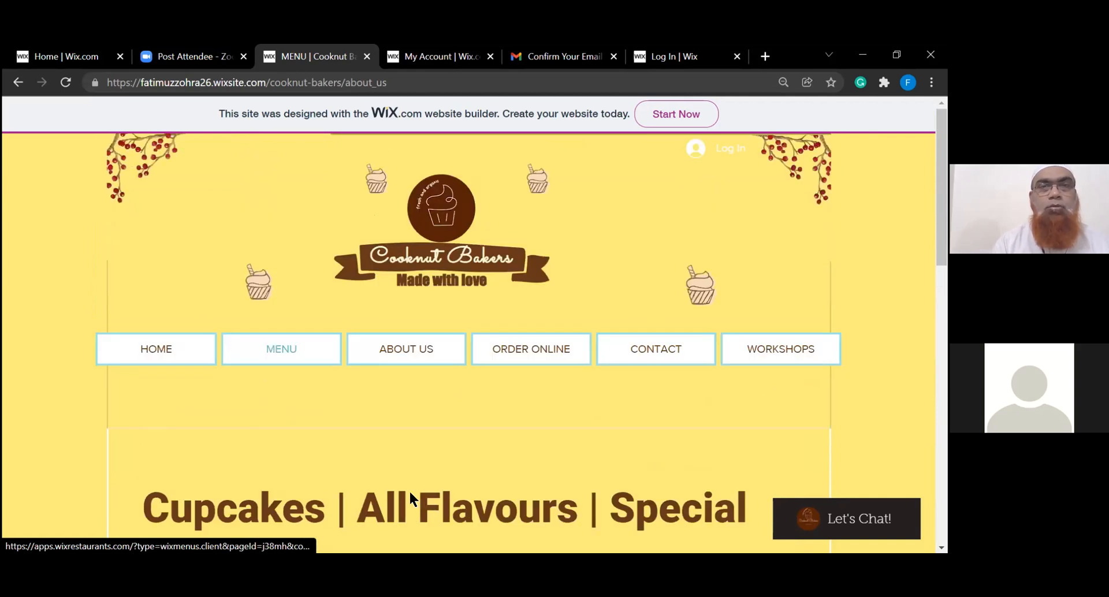
{"action": "scroll", "coordinate": [410, 493], "scroll_direction": "down", "scroll_amount": 4}
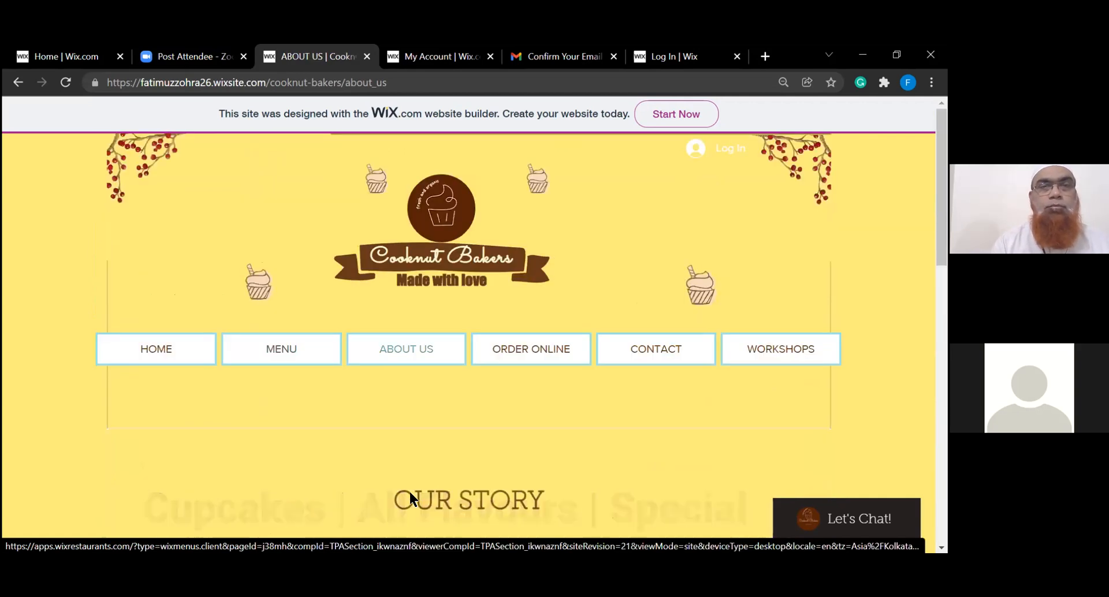
{"action": "scroll", "coordinate": [410, 491], "scroll_direction": "down", "scroll_amount": 7}
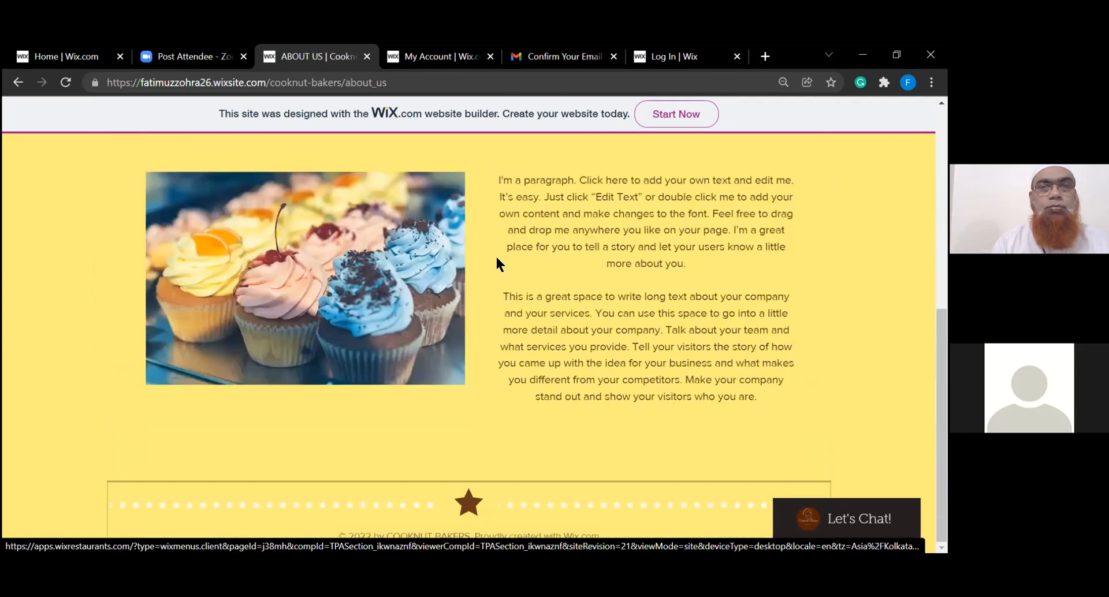
{"action": "scroll", "coordinate": [590, 351], "scroll_direction": "up", "scroll_amount": 5}
{"action": "scroll", "coordinate": [591, 352], "scroll_direction": "down", "scroll_amount": 5}
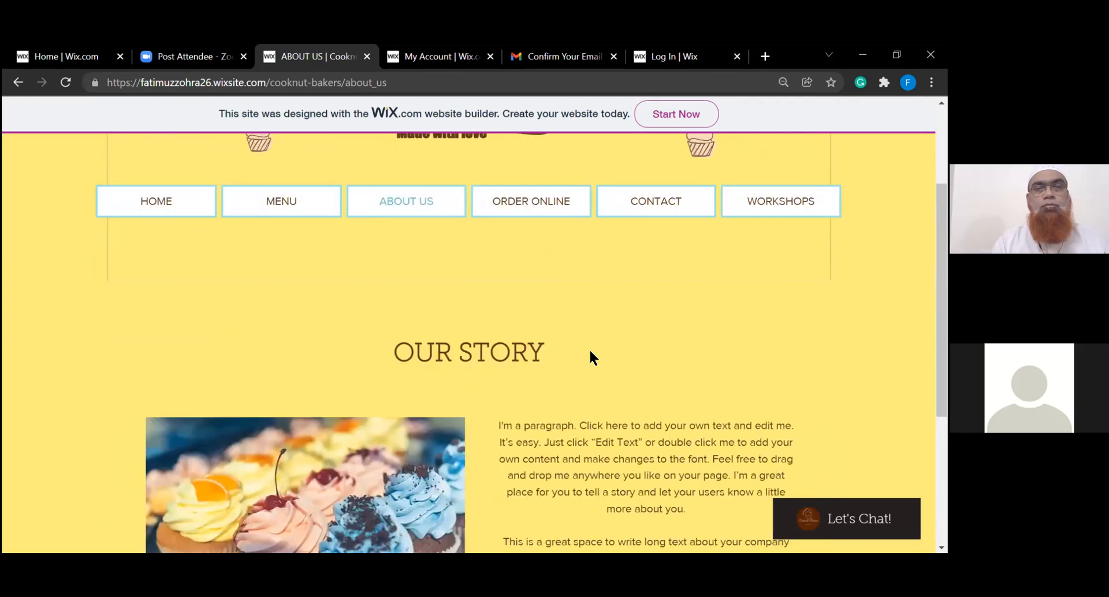
{"action": "scroll", "coordinate": [591, 351], "scroll_direction": "up", "scroll_amount": 7}
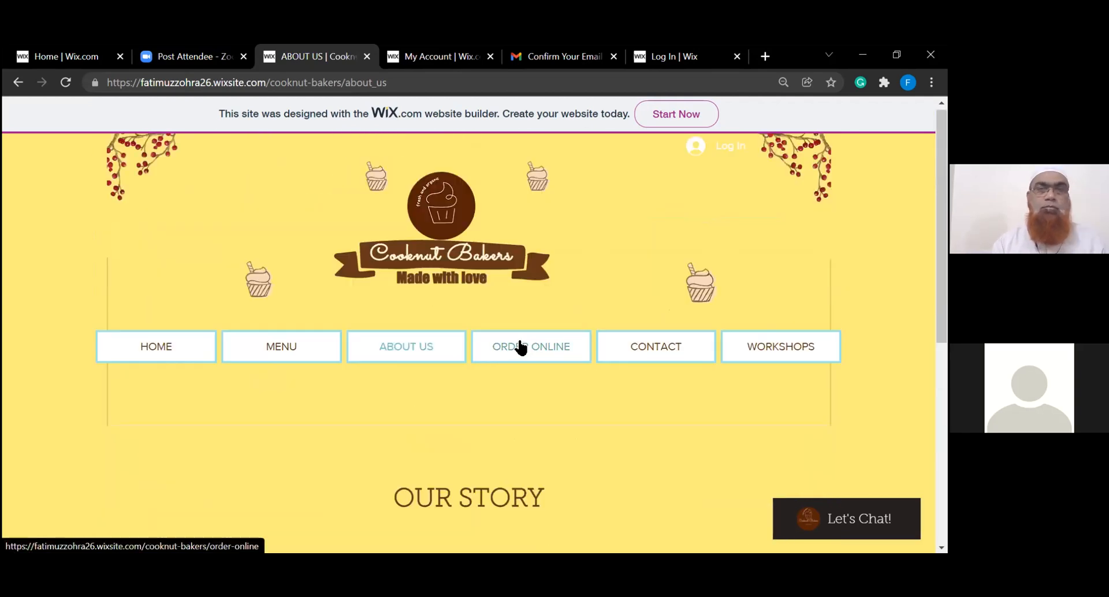
{"action": "left_click", "coordinate": [521, 347]}
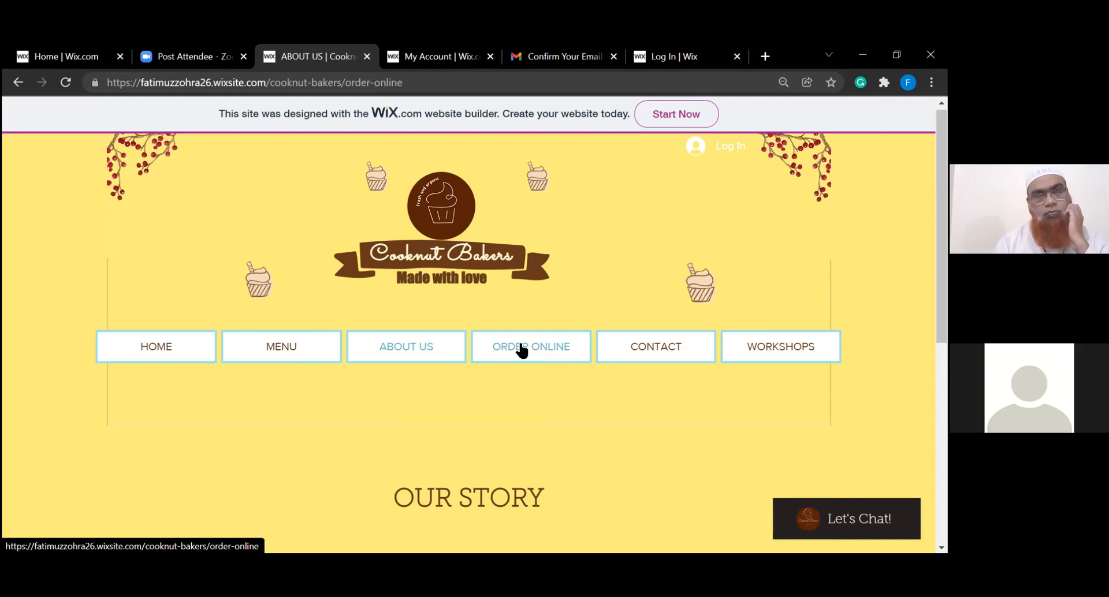
Scroll through the Order Online cupcake cards and not-accepting-orders notice, then return to the top
{"action": "scroll", "coordinate": [497, 435], "scroll_direction": "down", "scroll_amount": 1}
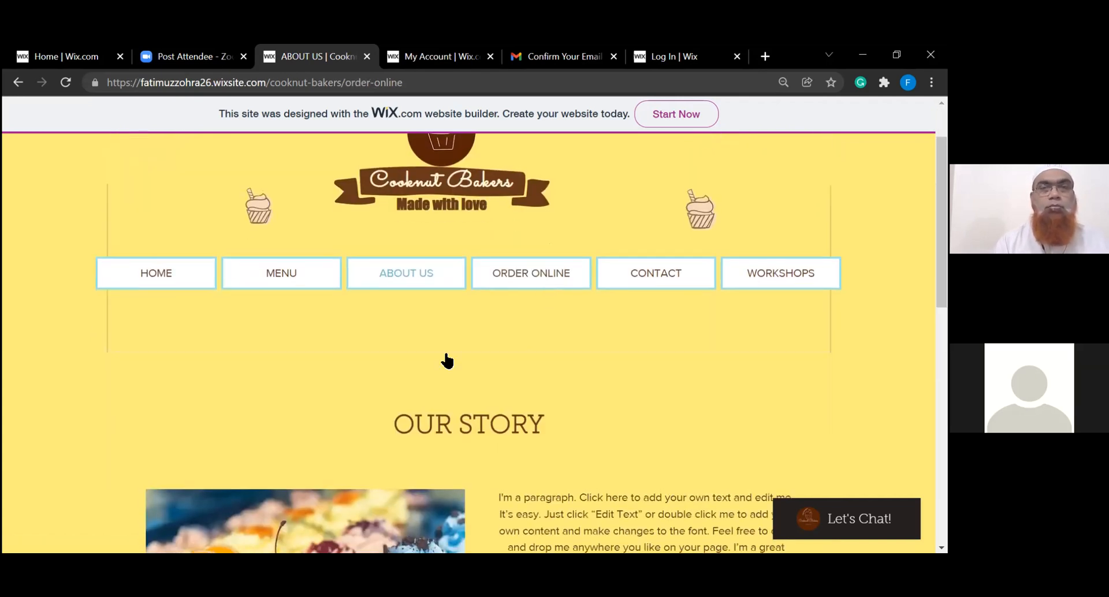
{"action": "scroll", "coordinate": [327, 408], "scroll_direction": "down", "scroll_amount": 2}
{"action": "scroll", "coordinate": [327, 408], "scroll_direction": "down", "scroll_amount": 7}
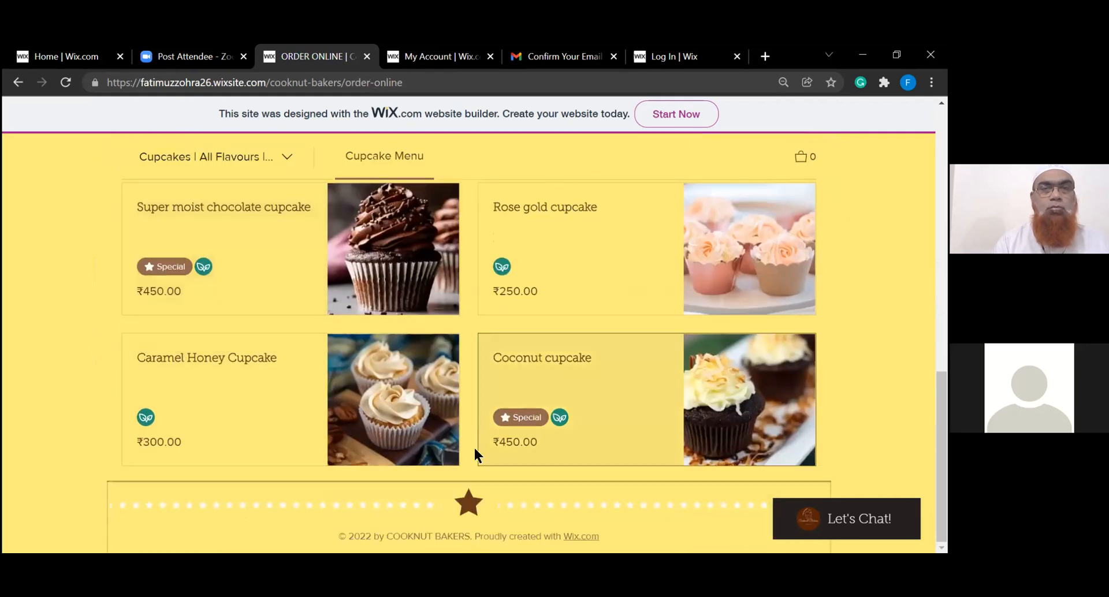
{"action": "scroll", "coordinate": [474, 450], "scroll_direction": "up", "scroll_amount": 3}
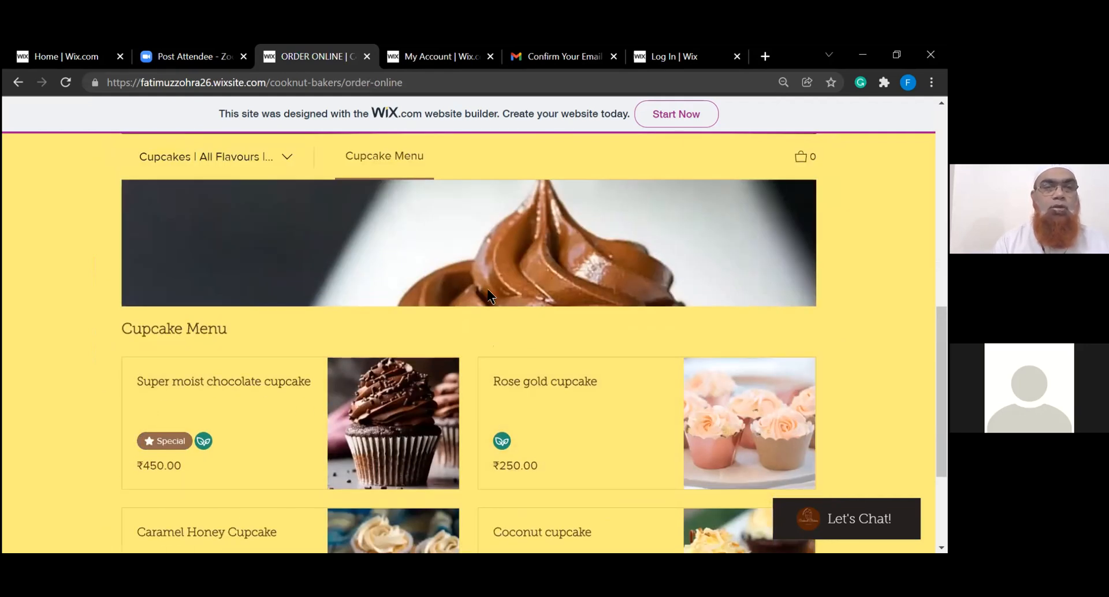
{"action": "scroll", "coordinate": [487, 289], "scroll_direction": "up", "scroll_amount": 3}
{"action": "scroll", "coordinate": [486, 287], "scroll_direction": "up", "scroll_amount": 2}
{"action": "scroll", "coordinate": [488, 289], "scroll_direction": "up", "scroll_amount": 2}
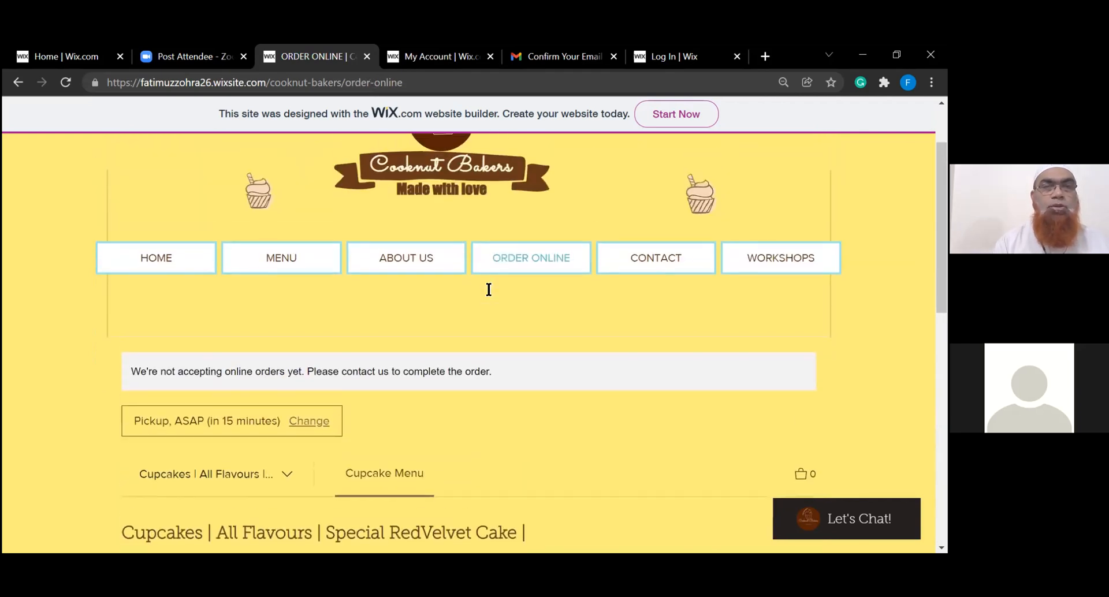
Open the Contact page and try its Email and message form fields
{"action": "left_click", "coordinate": [671, 257]}
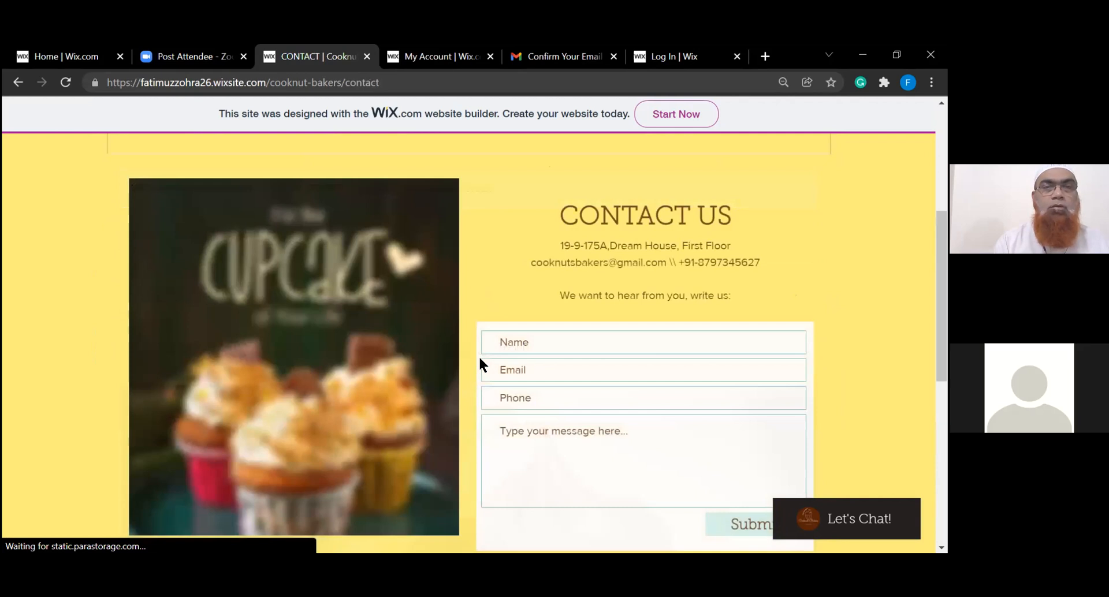
{"action": "scroll", "coordinate": [480, 359], "scroll_direction": "down", "scroll_amount": 4}
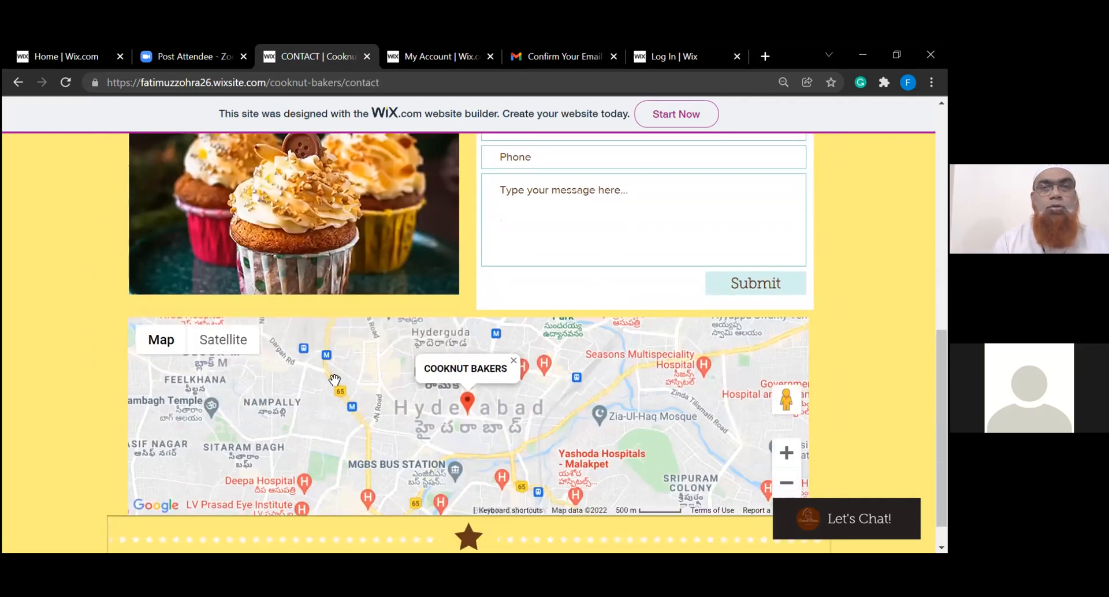
{"action": "scroll", "coordinate": [476, 398], "scroll_direction": "up", "scroll_amount": 3}
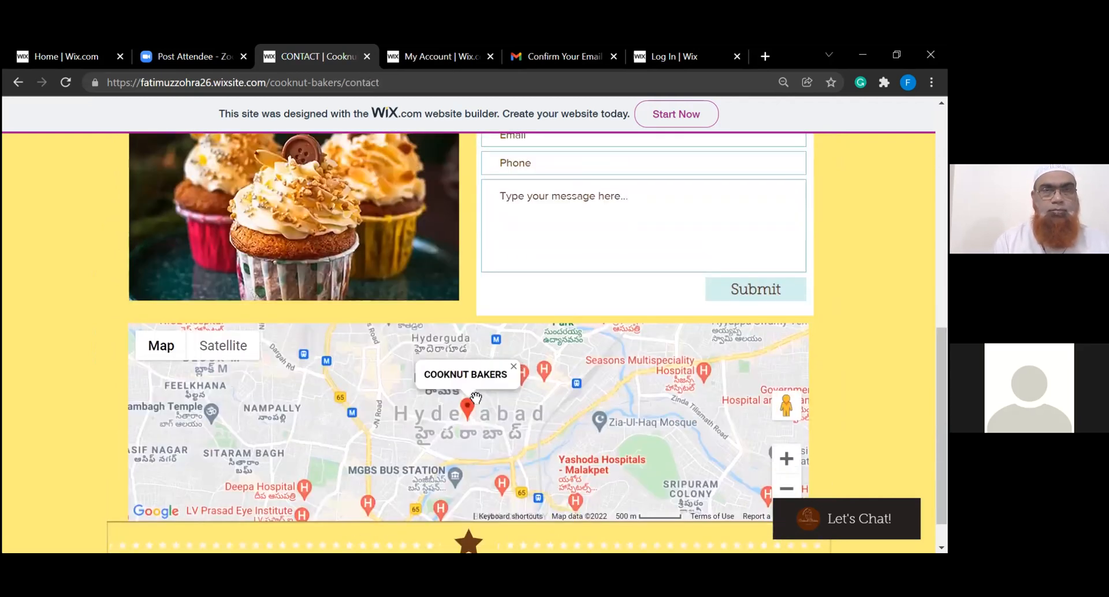
{"action": "scroll", "coordinate": [476, 398], "scroll_direction": "up", "scroll_amount": 2}
{"action": "left_click", "coordinate": [664, 427]}
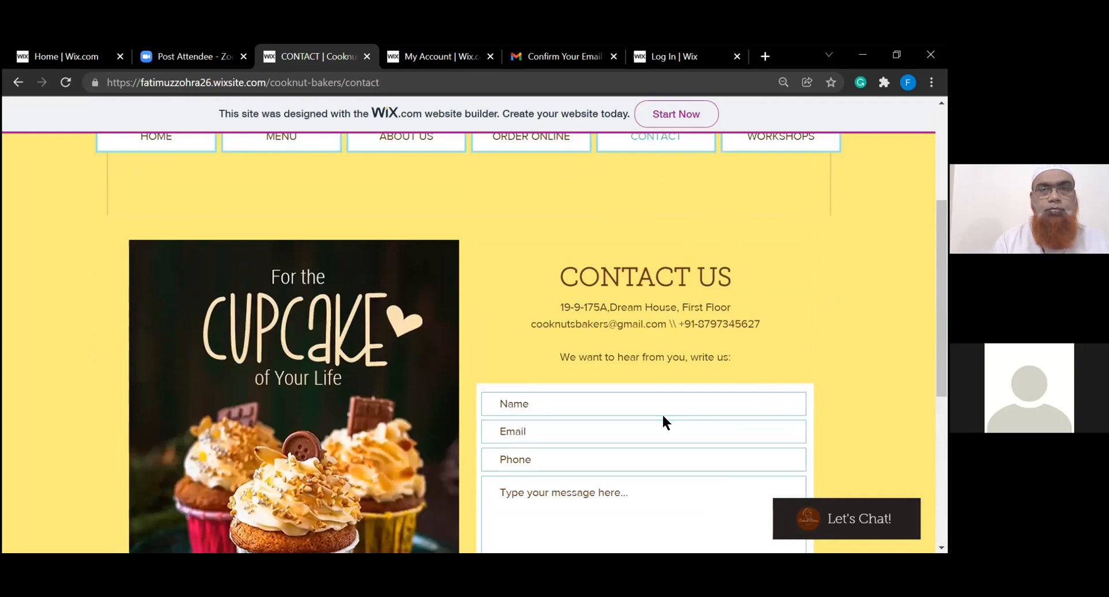
{"action": "scroll", "coordinate": [663, 415], "scroll_direction": "down", "scroll_amount": 2}
{"action": "left_click", "coordinate": [664, 416]}
{"action": "scroll", "coordinate": [662, 418], "scroll_direction": "up", "scroll_amount": 3}
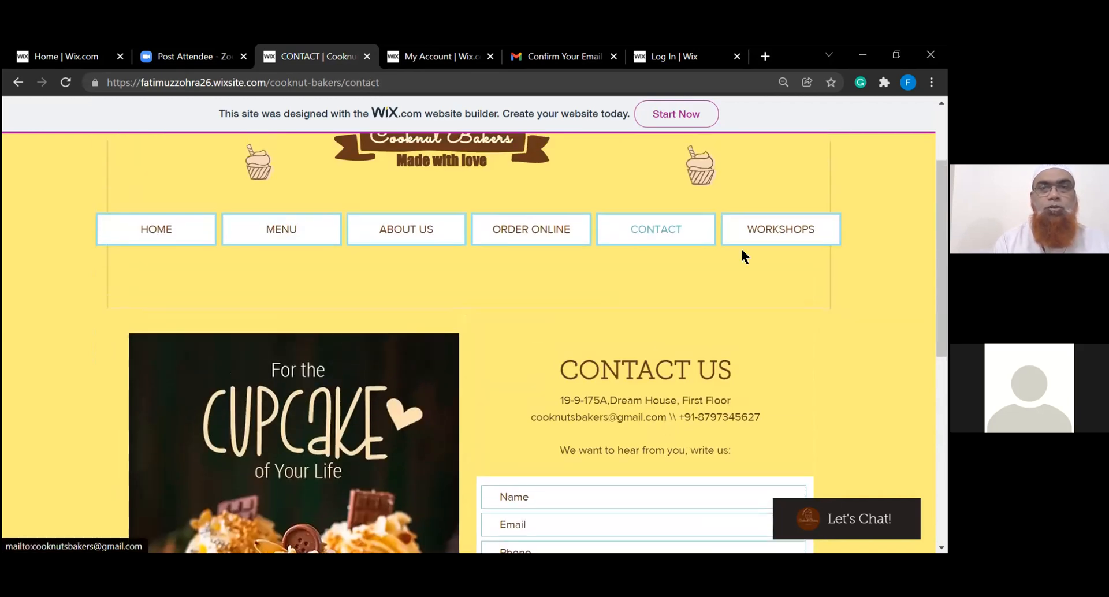
{"action": "scroll", "coordinate": [526, 485], "scroll_direction": "down", "scroll_amount": 3}
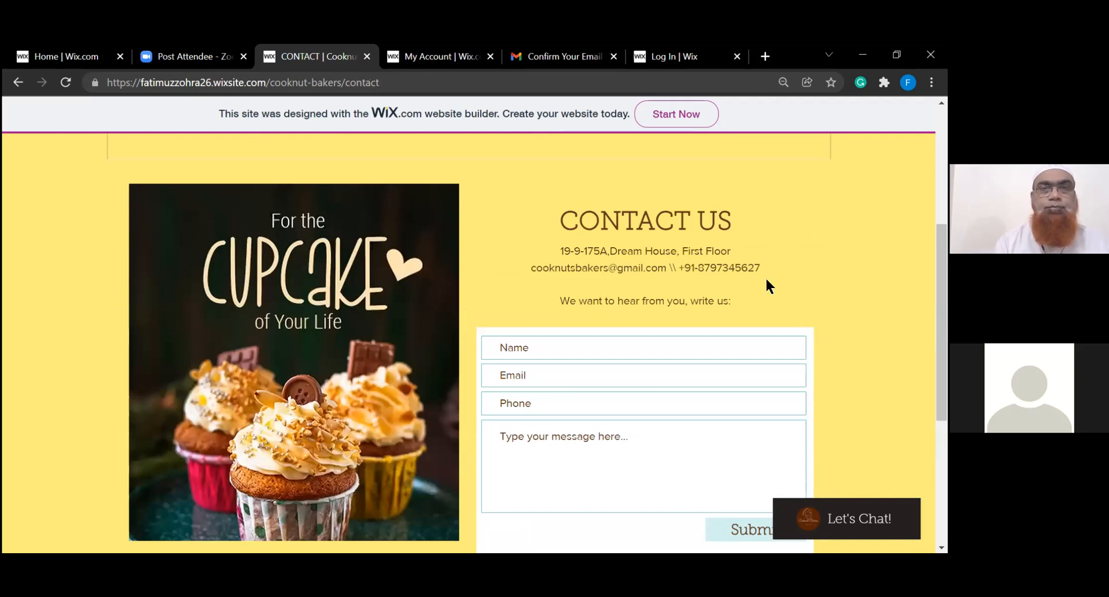
{"action": "scroll", "coordinate": [767, 280], "scroll_direction": "up", "scroll_amount": 5}
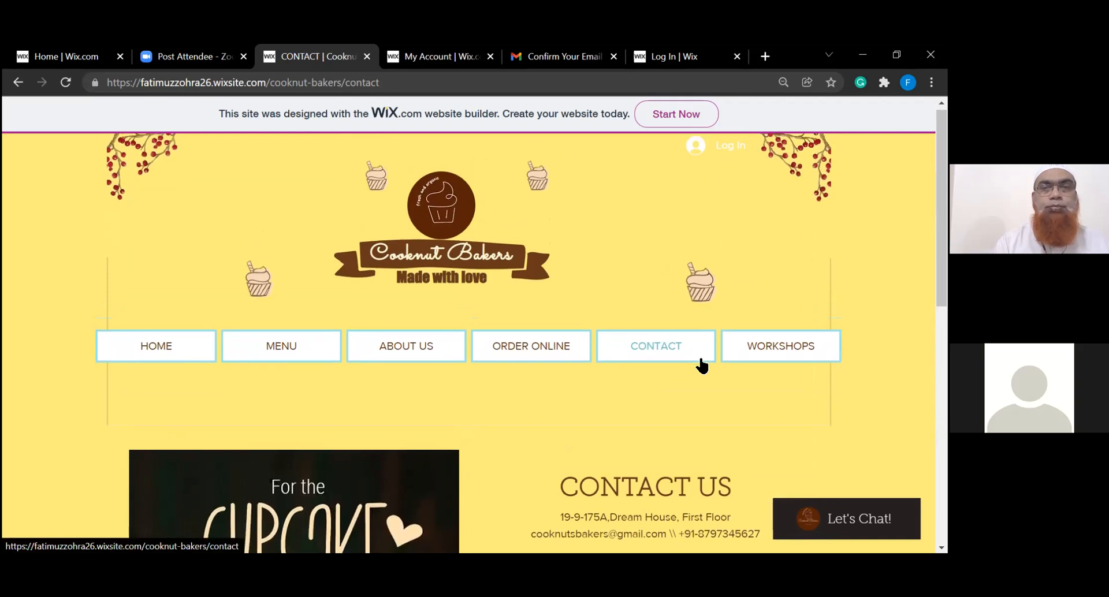
{"action": "scroll", "coordinate": [701, 363], "scroll_direction": "down", "scroll_amount": 4}
{"action": "scroll", "coordinate": [702, 360], "scroll_direction": "up", "scroll_amount": 3}
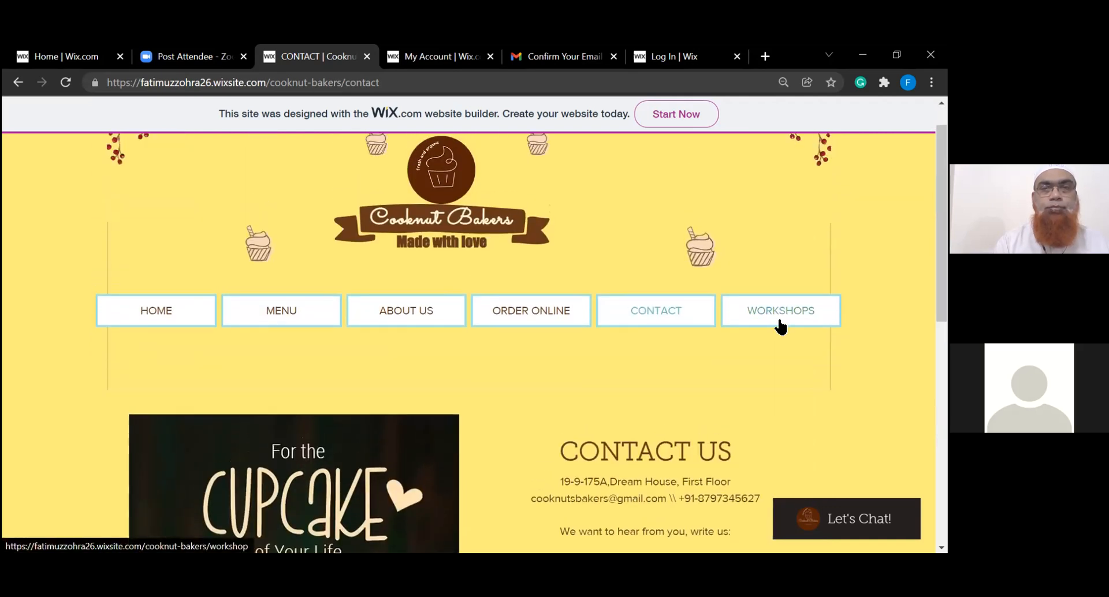
Browse the Workshops page's Cupcake Master, Baking and Frosting workshop cards
{"action": "left_click", "coordinate": [781, 327]}
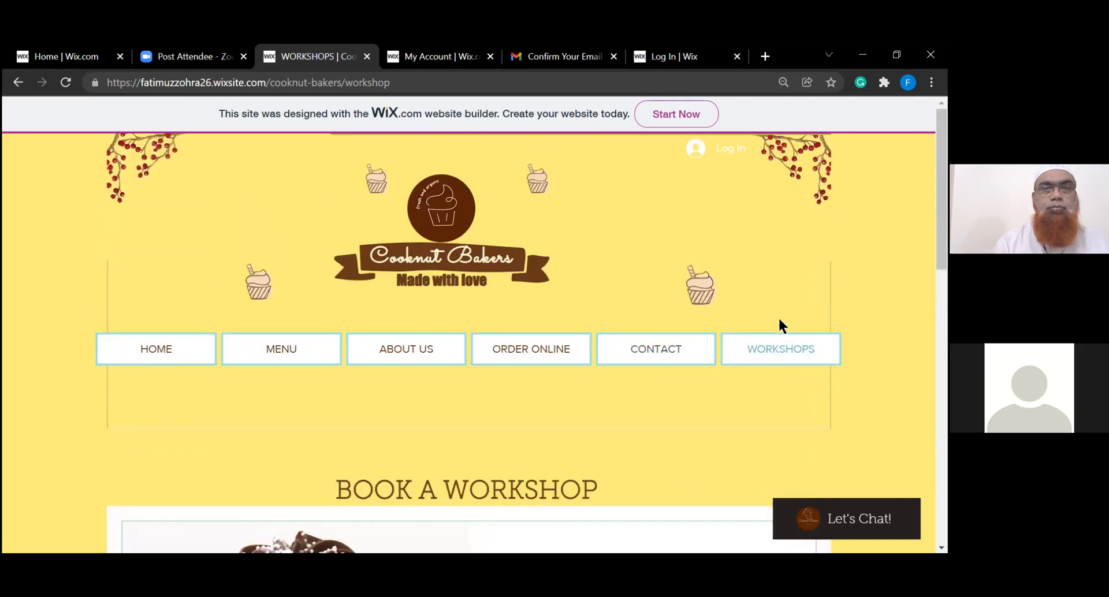
{"action": "scroll", "coordinate": [544, 460], "scroll_direction": "down", "scroll_amount": 4}
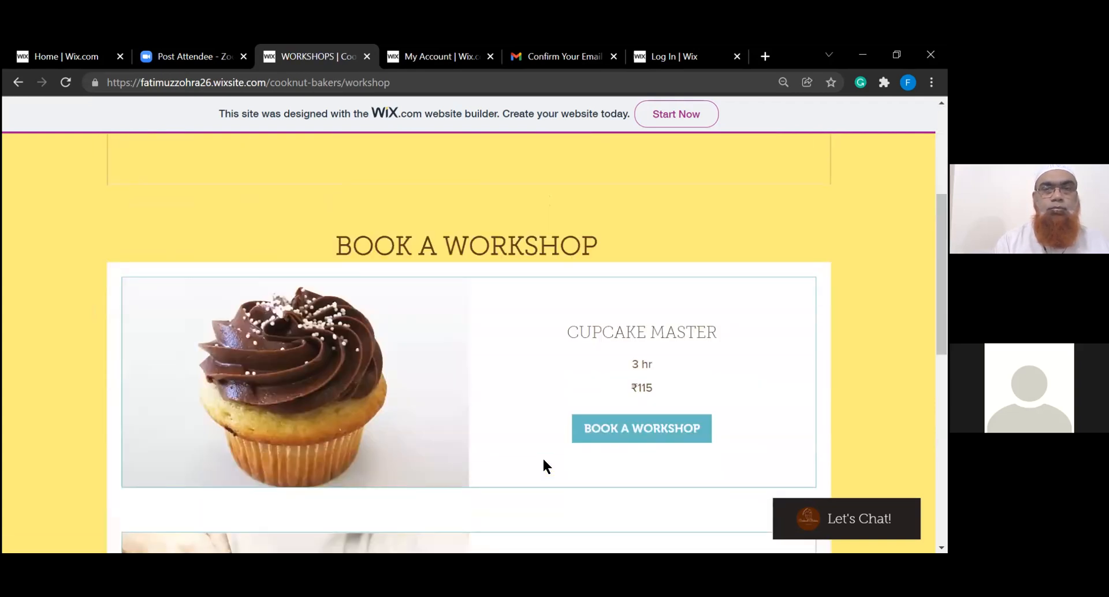
{"action": "scroll", "coordinate": [543, 461], "scroll_direction": "down", "scroll_amount": 2}
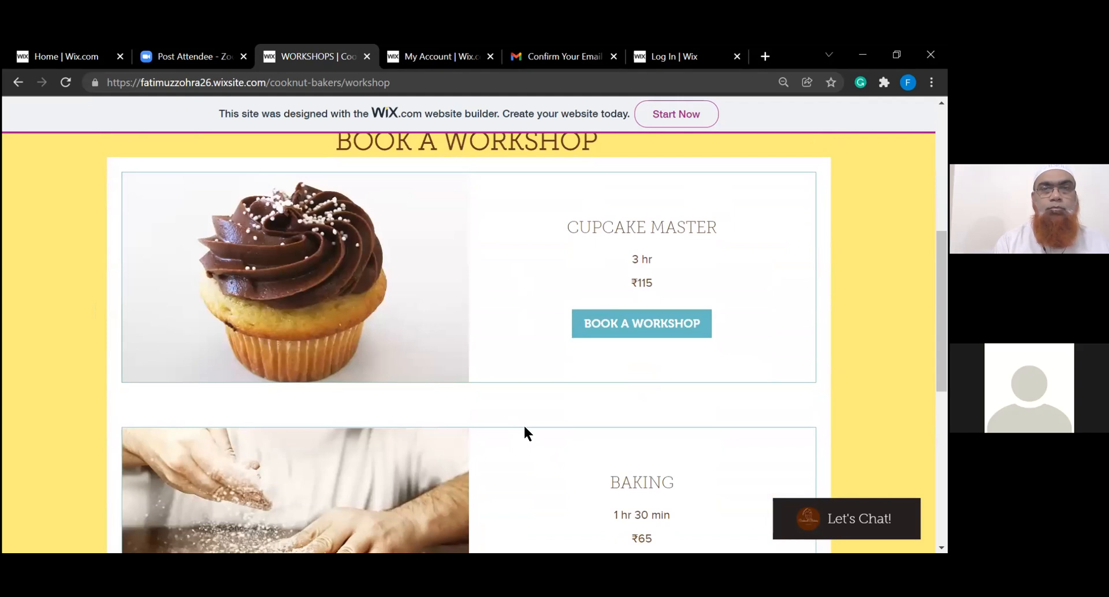
{"action": "scroll", "coordinate": [524, 427], "scroll_direction": "down", "scroll_amount": 5}
{"action": "scroll", "coordinate": [525, 434], "scroll_direction": "down", "scroll_amount": 3}
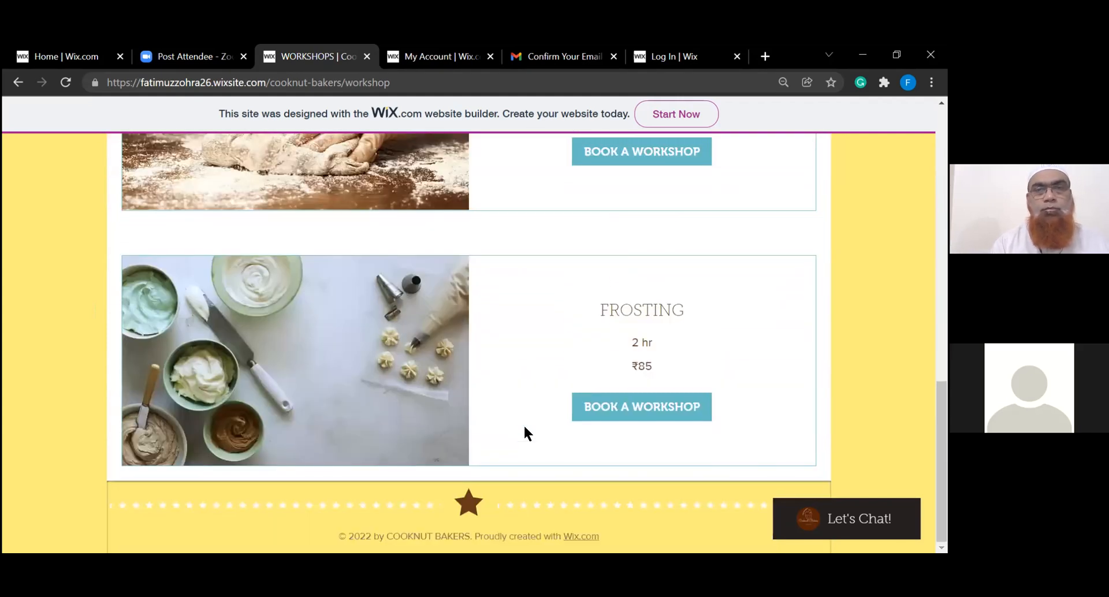
{"action": "scroll", "coordinate": [524, 433], "scroll_direction": "up", "scroll_amount": 15}
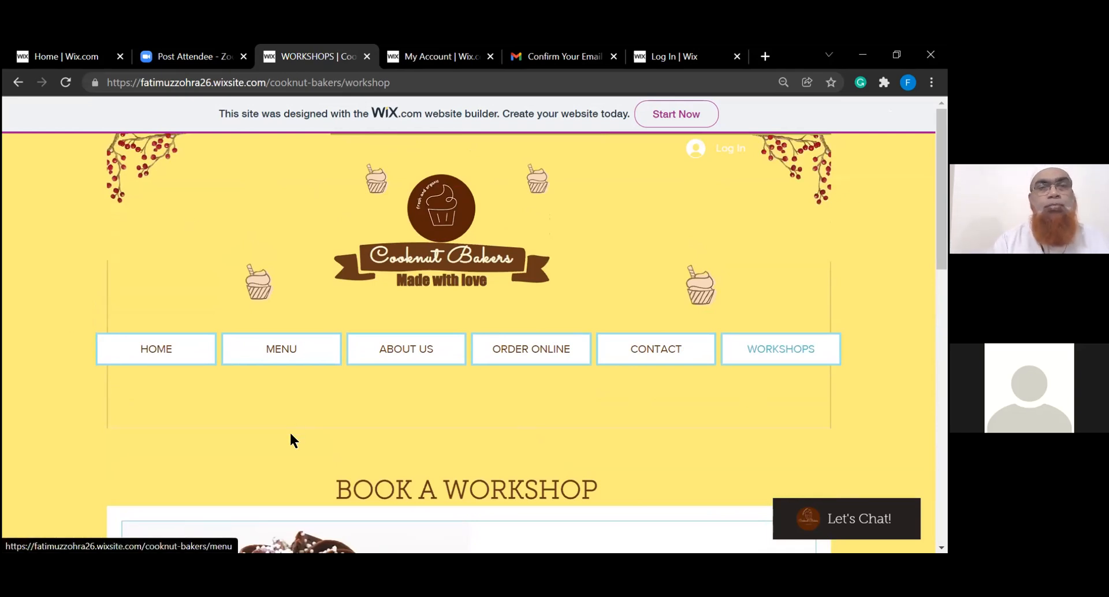
{"action": "left_click", "coordinate": [716, 150]}
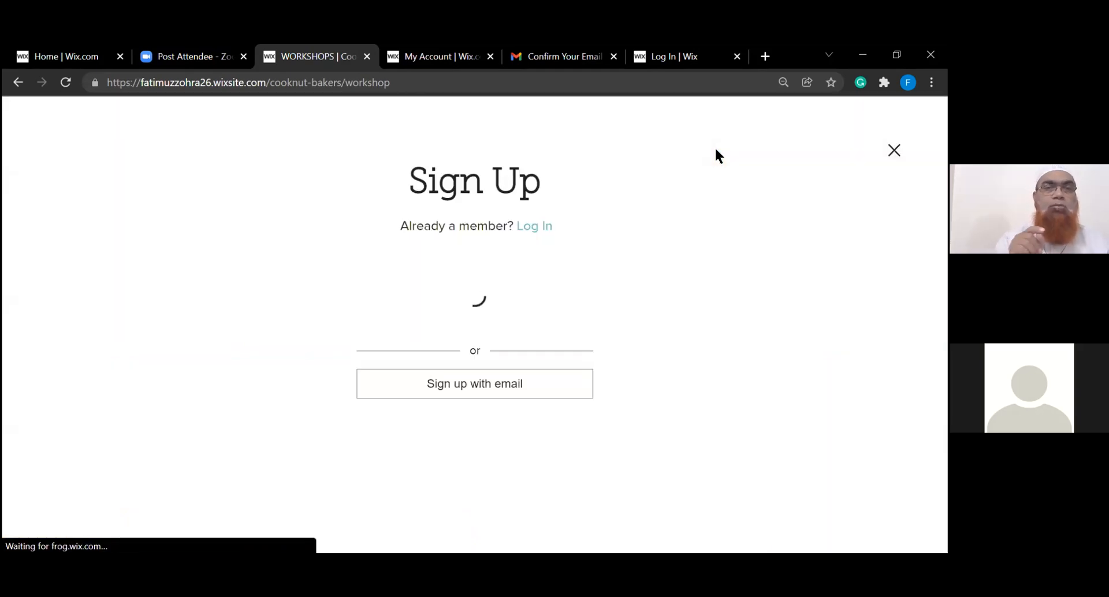
{"action": "left_click", "coordinate": [894, 151]}
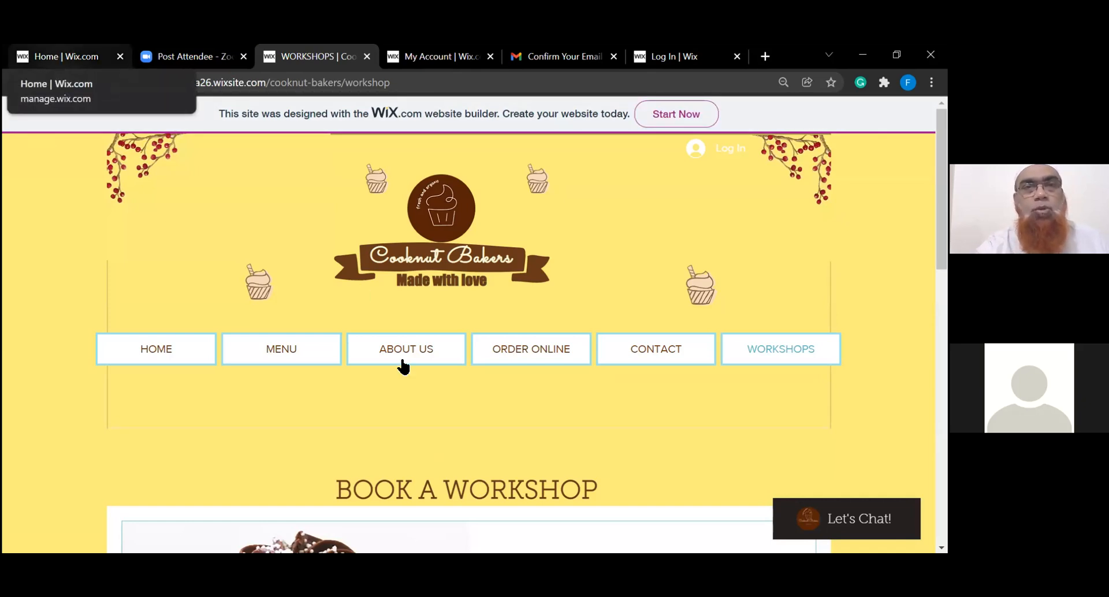
On the Wix dashboard tab, pick Cooknut Bakers from the recent-sites dropdown
{"action": "left_click", "coordinate": [67, 53]}
{"action": "mouse_move", "coordinate": [139, 172]}
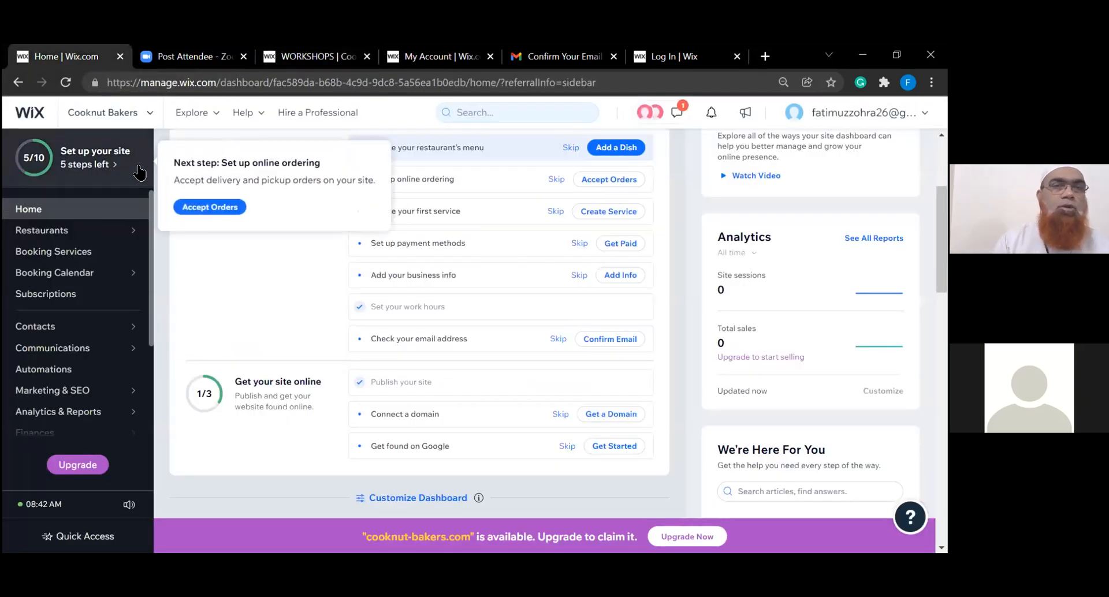
{"action": "scroll", "coordinate": [248, 222], "scroll_direction": "up", "scroll_amount": 4}
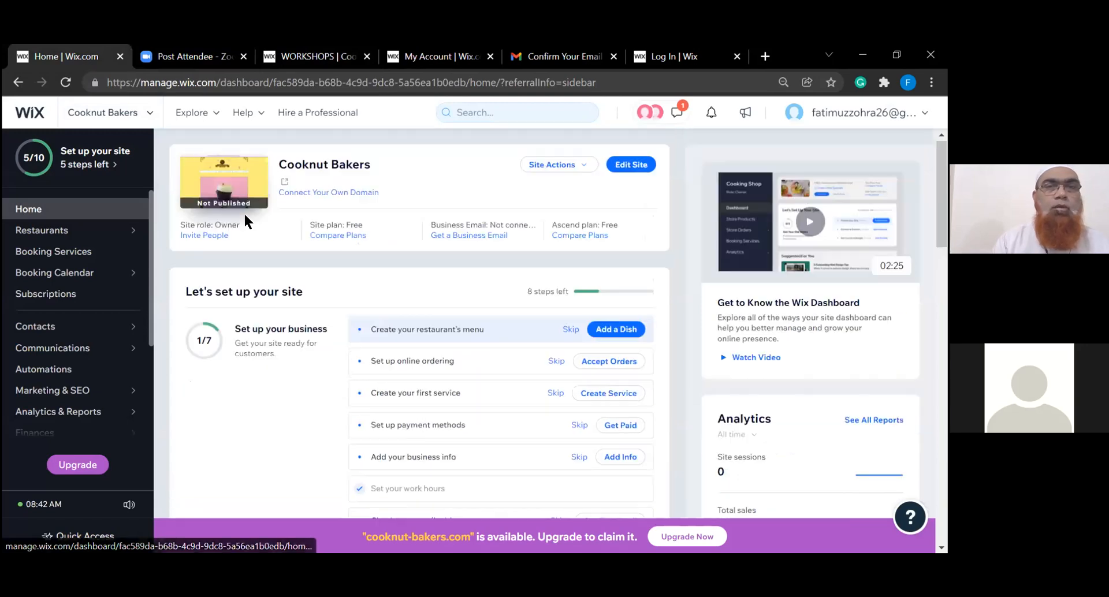
{"action": "left_click", "coordinate": [150, 118]}
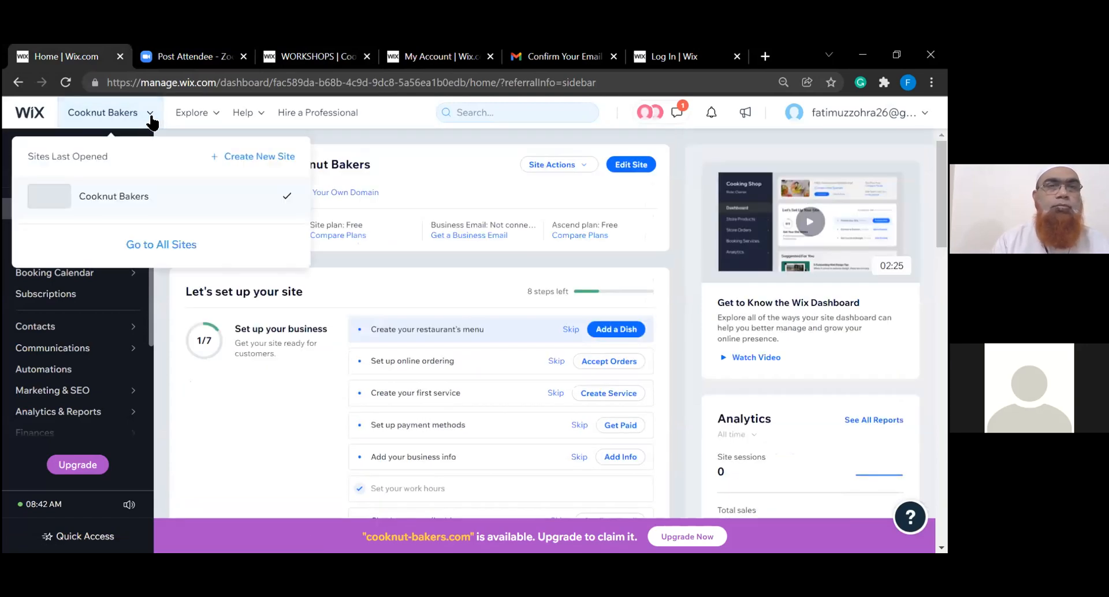
{"action": "left_click", "coordinate": [113, 201]}
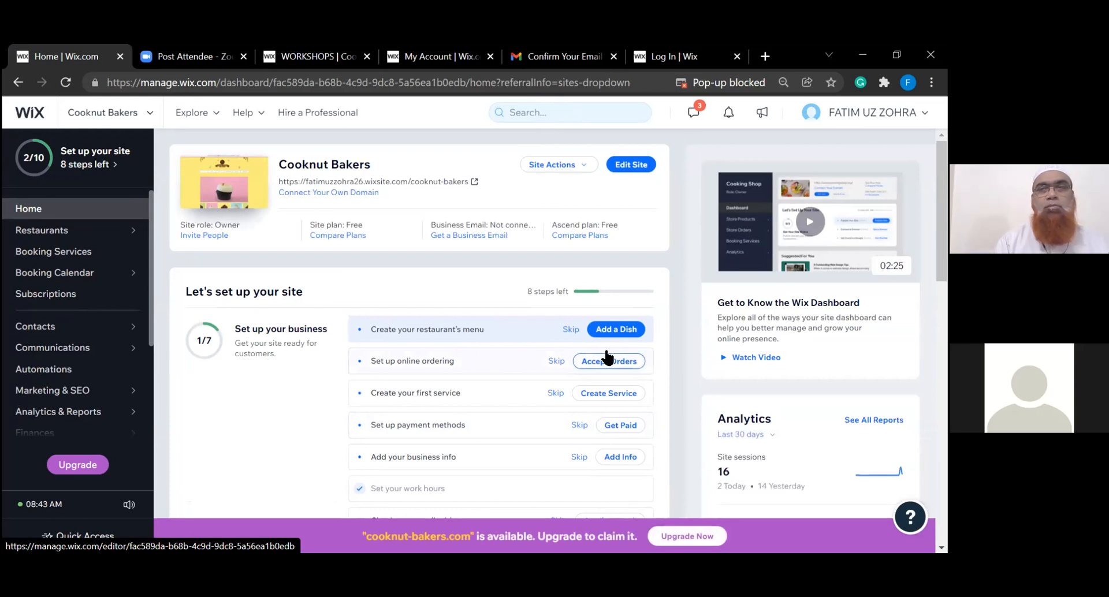
Launch Edit Site for Cooknut Bakers and wait for the Editor to load the HOME page
{"action": "left_click", "coordinate": [629, 166]}
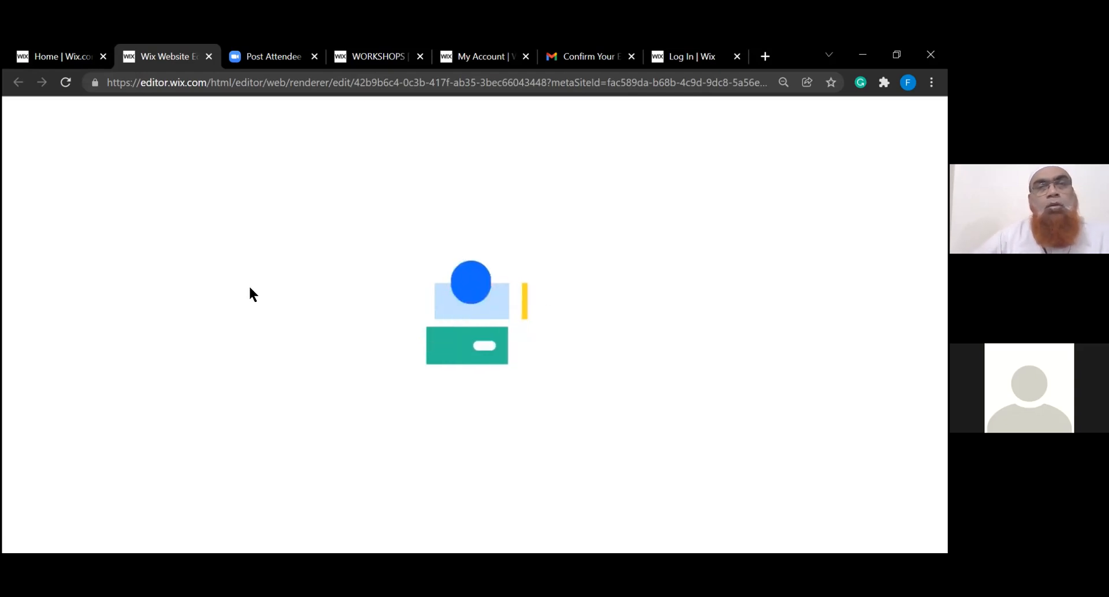
{"action": "left_click", "coordinate": [75, 58]}
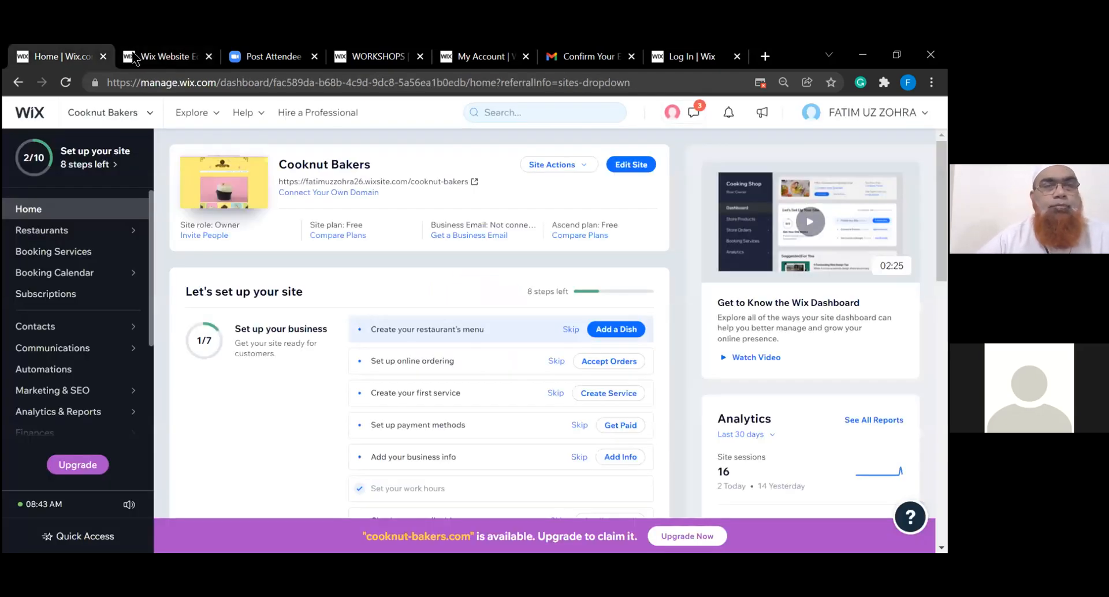
{"action": "left_click", "coordinate": [145, 57]}
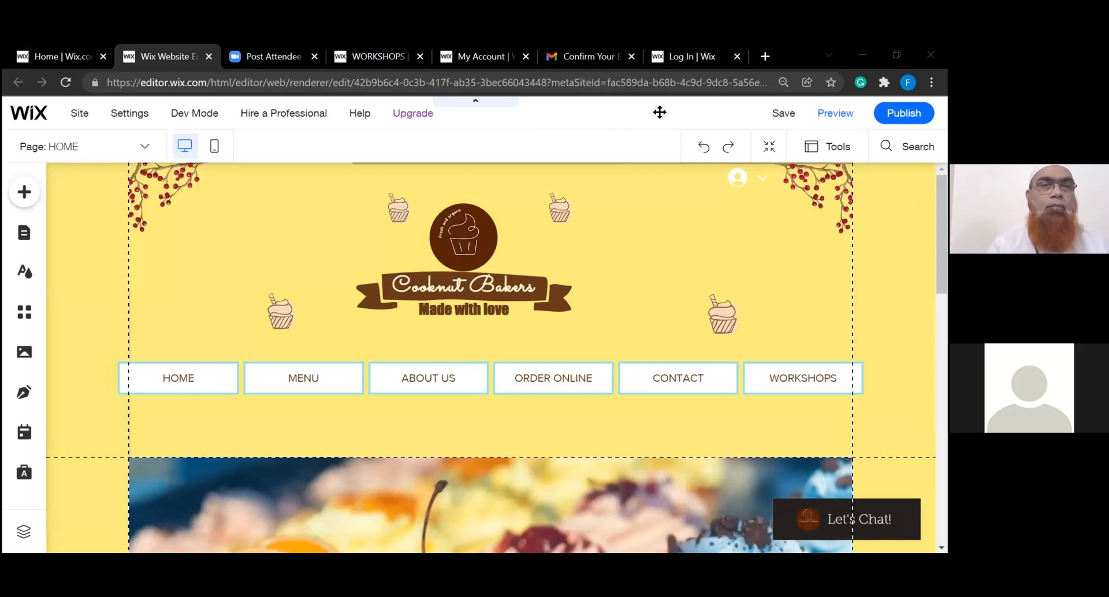
{"action": "left_click", "coordinate": [215, 147]}
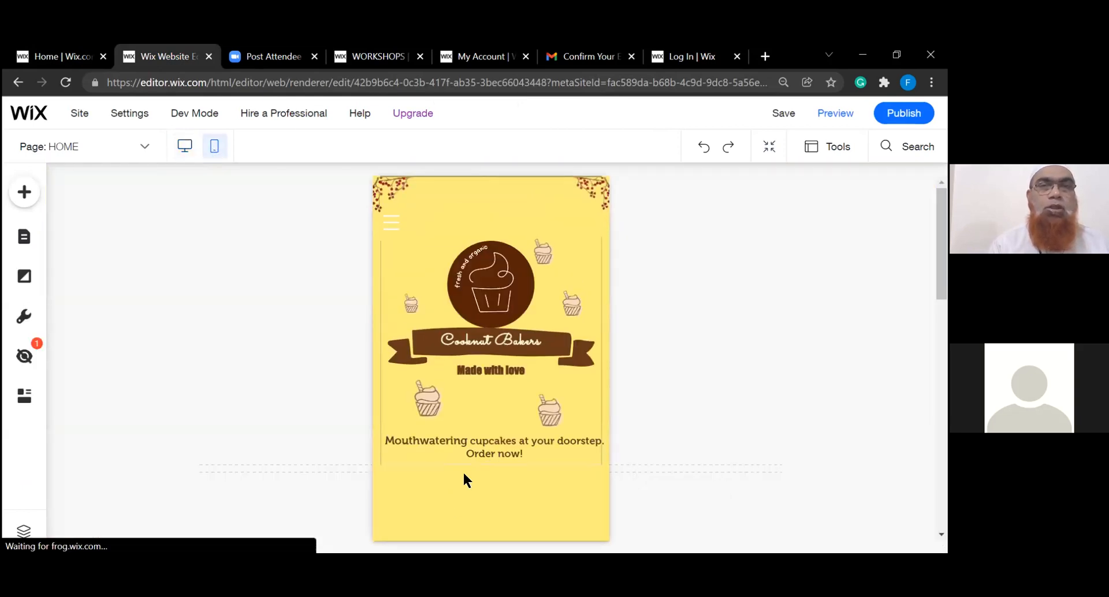
{"action": "scroll", "coordinate": [462, 472], "scroll_direction": "down", "scroll_amount": 8}
{"action": "scroll", "coordinate": [462, 471], "scroll_direction": "up", "scroll_amount": 6}
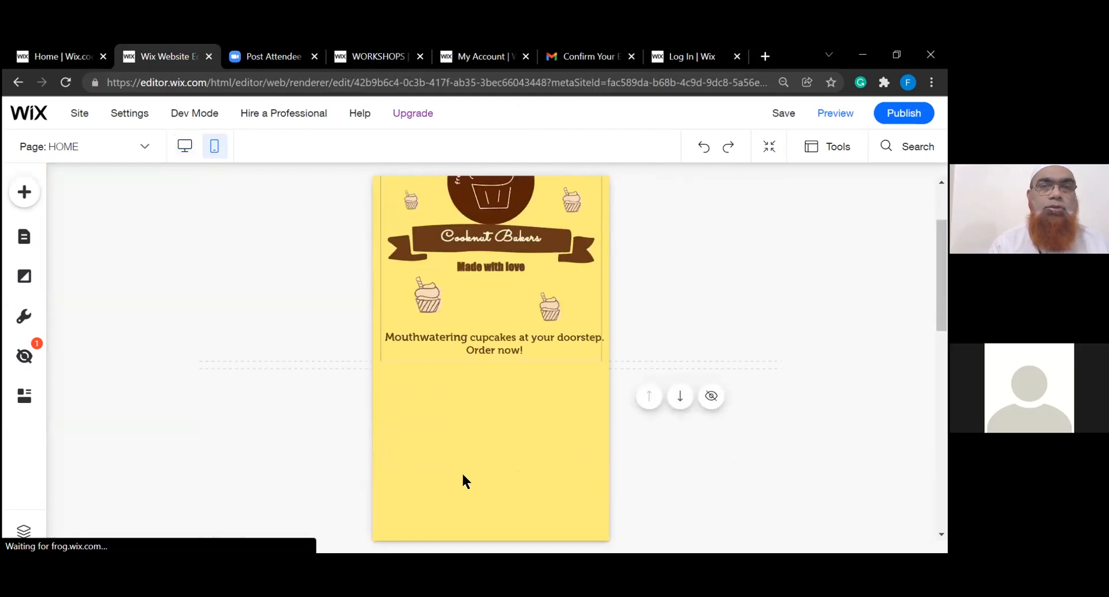
{"action": "scroll", "coordinate": [462, 472], "scroll_direction": "up", "scroll_amount": 2}
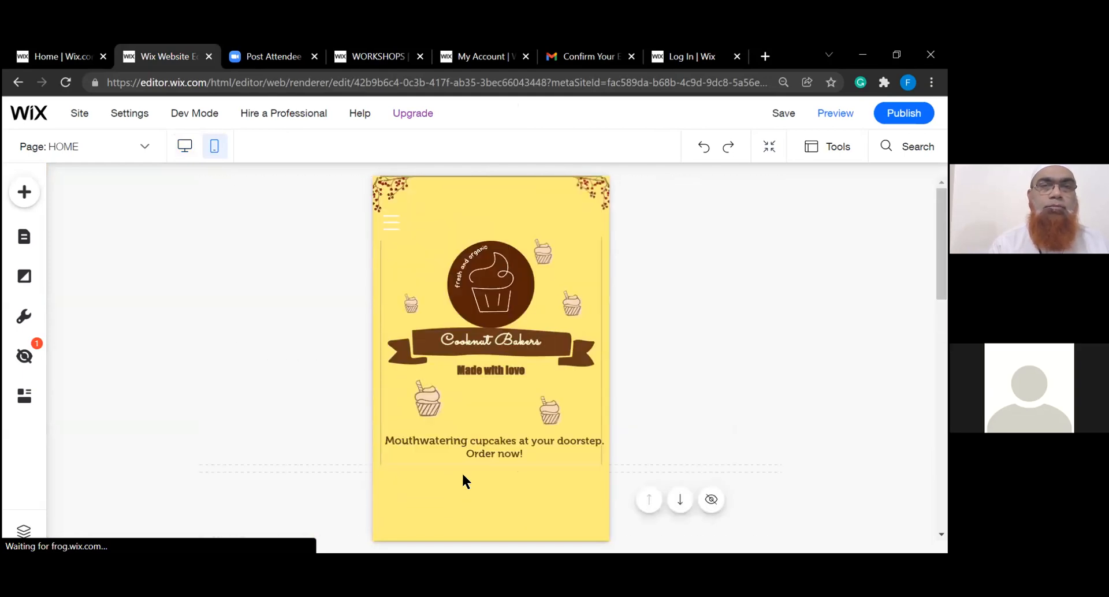
{"action": "left_click", "coordinate": [391, 226]}
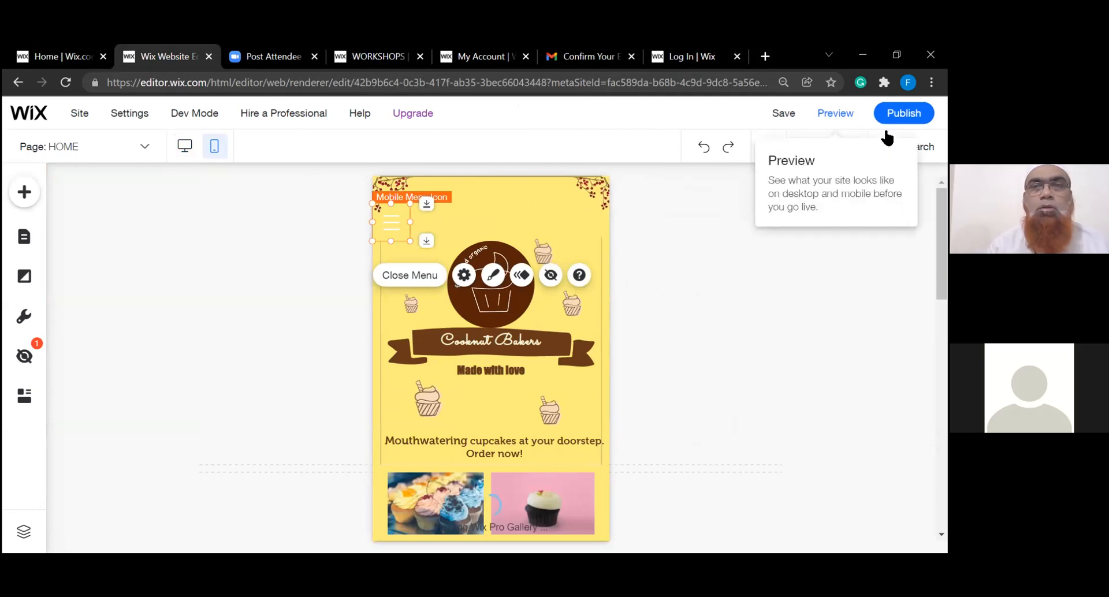
{"action": "left_click", "coordinate": [837, 114]}
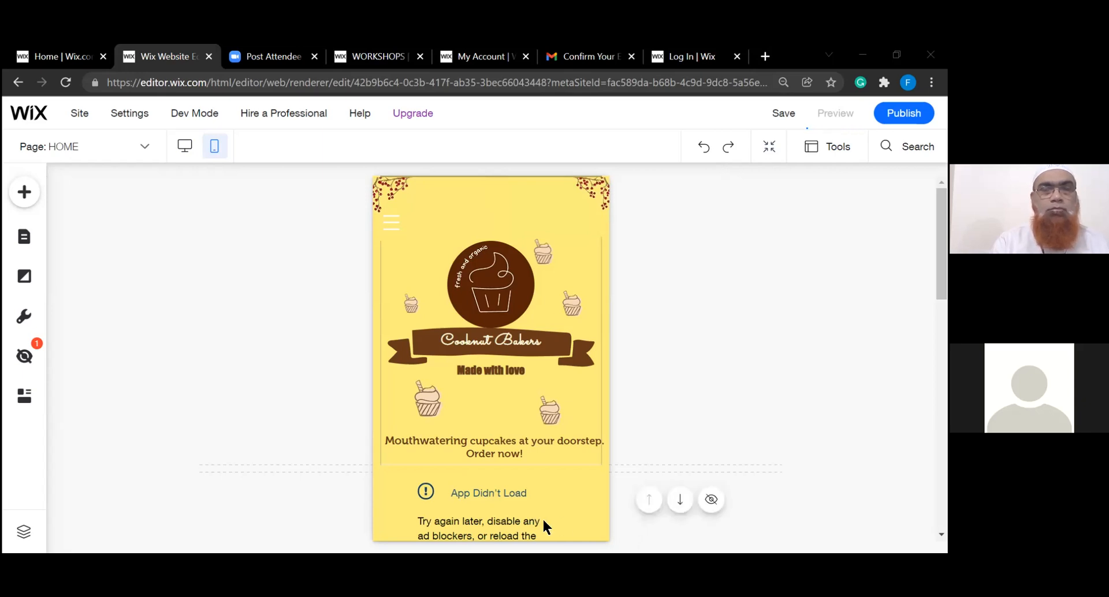
{"action": "scroll", "coordinate": [507, 432], "scroll_direction": "down", "scroll_amount": 4}
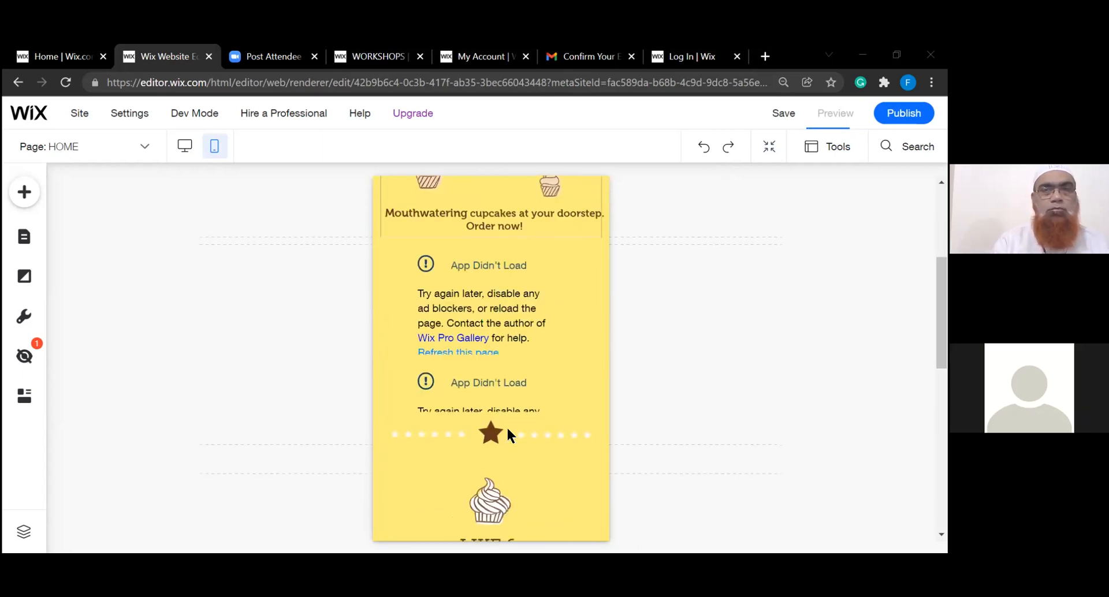
{"action": "scroll", "coordinate": [507, 432], "scroll_direction": "up", "scroll_amount": 2}
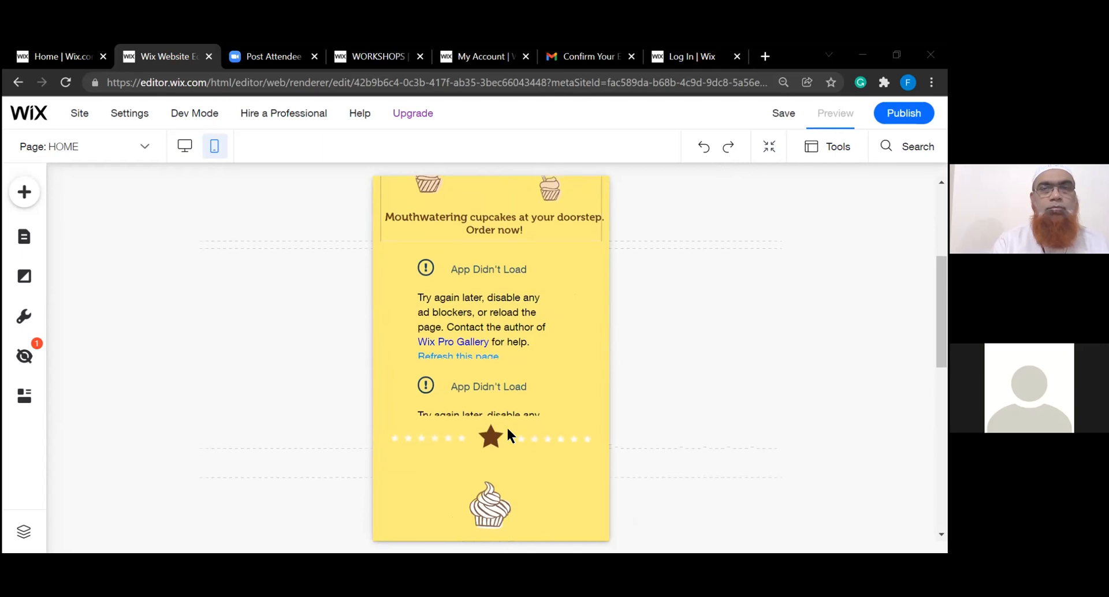
{"action": "scroll", "coordinate": [507, 432], "scroll_direction": "up", "scroll_amount": 3}
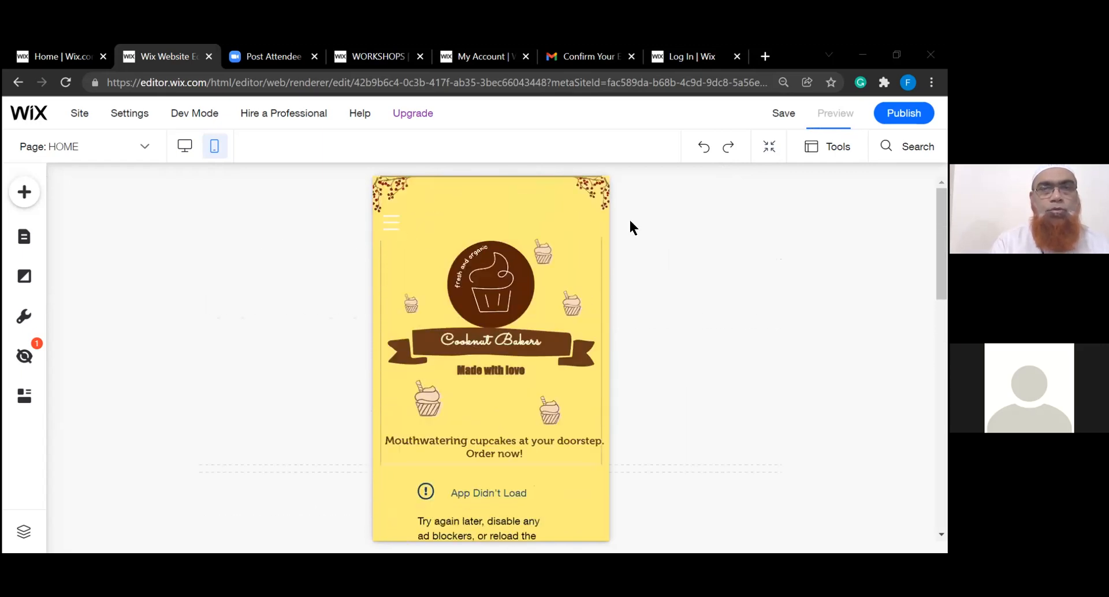
{"action": "scroll", "coordinate": [495, 450], "scroll_direction": "down", "scroll_amount": 4}
{"action": "scroll", "coordinate": [496, 456], "scroll_direction": "up", "scroll_amount": 5}
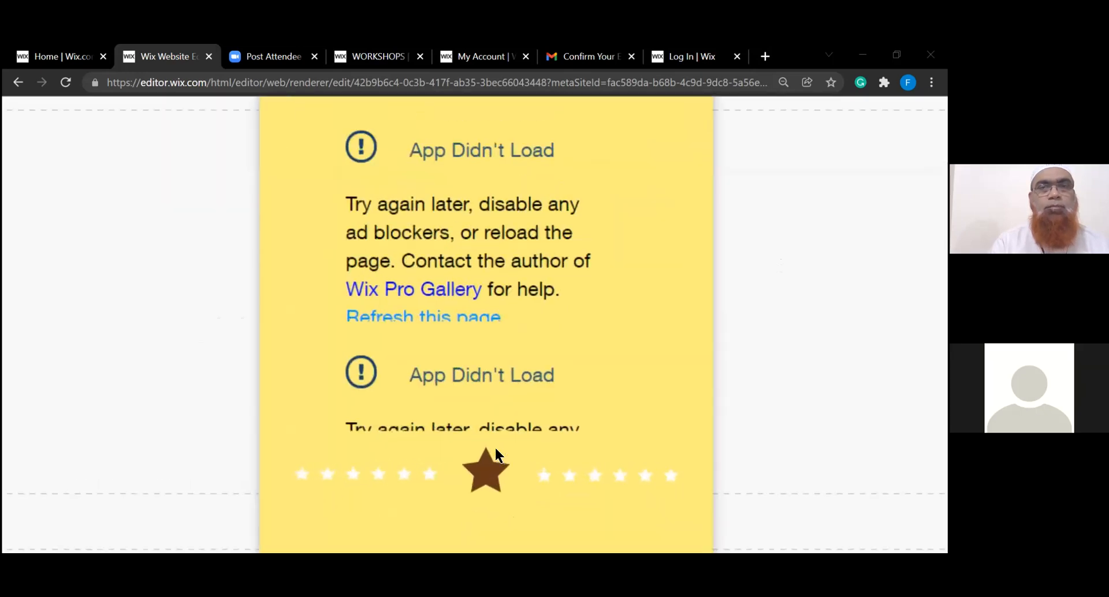
{"action": "scroll", "coordinate": [521, 235], "scroll_direction": "up", "scroll_amount": 3}
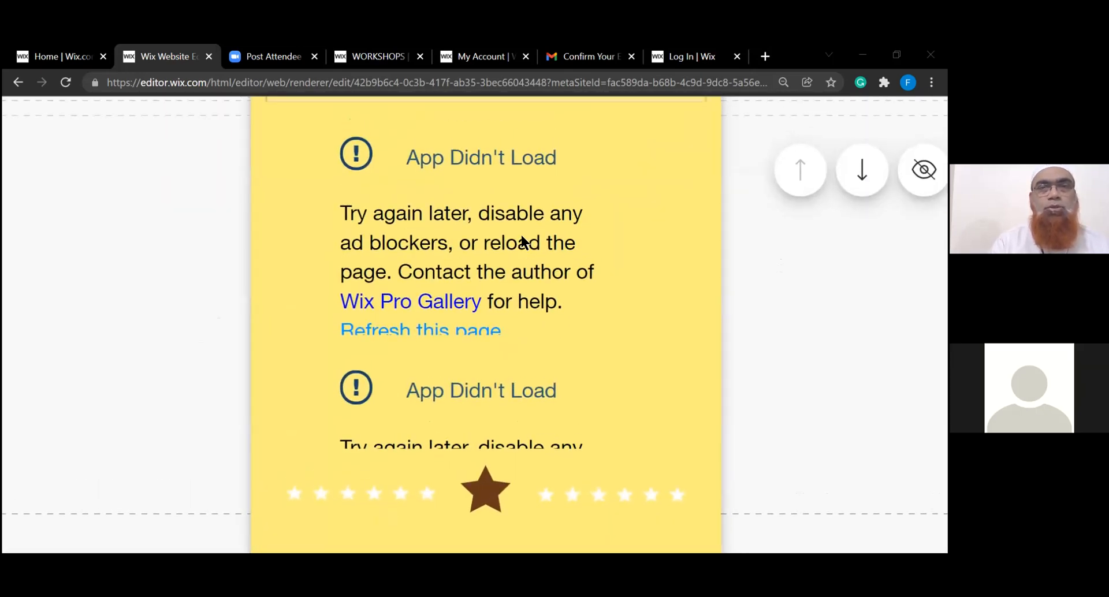
{"action": "scroll", "coordinate": [522, 235], "scroll_direction": "down", "scroll_amount": 5}
{"action": "scroll", "coordinate": [521, 234], "scroll_direction": "up", "scroll_amount": 2}
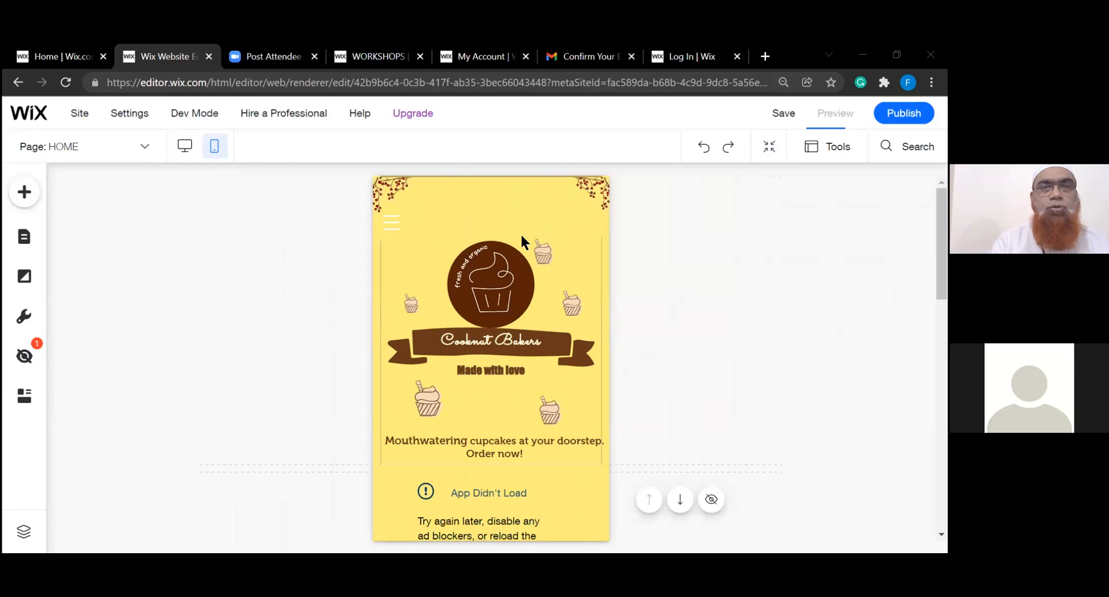
Select then deselect the mobile menu icon, and switch to the live Workshops page
{"action": "left_click", "coordinate": [391, 223]}
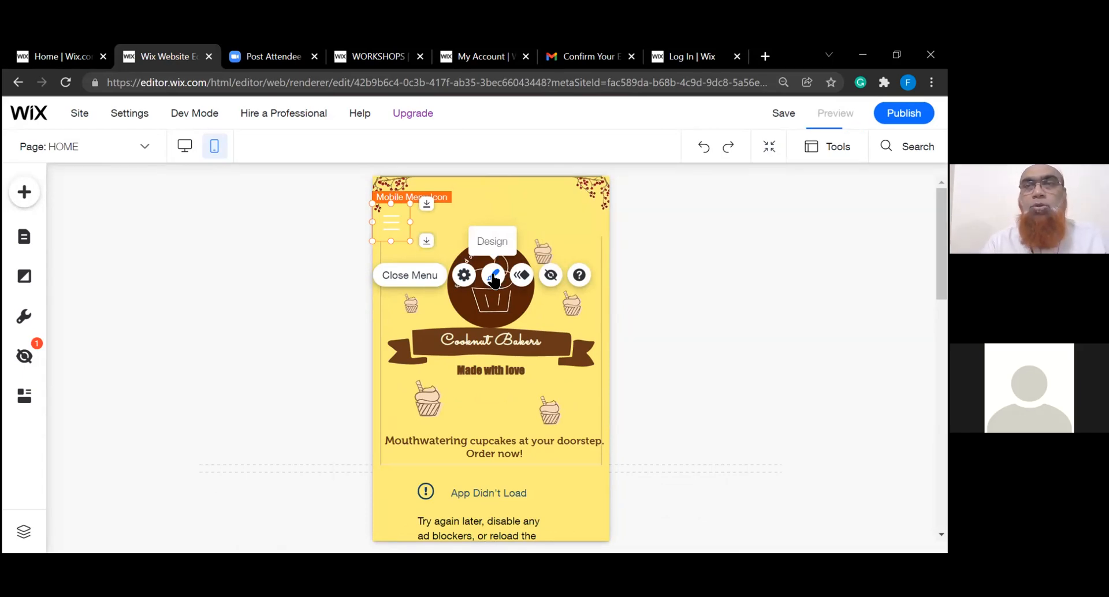
{"action": "left_click", "coordinate": [322, 328]}
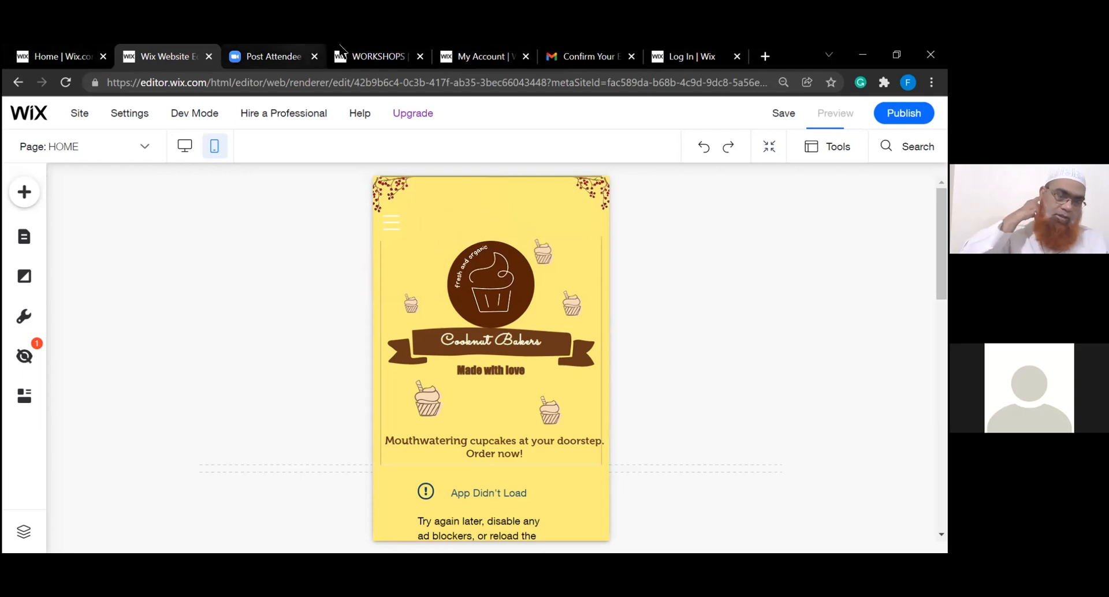
{"action": "left_click", "coordinate": [364, 51]}
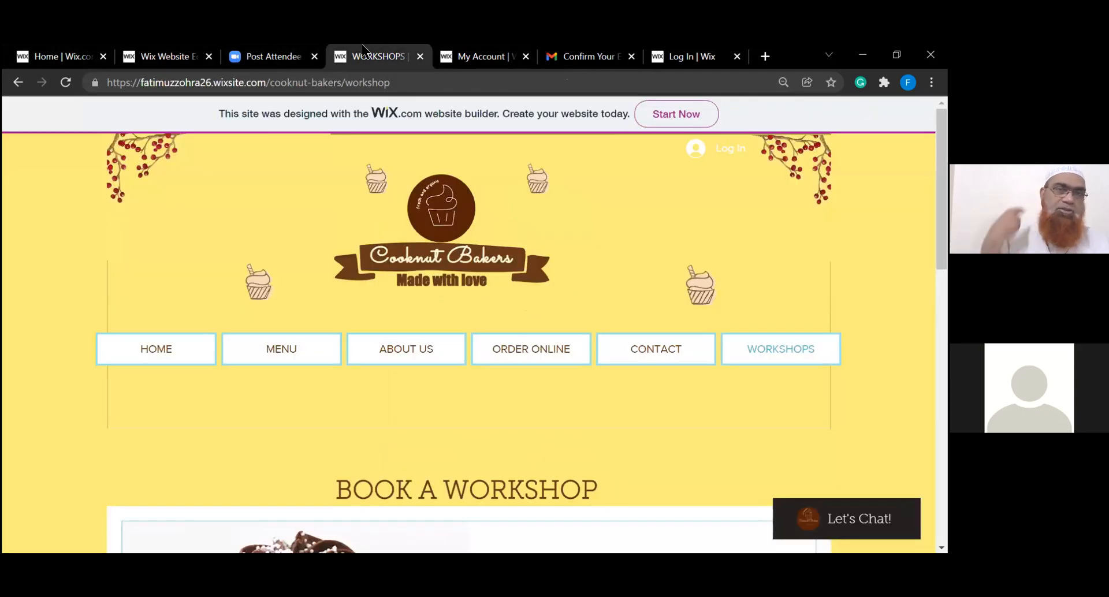
Open the live site's Home page and scroll it from header to footer
{"action": "scroll", "coordinate": [383, 421], "scroll_direction": "down", "scroll_amount": 10}
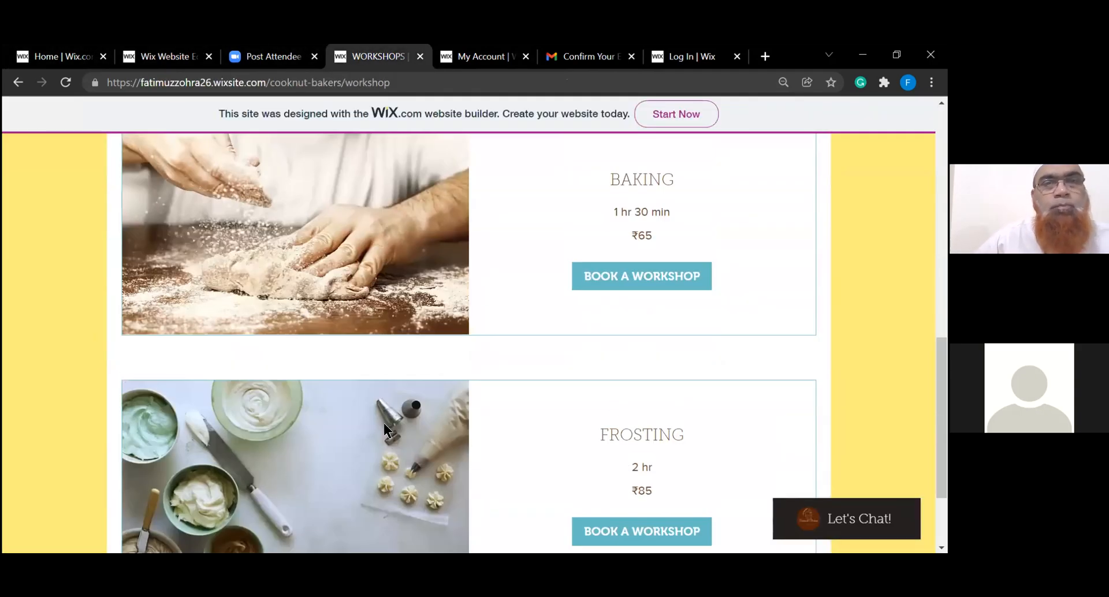
{"action": "scroll", "coordinate": [383, 421], "scroll_direction": "up", "scroll_amount": 7}
{"action": "scroll", "coordinate": [384, 427], "scroll_direction": "up", "scroll_amount": 3}
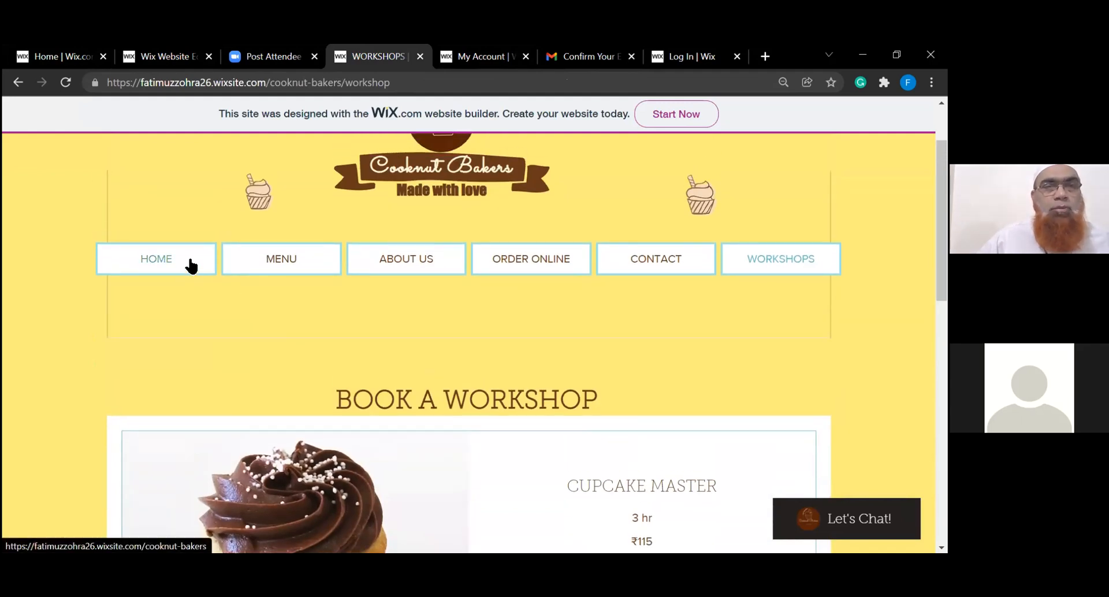
{"action": "left_click", "coordinate": [191, 264]}
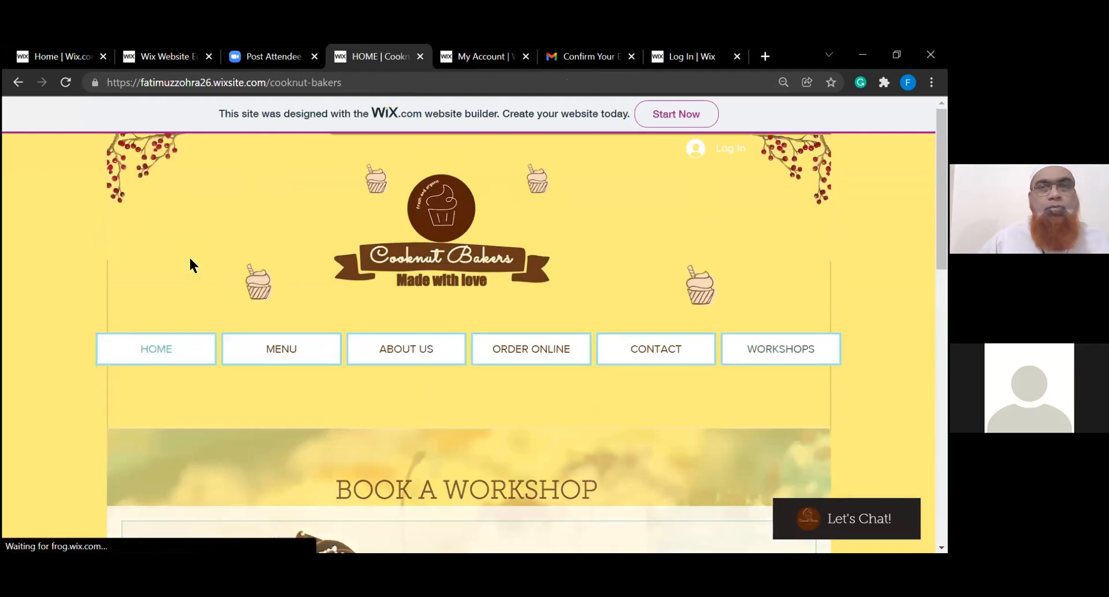
{"action": "scroll", "coordinate": [191, 260], "scroll_direction": "down", "scroll_amount": 10}
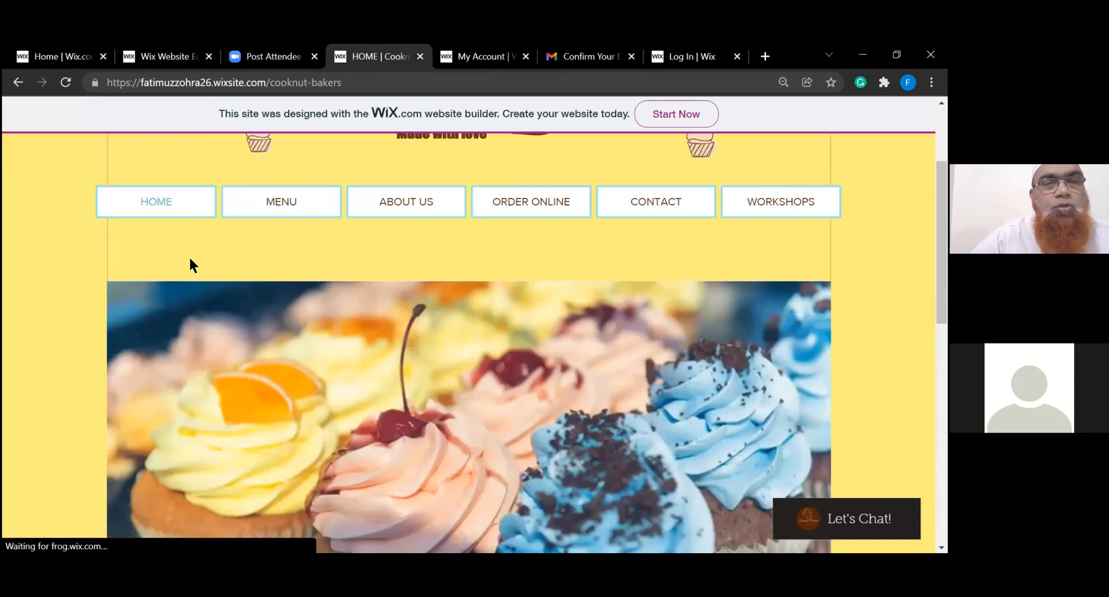
{"action": "scroll", "coordinate": [190, 266], "scroll_direction": "up", "scroll_amount": 7}
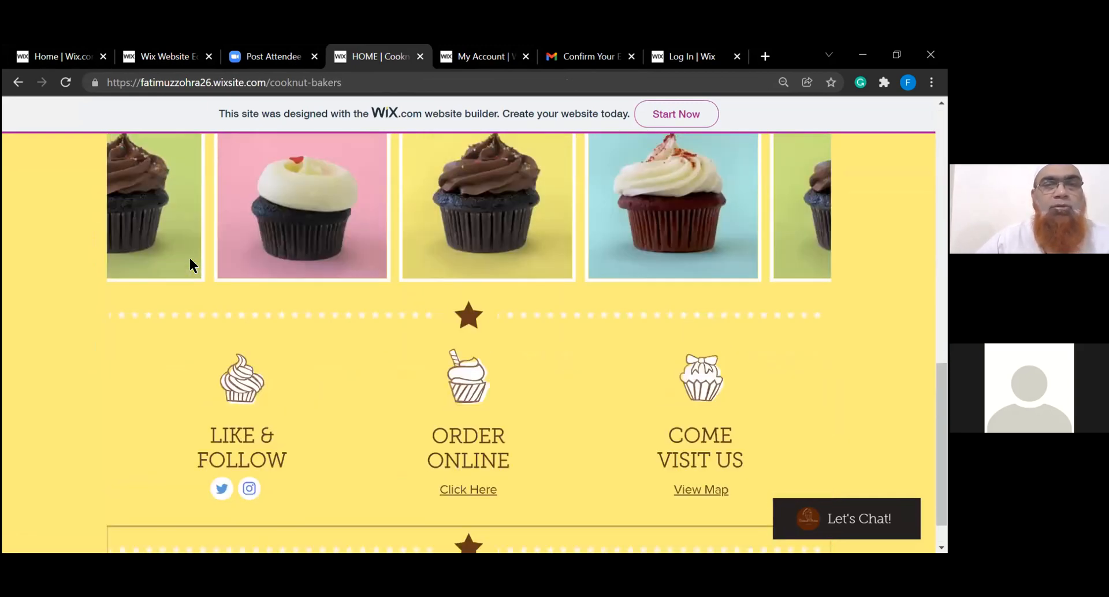
{"action": "scroll", "coordinate": [191, 266], "scroll_direction": "up", "scroll_amount": 2}
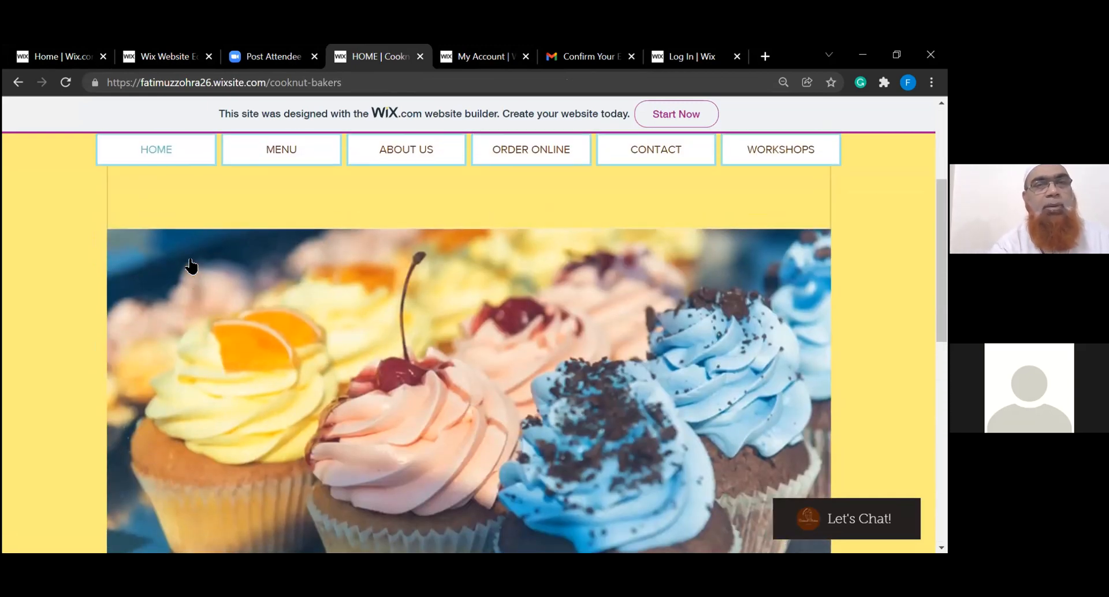
{"action": "scroll", "coordinate": [191, 266], "scroll_direction": "up", "scroll_amount": 3}
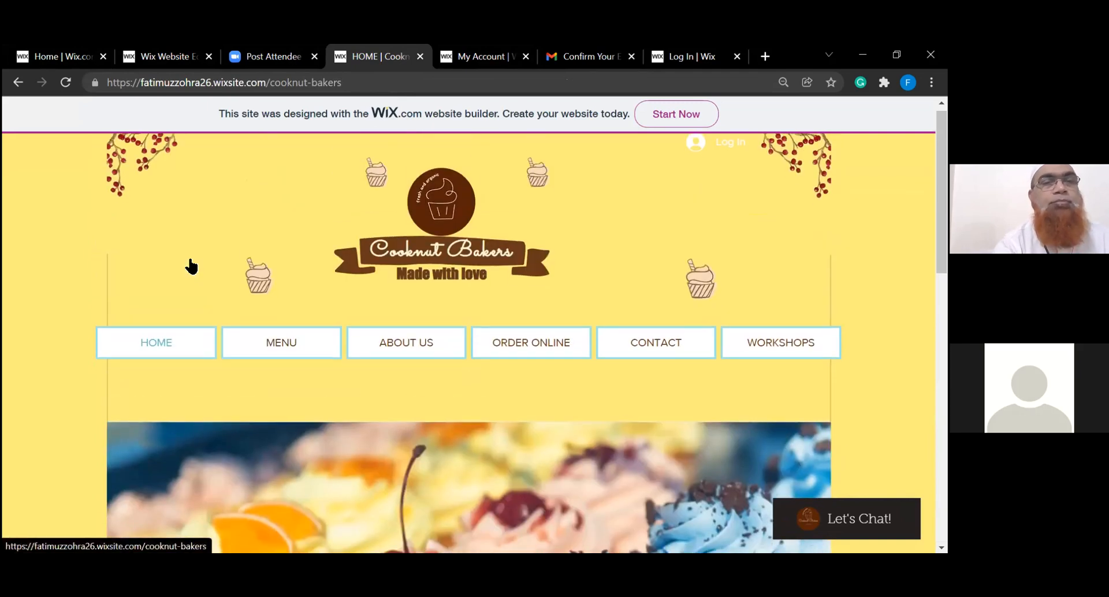
{"action": "scroll", "coordinate": [191, 263], "scroll_direction": "down", "scroll_amount": 12}
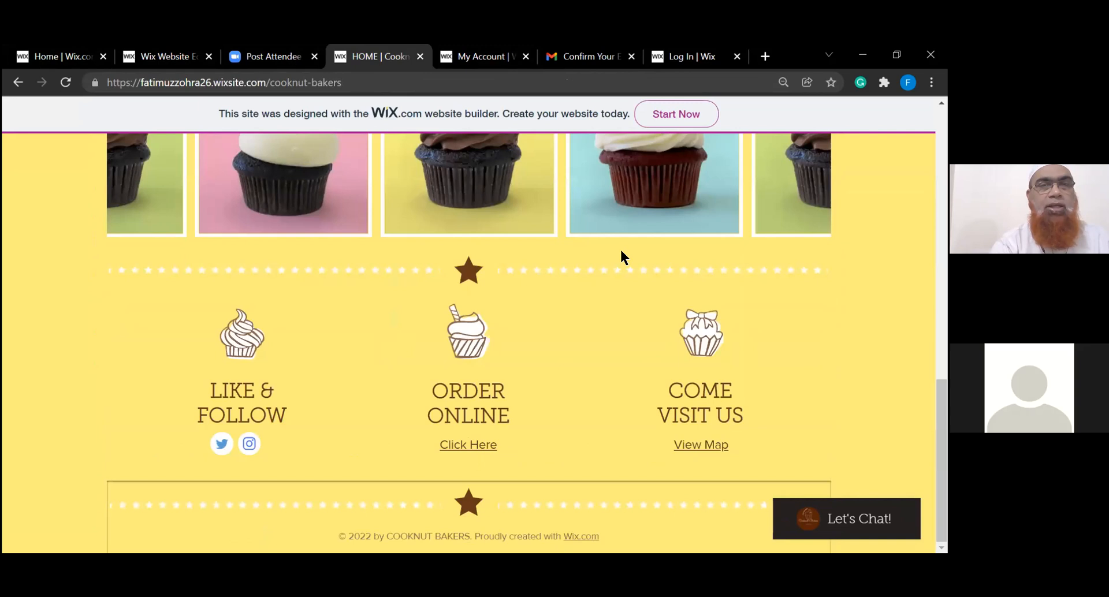
{"action": "scroll", "coordinate": [621, 252], "scroll_direction": "up", "scroll_amount": 5}
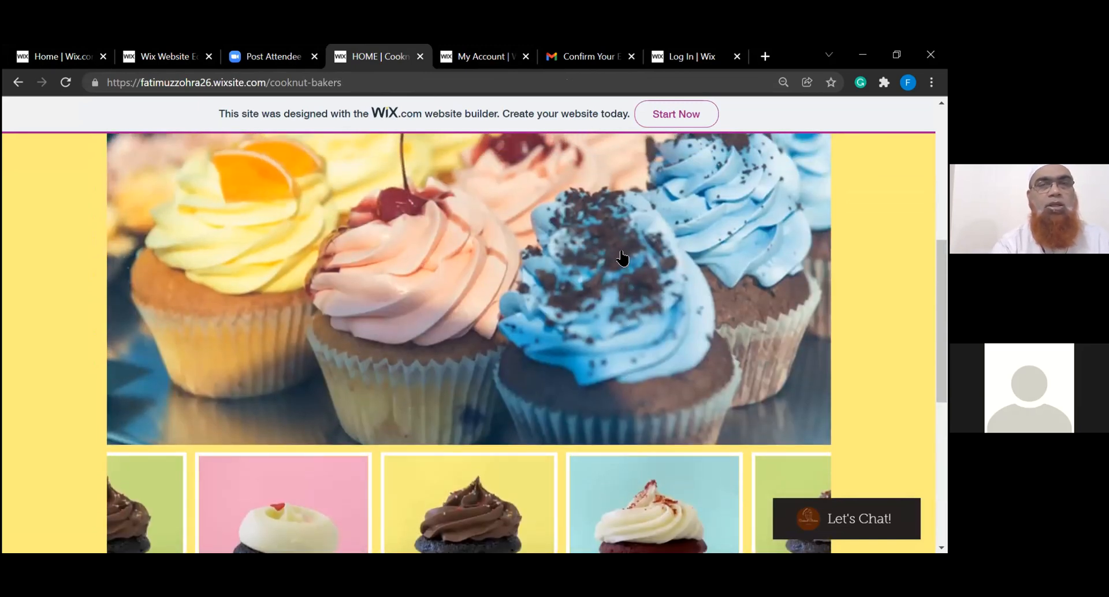
{"action": "scroll", "coordinate": [622, 257], "scroll_direction": "up", "scroll_amount": 5}
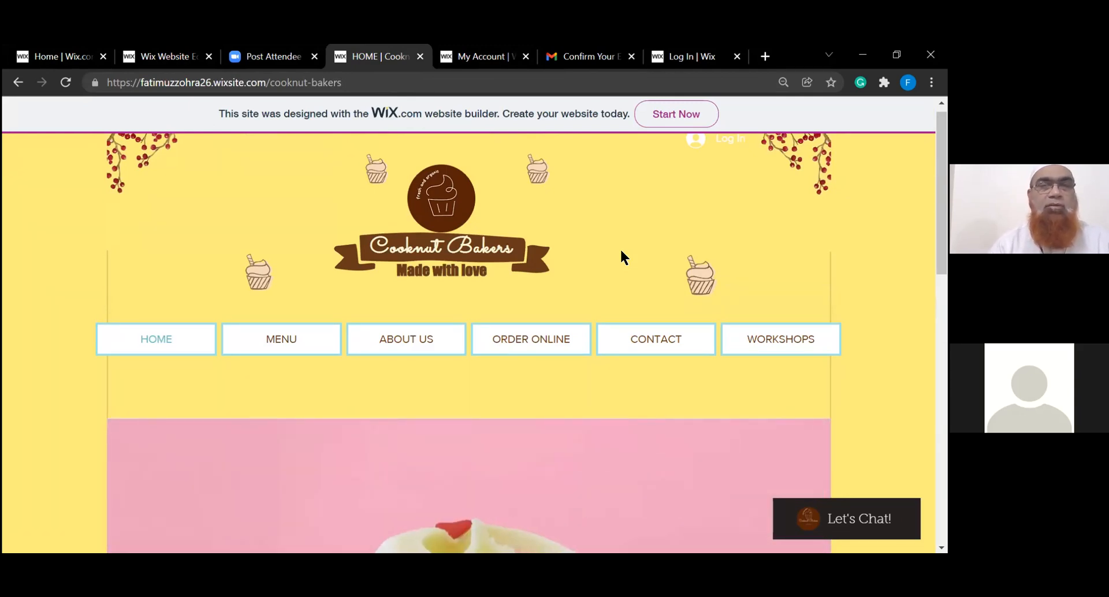
{"action": "scroll", "coordinate": [621, 254], "scroll_direction": "down", "scroll_amount": 4}
{"action": "scroll", "coordinate": [622, 254], "scroll_direction": "up", "scroll_amount": 2}
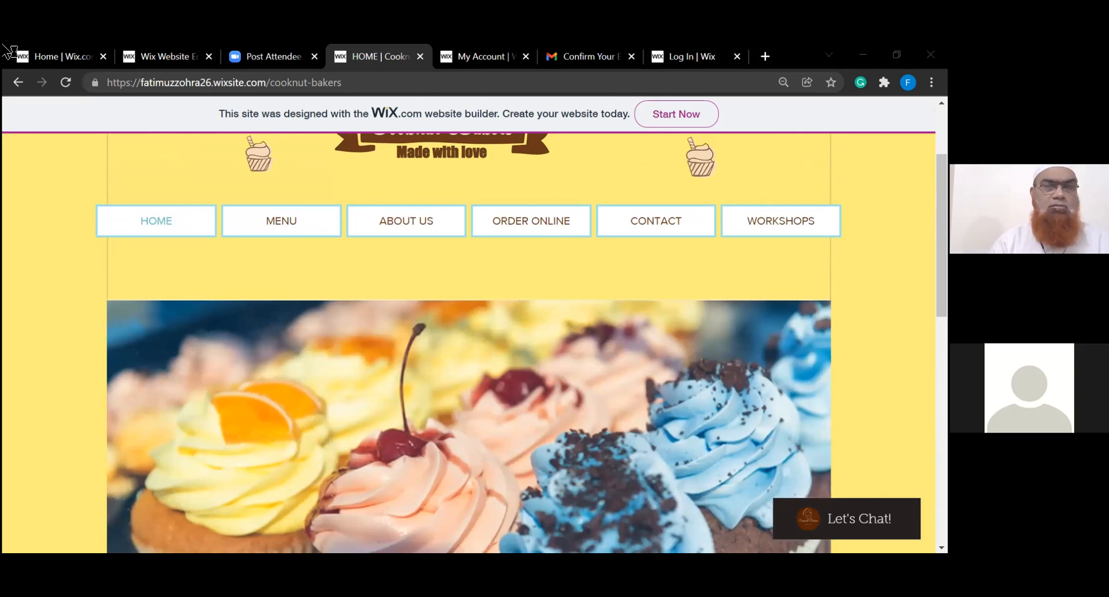
Check the editor and dashboard tabs, then return to the live Cooknut Bakers home page
{"action": "left_click", "coordinate": [138, 58]}
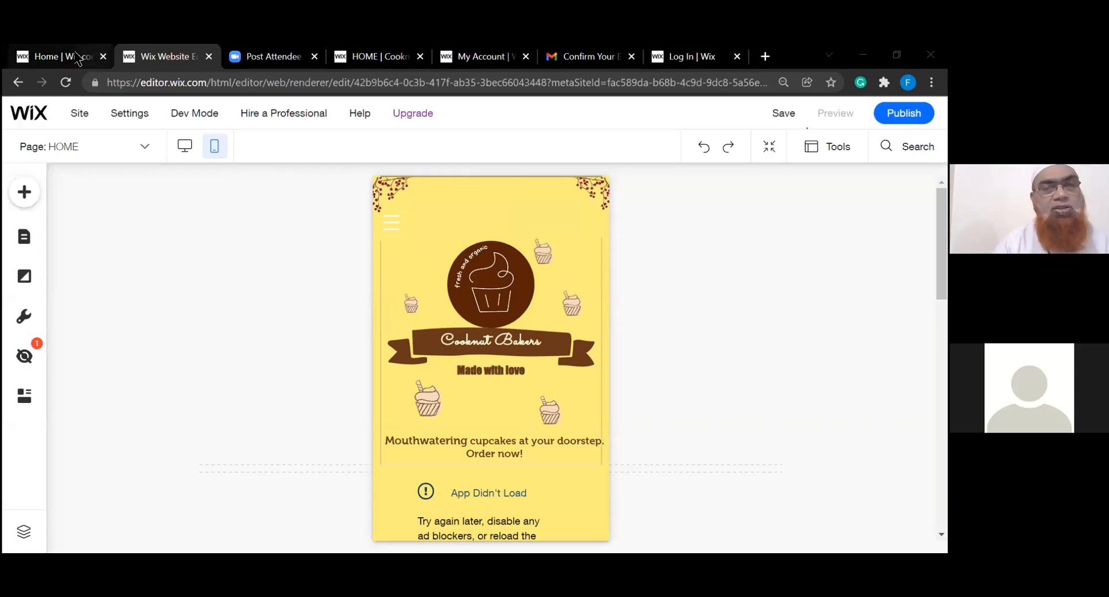
{"action": "left_click", "coordinate": [373, 52]}
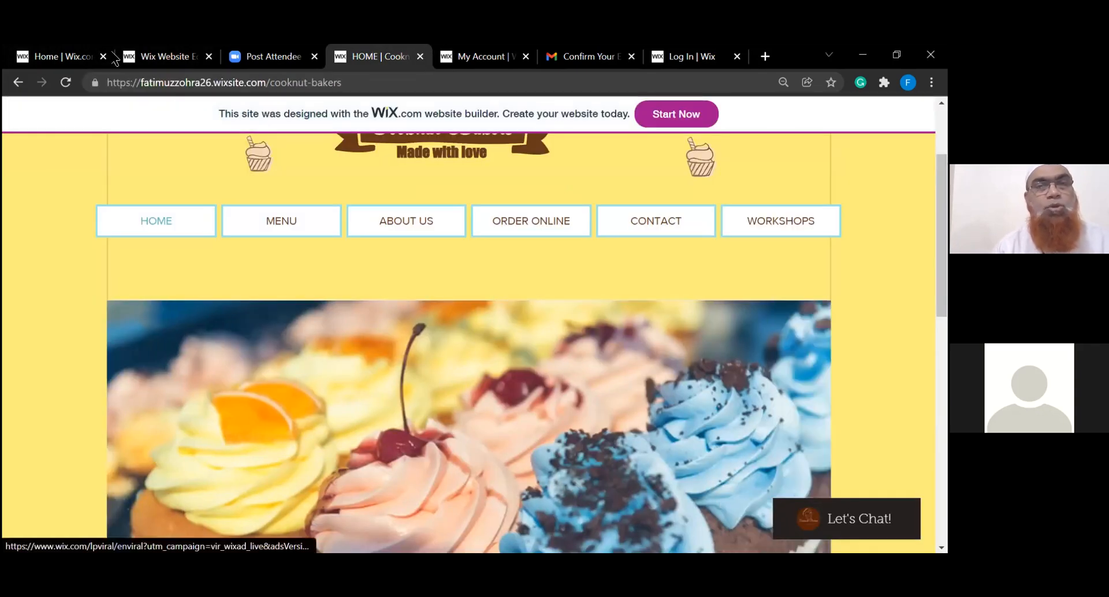
{"action": "left_click", "coordinate": [72, 55]}
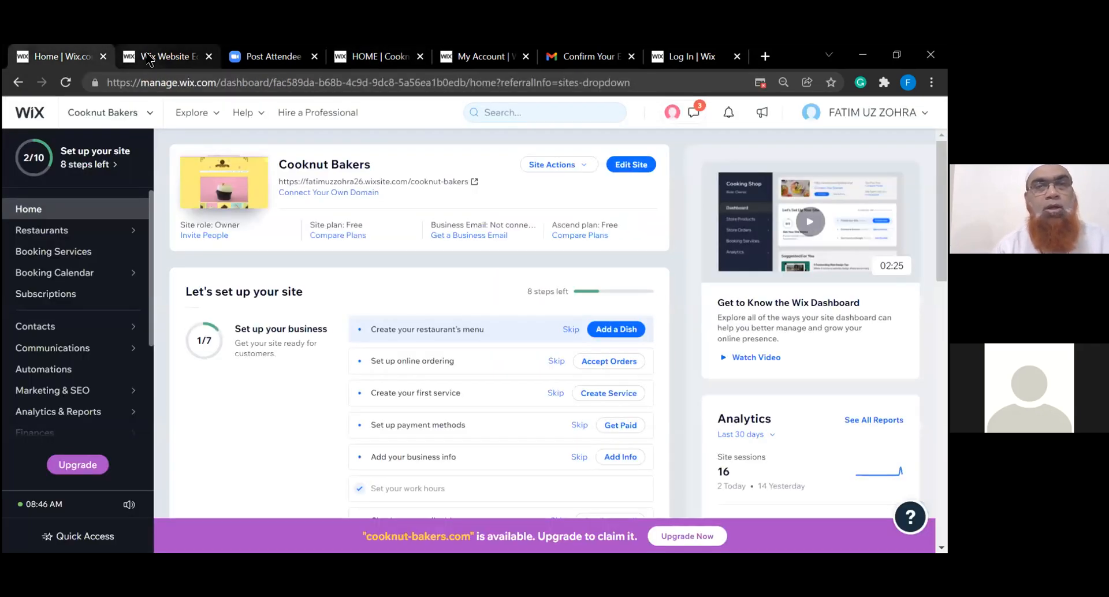
{"action": "left_click", "coordinate": [150, 58]}
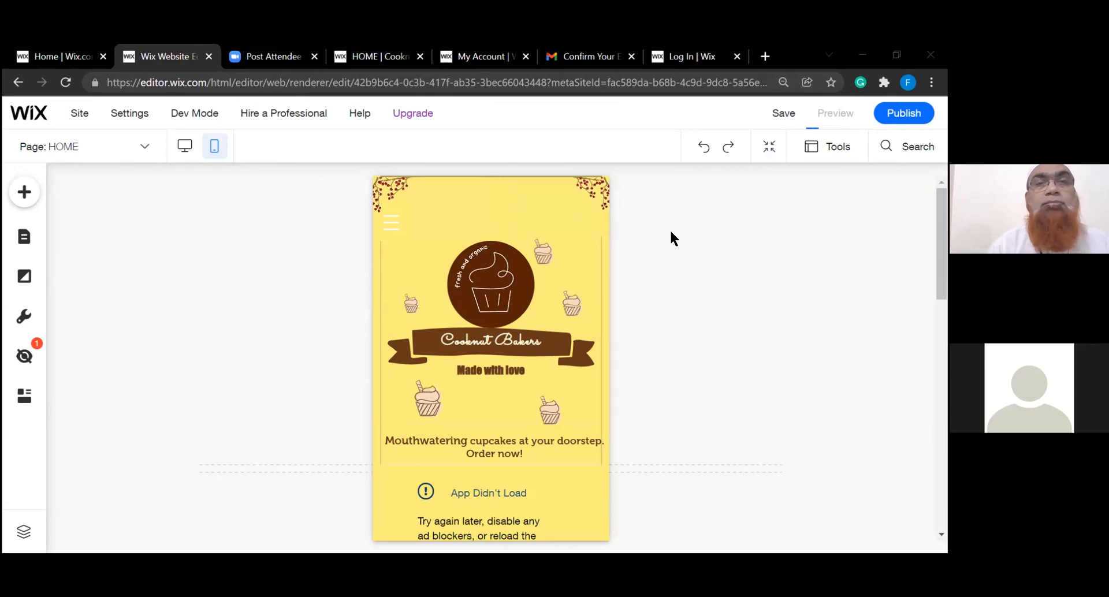
{"action": "left_click", "coordinate": [373, 51]}
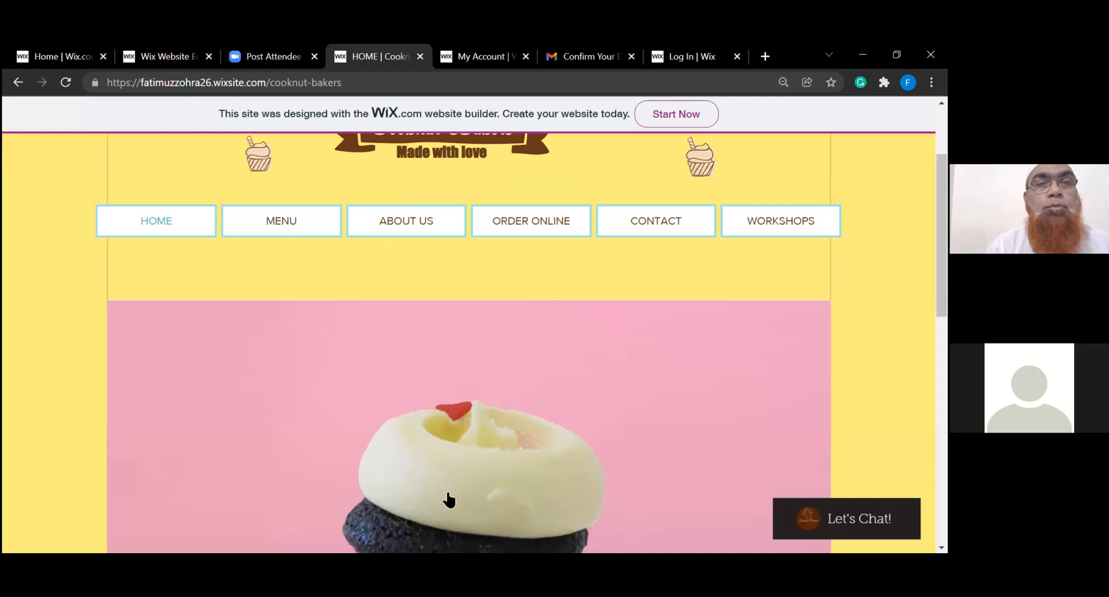
{"action": "scroll", "coordinate": [449, 491], "scroll_direction": "up", "scroll_amount": 3}
{"action": "left_click", "coordinate": [281, 357]}
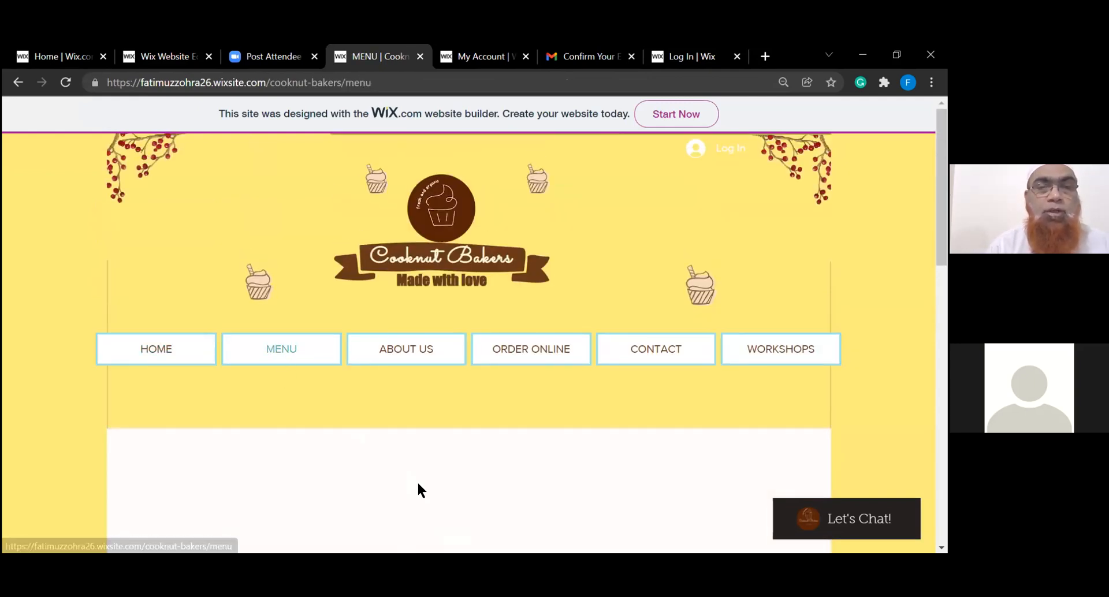
{"action": "scroll", "coordinate": [417, 489], "scroll_direction": "down", "scroll_amount": 3}
{"action": "scroll", "coordinate": [417, 483], "scroll_direction": "down", "scroll_amount": 5}
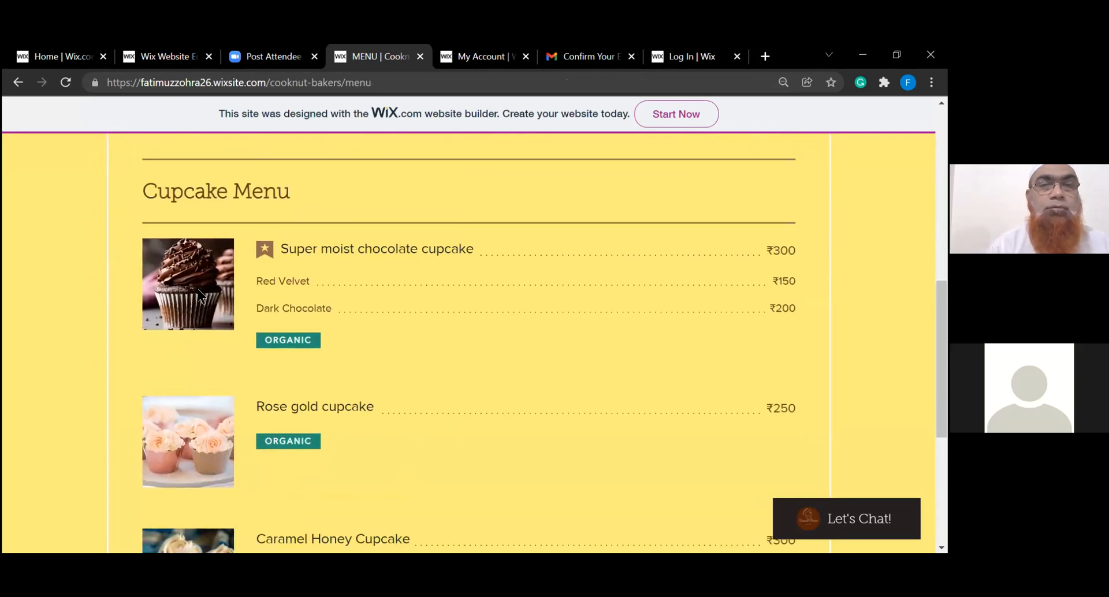
{"action": "scroll", "coordinate": [200, 296], "scroll_direction": "up", "scroll_amount": 1}
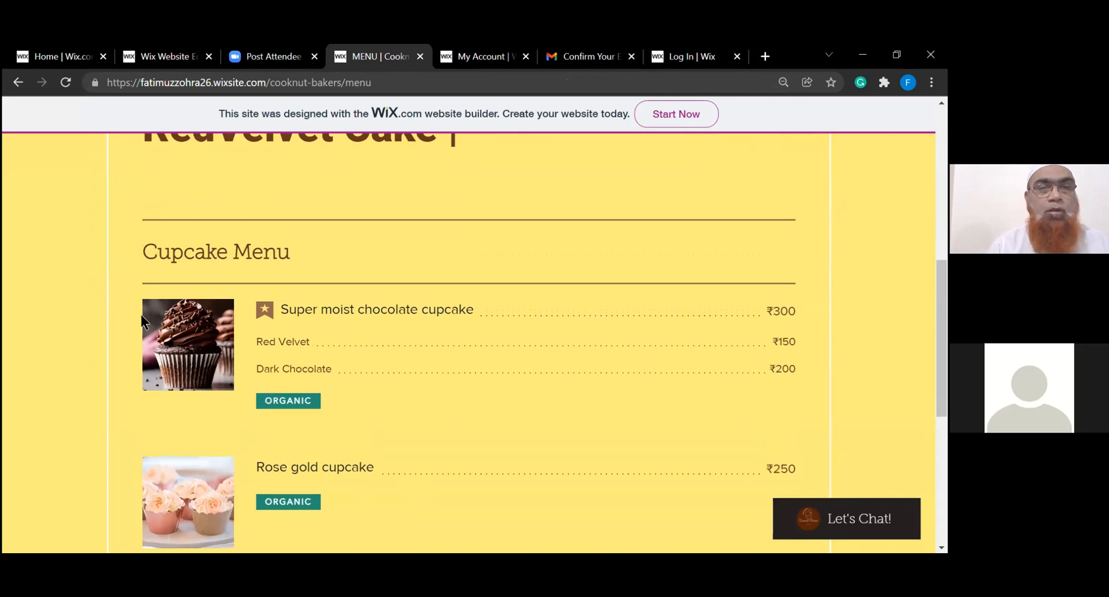
{"action": "scroll", "coordinate": [185, 318], "scroll_direction": "down", "scroll_amount": 3}
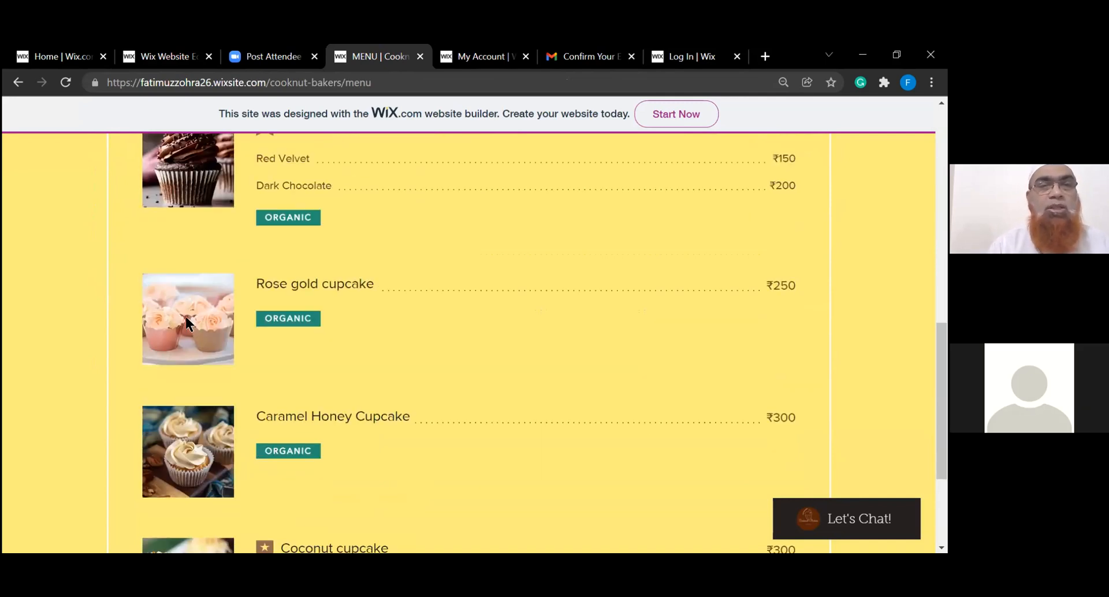
{"action": "scroll", "coordinate": [186, 322], "scroll_direction": "up", "scroll_amount": 3}
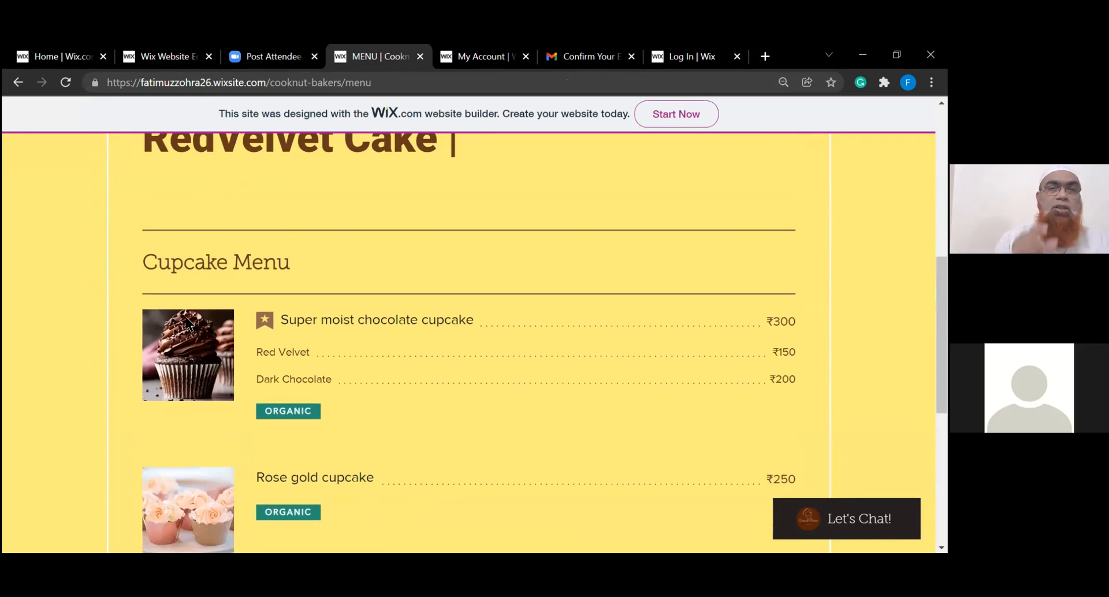
{"action": "scroll", "coordinate": [188, 323], "scroll_direction": "down", "scroll_amount": 2}
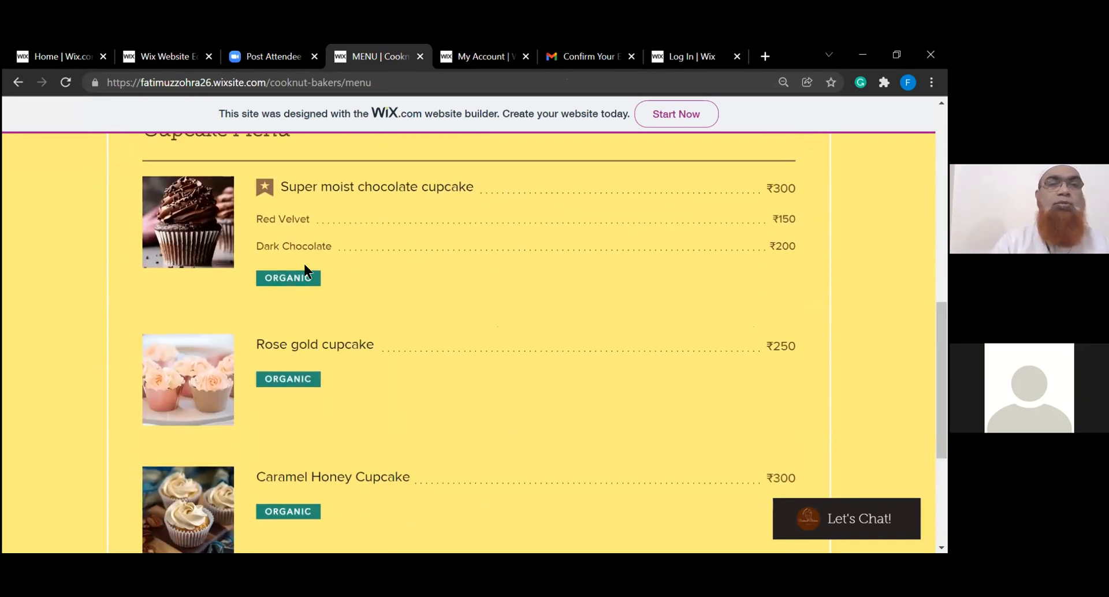
{"action": "scroll", "coordinate": [298, 267], "scroll_direction": "up", "scroll_amount": 1}
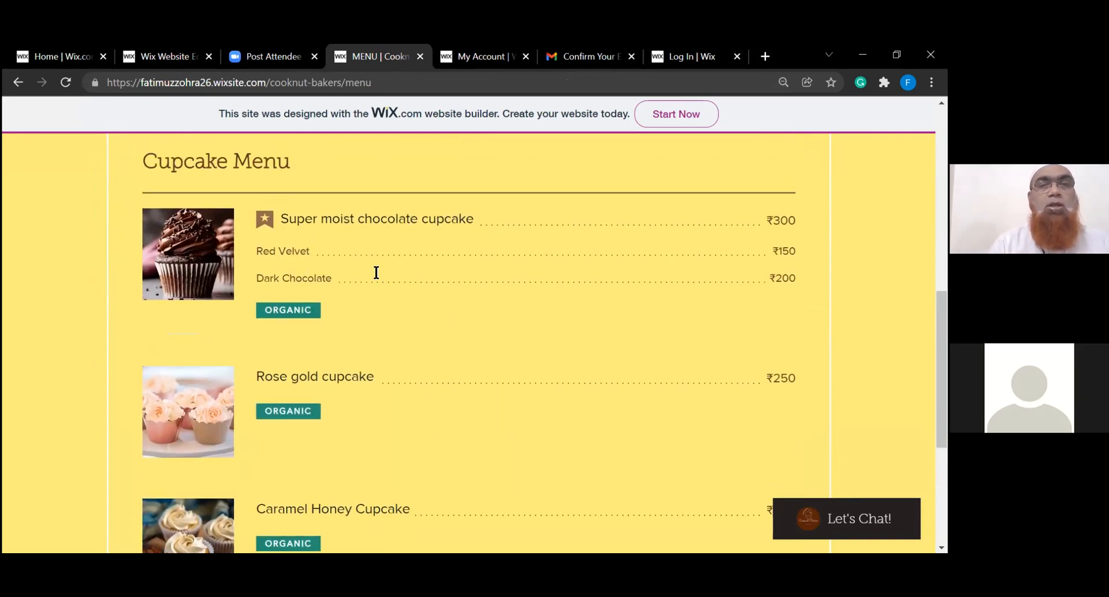
{"action": "scroll", "coordinate": [321, 288], "scroll_direction": "up", "scroll_amount": 1}
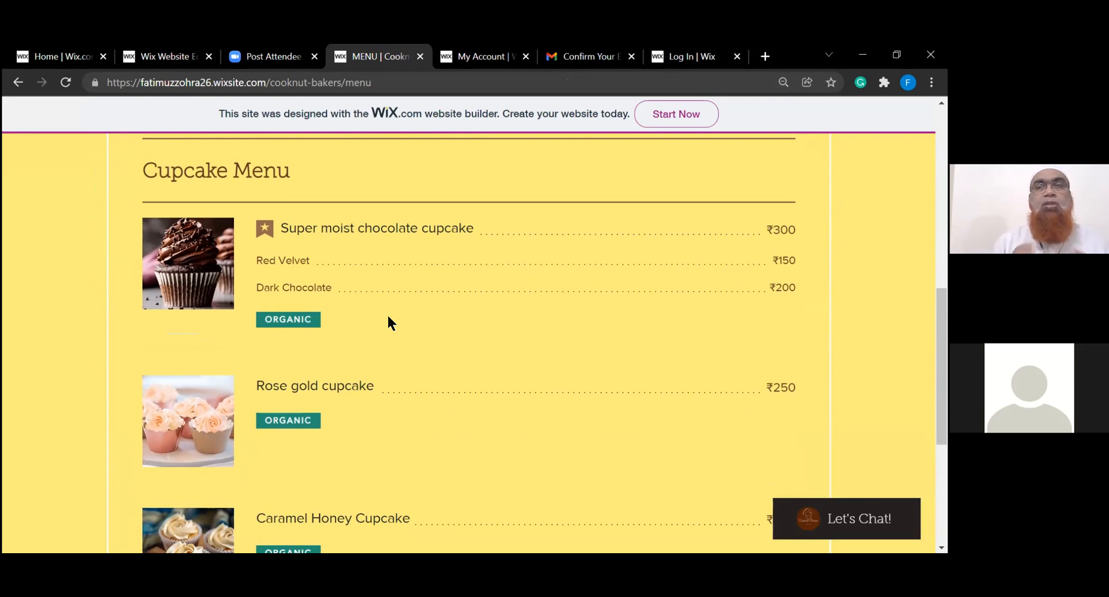
{"action": "scroll", "coordinate": [389, 322], "scroll_direction": "up", "scroll_amount": 1}
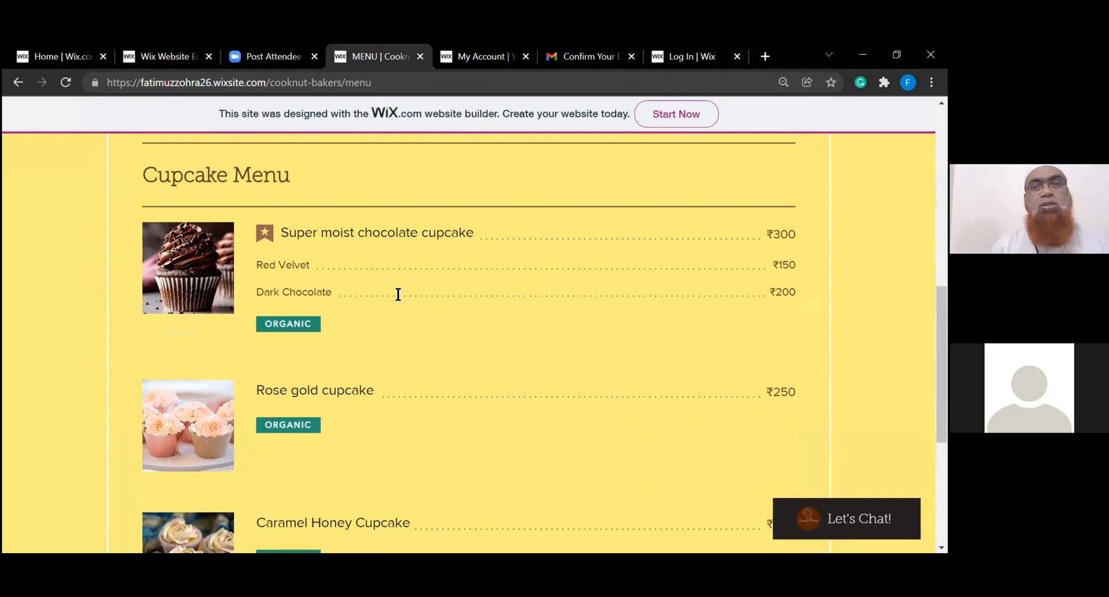
{"action": "scroll", "coordinate": [398, 295], "scroll_direction": "up", "scroll_amount": 1}
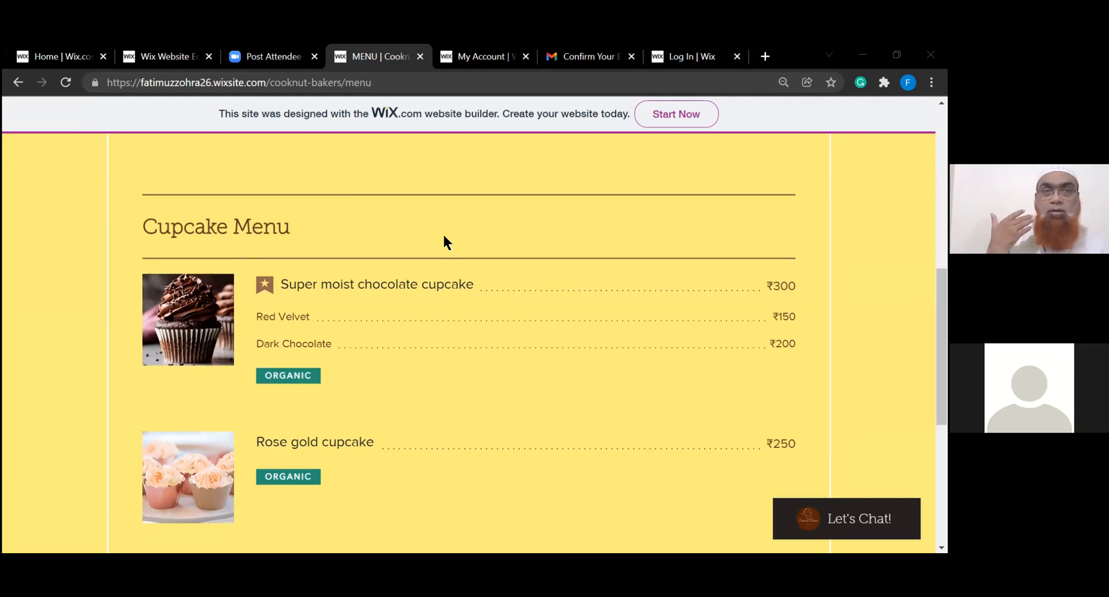
{"action": "scroll", "coordinate": [445, 238], "scroll_direction": "up", "scroll_amount": 5}
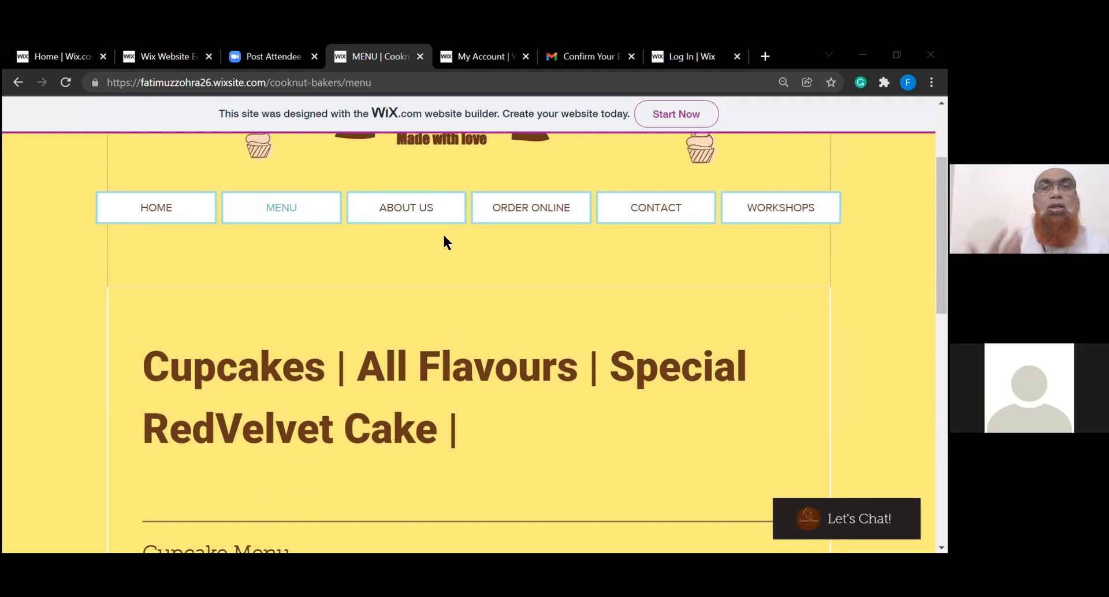
{"action": "scroll", "coordinate": [444, 234], "scroll_direction": "up", "scroll_amount": 1}
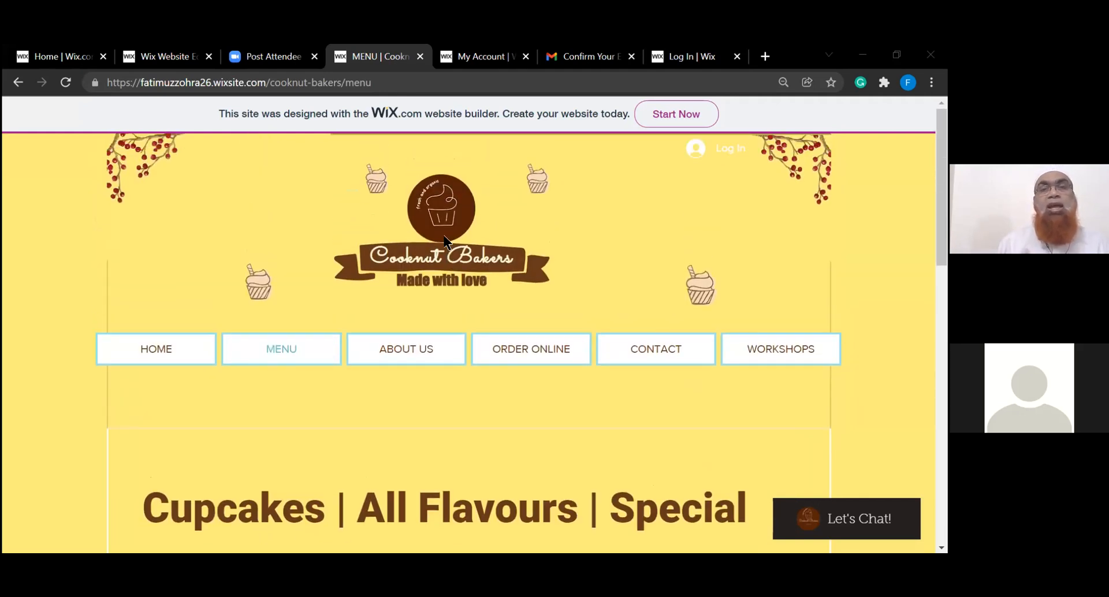
From Order Online, add a Red Velvet Super moist chocolate cupcake (₹450.00) to the order
{"action": "left_click", "coordinate": [530, 354]}
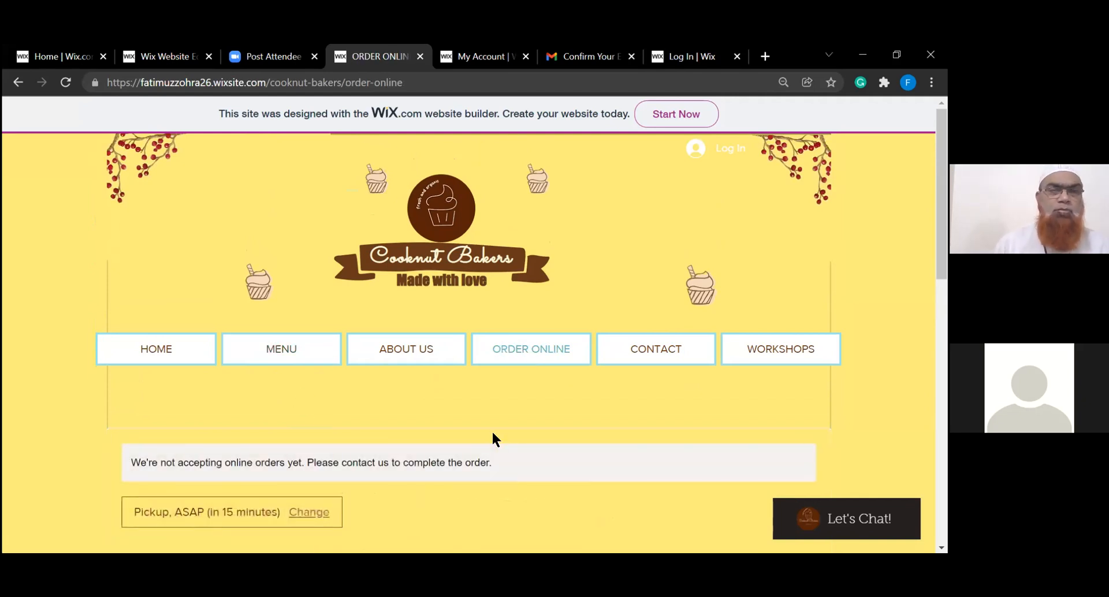
{"action": "scroll", "coordinate": [493, 434], "scroll_direction": "down", "scroll_amount": 5}
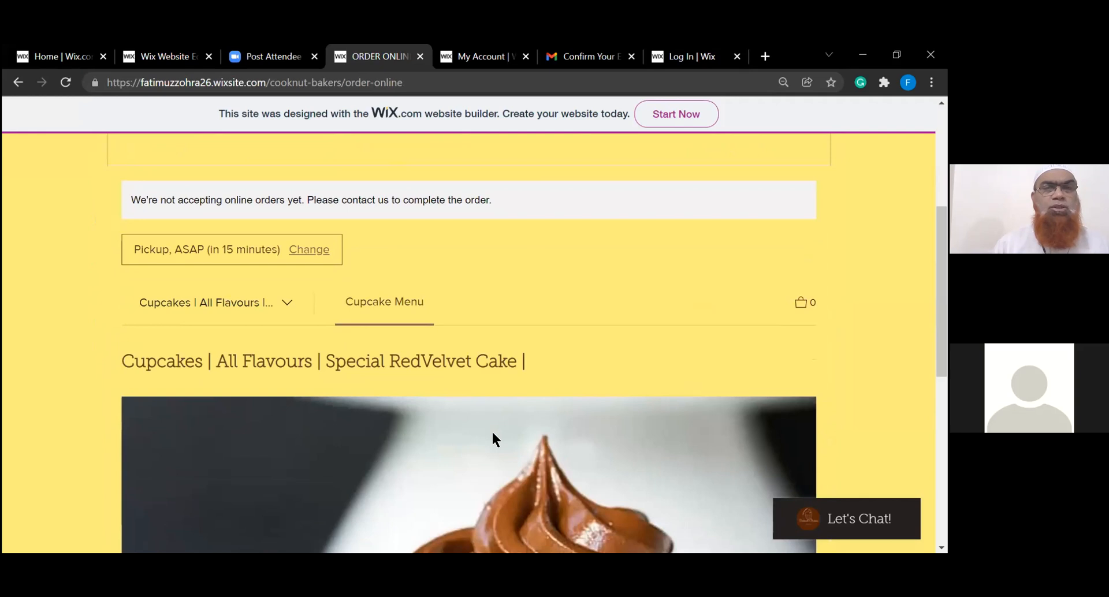
{"action": "scroll", "coordinate": [492, 433], "scroll_direction": "down", "scroll_amount": 10}
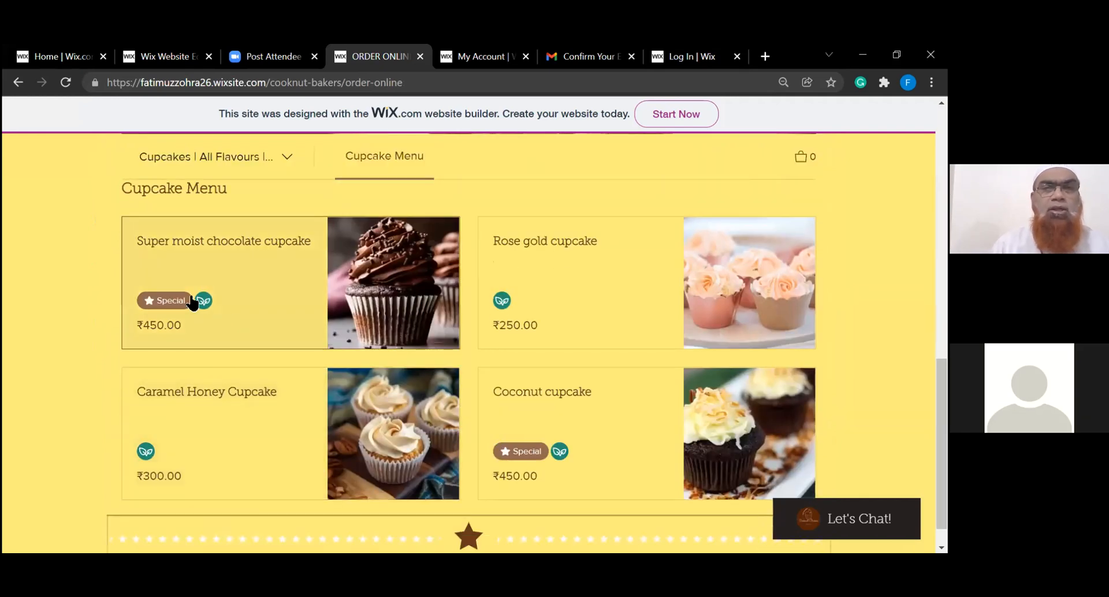
{"action": "left_click", "coordinate": [267, 291]}
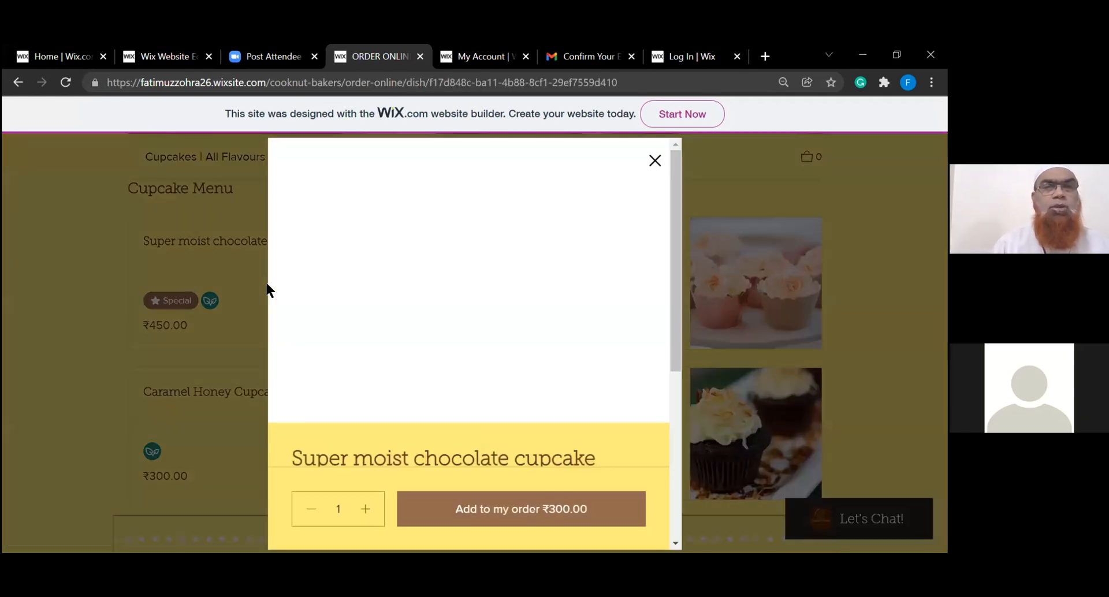
{"action": "scroll", "coordinate": [500, 438], "scroll_direction": "down", "scroll_amount": 5}
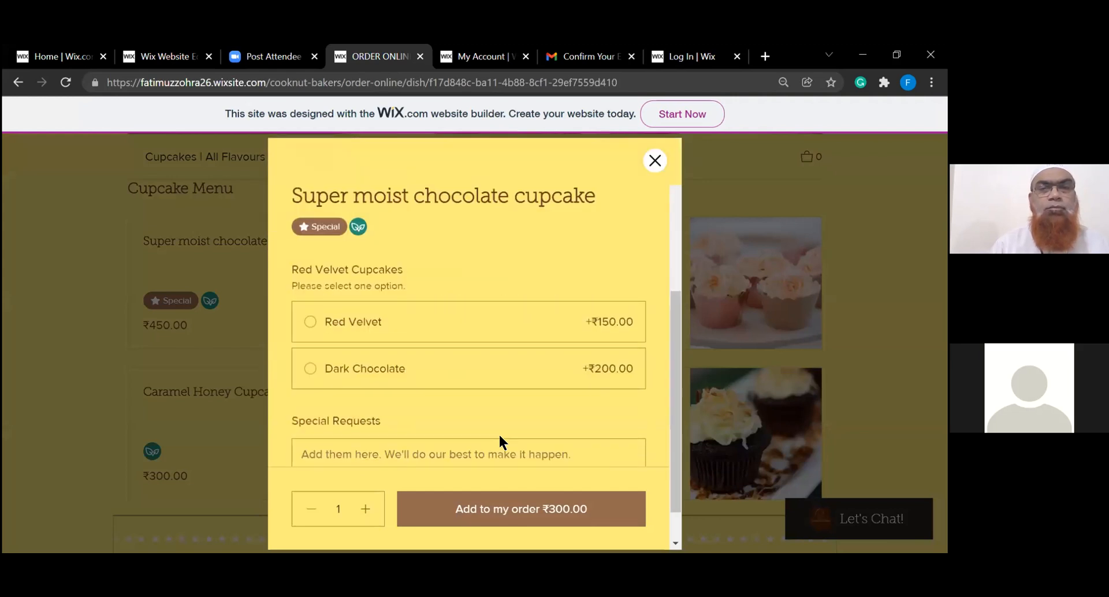
{"action": "left_click", "coordinate": [310, 276]}
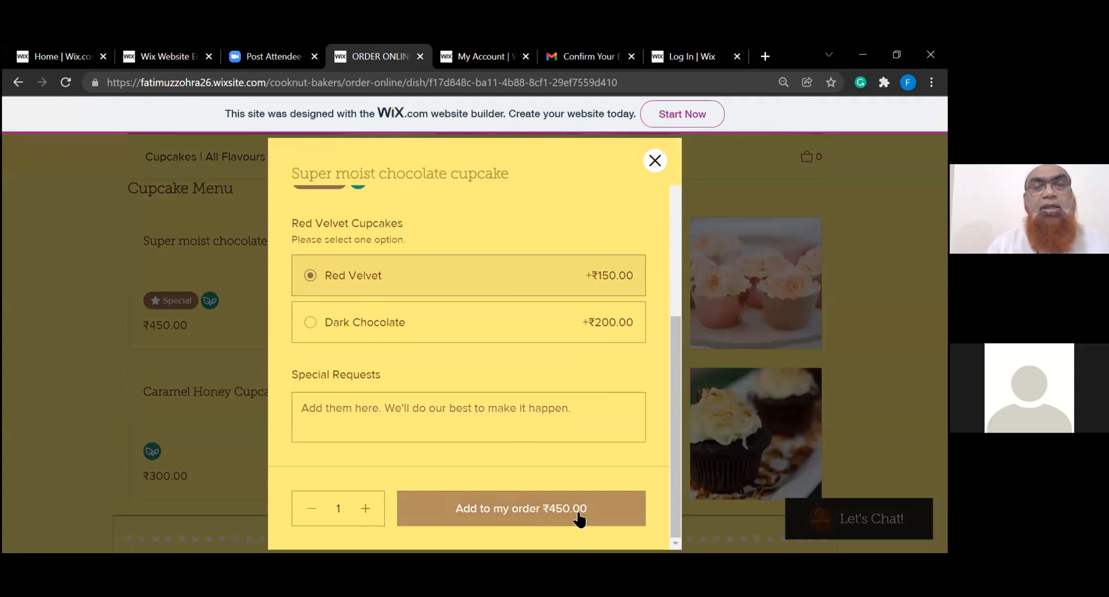
{"action": "scroll", "coordinate": [479, 328], "scroll_direction": "up", "scroll_amount": 5}
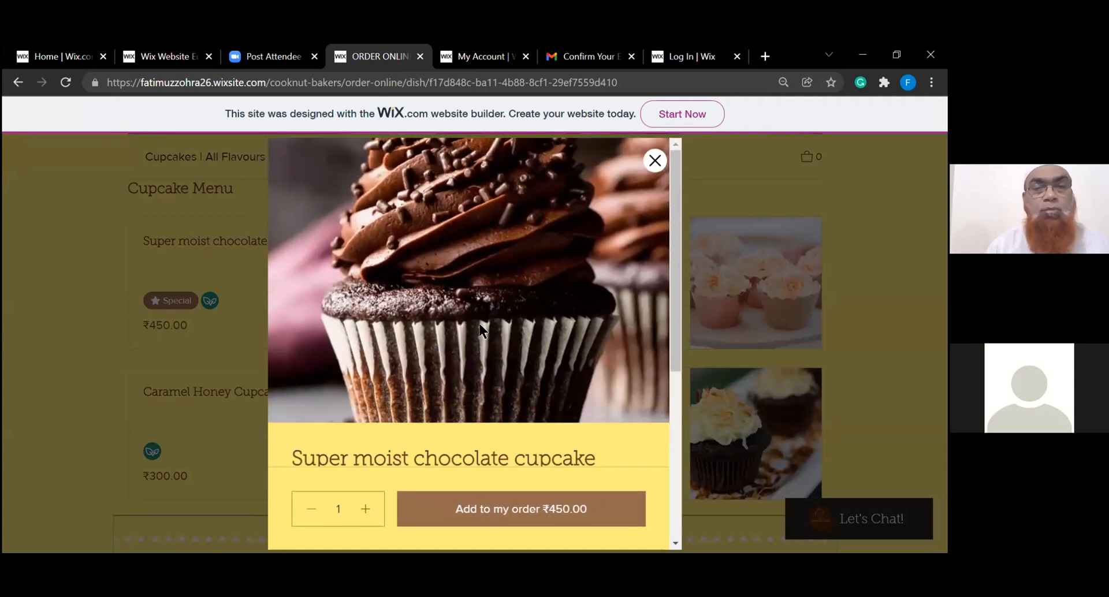
{"action": "scroll", "coordinate": [480, 332], "scroll_direction": "down", "scroll_amount": 5}
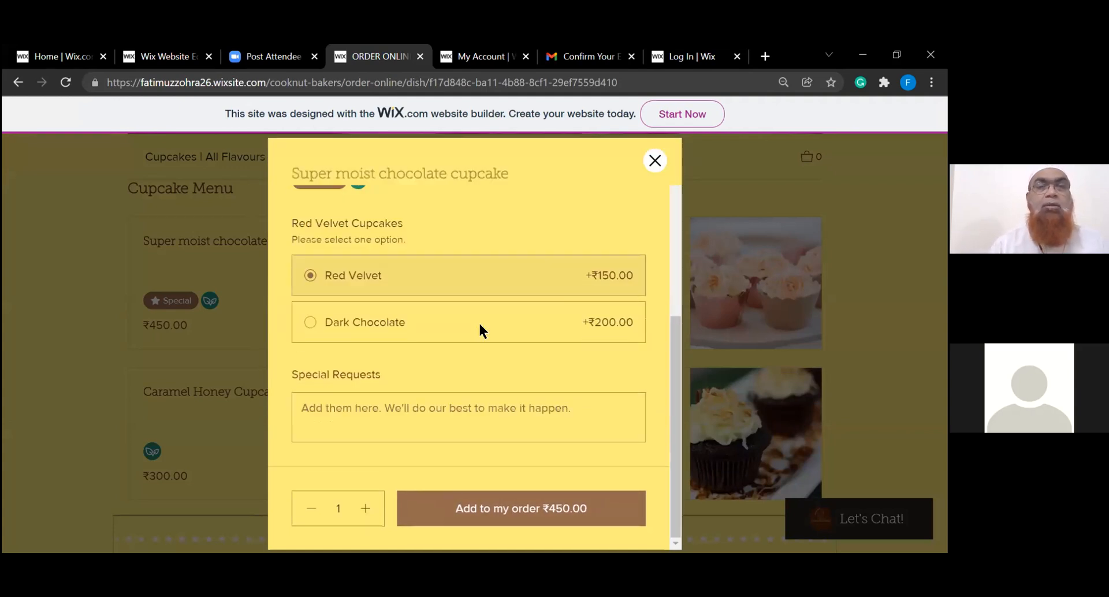
{"action": "left_click", "coordinate": [506, 510]}
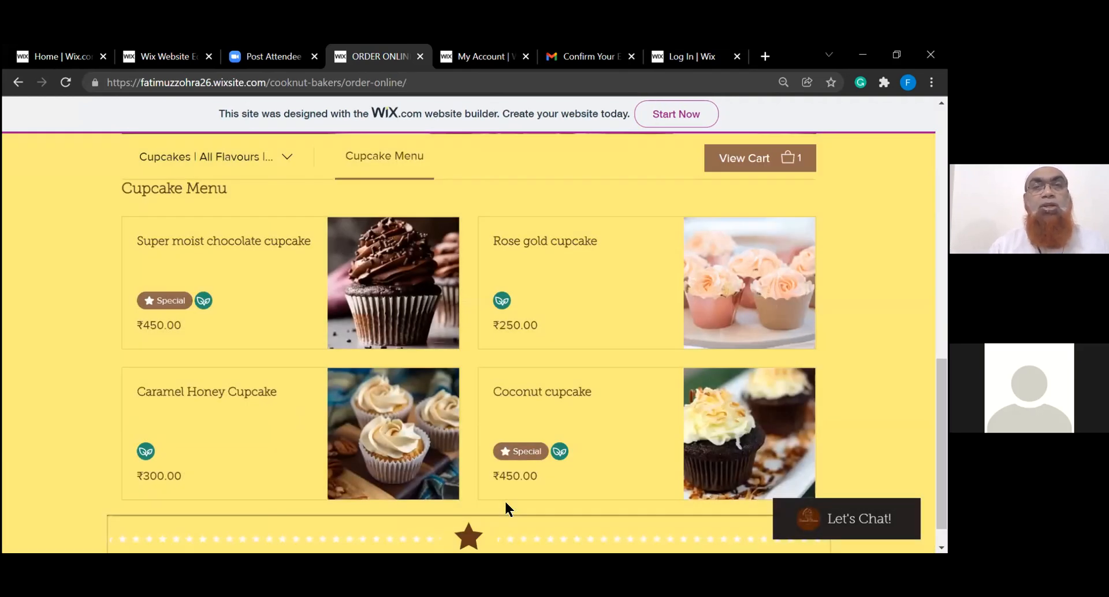
{"action": "scroll", "coordinate": [506, 509], "scroll_direction": "up", "scroll_amount": 4}
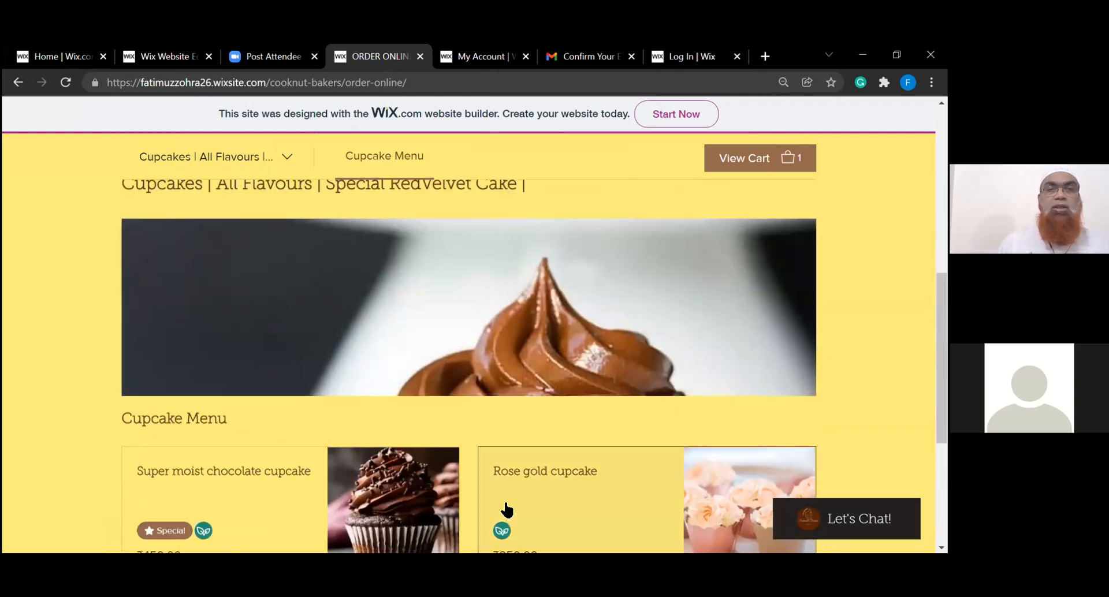
{"action": "left_click", "coordinate": [736, 163]}
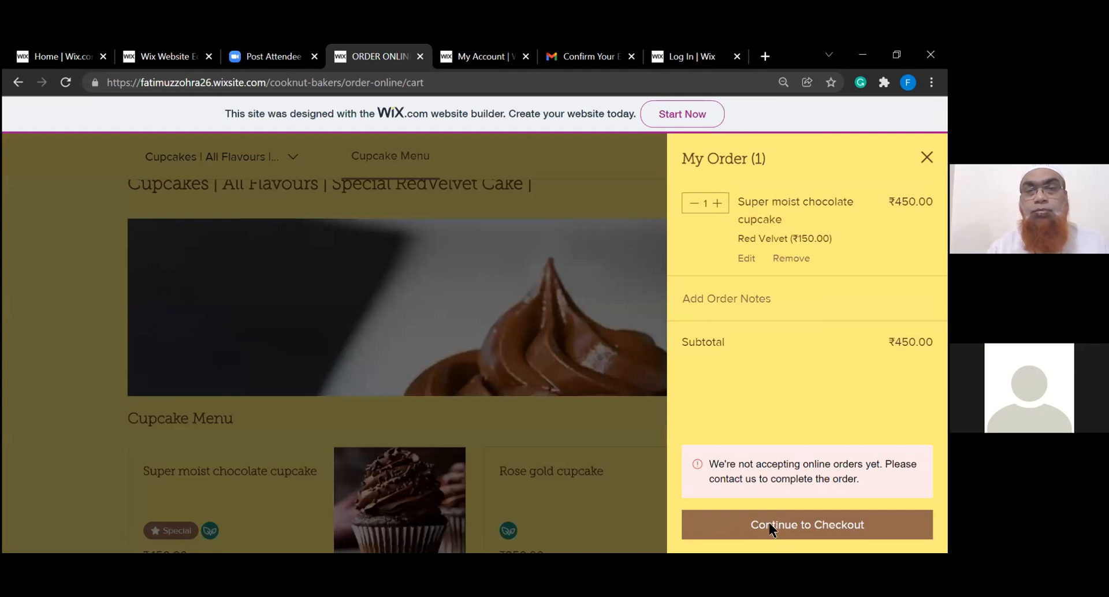
{"action": "triple_click", "coordinate": [768, 522]}
{"action": "left_click", "coordinate": [737, 527]}
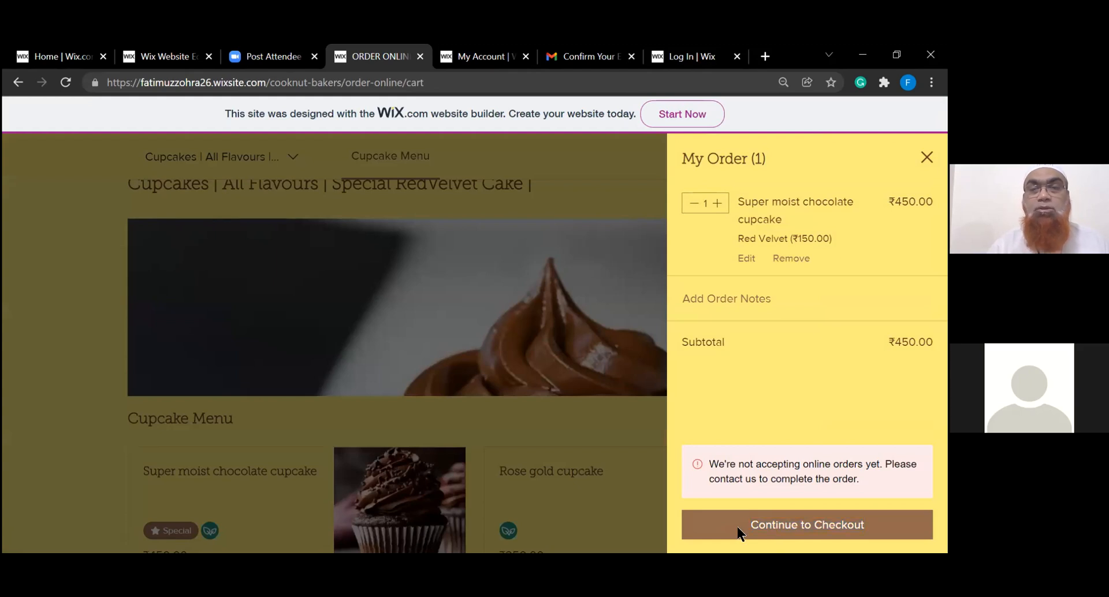
{"action": "scroll", "coordinate": [737, 527], "scroll_direction": "up", "scroll_amount": 5}
{"action": "scroll", "coordinate": [737, 527], "scroll_direction": "down", "scroll_amount": 5}
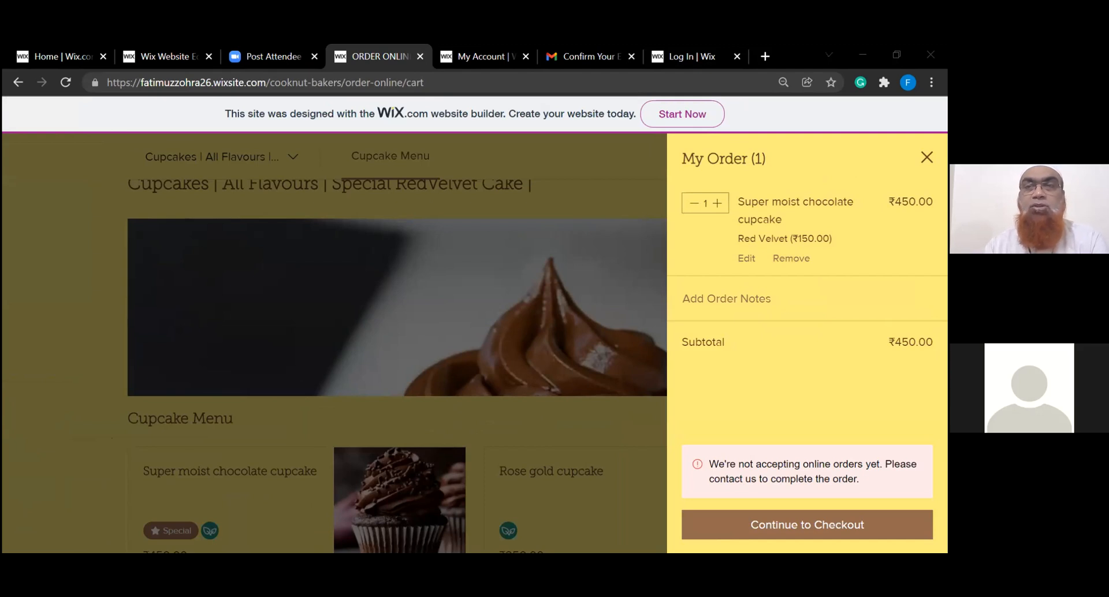
{"action": "left_click", "coordinate": [629, 416]}
{"action": "scroll", "coordinate": [148, 463], "scroll_direction": "down", "scroll_amount": 5}
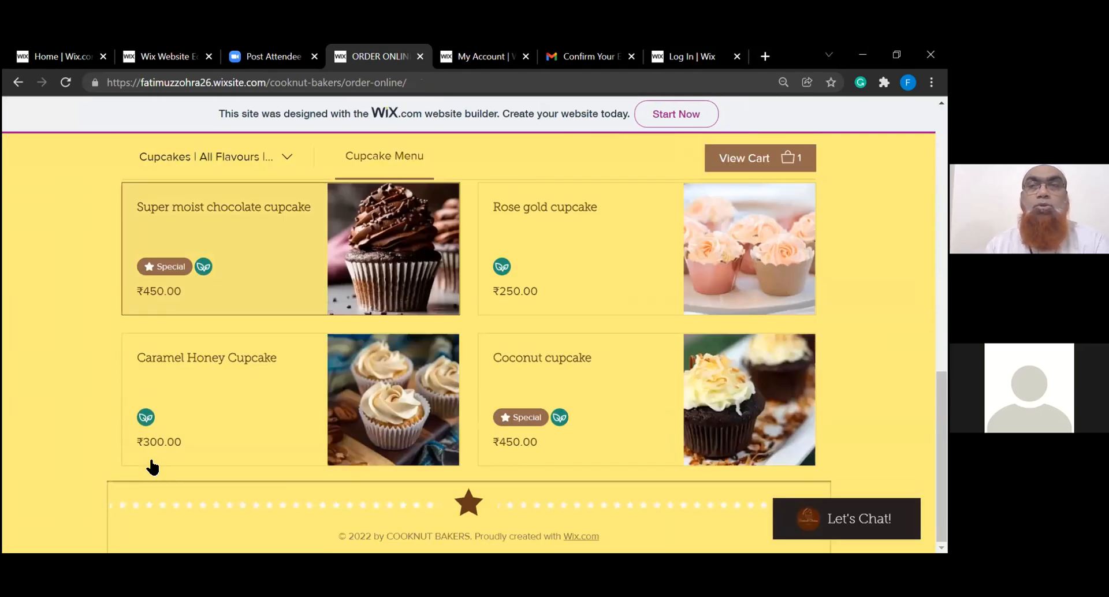
Scroll up and down the Cooknut Bakers order-online page
{"action": "scroll", "coordinate": [151, 464], "scroll_direction": "up", "scroll_amount": 10}
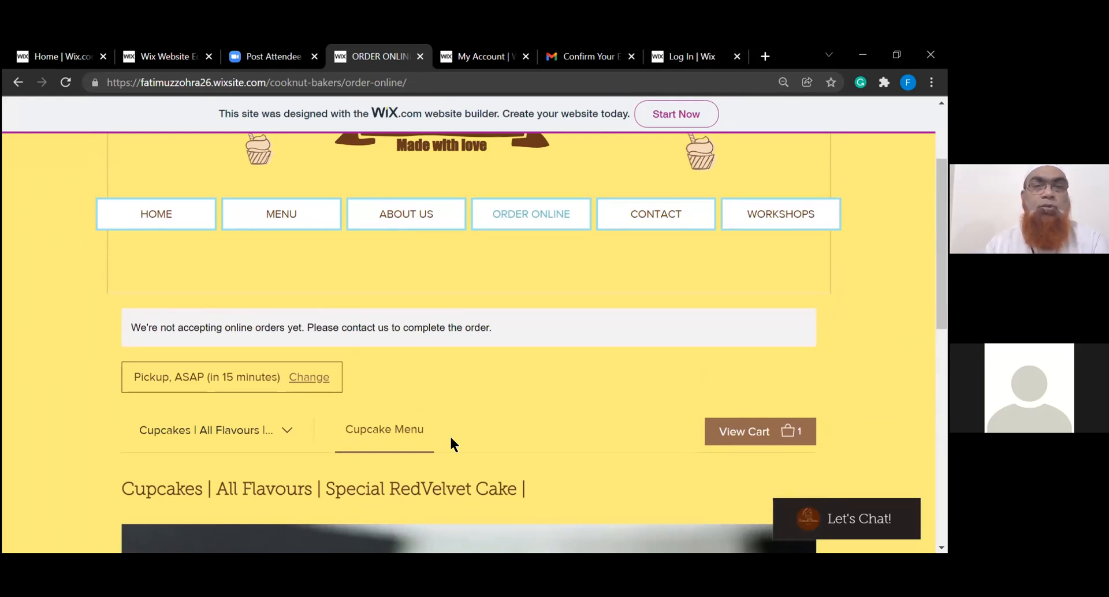
{"action": "scroll", "coordinate": [449, 434], "scroll_direction": "down", "scroll_amount": 5}
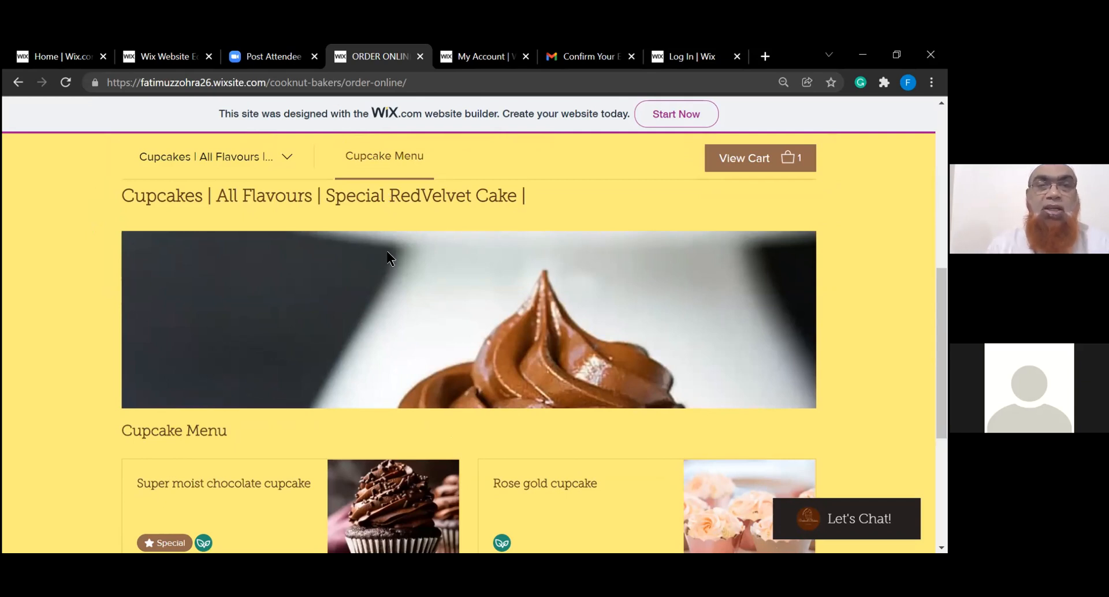
{"action": "scroll", "coordinate": [386, 255], "scroll_direction": "up", "scroll_amount": 5}
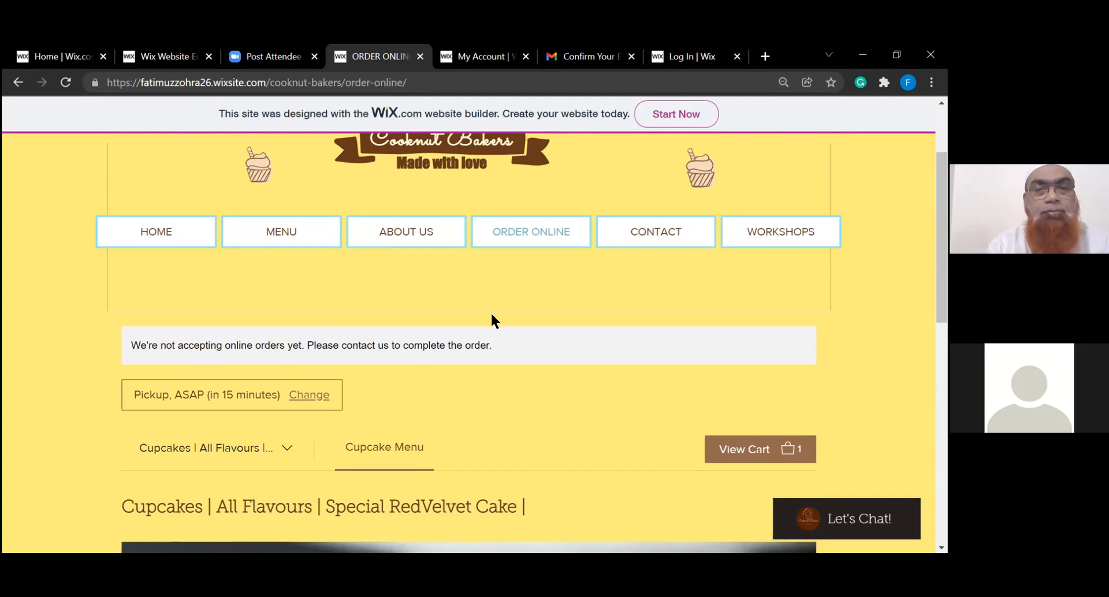
{"action": "scroll", "coordinate": [492, 319], "scroll_direction": "up", "scroll_amount": 2}
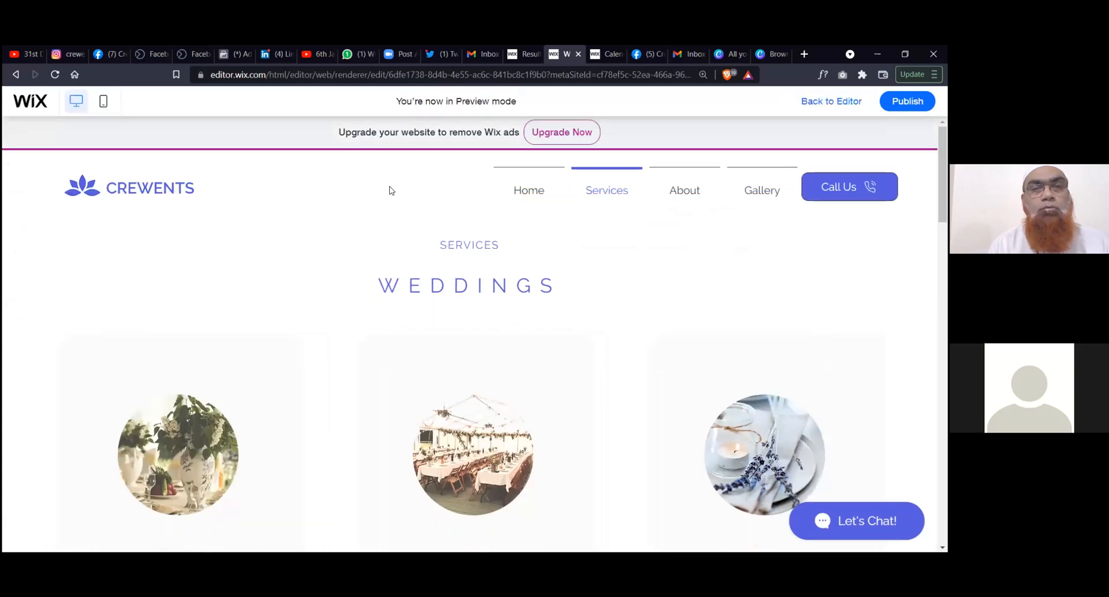
Open the Crewents Home page and scroll down to the testimonials slider
{"action": "left_click", "coordinate": [511, 187]}
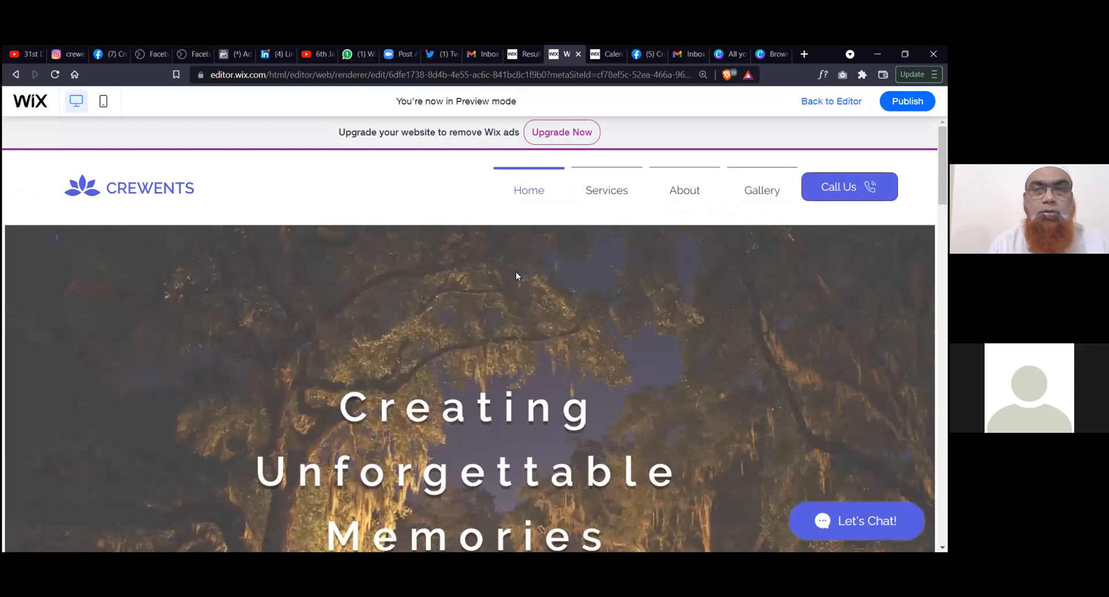
{"action": "scroll", "coordinate": [516, 272], "scroll_direction": "down", "scroll_amount": 1}
{"action": "scroll", "coordinate": [516, 276], "scroll_direction": "down", "scroll_amount": 5}
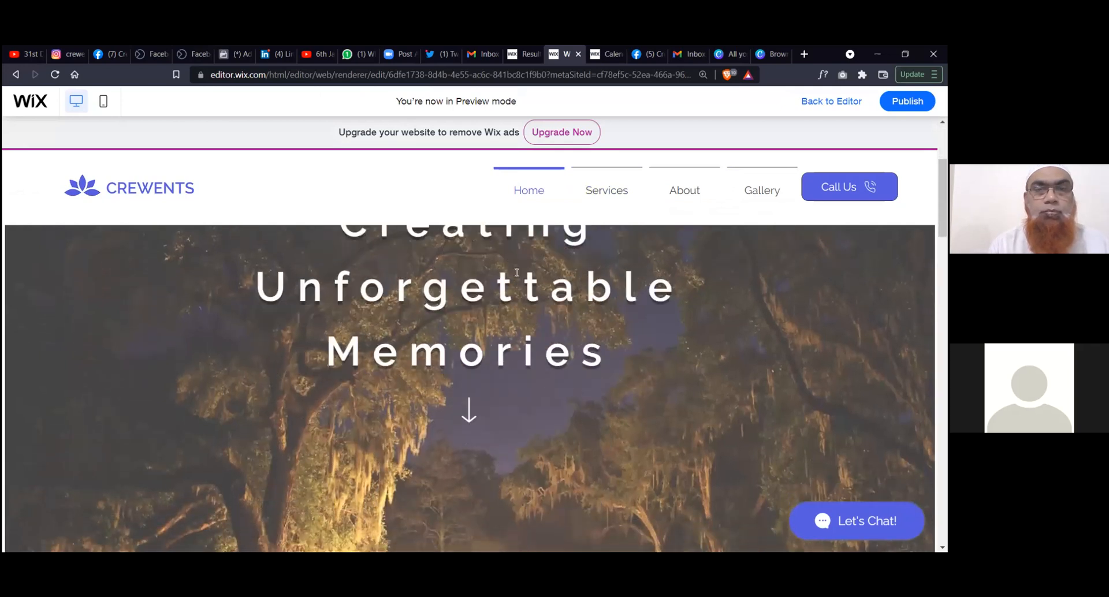
{"action": "scroll", "coordinate": [519, 298], "scroll_direction": "down", "scroll_amount": 1}
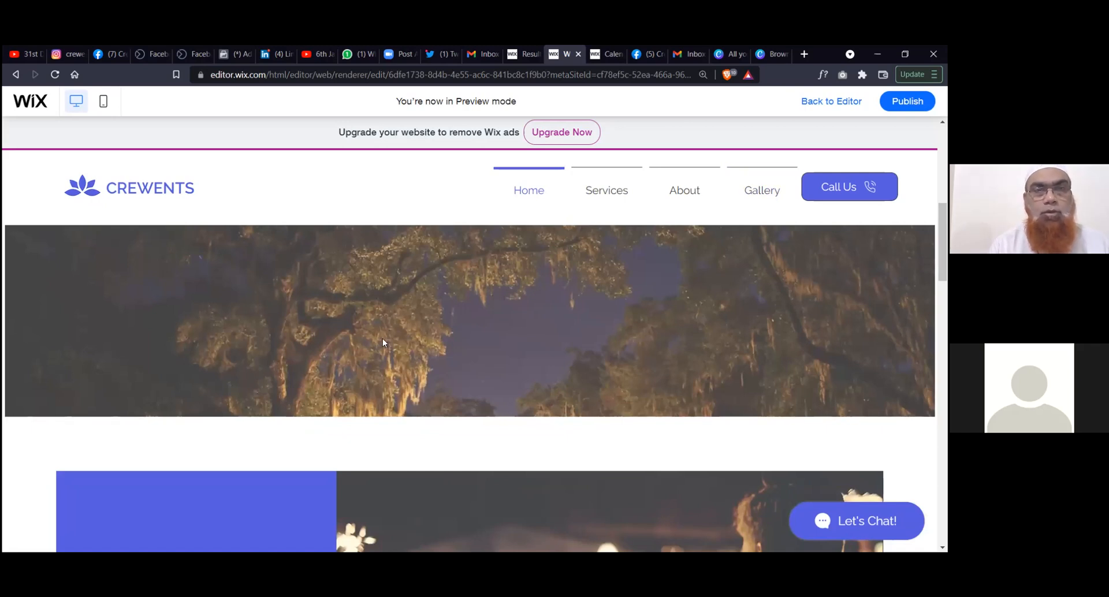
{"action": "scroll", "coordinate": [395, 355], "scroll_direction": "down", "scroll_amount": 5}
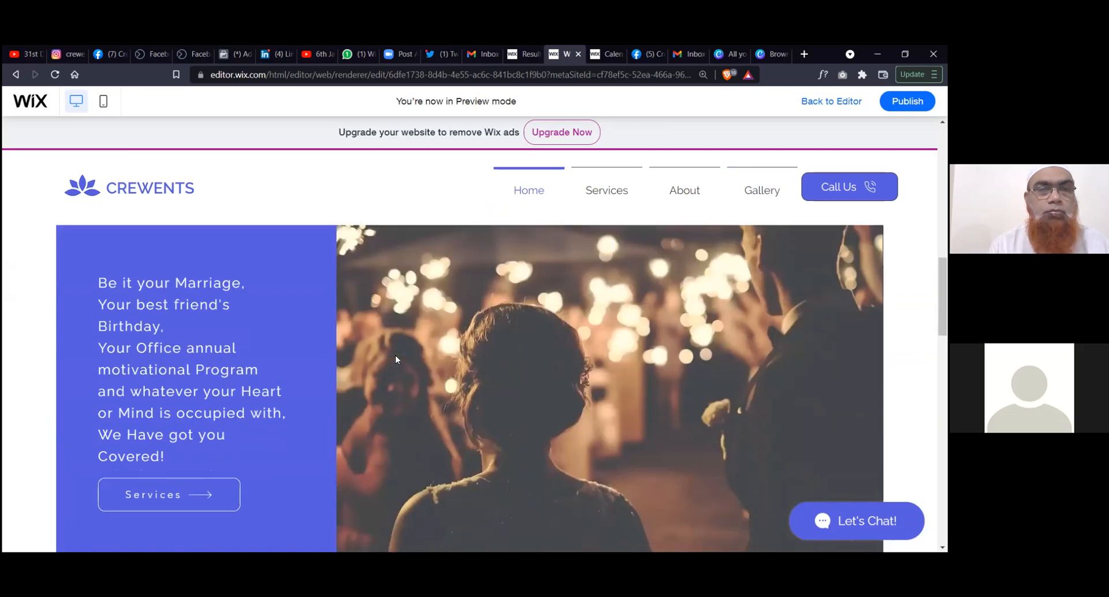
{"action": "scroll", "coordinate": [395, 355], "scroll_direction": "down", "scroll_amount": 1}
{"action": "scroll", "coordinate": [395, 355], "scroll_direction": "down", "scroll_amount": 1}
{"action": "scroll", "coordinate": [395, 355], "scroll_direction": "down", "scroll_amount": 4}
{"action": "scroll", "coordinate": [397, 360], "scroll_direction": "down", "scroll_amount": 1}
{"action": "scroll", "coordinate": [396, 356], "scroll_direction": "down", "scroll_amount": 1}
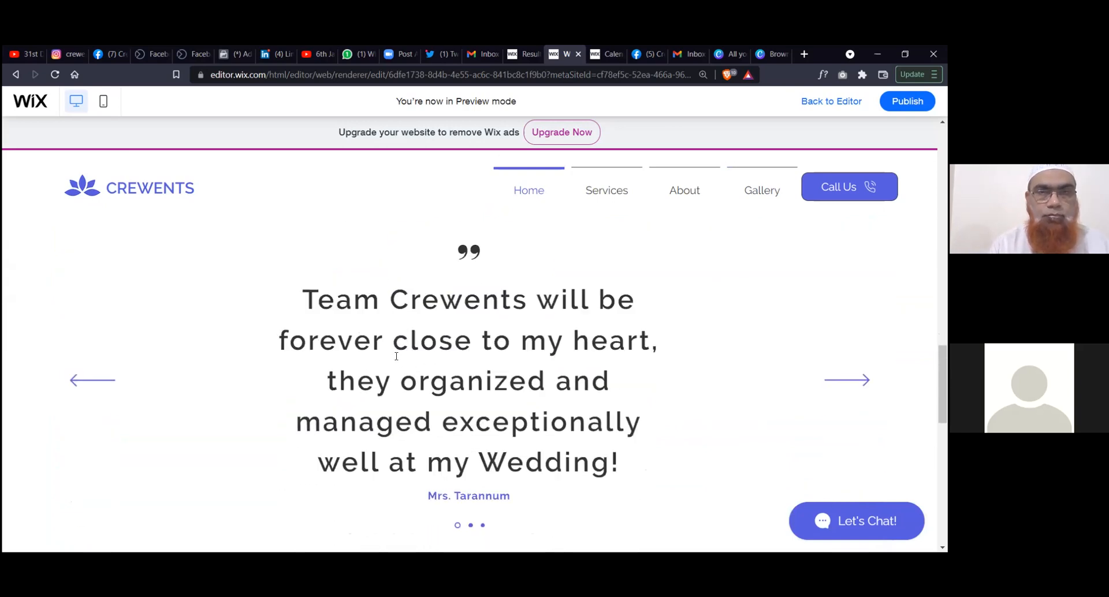
{"action": "scroll", "coordinate": [396, 356], "scroll_direction": "down", "scroll_amount": 1}
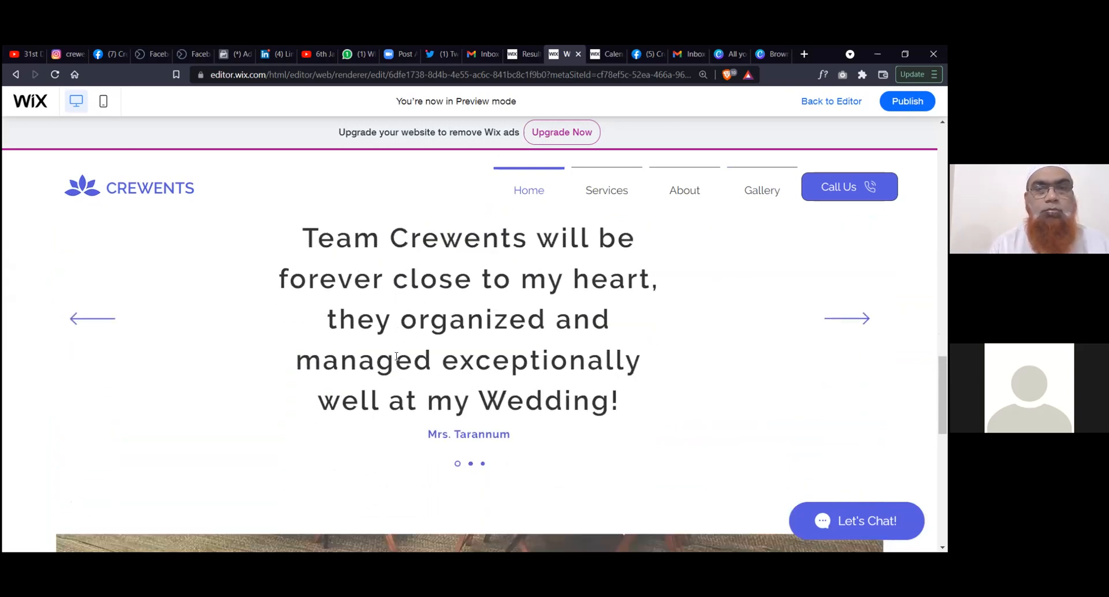
Advance the slider to the third, birthday testimonial, then scroll down to the contact footer
{"action": "left_click", "coordinate": [860, 319]}
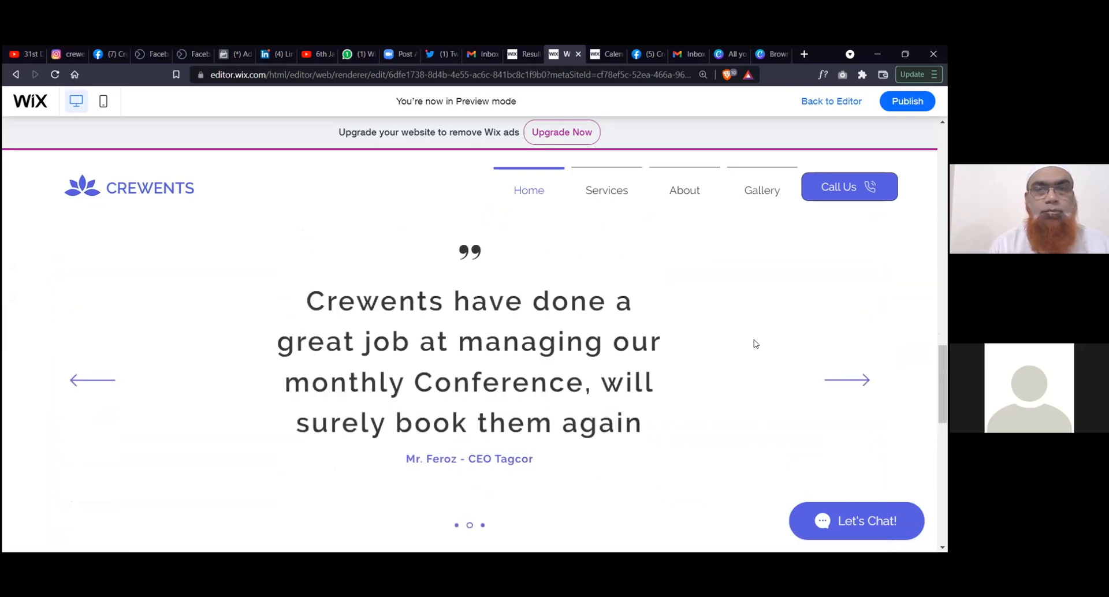
{"action": "left_click", "coordinate": [845, 386]}
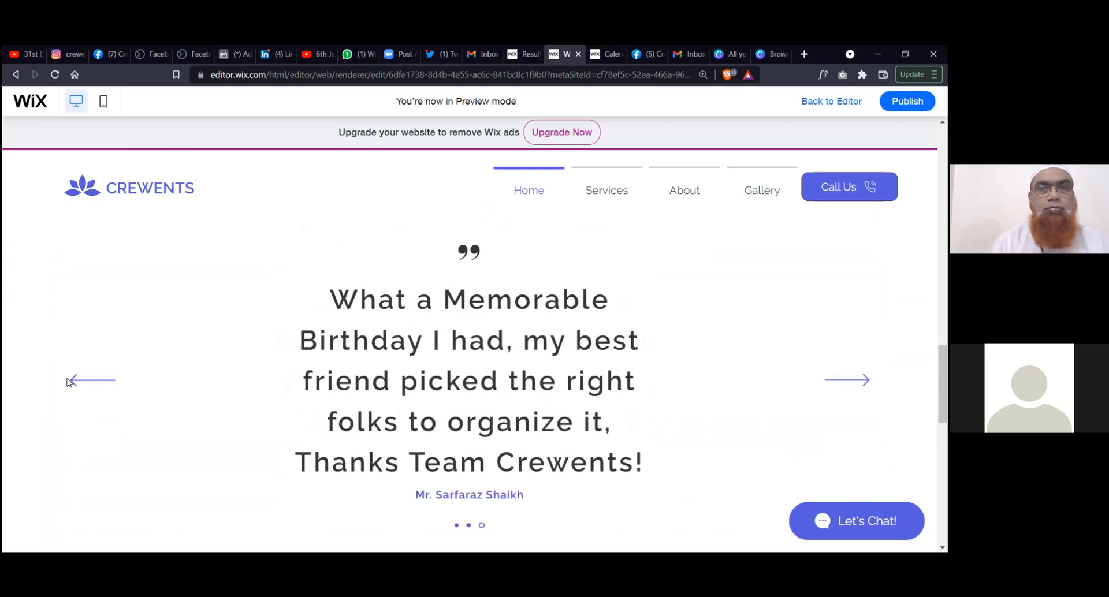
{"action": "scroll", "coordinate": [79, 385], "scroll_direction": "down", "scroll_amount": 1}
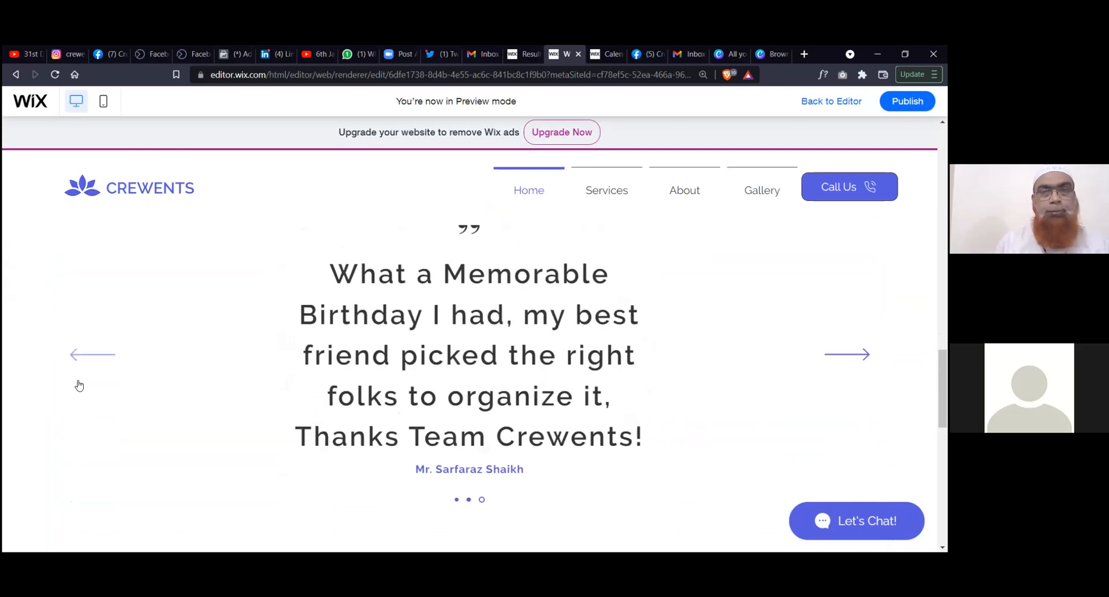
{"action": "scroll", "coordinate": [79, 385], "scroll_direction": "down", "scroll_amount": 3}
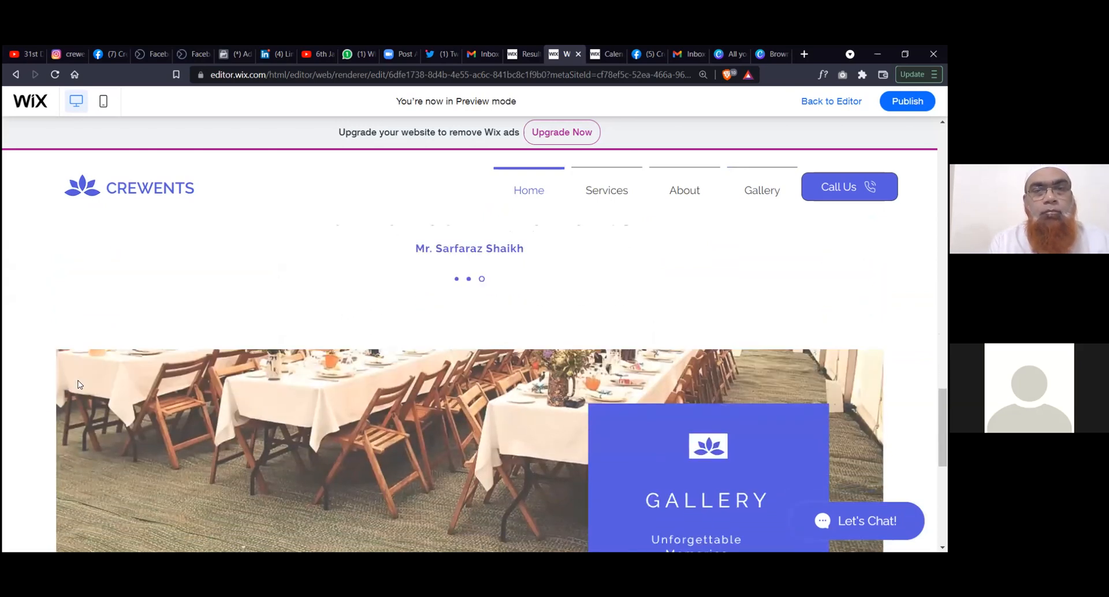
{"action": "scroll", "coordinate": [209, 438], "scroll_direction": "down", "scroll_amount": 1}
{"action": "scroll", "coordinate": [210, 437], "scroll_direction": "down", "scroll_amount": 2}
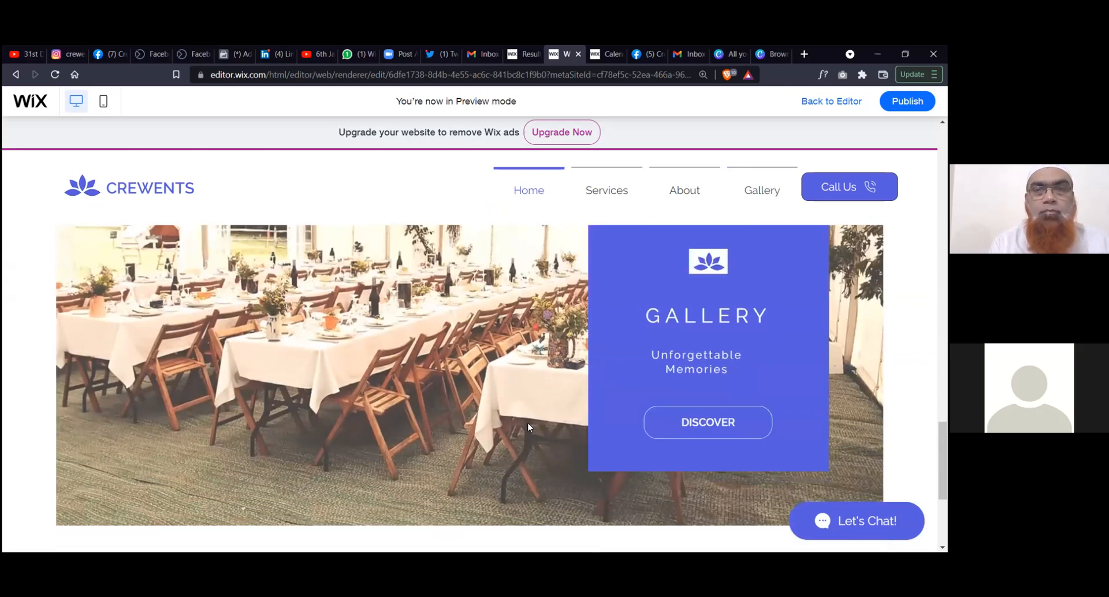
{"action": "scroll", "coordinate": [389, 441], "scroll_direction": "down", "scroll_amount": 3}
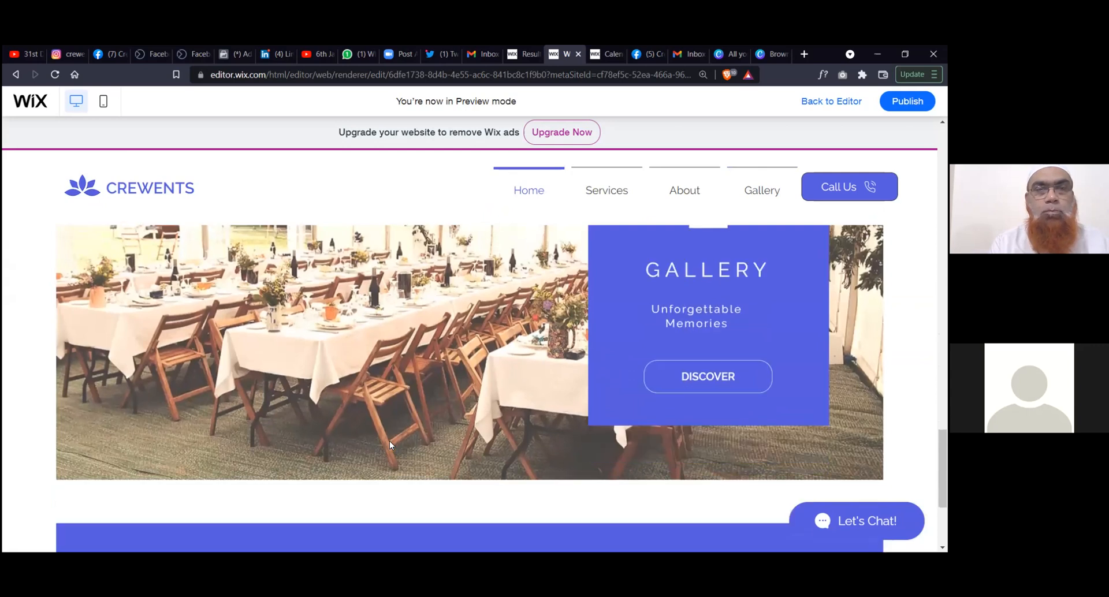
{"action": "scroll", "coordinate": [390, 441], "scroll_direction": "down", "scroll_amount": 1}
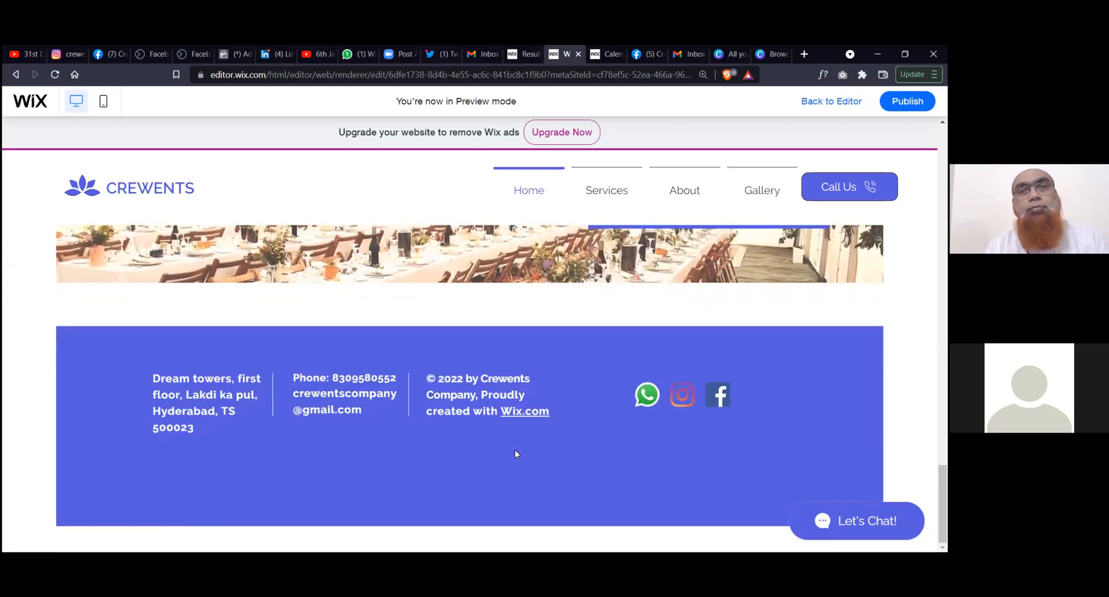
{"action": "mouse_move", "coordinate": [618, 192]}
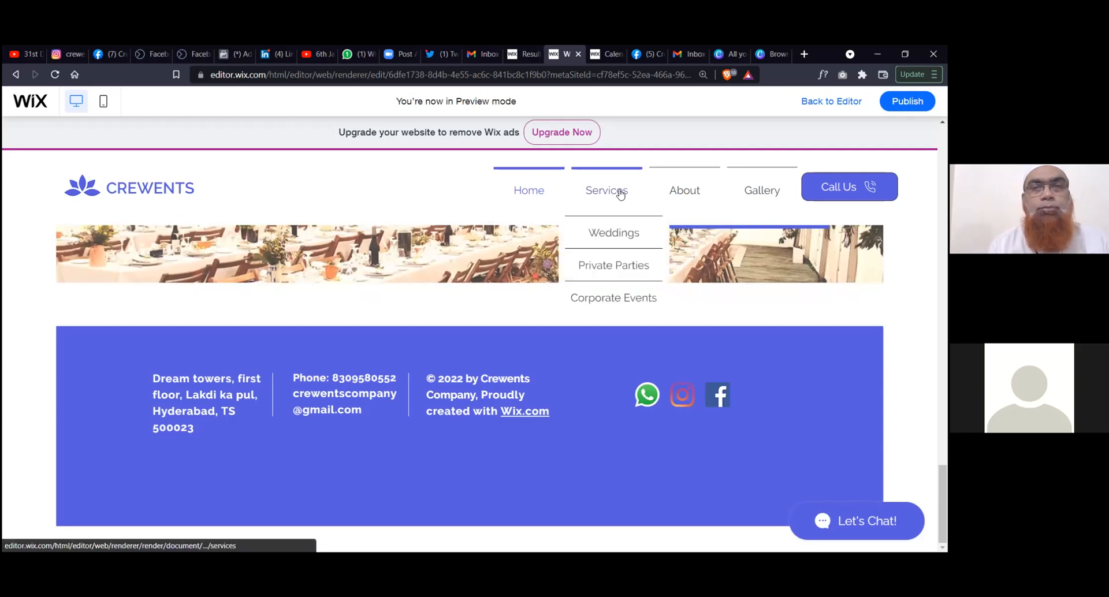
{"action": "scroll", "coordinate": [483, 396], "scroll_direction": "up", "scroll_amount": 5}
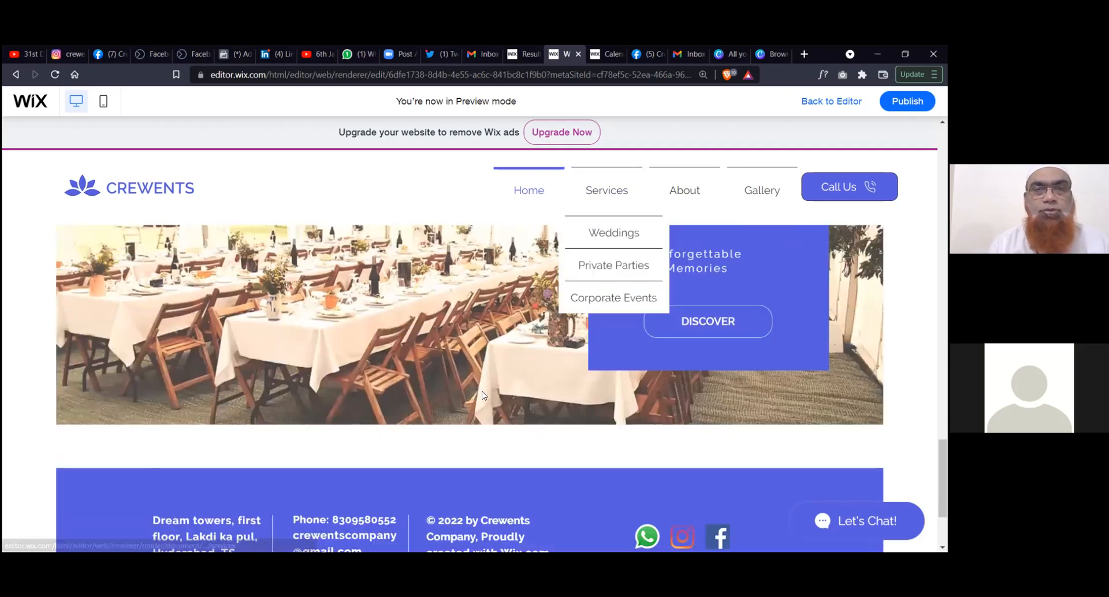
{"action": "scroll", "coordinate": [483, 392], "scroll_direction": "up", "scroll_amount": 3}
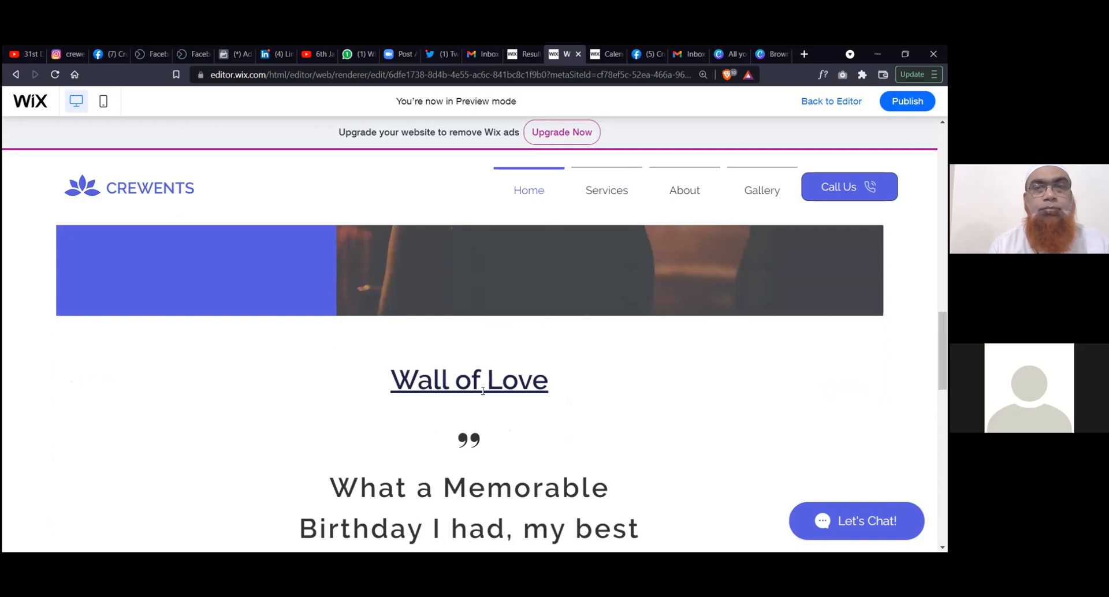
{"action": "scroll", "coordinate": [483, 391], "scroll_direction": "up", "scroll_amount": 8}
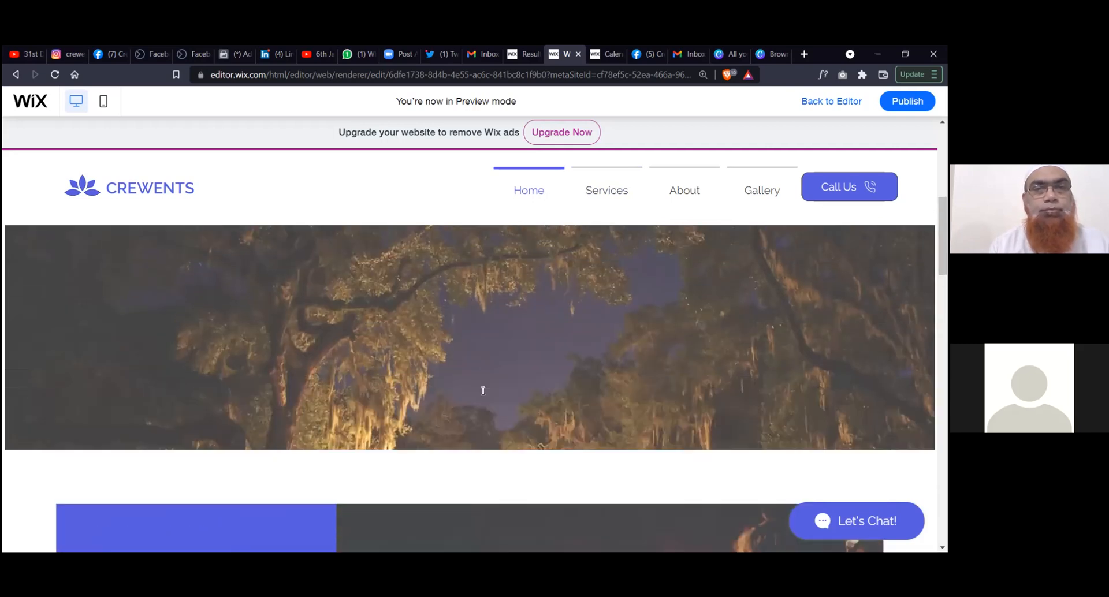
{"action": "scroll", "coordinate": [483, 391], "scroll_direction": "up", "scroll_amount": 5}
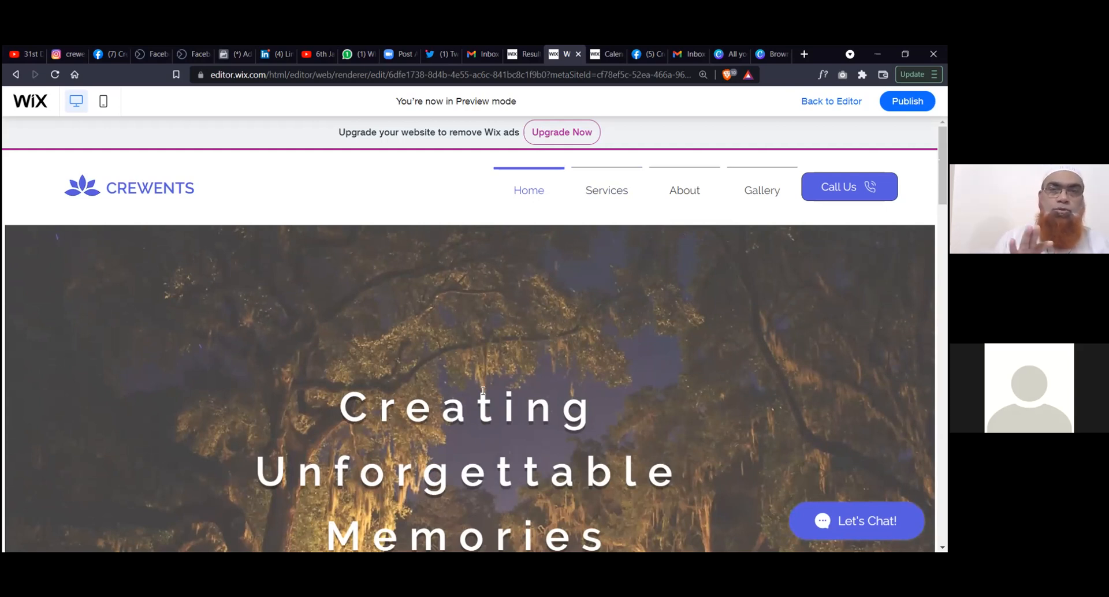
{"action": "scroll", "coordinate": [483, 390], "scroll_direction": "down", "scroll_amount": 2}
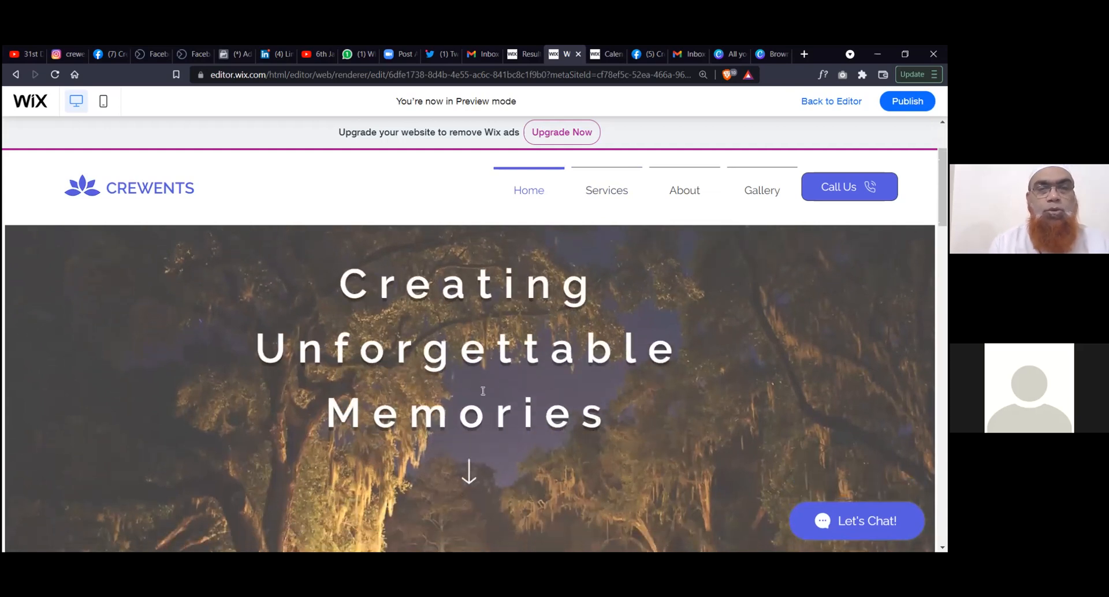
{"action": "scroll", "coordinate": [483, 390], "scroll_direction": "down", "scroll_amount": 6}
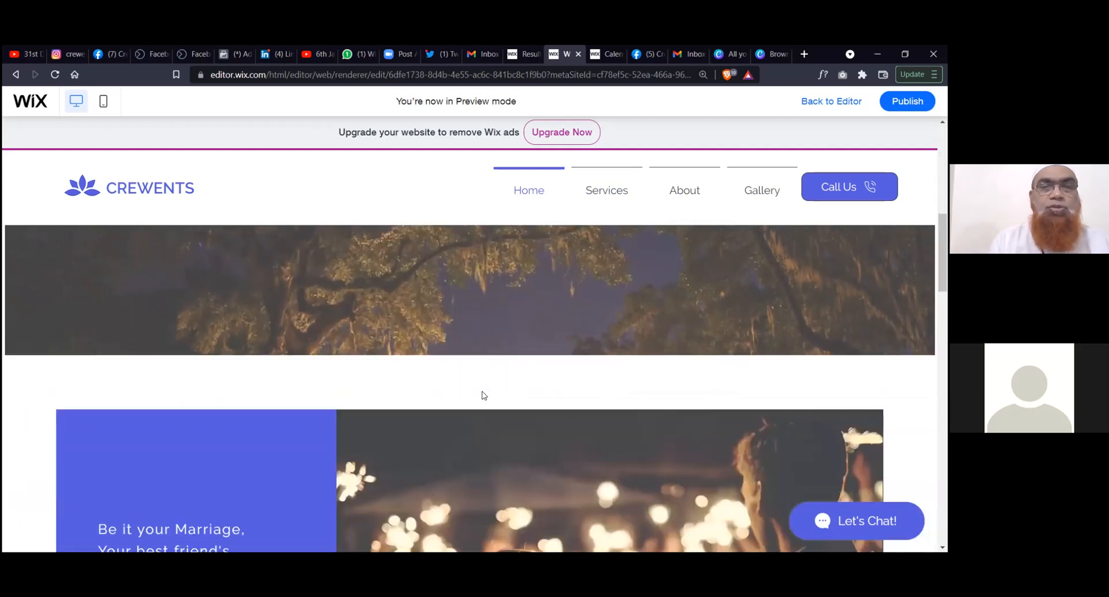
{"action": "scroll", "coordinate": [483, 395], "scroll_direction": "down", "scroll_amount": 1}
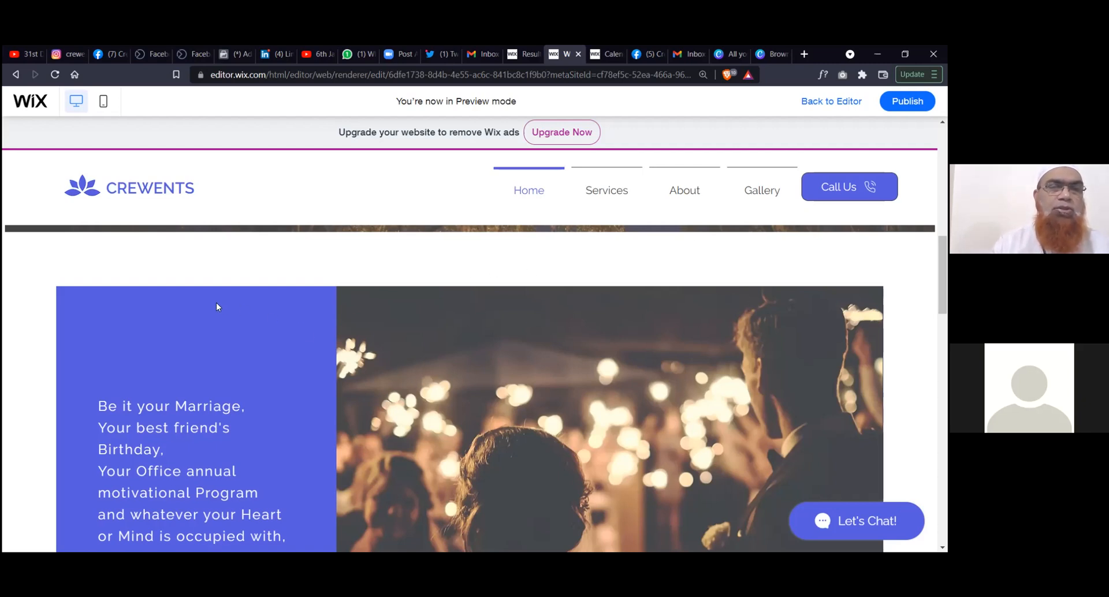
{"action": "scroll", "coordinate": [201, 347], "scroll_direction": "down", "scroll_amount": 1}
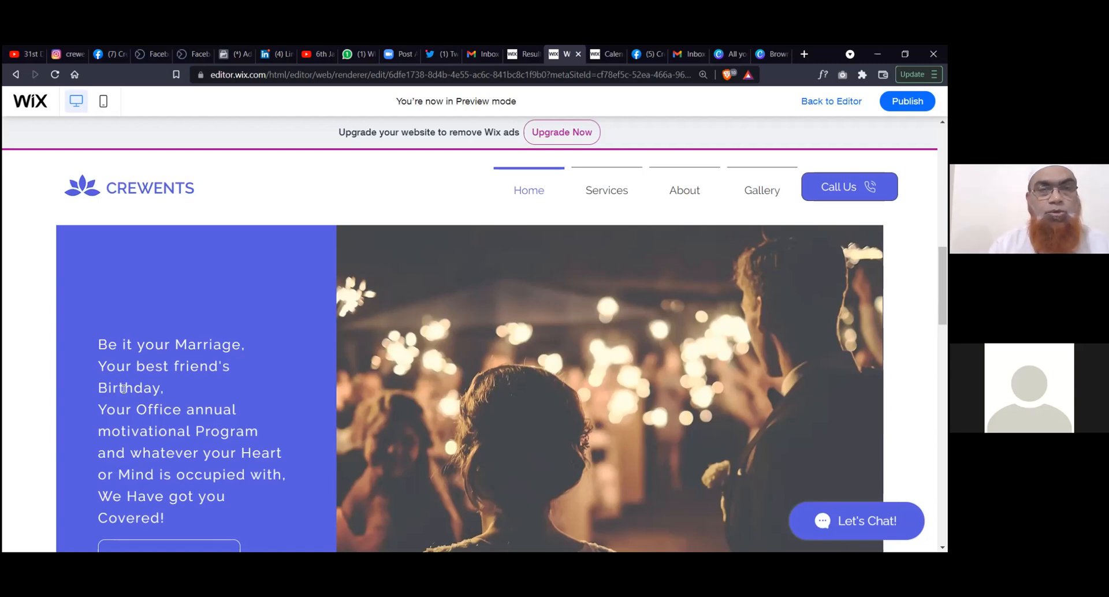
{"action": "scroll", "coordinate": [125, 389], "scroll_direction": "down", "scroll_amount": 4}
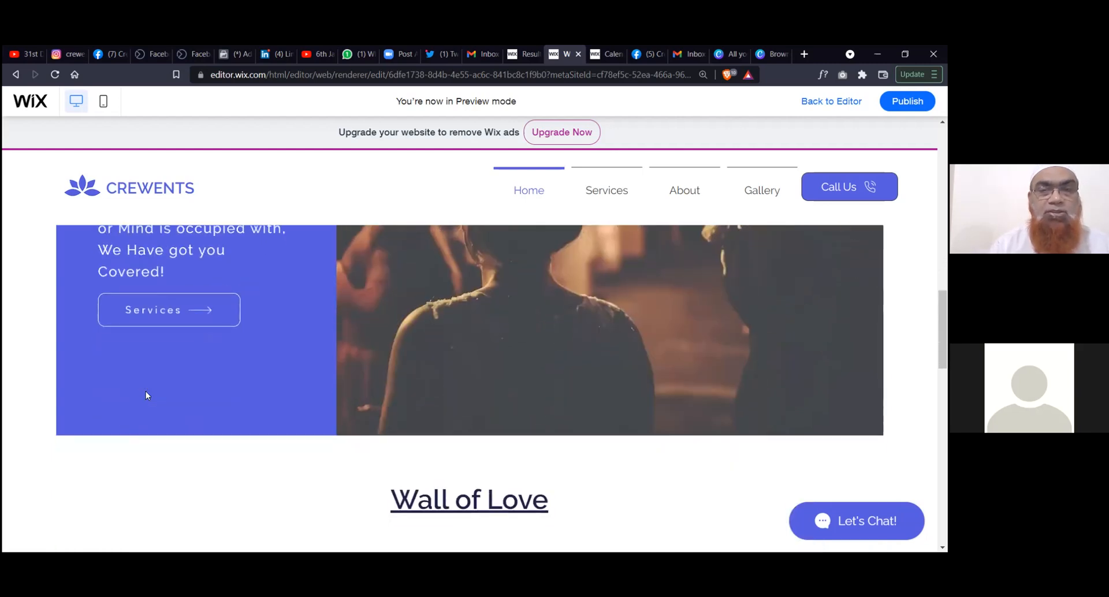
{"action": "scroll", "coordinate": [146, 394], "scroll_direction": "down", "scroll_amount": 4}
{"action": "scroll", "coordinate": [146, 395], "scroll_direction": "down", "scroll_amount": 1}
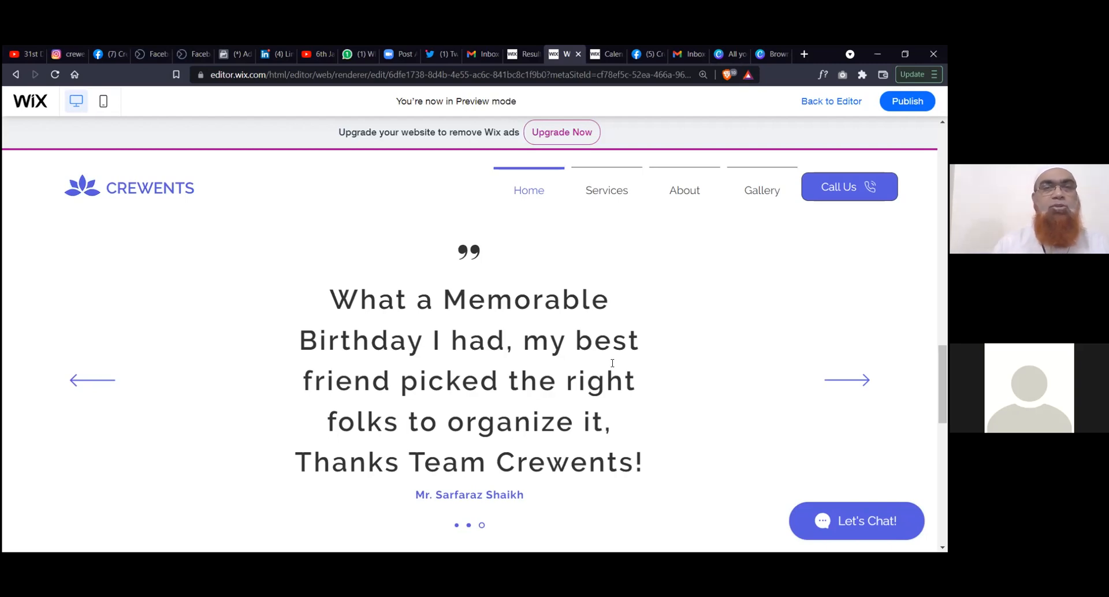
{"action": "scroll", "coordinate": [612, 363], "scroll_direction": "up", "scroll_amount": 10}
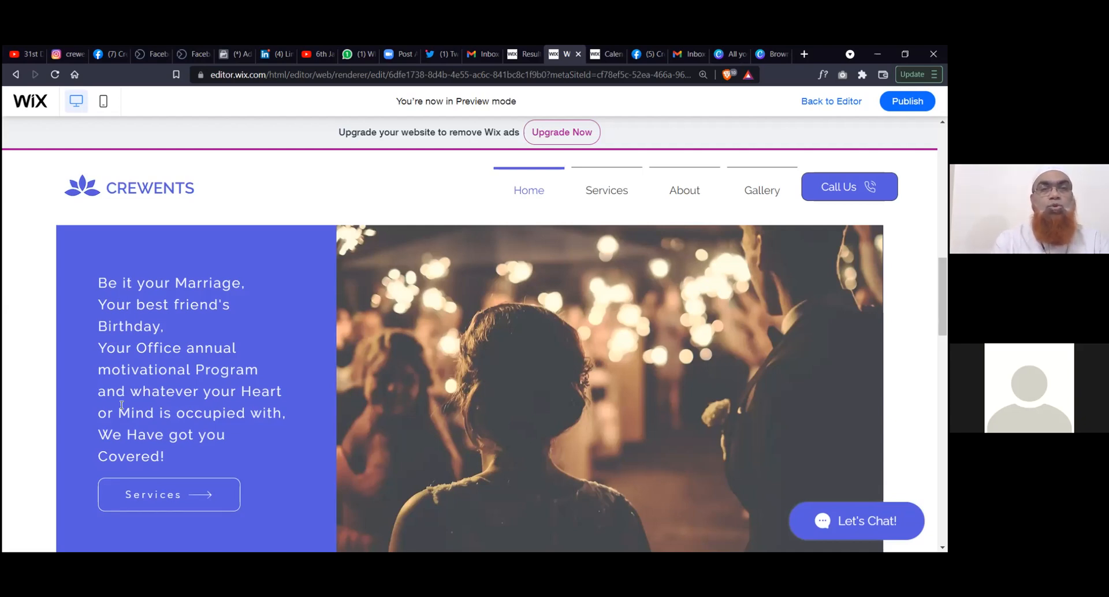
{"action": "scroll", "coordinate": [121, 407], "scroll_direction": "down", "scroll_amount": 4}
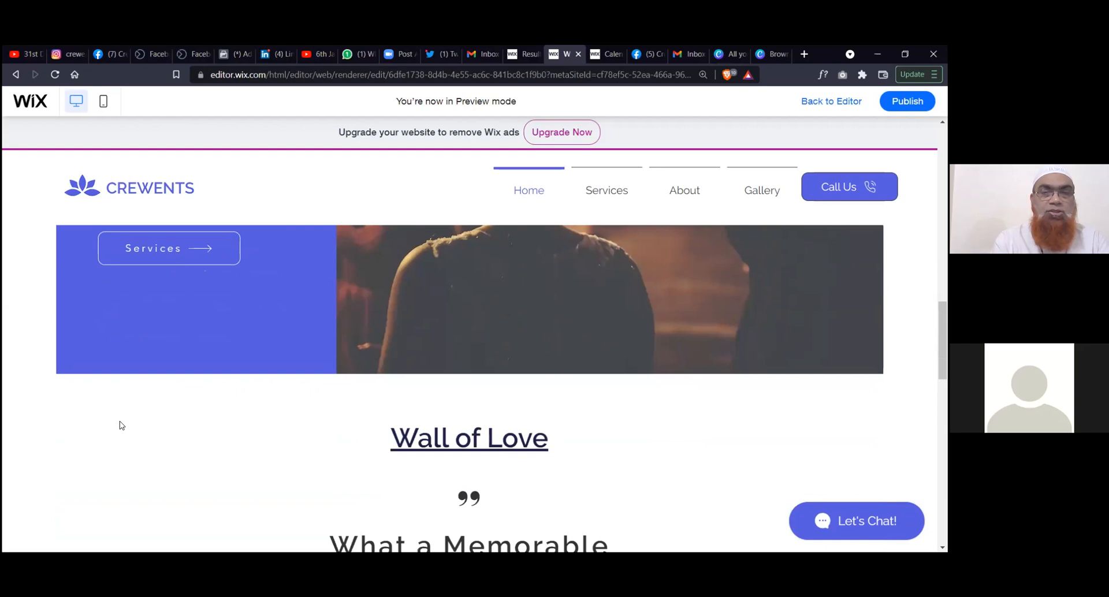
{"action": "scroll", "coordinate": [121, 425], "scroll_direction": "down", "scroll_amount": 4}
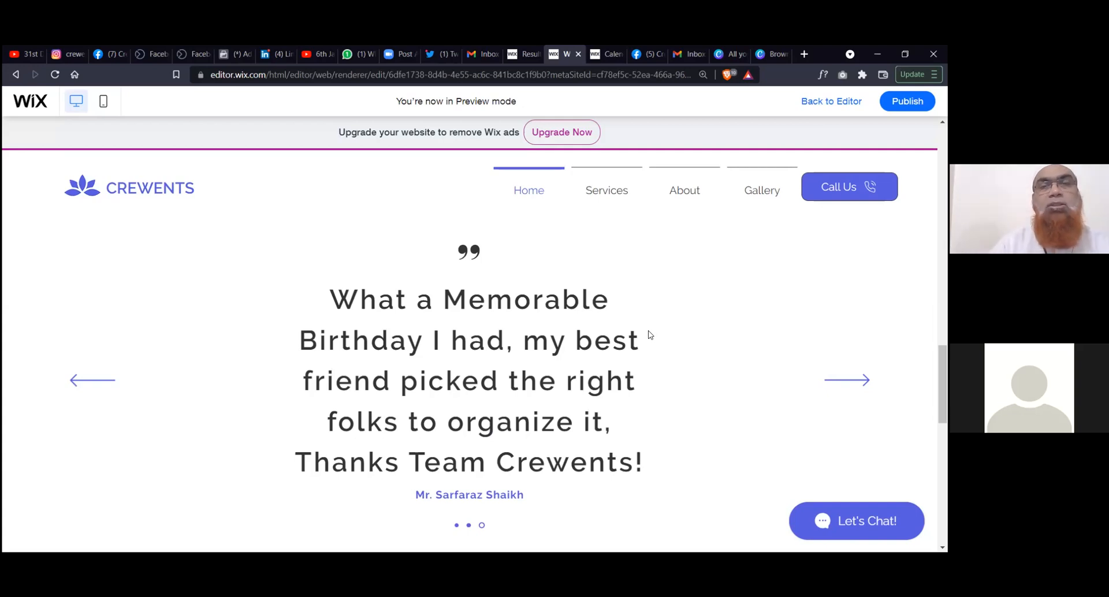
{"action": "scroll", "coordinate": [649, 335], "scroll_direction": "down", "scroll_amount": 1}
{"action": "scroll", "coordinate": [650, 335], "scroll_direction": "down", "scroll_amount": 1}
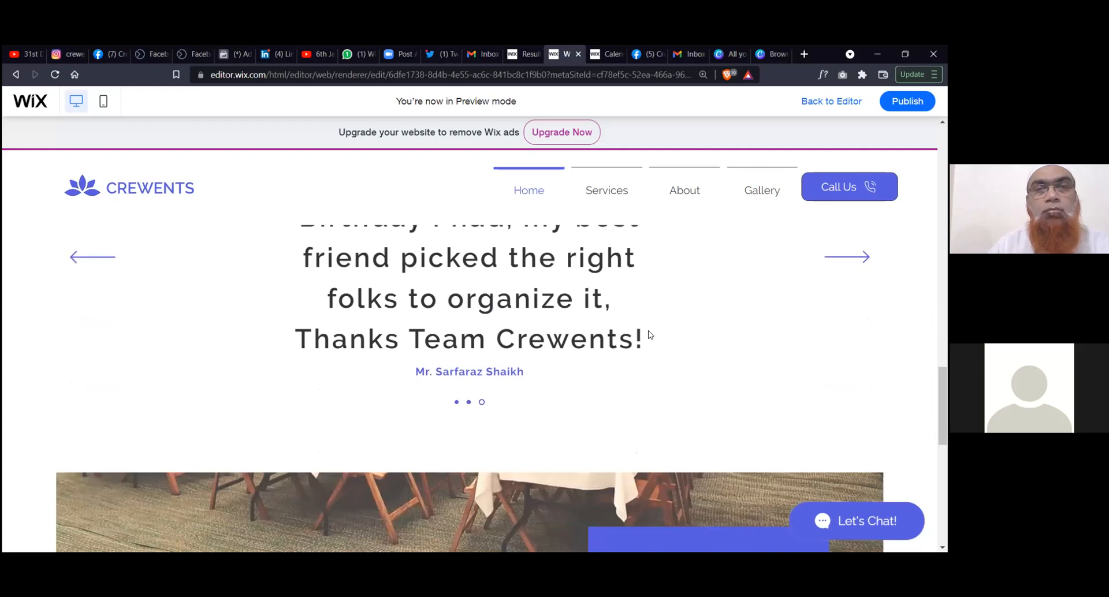
{"action": "scroll", "coordinate": [650, 336], "scroll_direction": "down", "scroll_amount": 2}
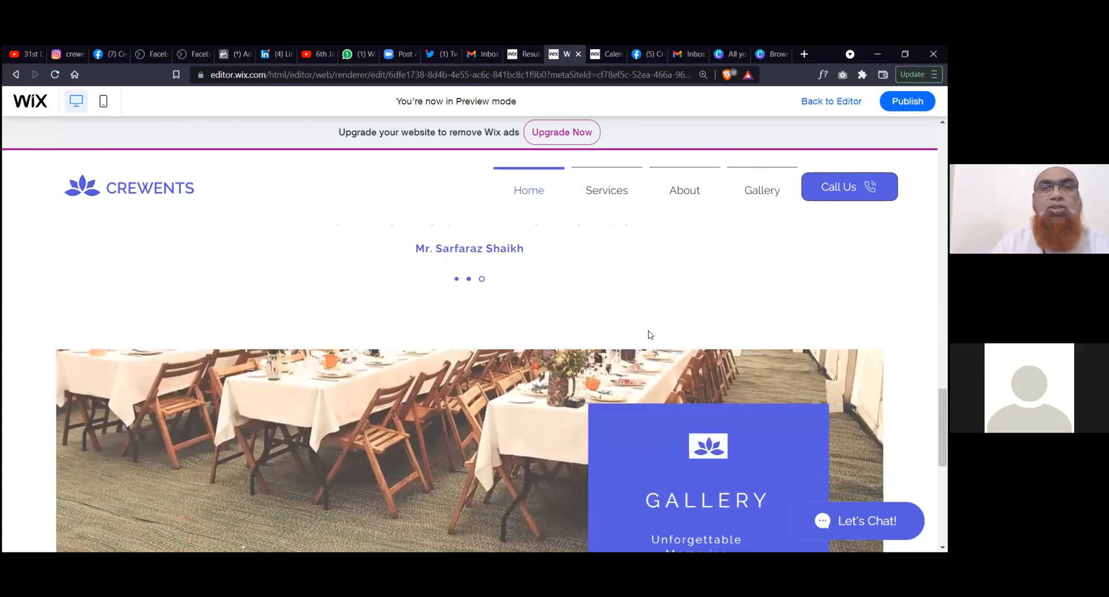
{"action": "scroll", "coordinate": [636, 289], "scroll_direction": "down", "scroll_amount": 2}
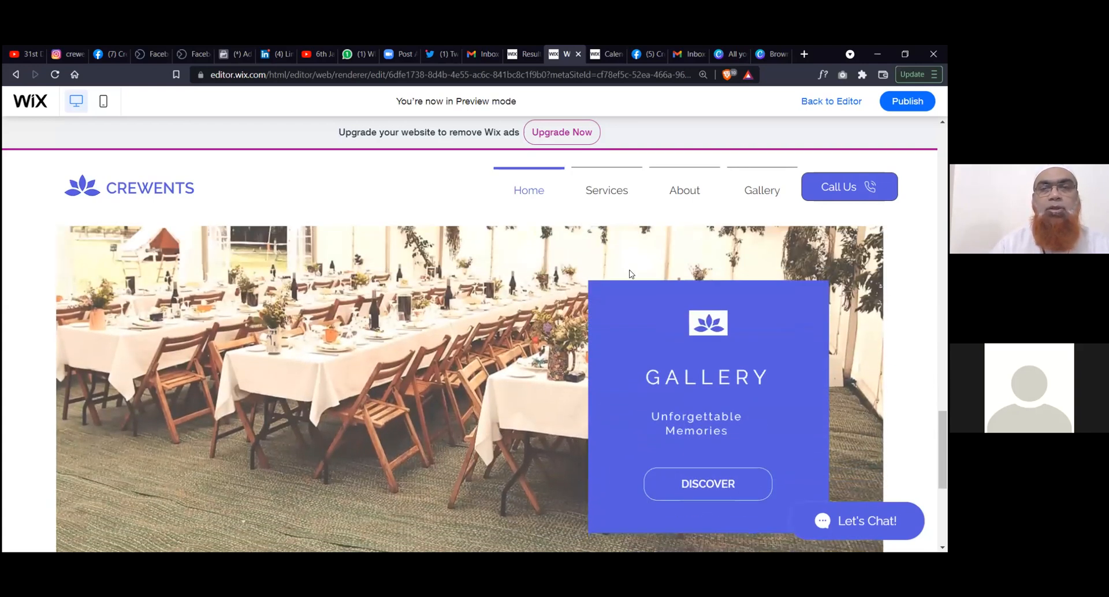
{"action": "left_click", "coordinate": [689, 192]}
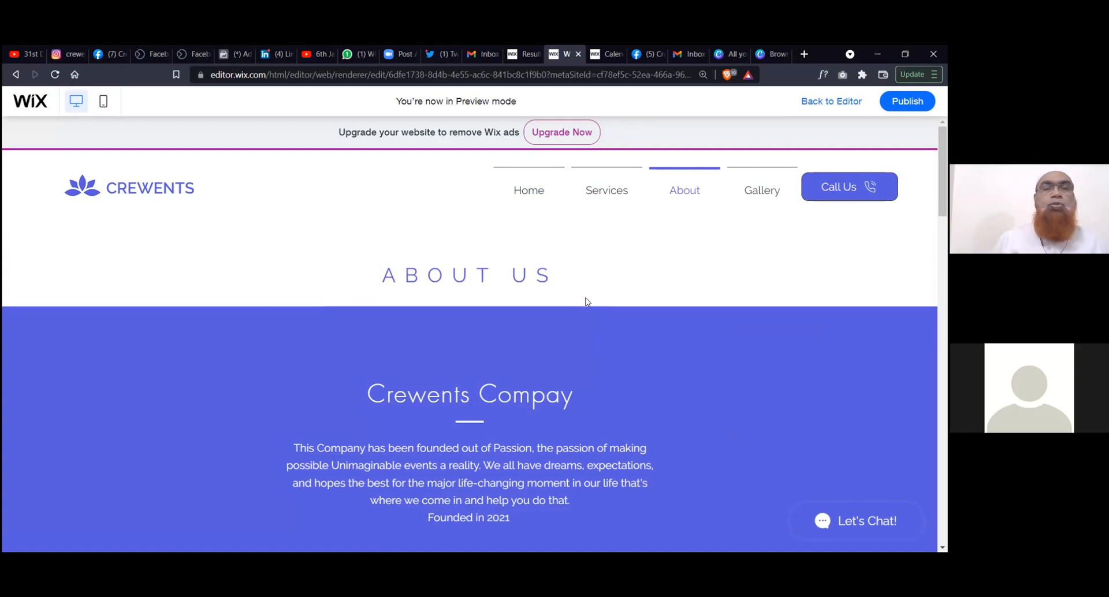
{"action": "scroll", "coordinate": [586, 302], "scroll_direction": "down", "scroll_amount": 1}
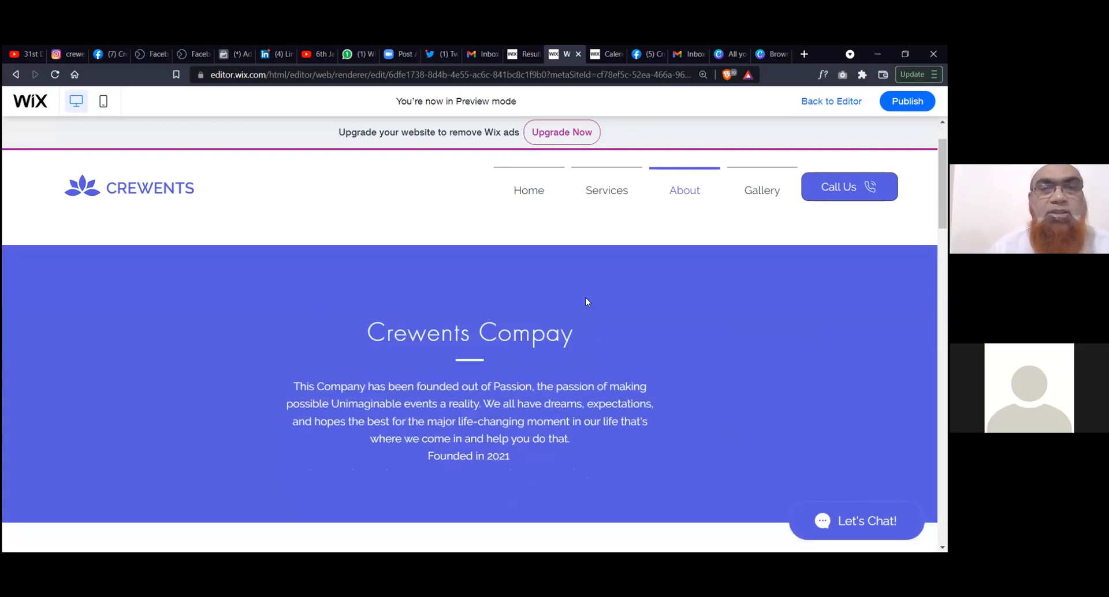
{"action": "scroll", "coordinate": [585, 300], "scroll_direction": "down", "scroll_amount": 1}
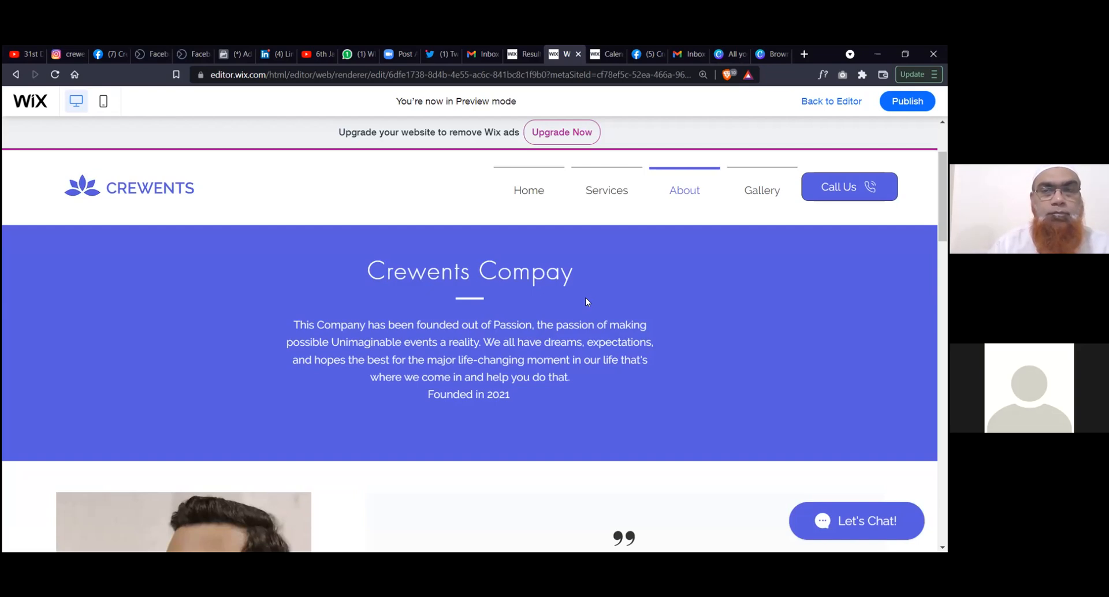
{"action": "scroll", "coordinate": [525, 327], "scroll_direction": "down", "scroll_amount": 2}
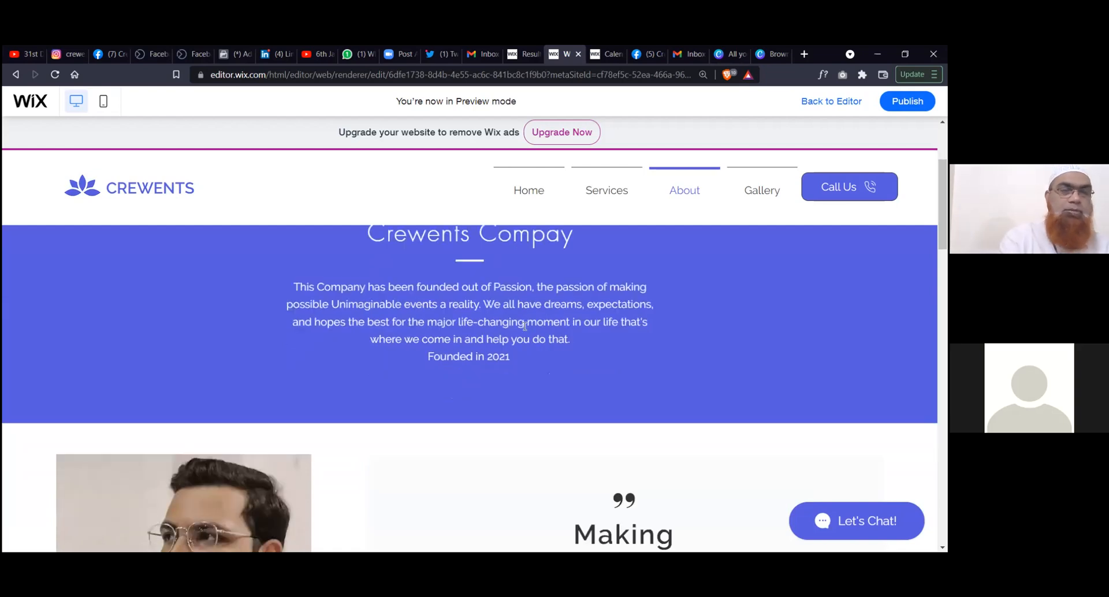
{"action": "scroll", "coordinate": [524, 329], "scroll_direction": "down", "scroll_amount": 2}
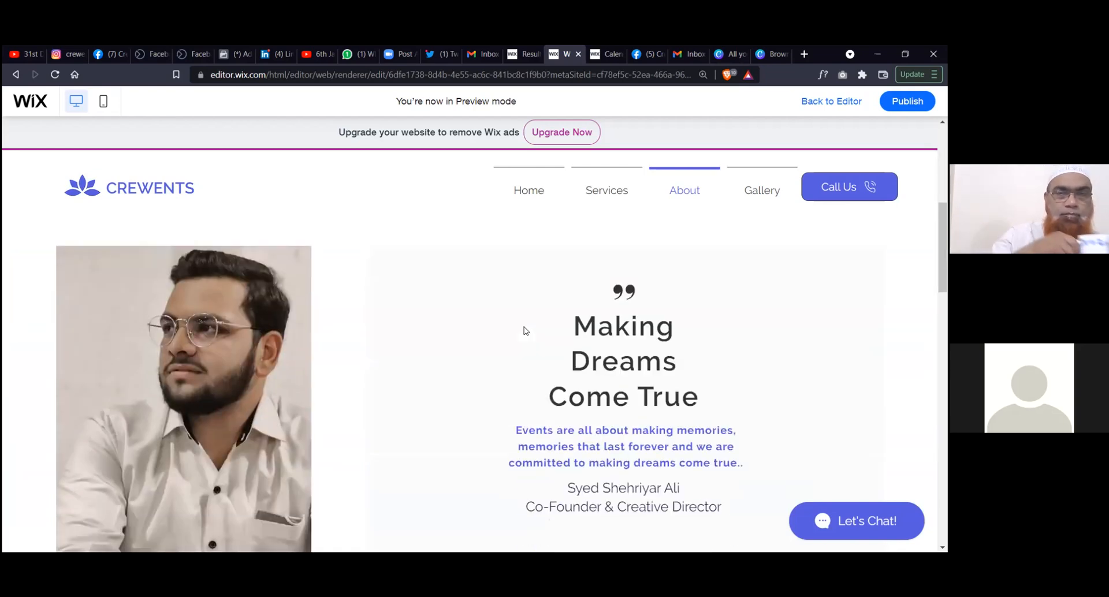
{"action": "scroll", "coordinate": [525, 328], "scroll_direction": "down", "scroll_amount": 1}
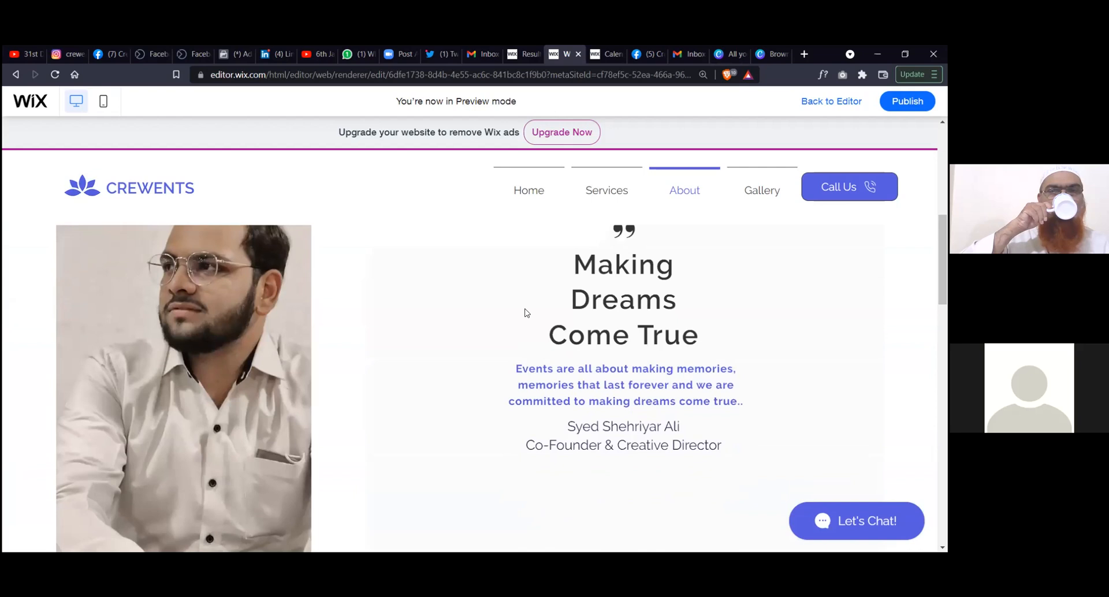
{"action": "scroll", "coordinate": [526, 312], "scroll_direction": "down", "scroll_amount": 1}
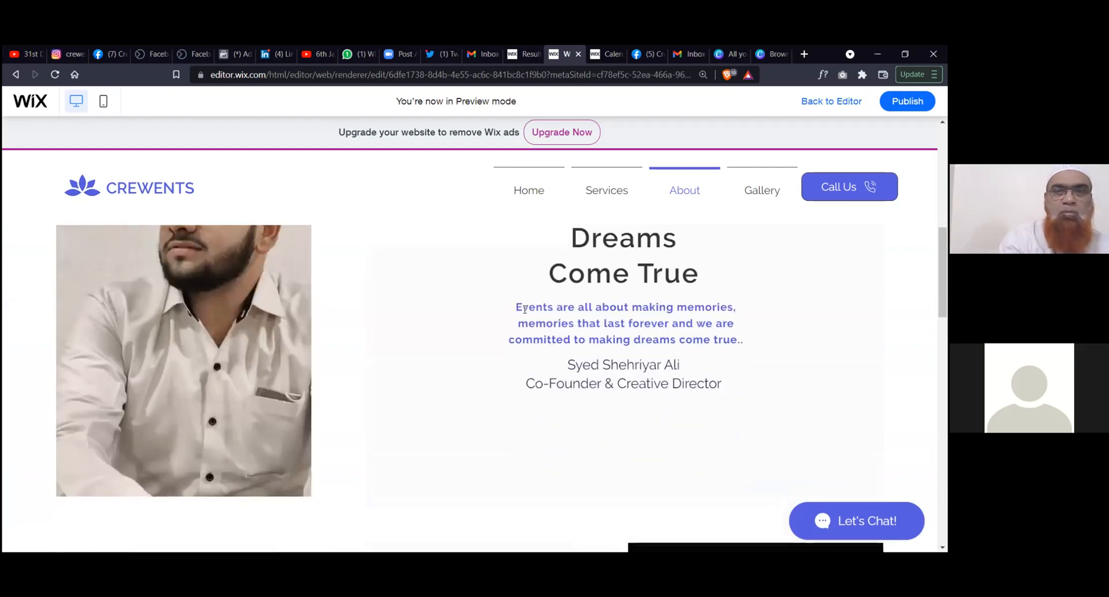
{"action": "scroll", "coordinate": [525, 311], "scroll_direction": "down", "scroll_amount": 3}
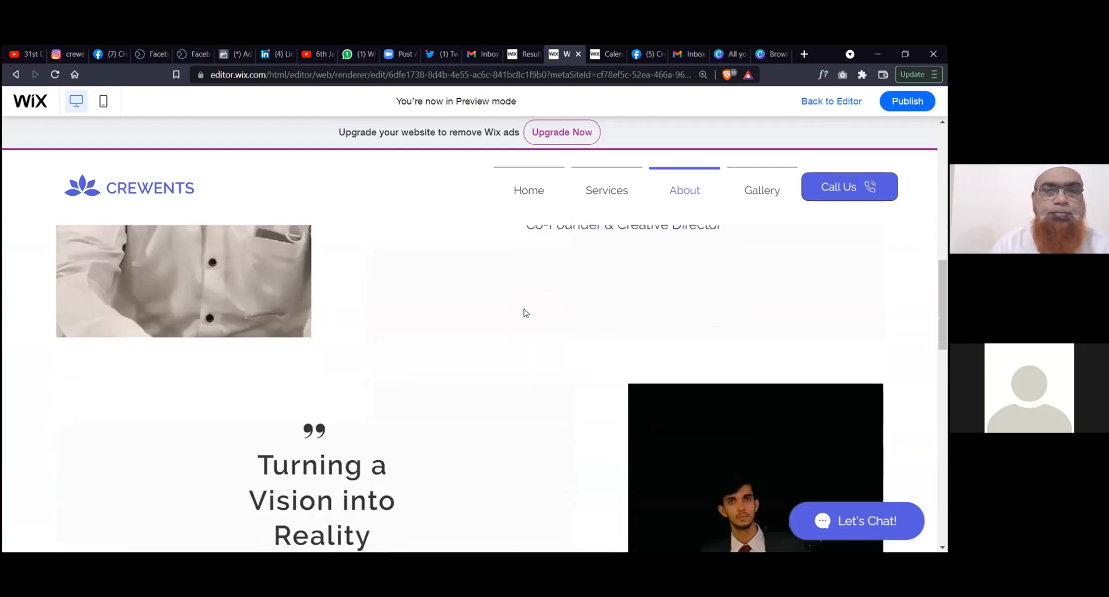
{"action": "scroll", "coordinate": [525, 312], "scroll_direction": "down", "scroll_amount": 2}
{"action": "scroll", "coordinate": [524, 312], "scroll_direction": "down", "scroll_amount": 2}
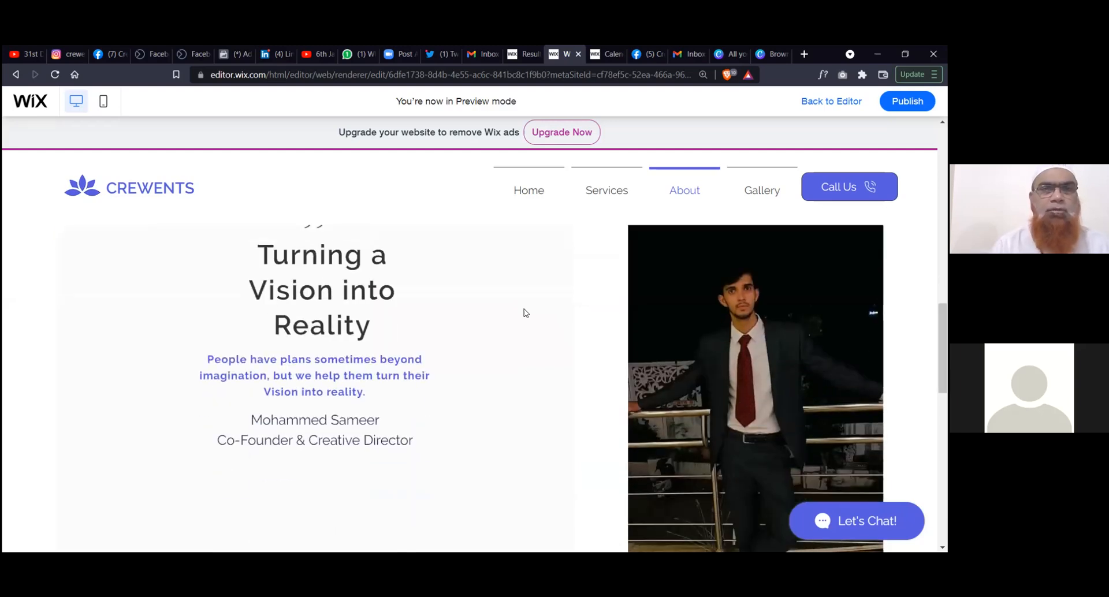
{"action": "scroll", "coordinate": [525, 312], "scroll_direction": "down", "scroll_amount": 1}
{"action": "scroll", "coordinate": [525, 312], "scroll_direction": "down", "scroll_amount": 1}
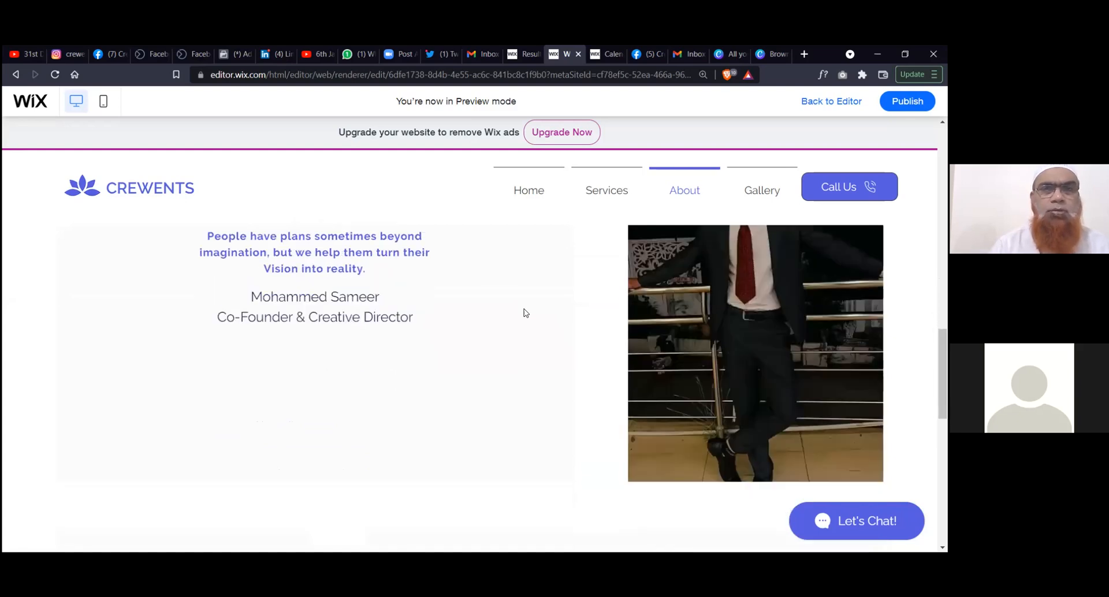
{"action": "scroll", "coordinate": [525, 313], "scroll_direction": "down", "scroll_amount": 5}
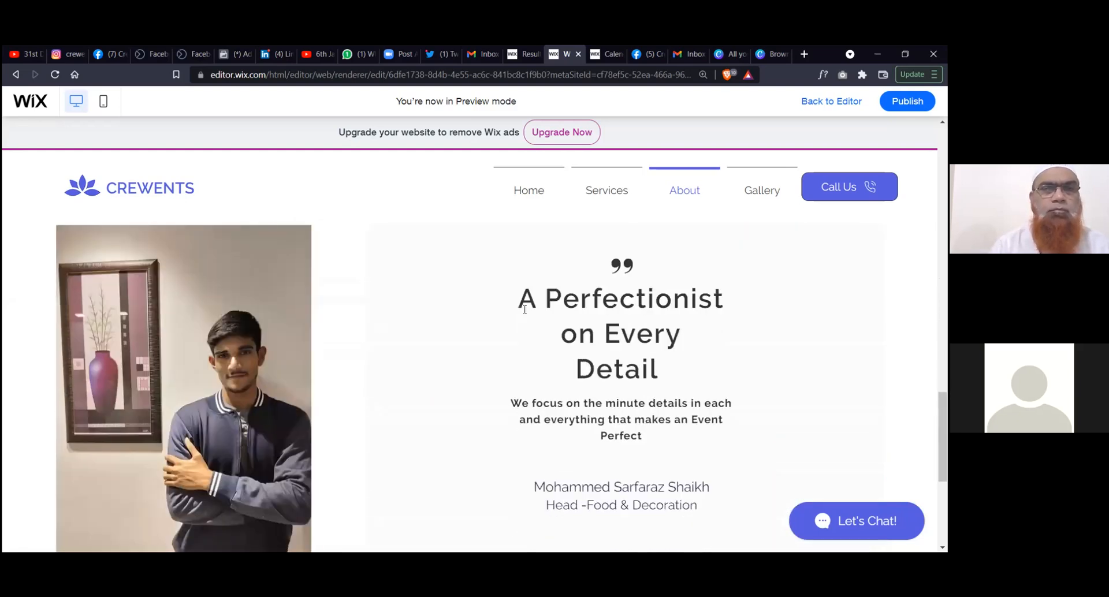
{"action": "scroll", "coordinate": [525, 313], "scroll_direction": "down", "scroll_amount": 2}
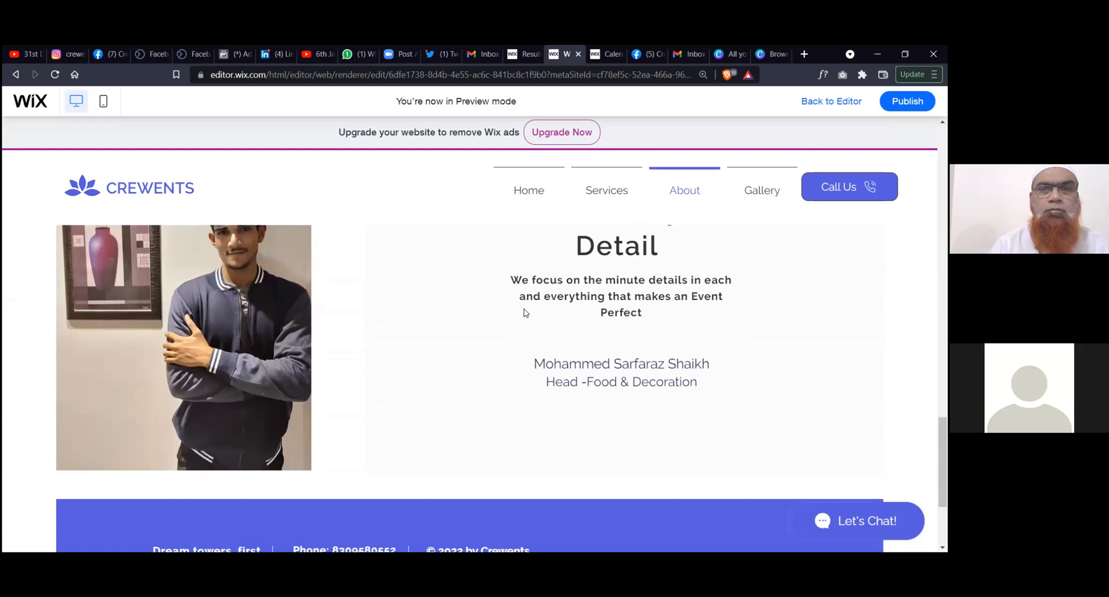
{"action": "scroll", "coordinate": [525, 312], "scroll_direction": "down", "scroll_amount": 3}
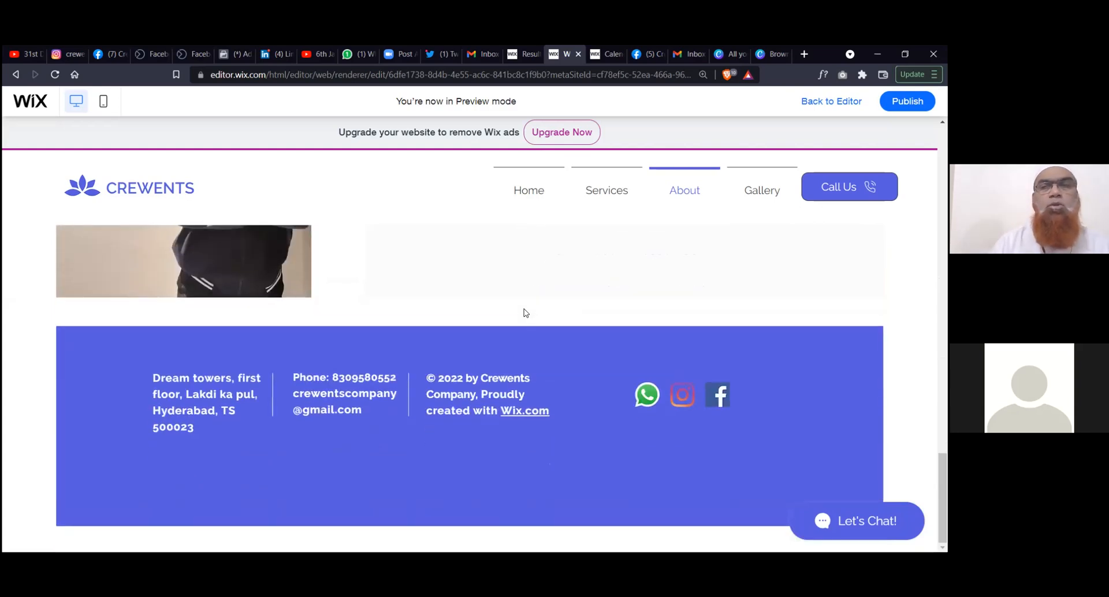
{"action": "scroll", "coordinate": [525, 312], "scroll_direction": "up", "scroll_amount": 5}
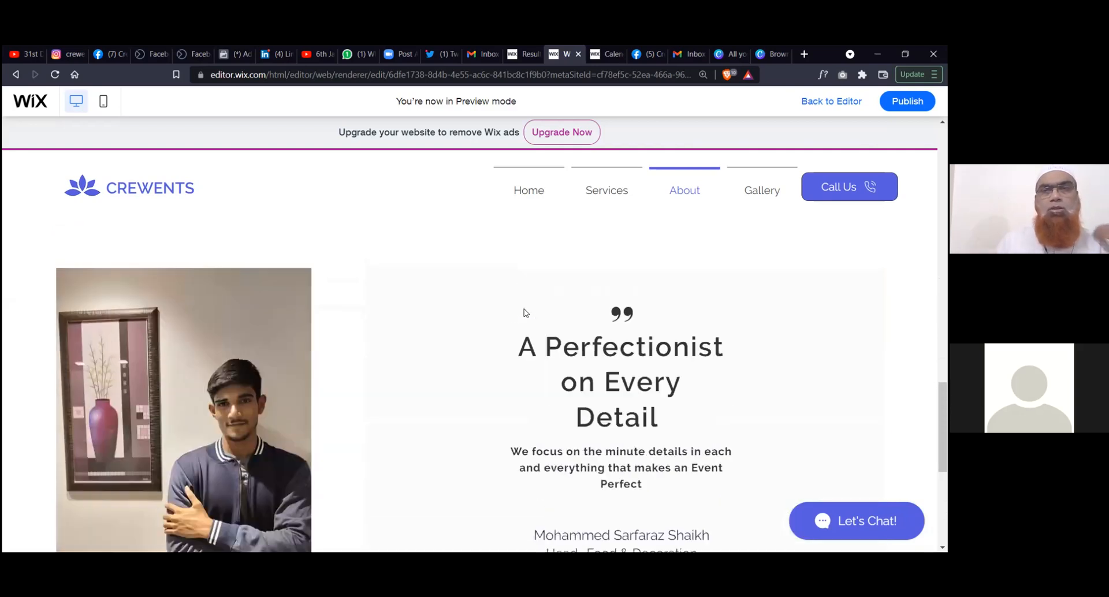
{"action": "scroll", "coordinate": [524, 312], "scroll_direction": "up", "scroll_amount": 1}
{"action": "scroll", "coordinate": [524, 312], "scroll_direction": "up", "scroll_amount": 7}
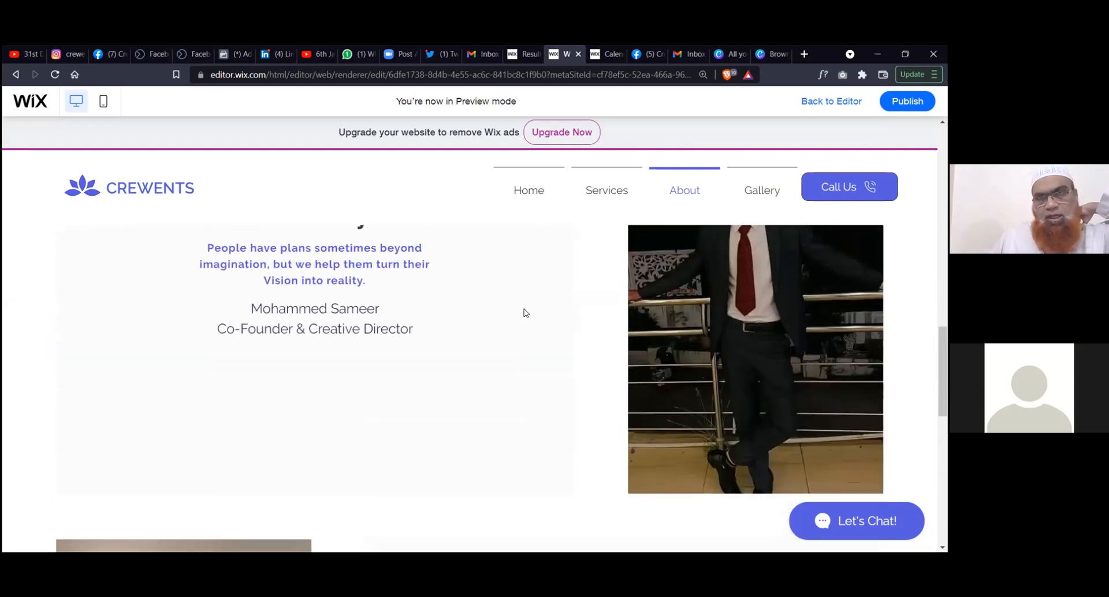
{"action": "scroll", "coordinate": [524, 313], "scroll_direction": "up", "scroll_amount": 8}
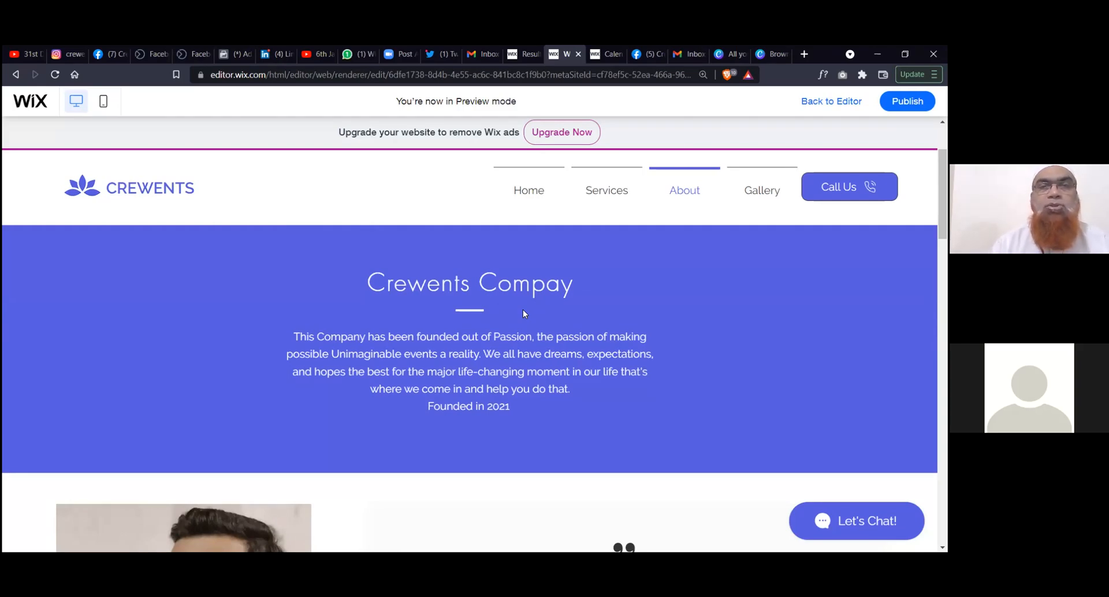
Open the Services page and scroll through its Weddings, Private Parties and Corporate Events packages
{"action": "left_click", "coordinate": [594, 191]}
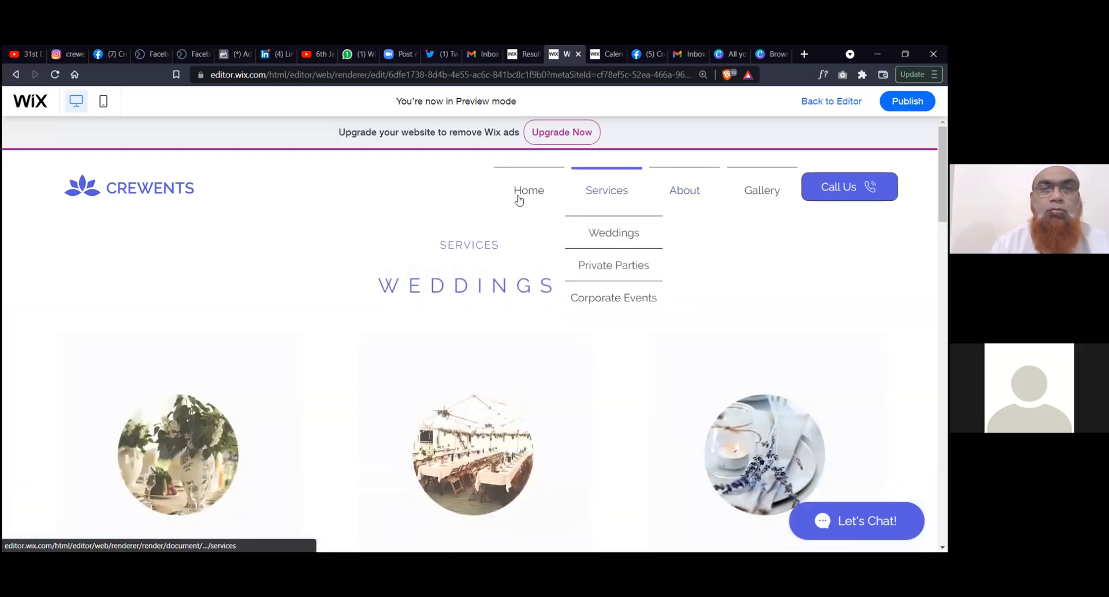
{"action": "scroll", "coordinate": [420, 307], "scroll_direction": "down", "scroll_amount": 3}
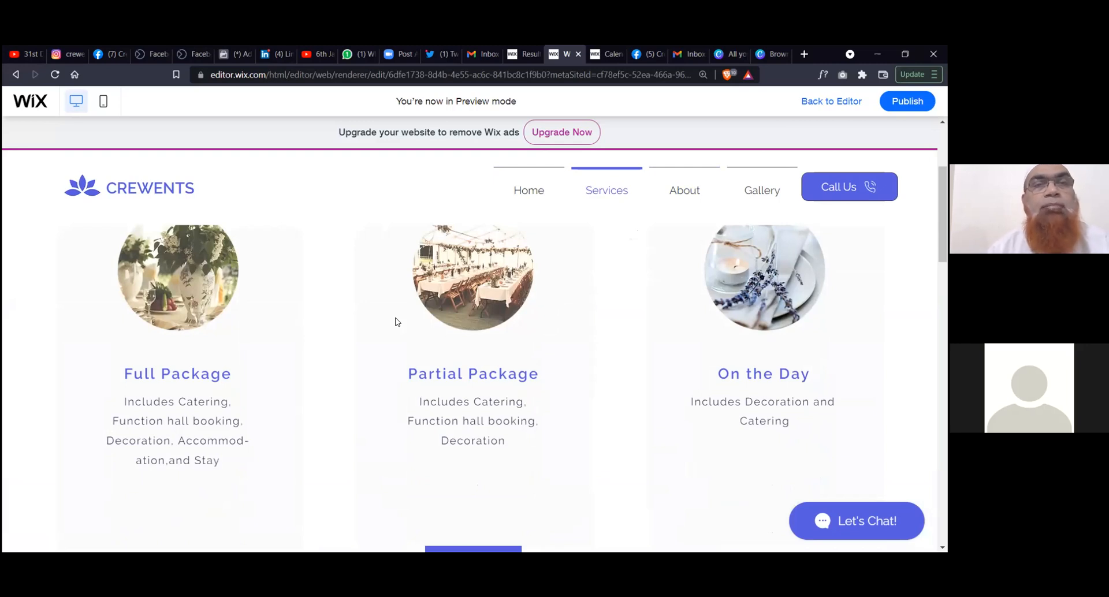
{"action": "scroll", "coordinate": [395, 322], "scroll_direction": "up", "scroll_amount": 3}
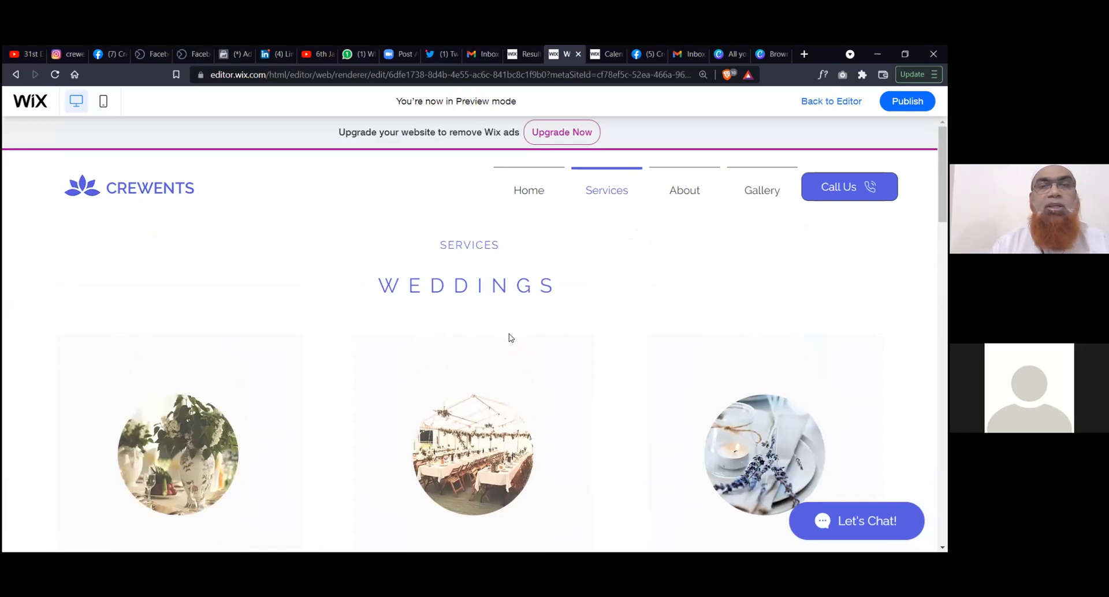
{"action": "scroll", "coordinate": [510, 338], "scroll_direction": "down", "scroll_amount": 1}
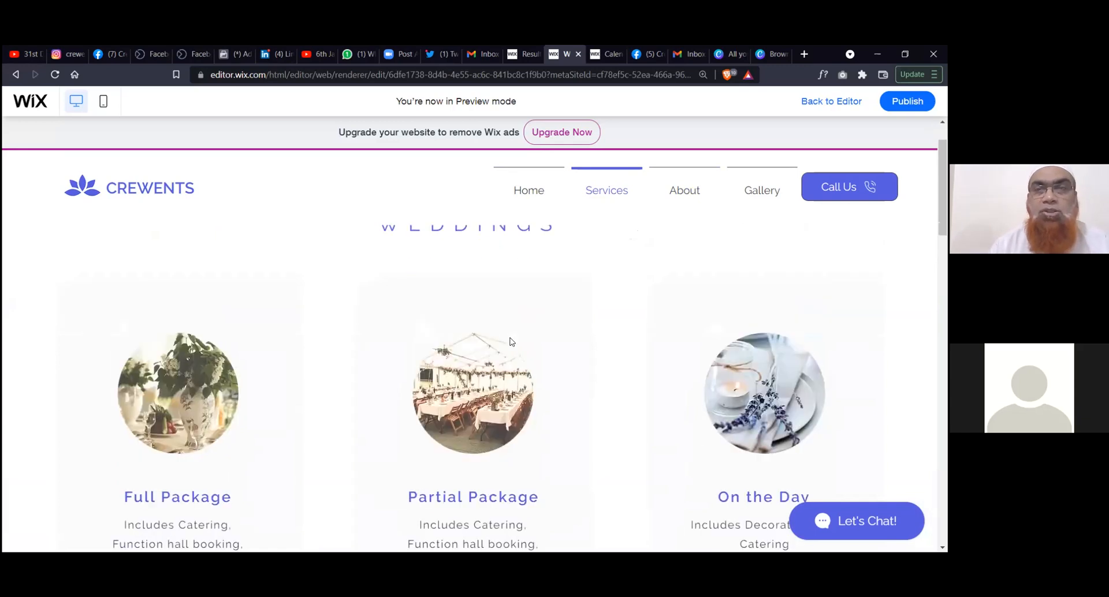
{"action": "scroll", "coordinate": [510, 342], "scroll_direction": "down", "scroll_amount": 3}
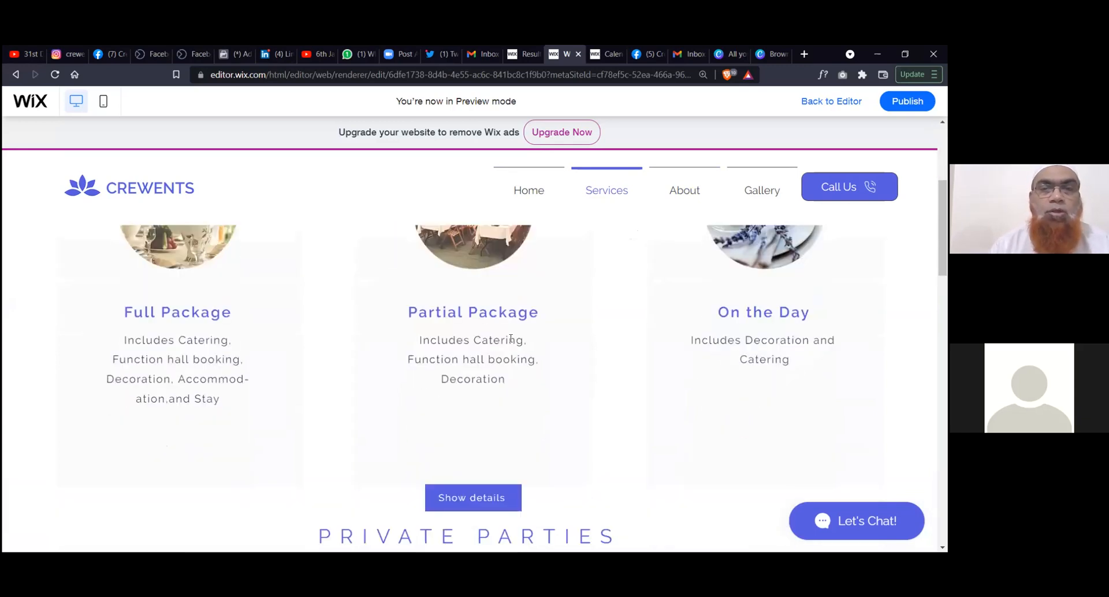
{"action": "scroll", "coordinate": [510, 339], "scroll_direction": "down", "scroll_amount": 6}
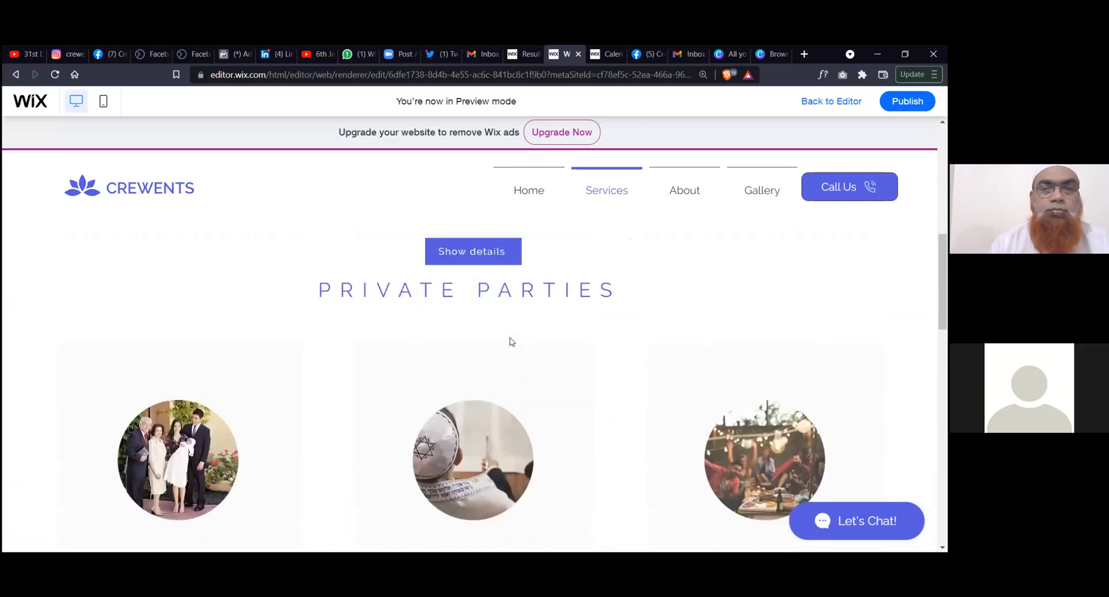
{"action": "scroll", "coordinate": [510, 341], "scroll_direction": "down", "scroll_amount": 1}
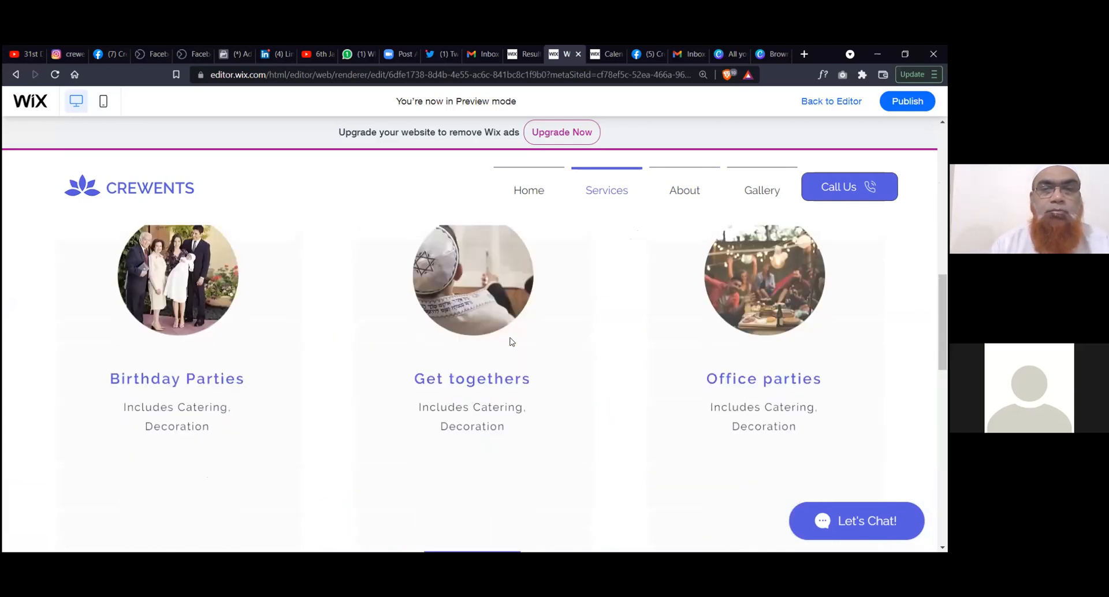
{"action": "scroll", "coordinate": [510, 342], "scroll_direction": "down", "scroll_amount": 6}
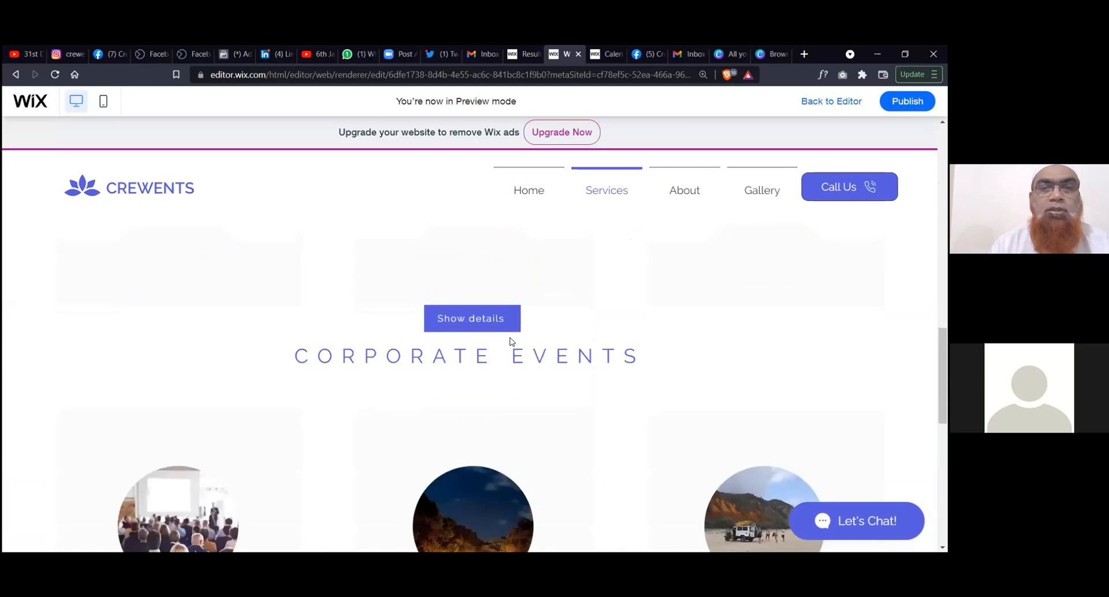
{"action": "scroll", "coordinate": [510, 342], "scroll_direction": "down", "scroll_amount": 3}
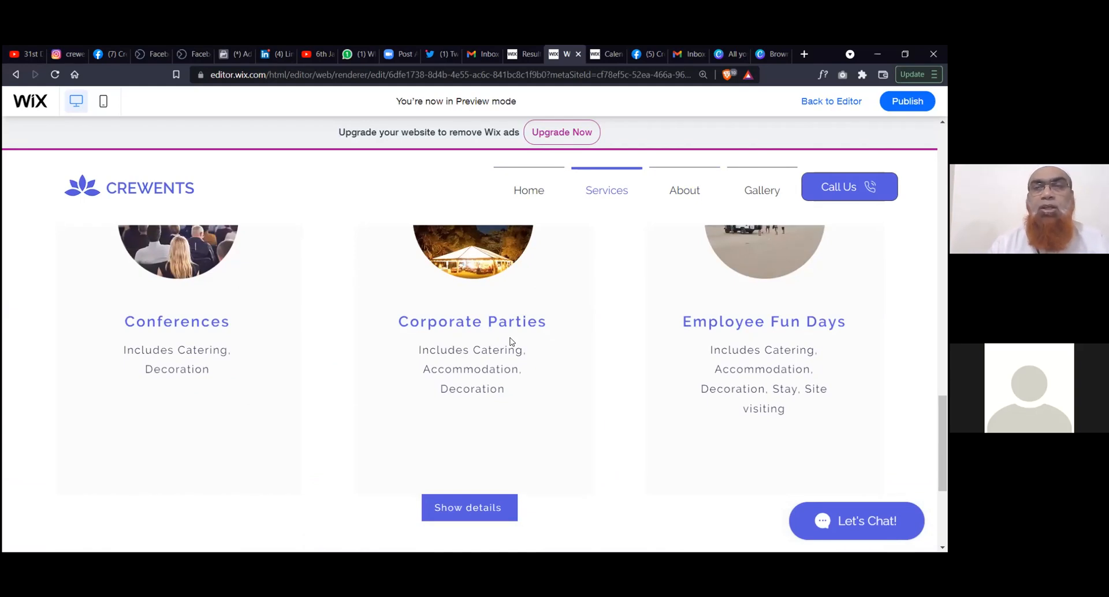
{"action": "scroll", "coordinate": [510, 342], "scroll_direction": "down", "scroll_amount": 1}
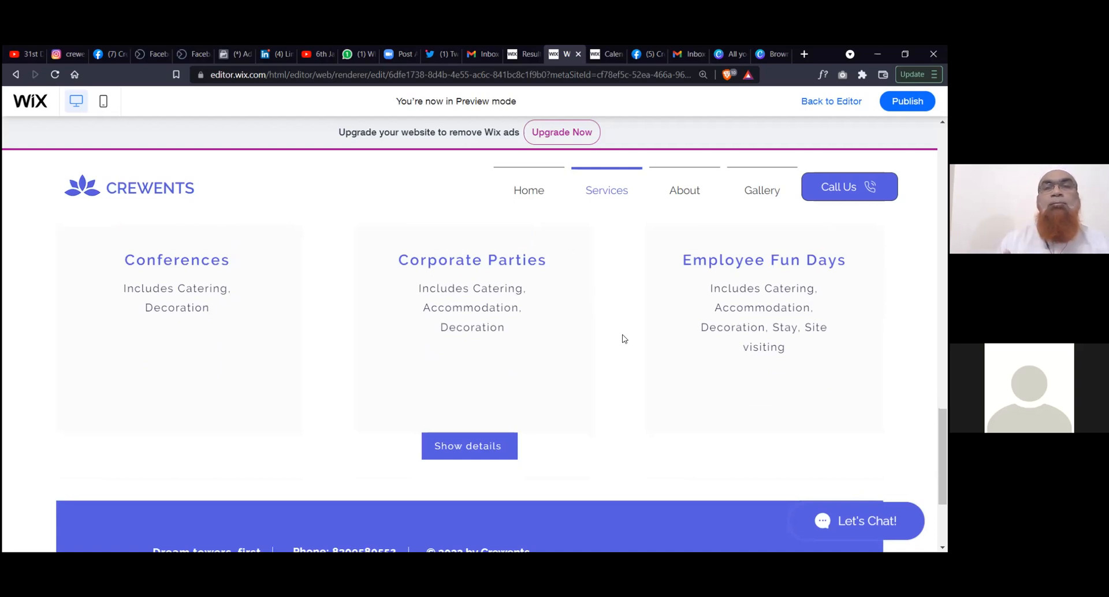
{"action": "mouse_move", "coordinate": [617, 189]}
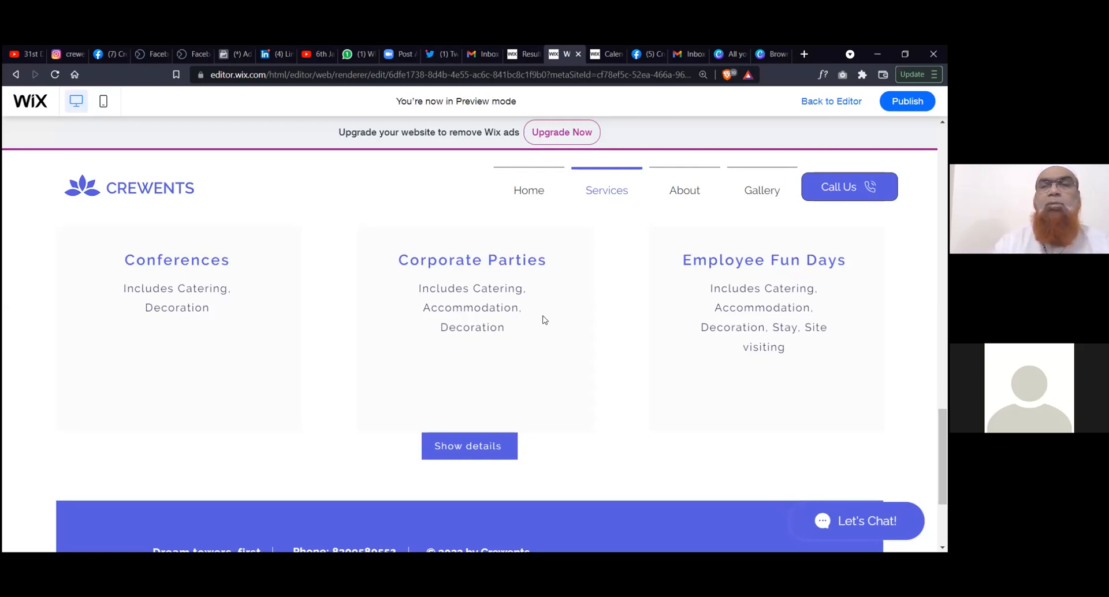
{"action": "scroll", "coordinate": [510, 286], "scroll_direction": "up", "scroll_amount": 2}
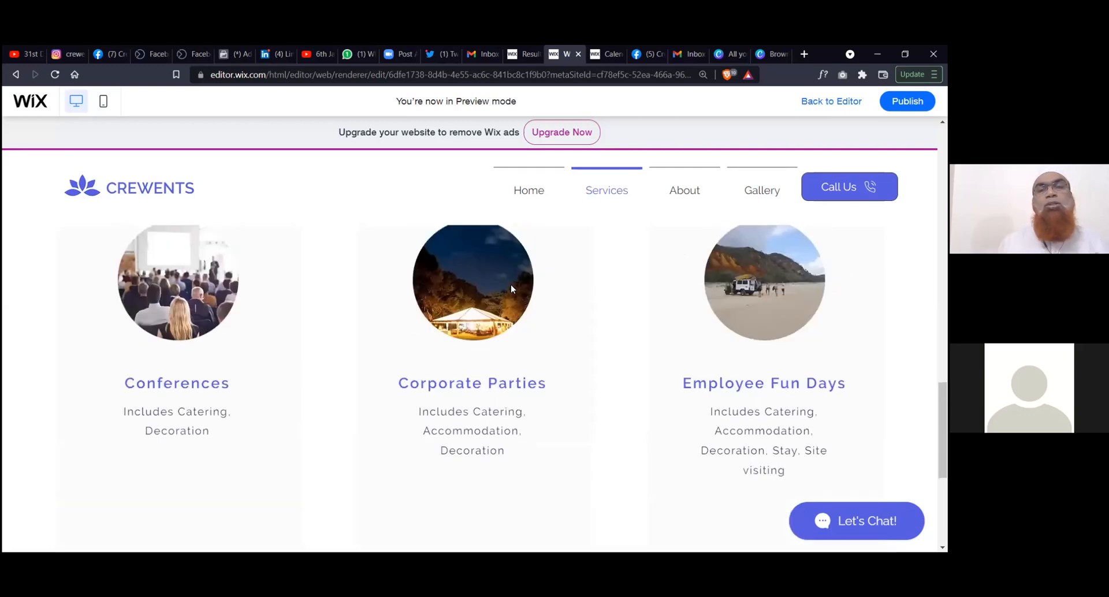
{"action": "scroll", "coordinate": [511, 286], "scroll_direction": "up", "scroll_amount": 6}
{"action": "scroll", "coordinate": [510, 285], "scroll_direction": "up", "scroll_amount": 6}
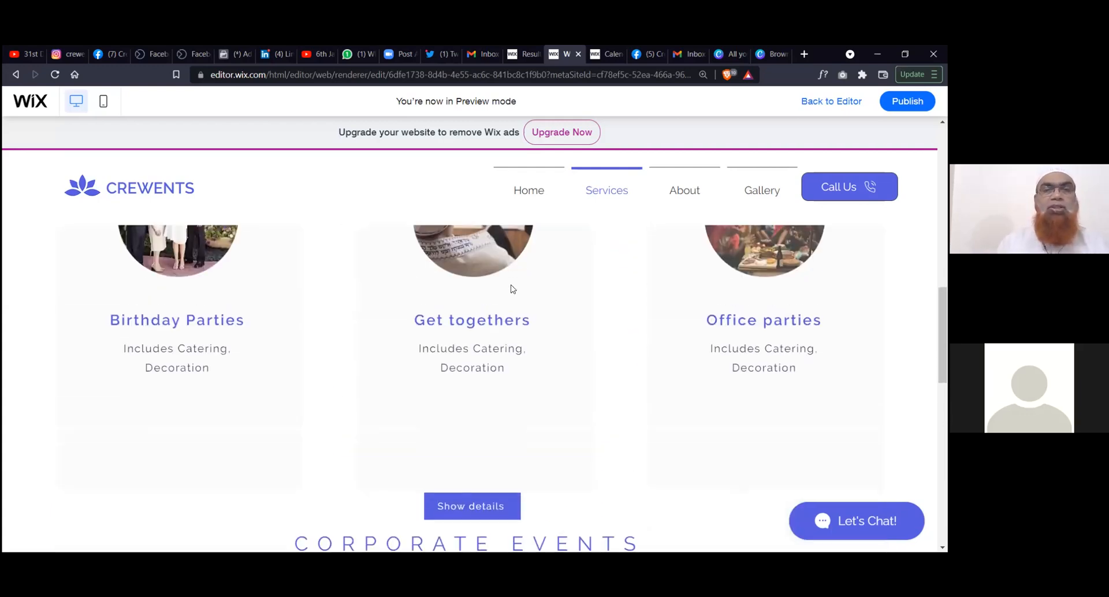
{"action": "scroll", "coordinate": [511, 289], "scroll_direction": "up", "scroll_amount": 1}
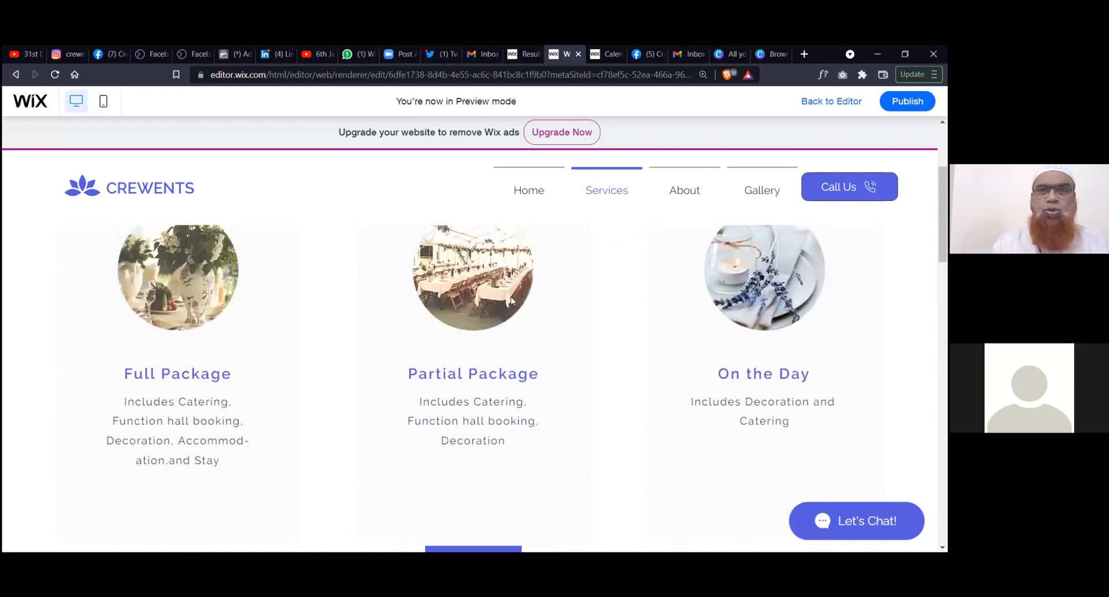
{"action": "scroll", "coordinate": [511, 315], "scroll_direction": "up", "scroll_amount": 3}
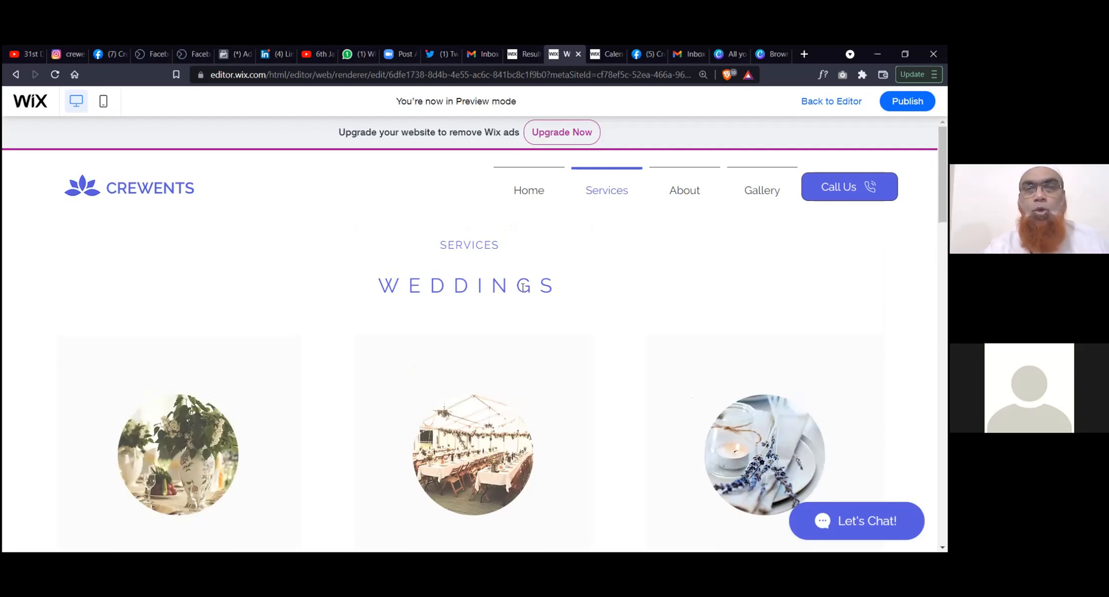
{"action": "scroll", "coordinate": [523, 287], "scroll_direction": "down", "scroll_amount": 5}
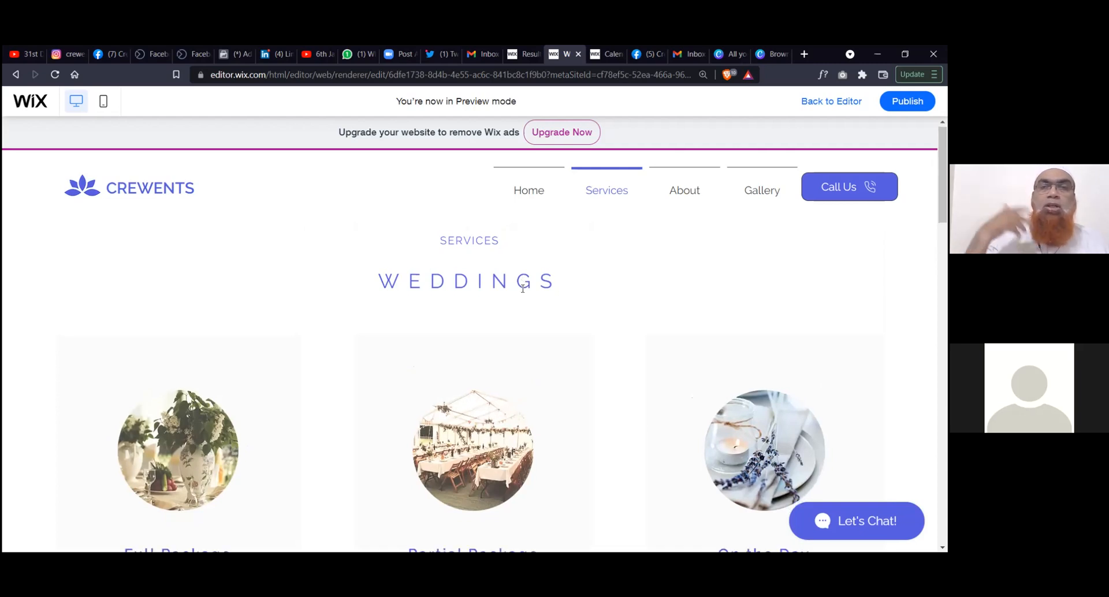
{"action": "left_click", "coordinate": [480, 501]}
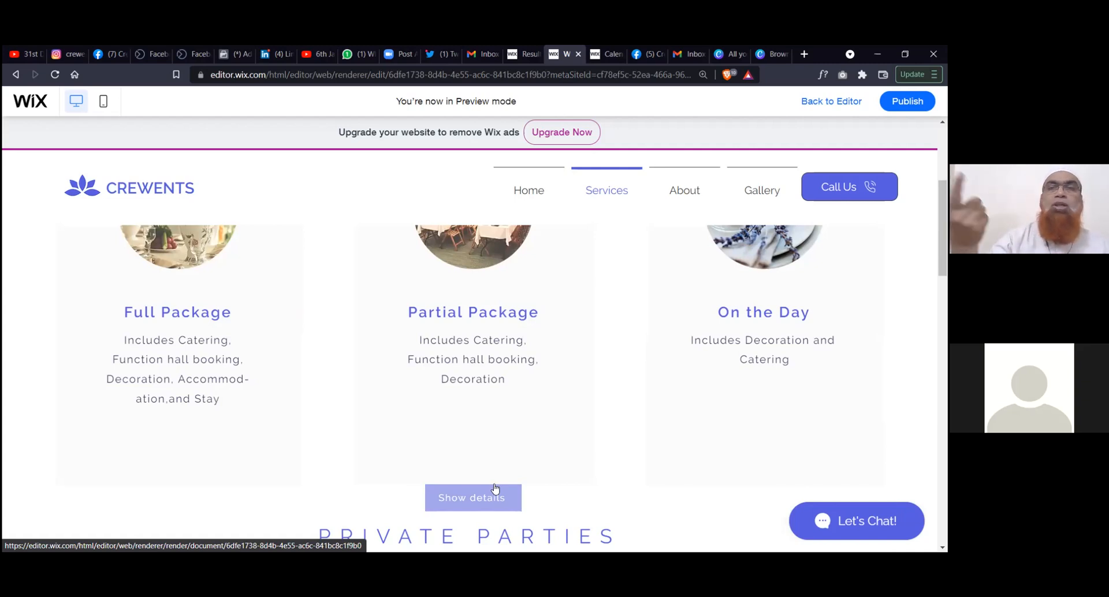
{"action": "scroll", "coordinate": [495, 489], "scroll_direction": "down", "scroll_amount": 8}
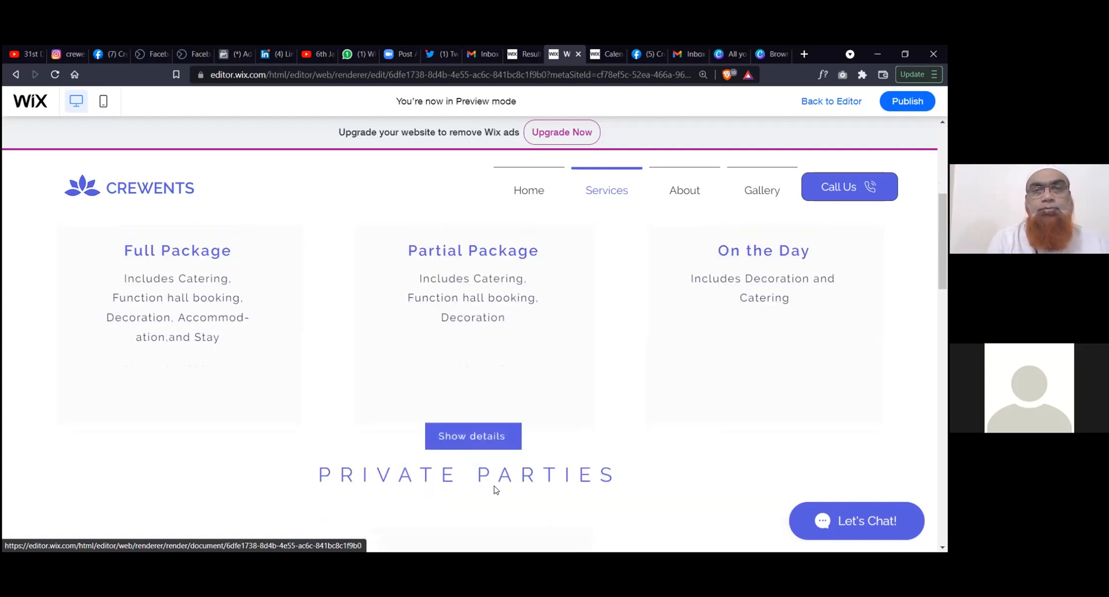
{"action": "scroll", "coordinate": [487, 495], "scroll_direction": "down", "scroll_amount": 2}
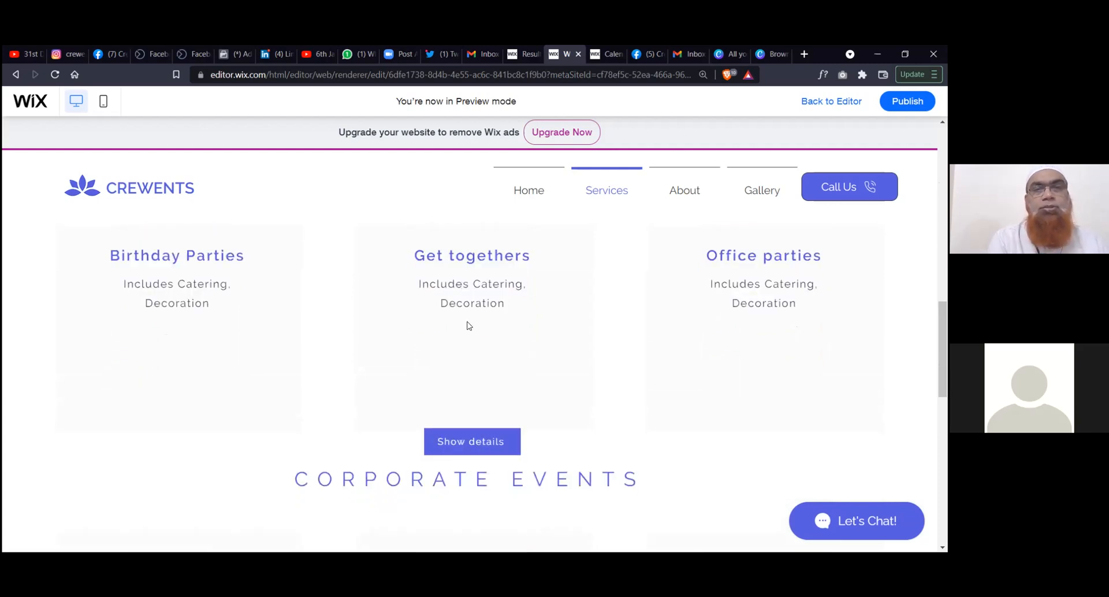
{"action": "scroll", "coordinate": [474, 448], "scroll_direction": "up", "scroll_amount": 1}
{"action": "scroll", "coordinate": [474, 448], "scroll_direction": "down", "scroll_amount": 7}
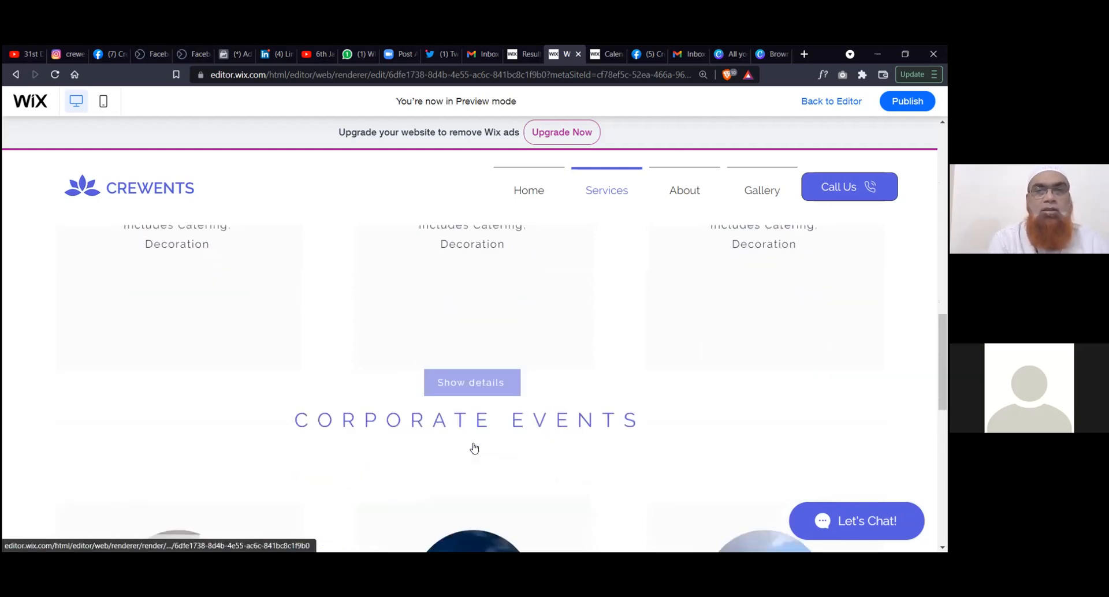
{"action": "scroll", "coordinate": [473, 444], "scroll_direction": "down", "scroll_amount": 4}
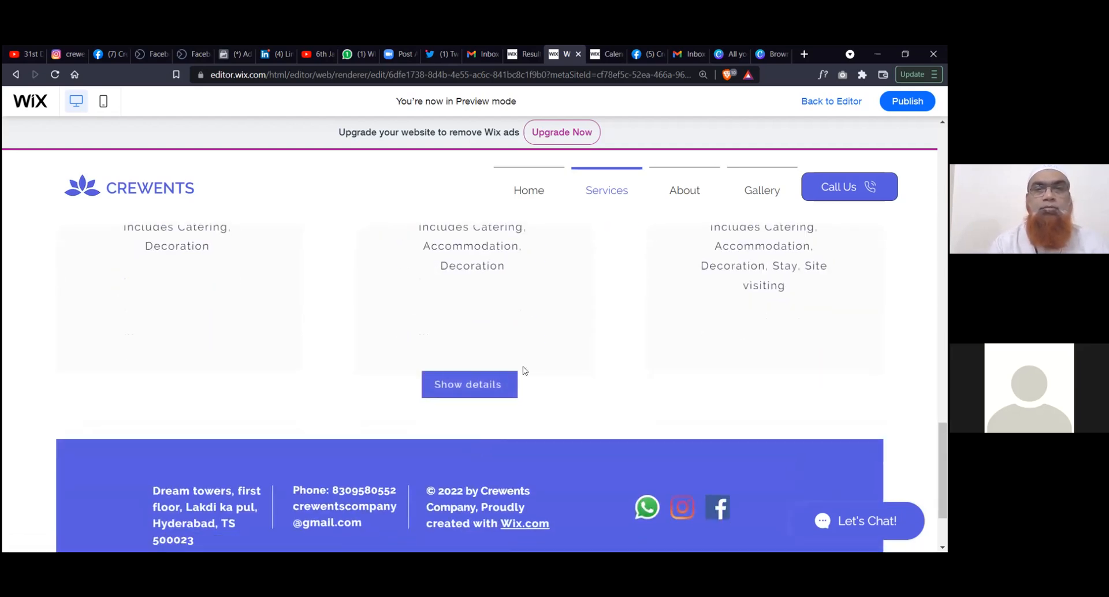
{"action": "scroll", "coordinate": [520, 379], "scroll_direction": "up", "scroll_amount": 8}
{"action": "scroll", "coordinate": [524, 369], "scroll_direction": "up", "scroll_amount": 15}
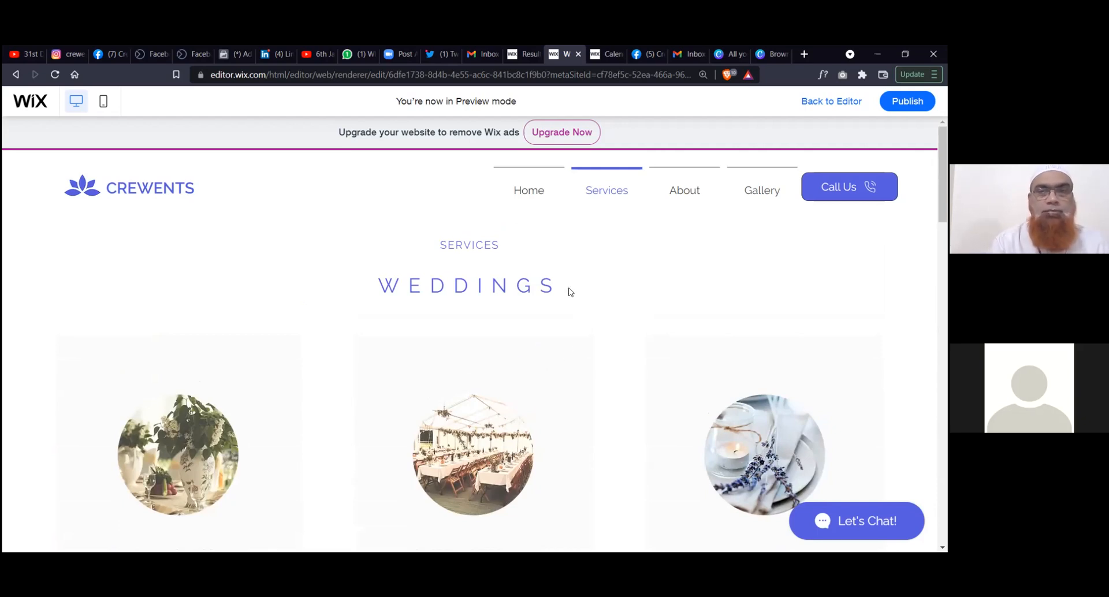
{"action": "mouse_move", "coordinate": [609, 182]}
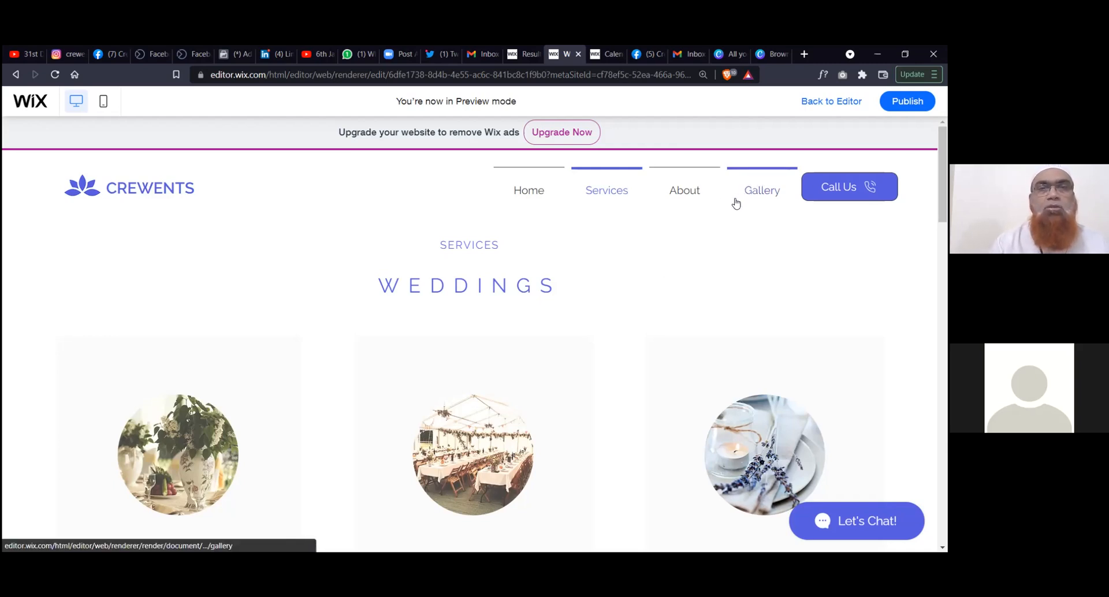
Scroll the Gallery page down to its footer and follow the Facebook social link
{"action": "scroll", "coordinate": [702, 293], "scroll_direction": "down", "scroll_amount": 3}
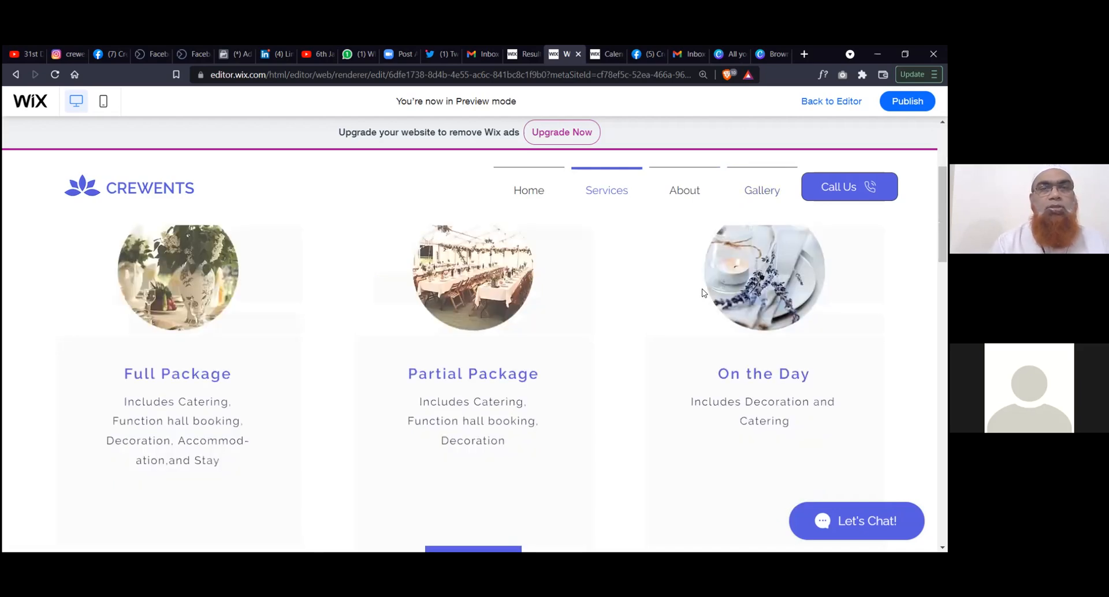
{"action": "scroll", "coordinate": [702, 293], "scroll_direction": "down", "scroll_amount": 5}
{"action": "scroll", "coordinate": [701, 295], "scroll_direction": "down", "scroll_amount": 1}
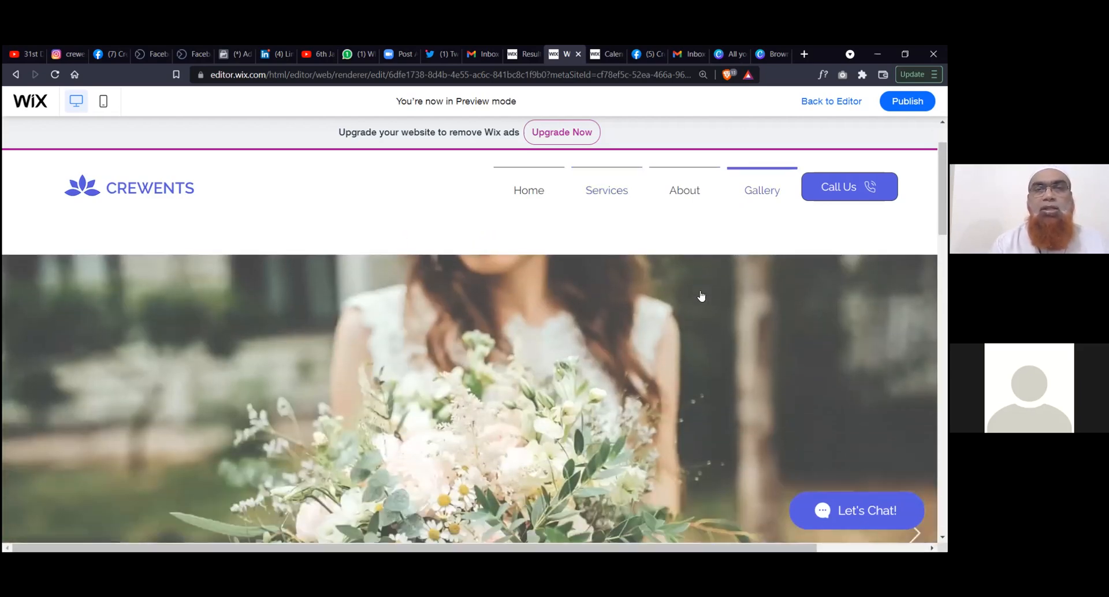
{"action": "scroll", "coordinate": [701, 295], "scroll_direction": "down", "scroll_amount": 5}
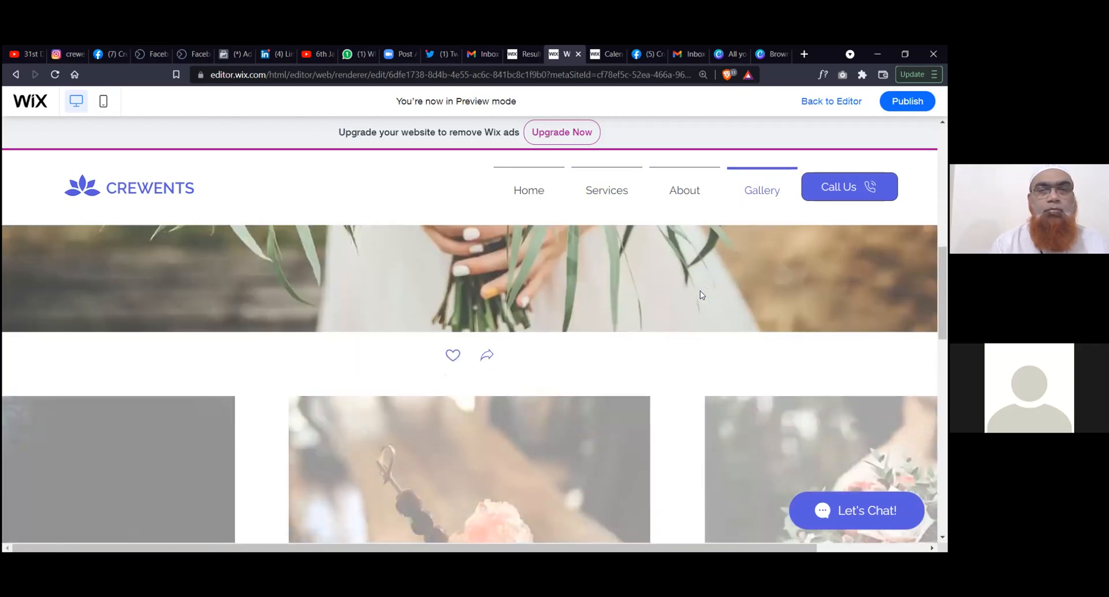
{"action": "scroll", "coordinate": [700, 295], "scroll_direction": "down", "scroll_amount": 6}
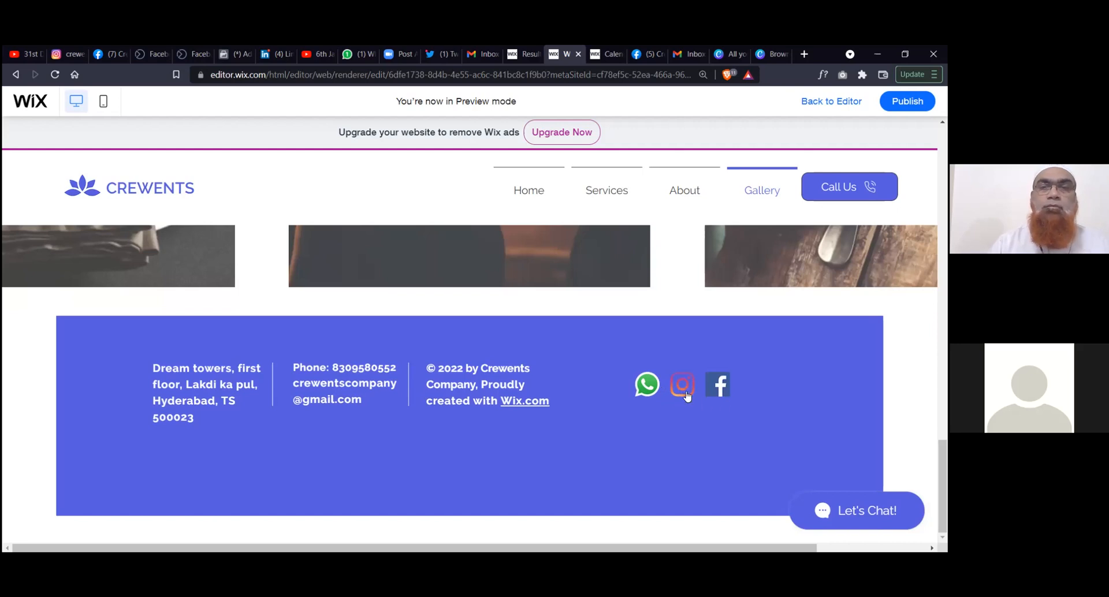
{"action": "left_click", "coordinate": [719, 384]}
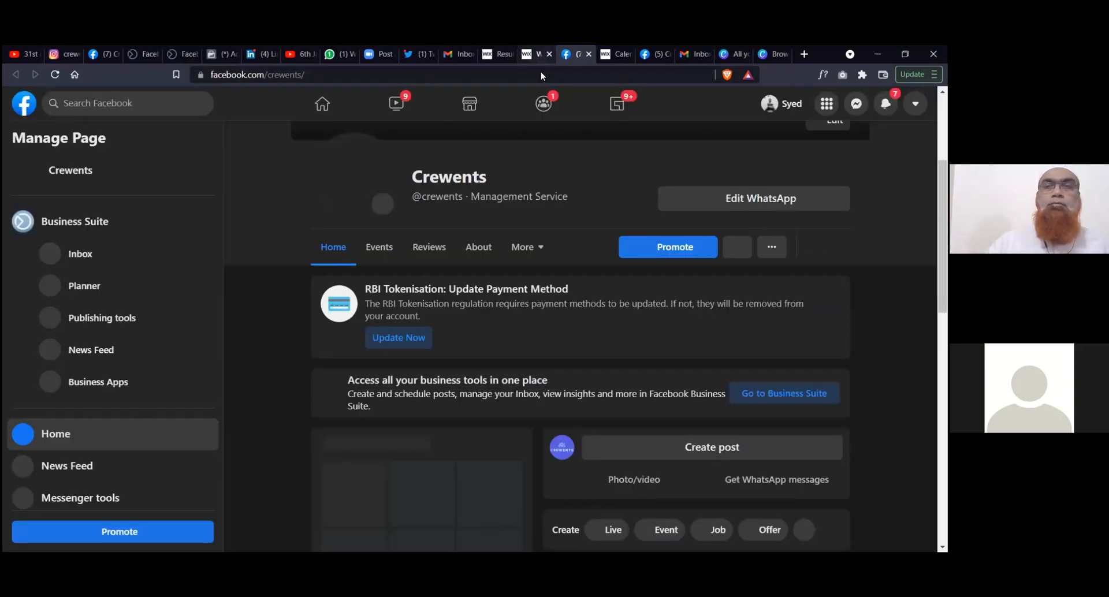
Scroll through the Crewents Facebook business page and back up to its cover banner
{"action": "scroll", "coordinate": [491, 272], "scroll_direction": "down", "scroll_amount": 3}
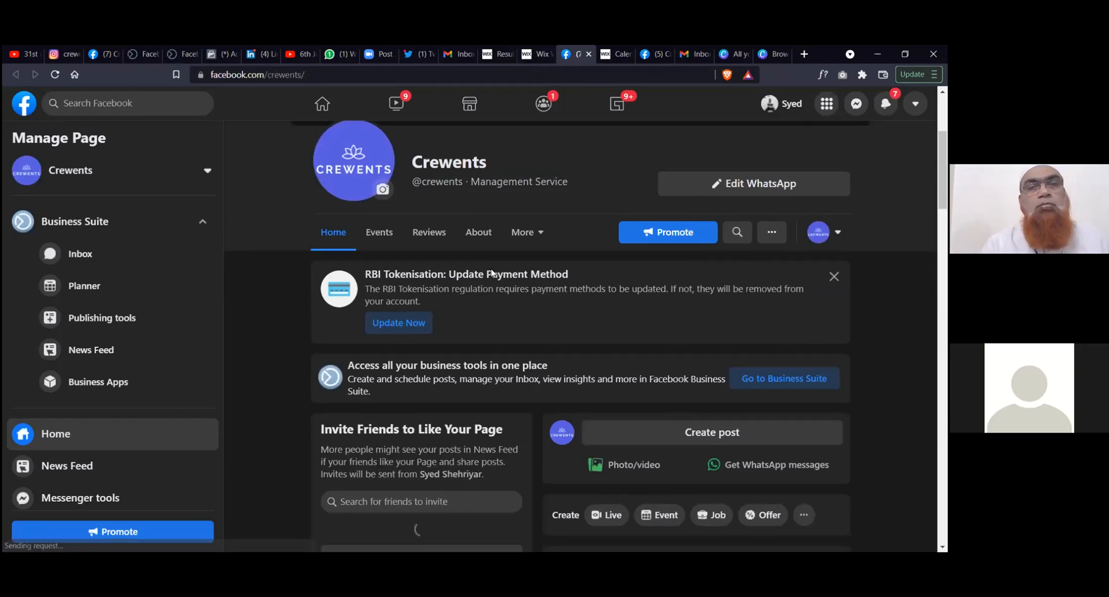
{"action": "scroll", "coordinate": [491, 273], "scroll_direction": "down", "scroll_amount": 5}
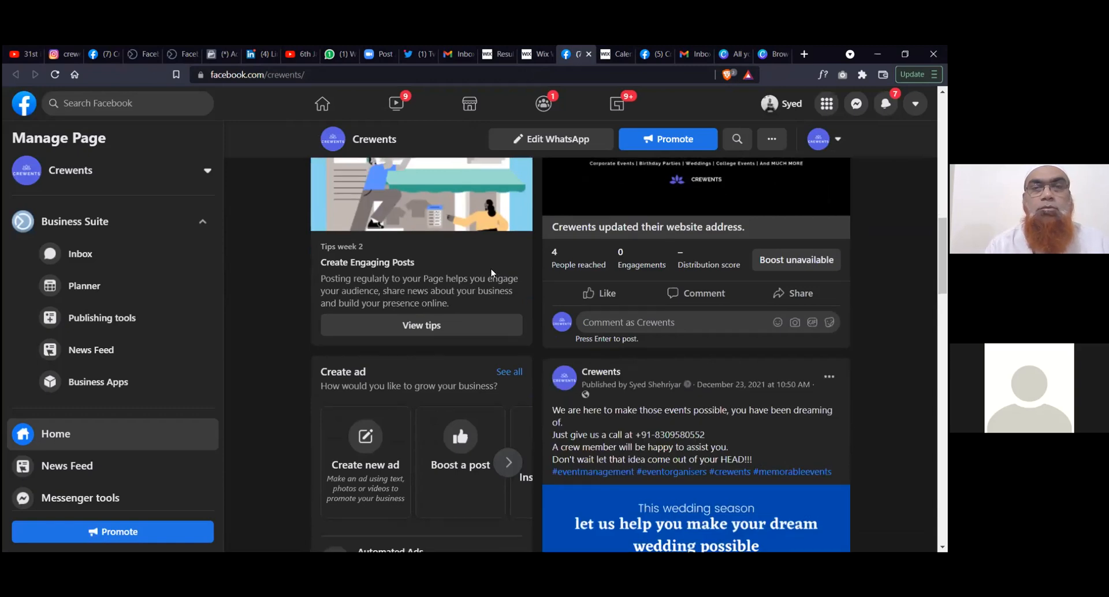
{"action": "scroll", "coordinate": [492, 269], "scroll_direction": "up", "scroll_amount": 4}
{"action": "scroll", "coordinate": [494, 251], "scroll_direction": "up", "scroll_amount": 5}
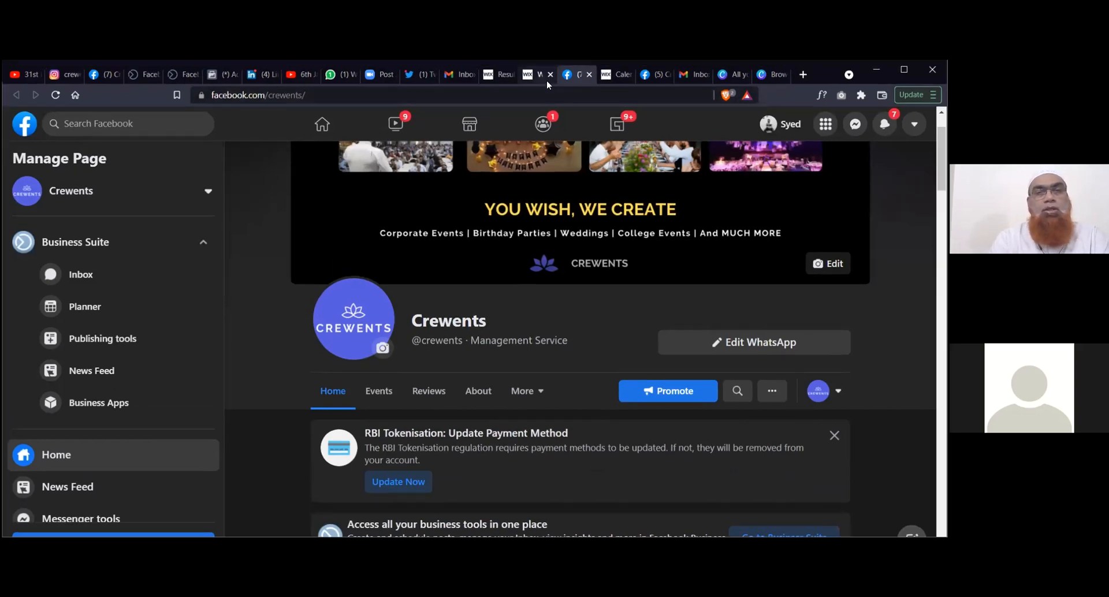
Return to the Wix preview, go to the top of the Gallery page and open Let's Chat!
{"action": "left_click", "coordinate": [540, 54]}
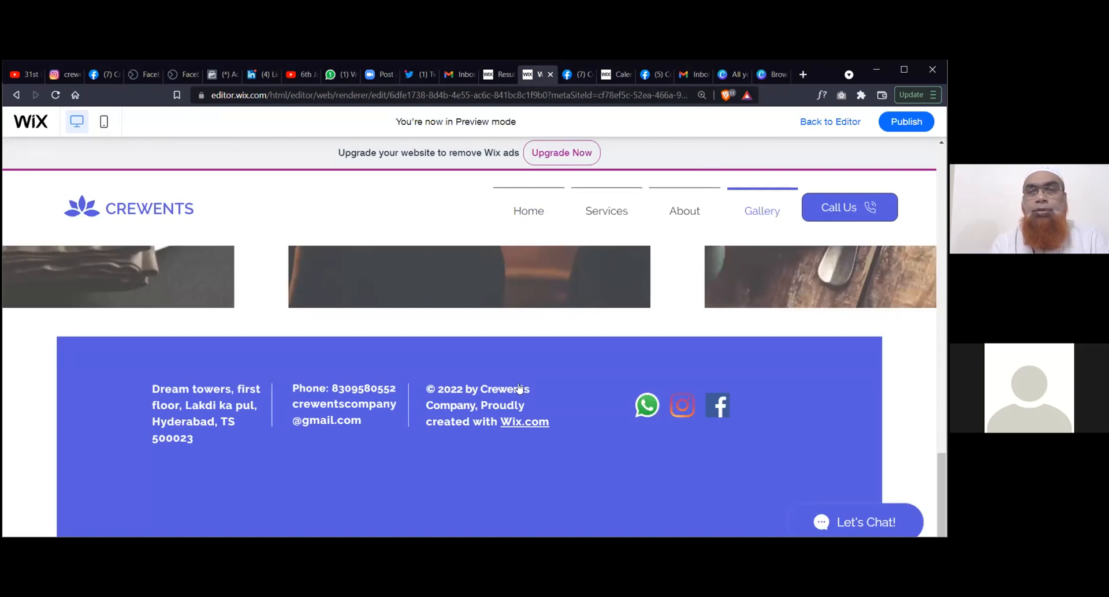
{"action": "scroll", "coordinate": [521, 389], "scroll_direction": "up", "scroll_amount": 5}
{"action": "scroll", "coordinate": [521, 376], "scroll_direction": "up", "scroll_amount": 8}
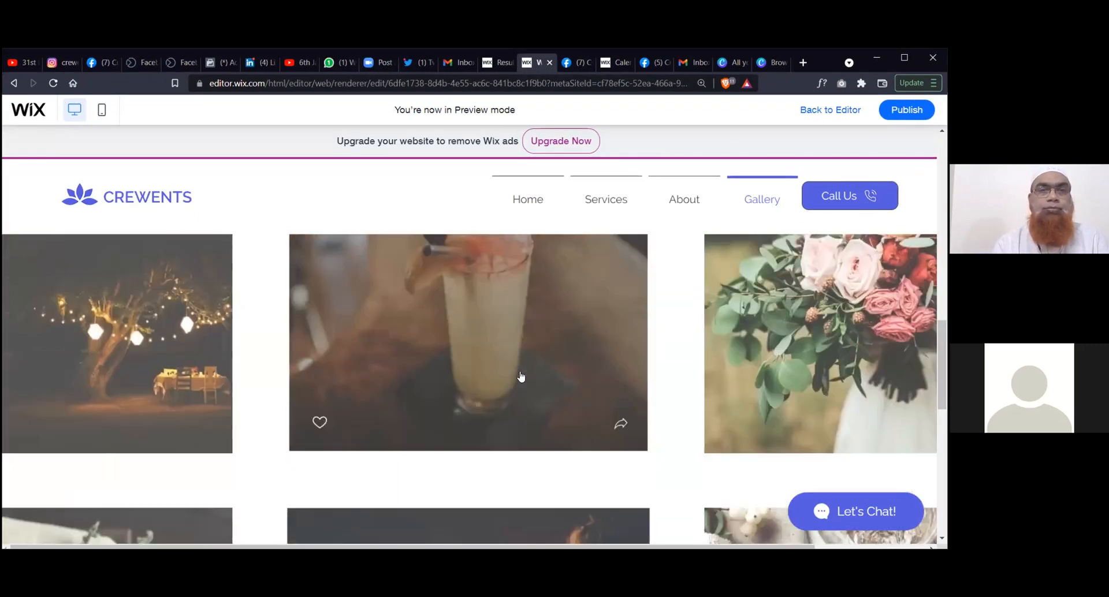
{"action": "scroll", "coordinate": [521, 377], "scroll_direction": "up", "scroll_amount": 5}
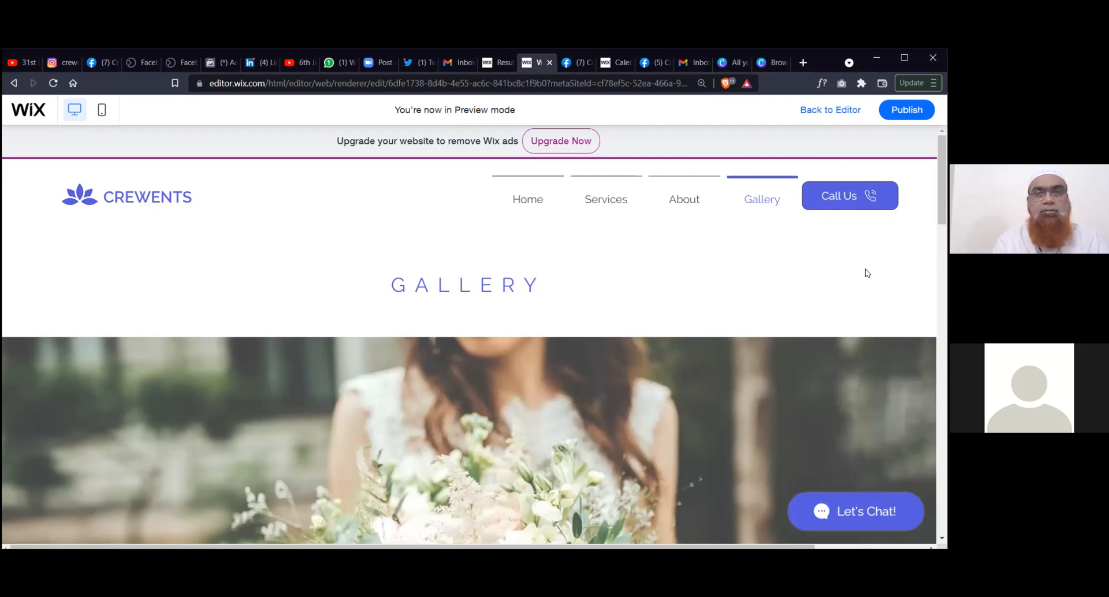
{"action": "left_click", "coordinate": [856, 518]}
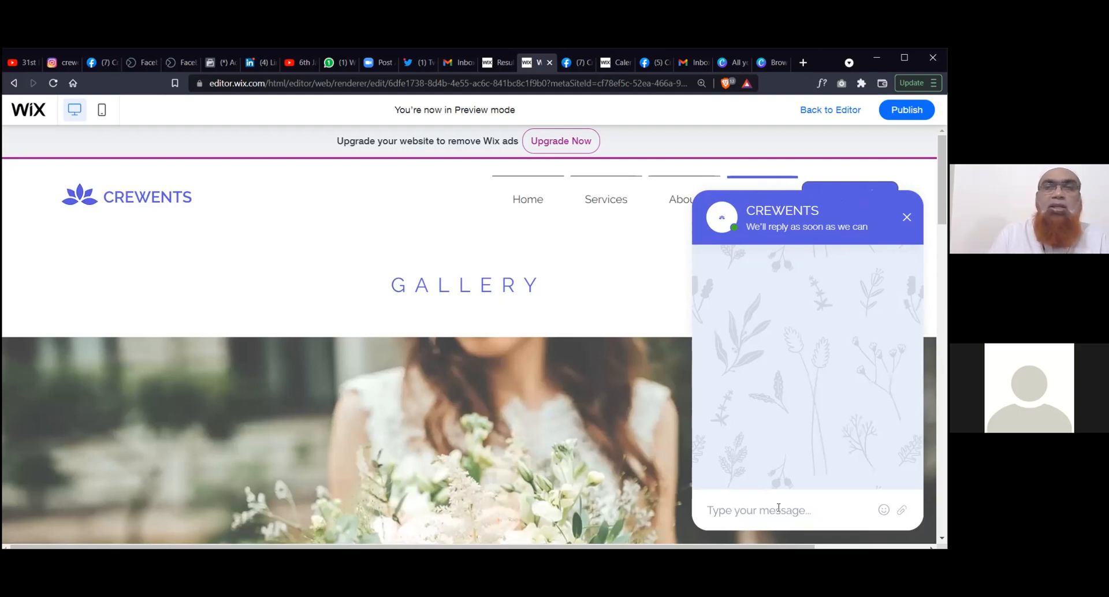
Send the test chat message 'hi', then close the chat window
{"action": "type", "text": "hi"}
{"action": "key", "text": "Return"}
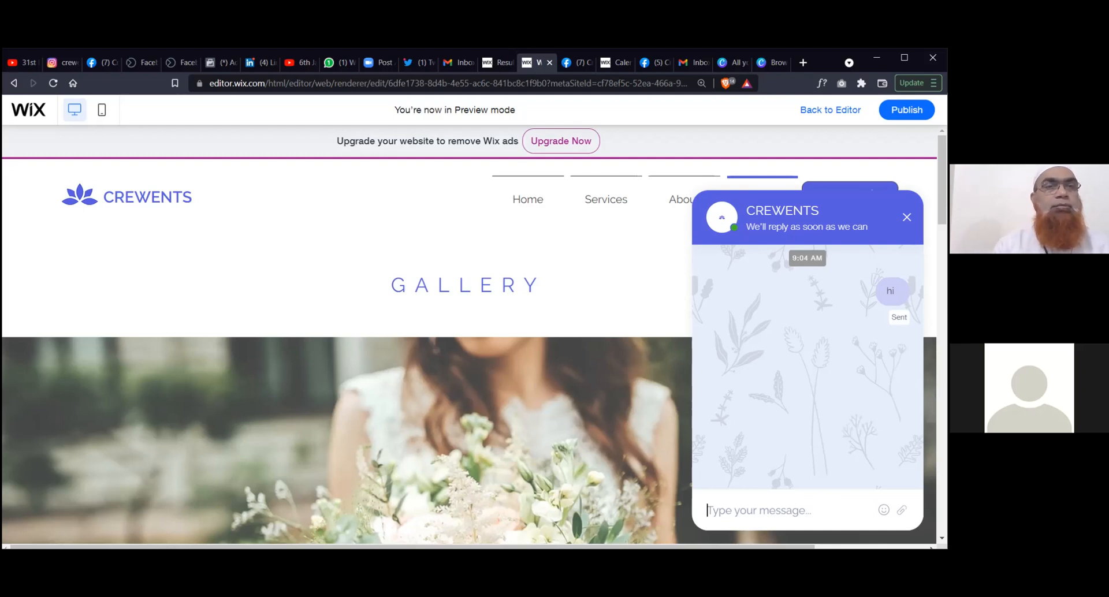
{"action": "left_click", "coordinate": [907, 218]}
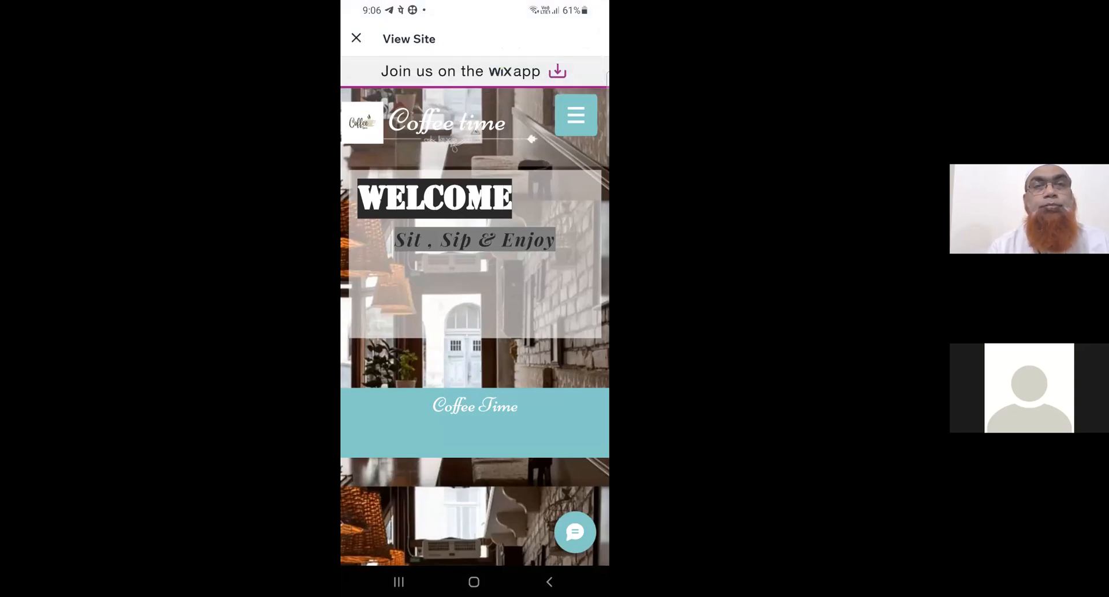
{"action": "left_click", "coordinate": [576, 115]}
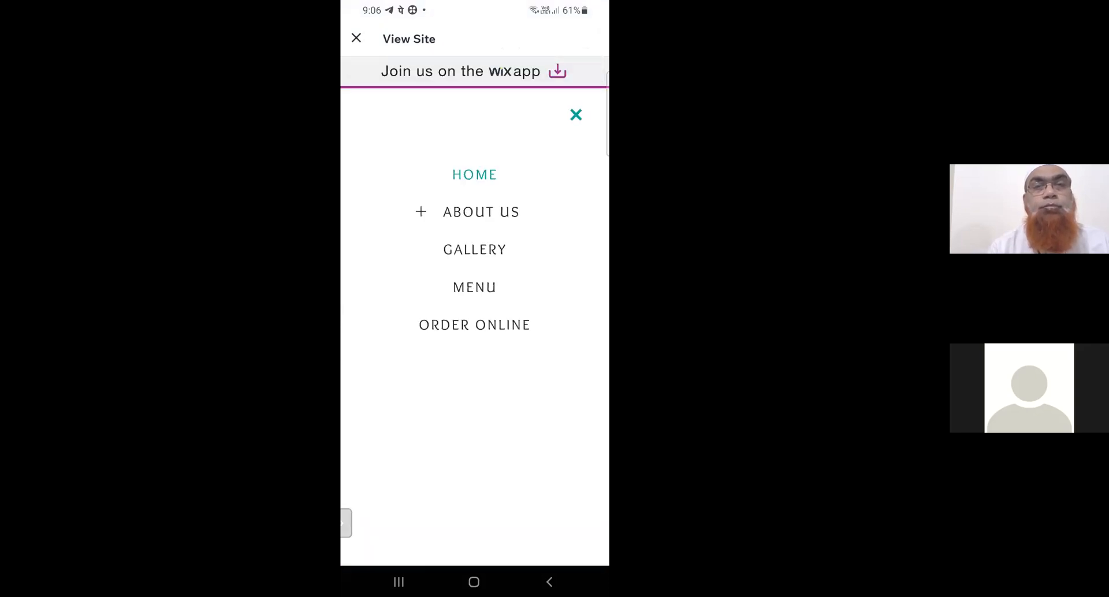
{"action": "left_click", "coordinate": [576, 115]}
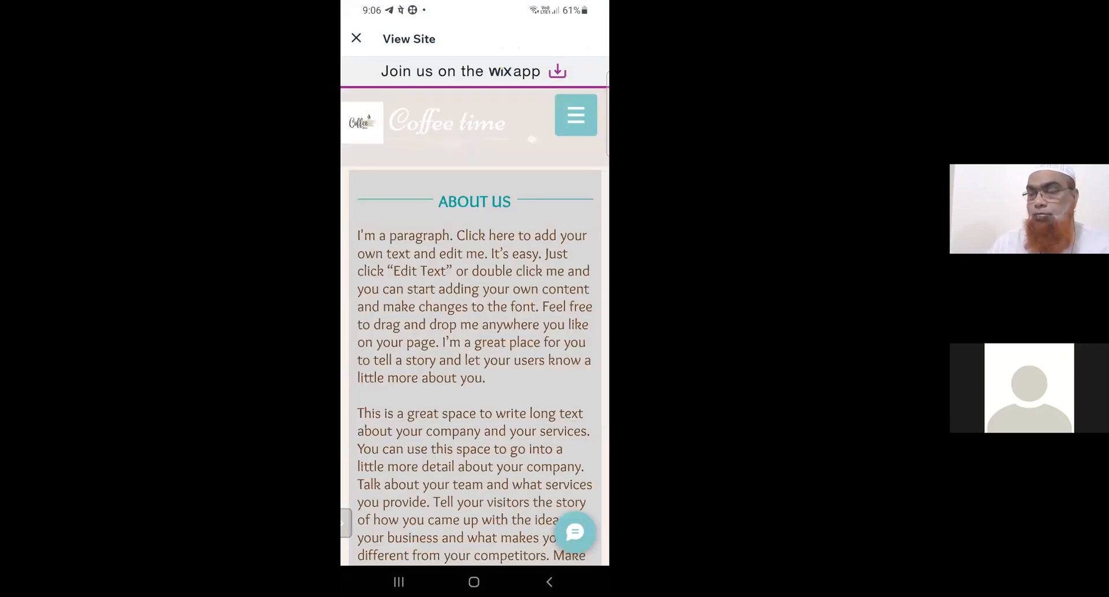
{"action": "scroll", "coordinate": [475, 327], "scroll_direction": "down", "scroll_amount": 1}
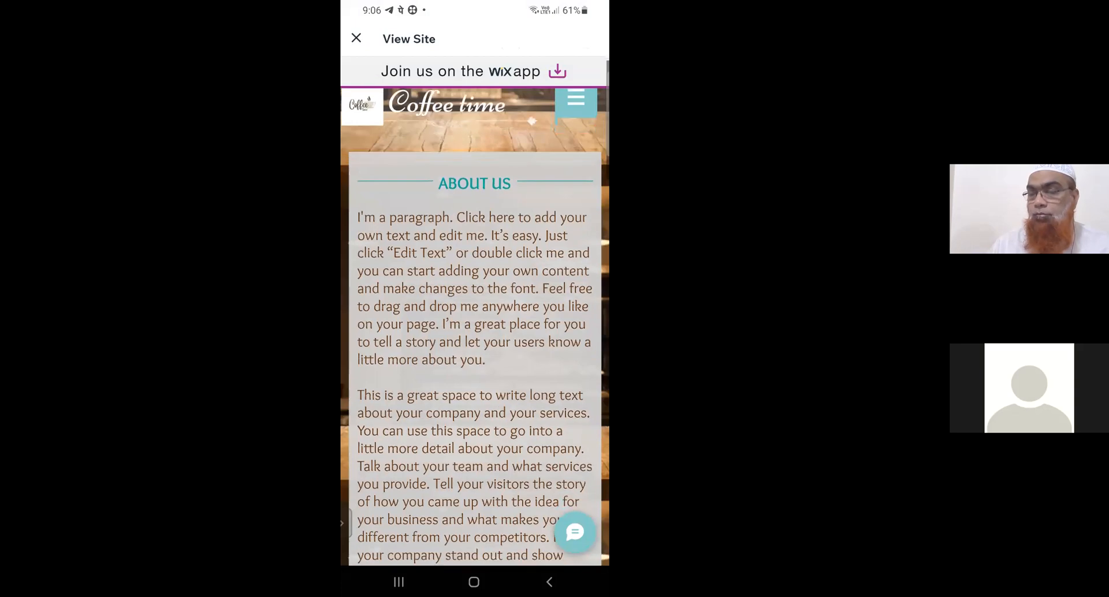
{"action": "scroll", "coordinate": [474, 327], "scroll_direction": "down", "scroll_amount": 5}
{"action": "scroll", "coordinate": [474, 327], "scroll_direction": "down", "scroll_amount": 15}
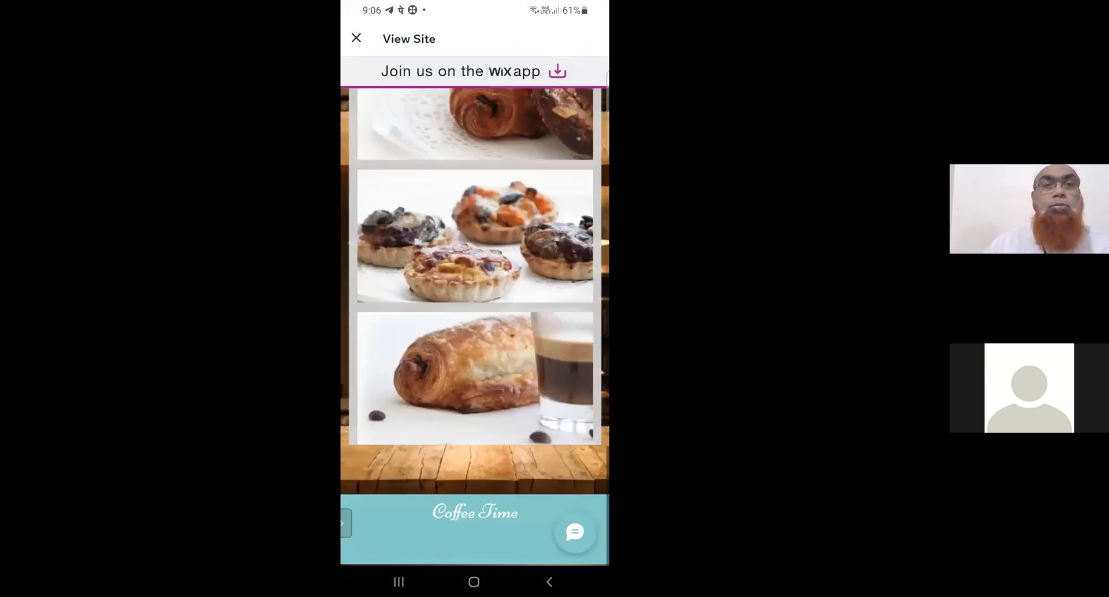
{"action": "scroll", "coordinate": [474, 327], "scroll_direction": "up", "scroll_amount": 1}
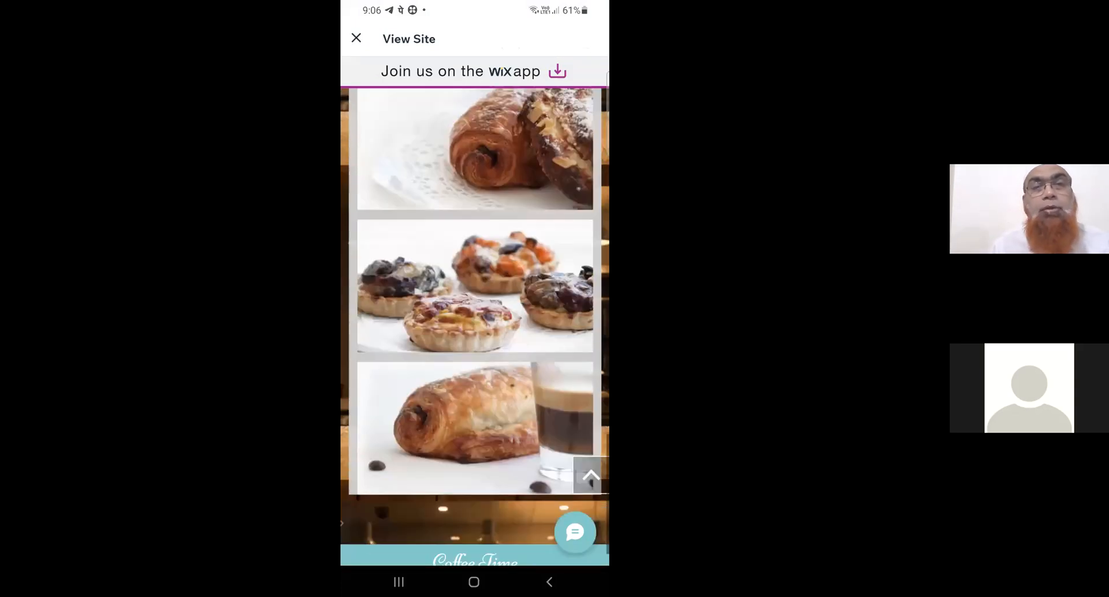
{"action": "scroll", "coordinate": [474, 327], "scroll_direction": "up", "scroll_amount": 3}
{"action": "left_click", "coordinate": [590, 476]}
{"action": "left_click", "coordinate": [576, 115]}
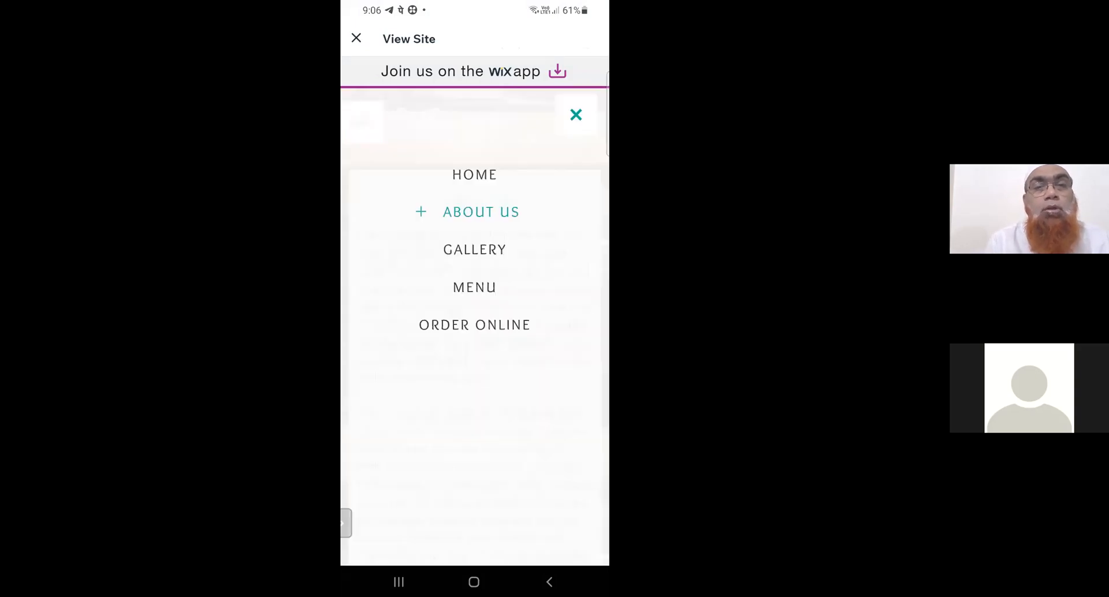
{"action": "left_click", "coordinate": [421, 212]}
{"action": "left_click", "coordinate": [474, 249]}
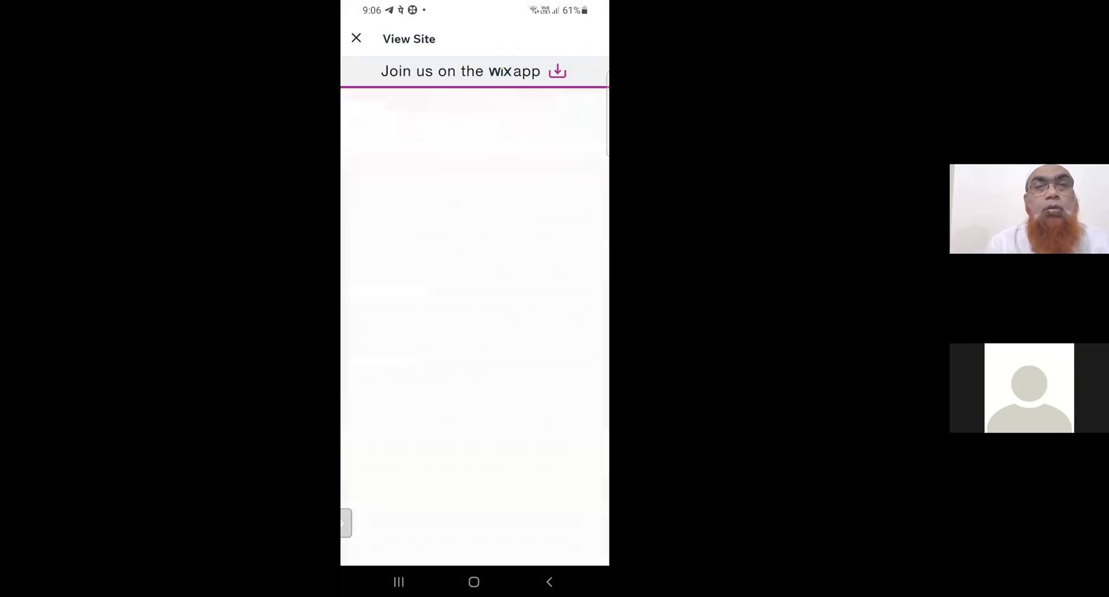
{"action": "scroll", "coordinate": [474, 327], "scroll_direction": "down", "scroll_amount": 10}
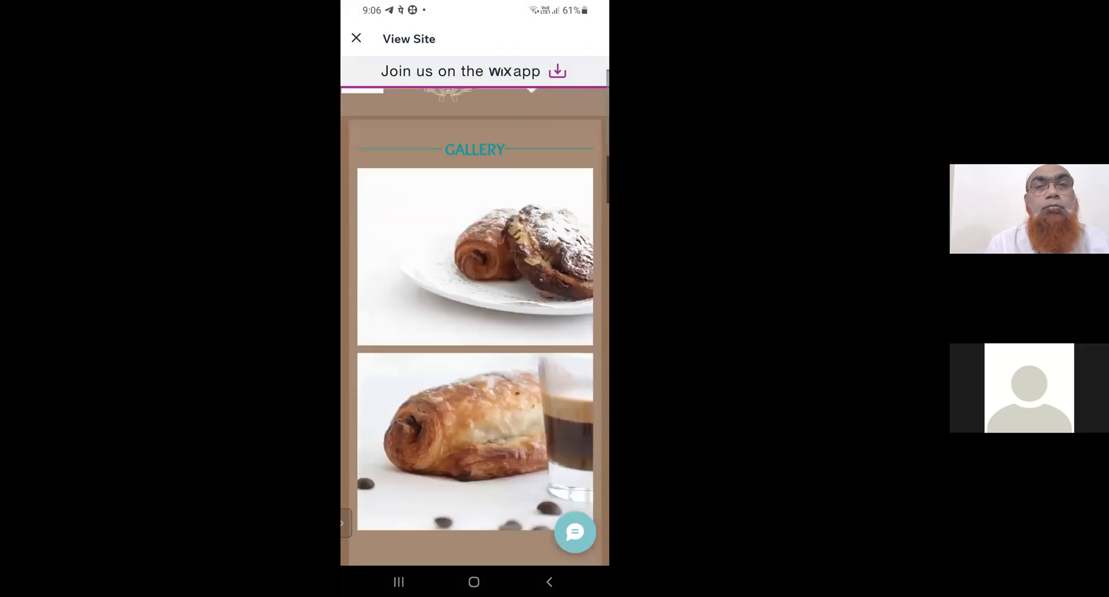
{"action": "scroll", "coordinate": [474, 327], "scroll_direction": "down", "scroll_amount": 5}
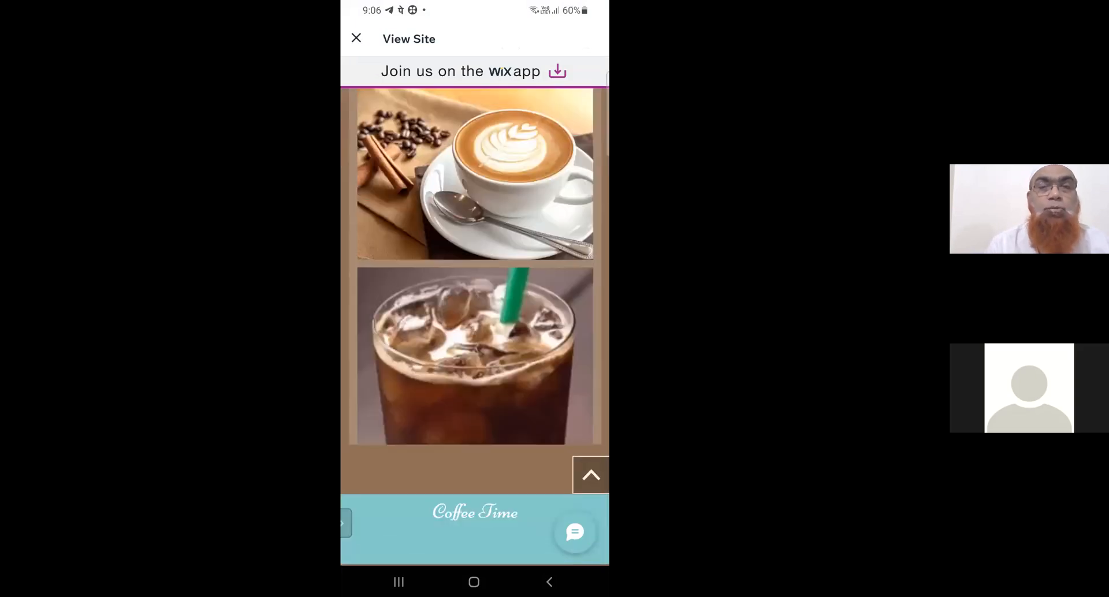
{"action": "left_click", "coordinate": [591, 475]}
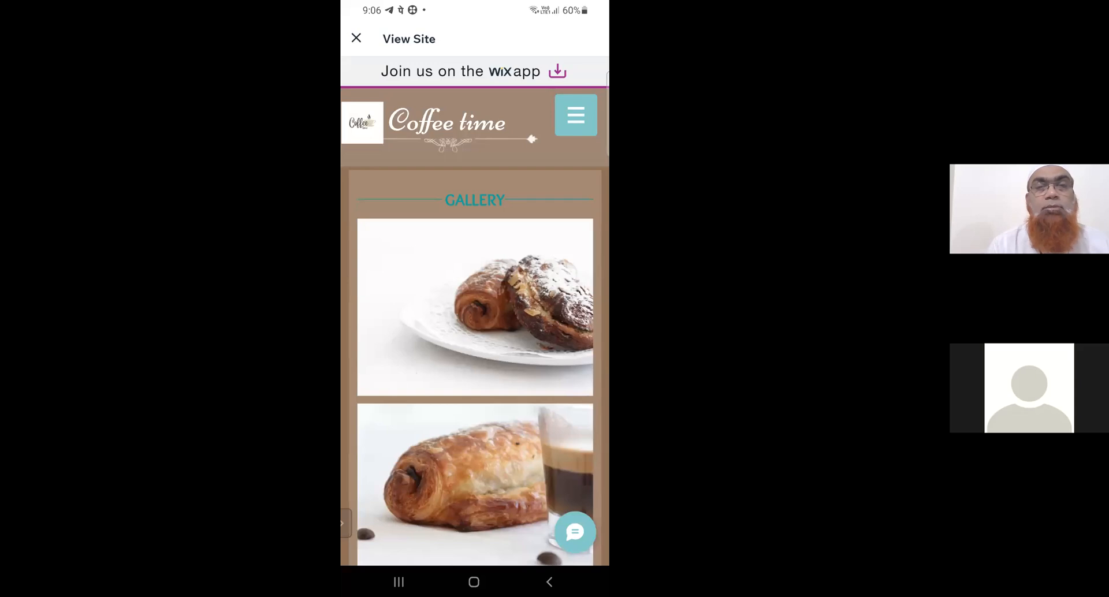
{"action": "left_click", "coordinate": [576, 115]}
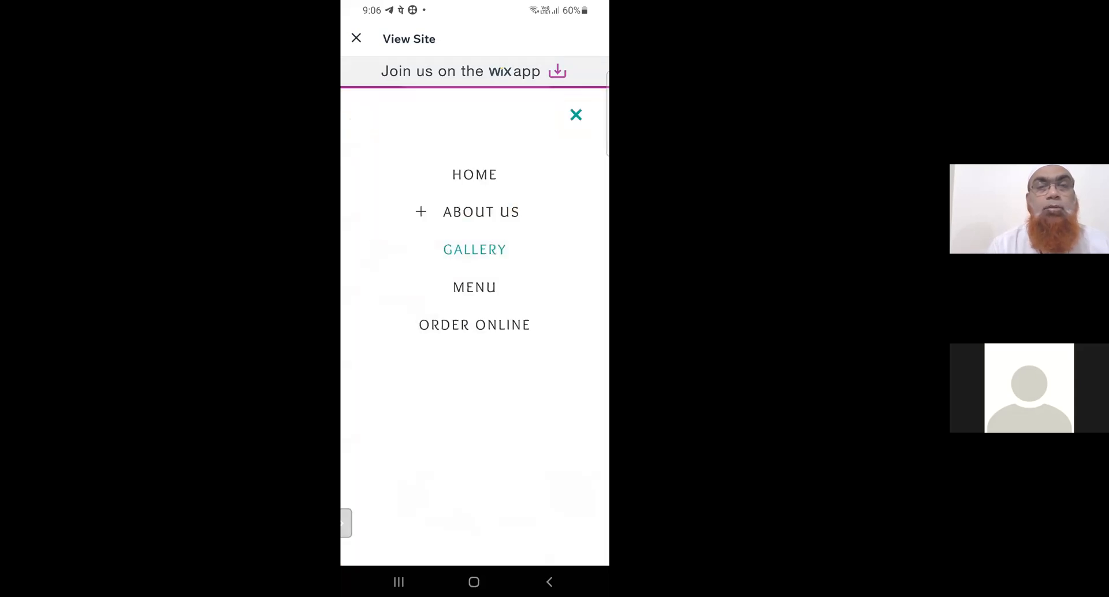
{"action": "left_click", "coordinate": [576, 115]}
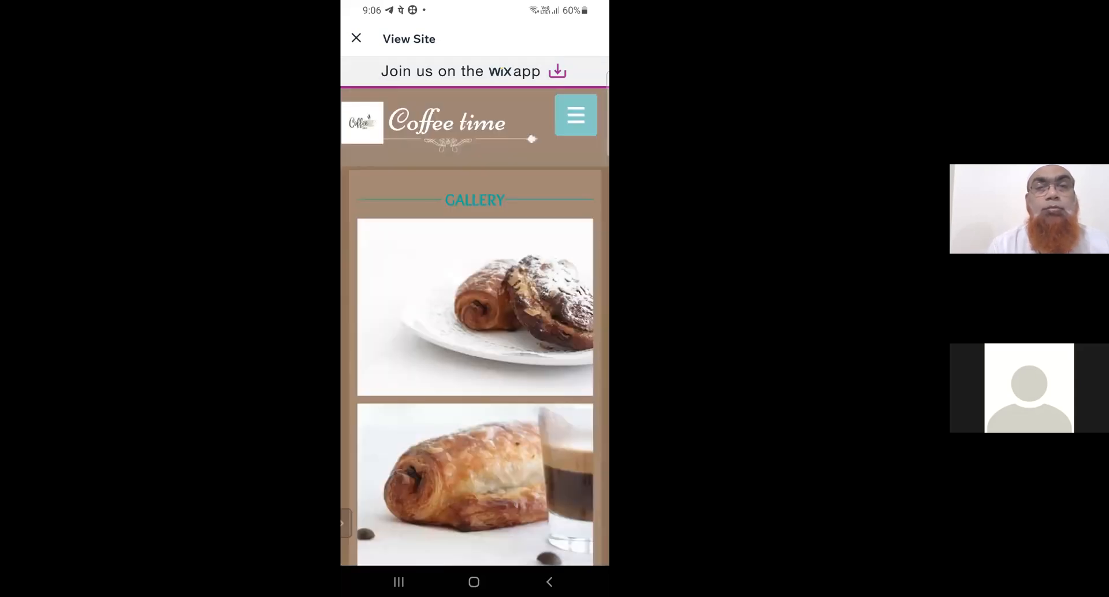
{"action": "left_click", "coordinate": [576, 115]}
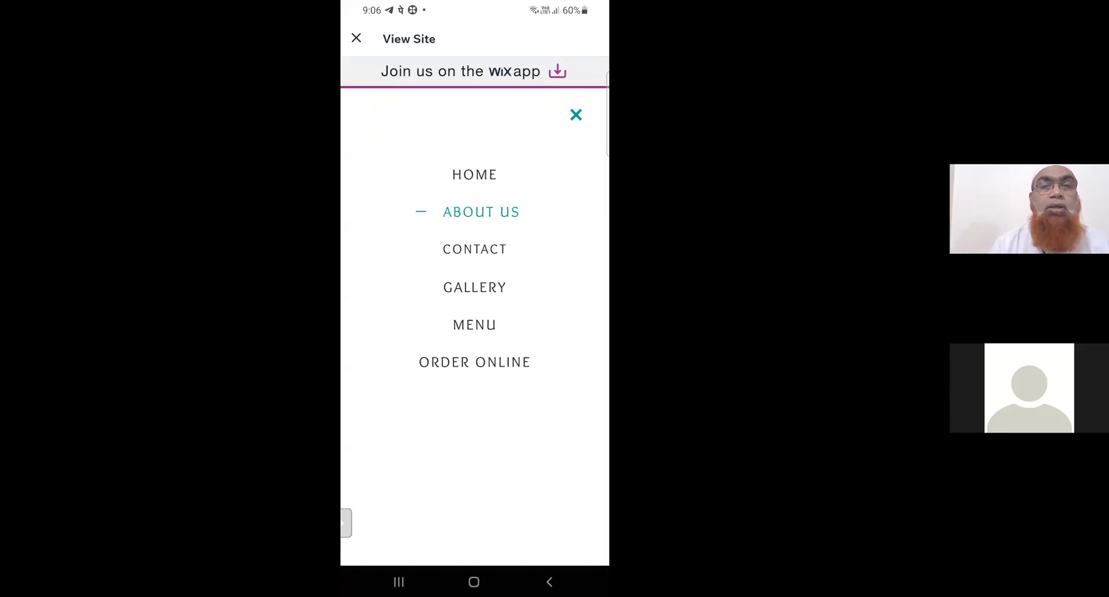
{"action": "left_click", "coordinate": [421, 212]}
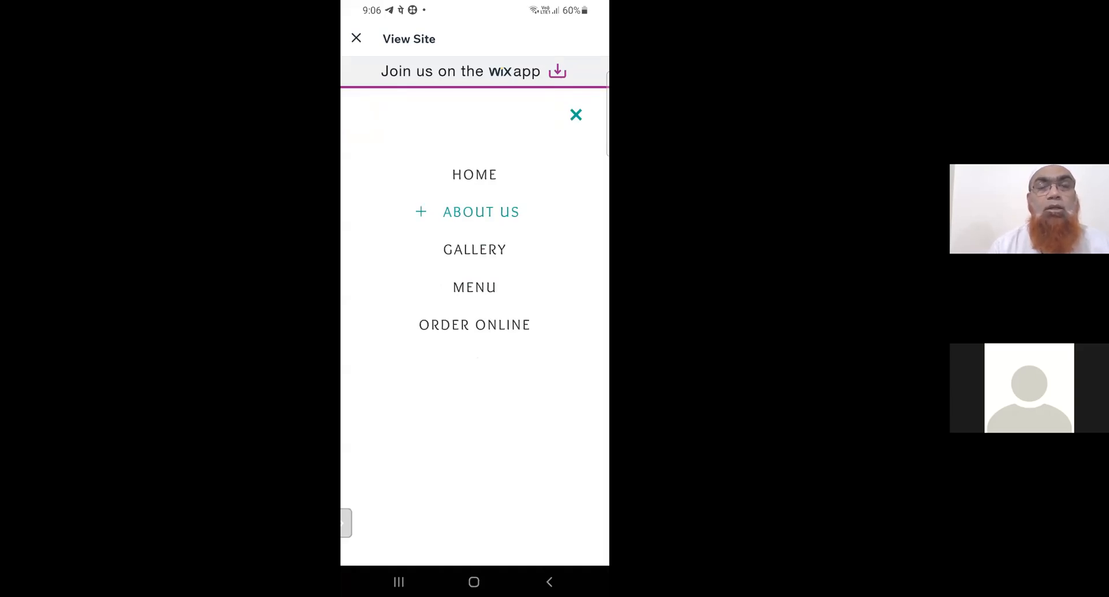
{"action": "left_click", "coordinate": [421, 212]}
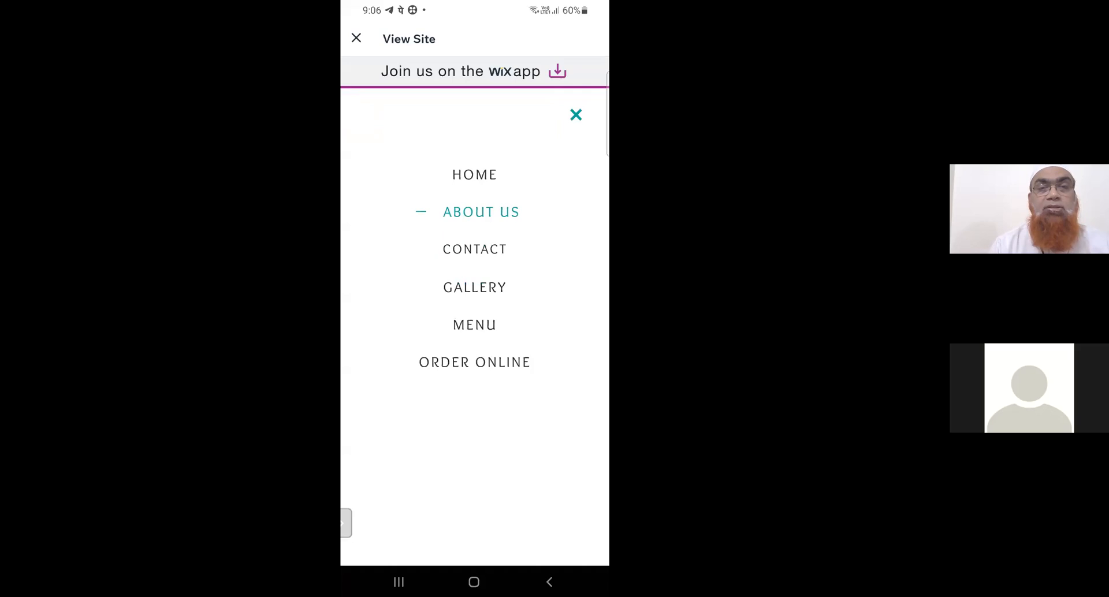
{"action": "left_click", "coordinate": [576, 115]}
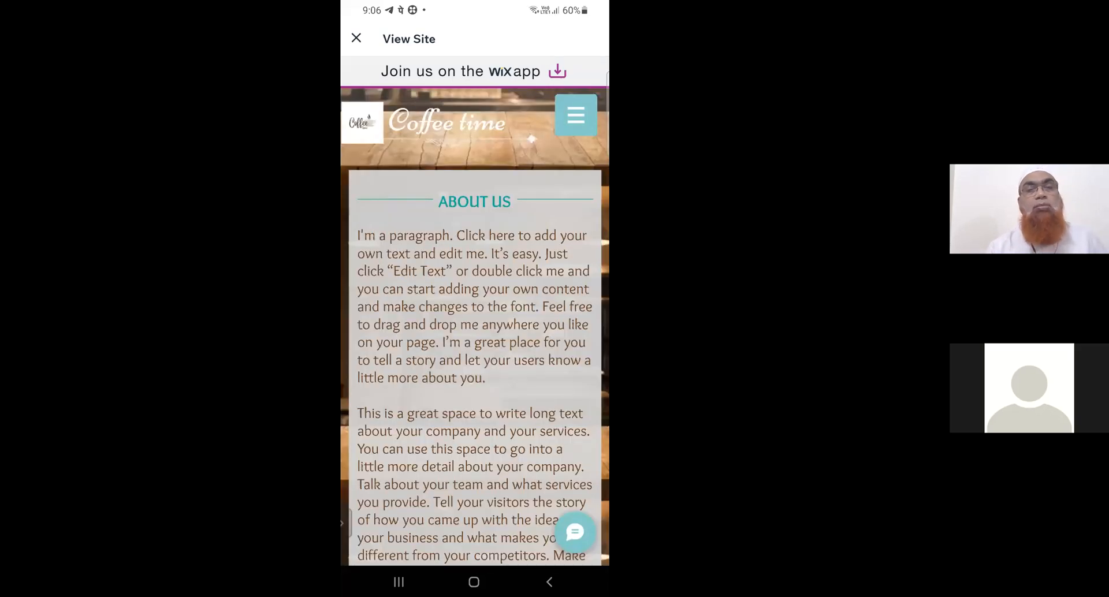
{"action": "scroll", "coordinate": [475, 323], "scroll_direction": "down", "scroll_amount": 3}
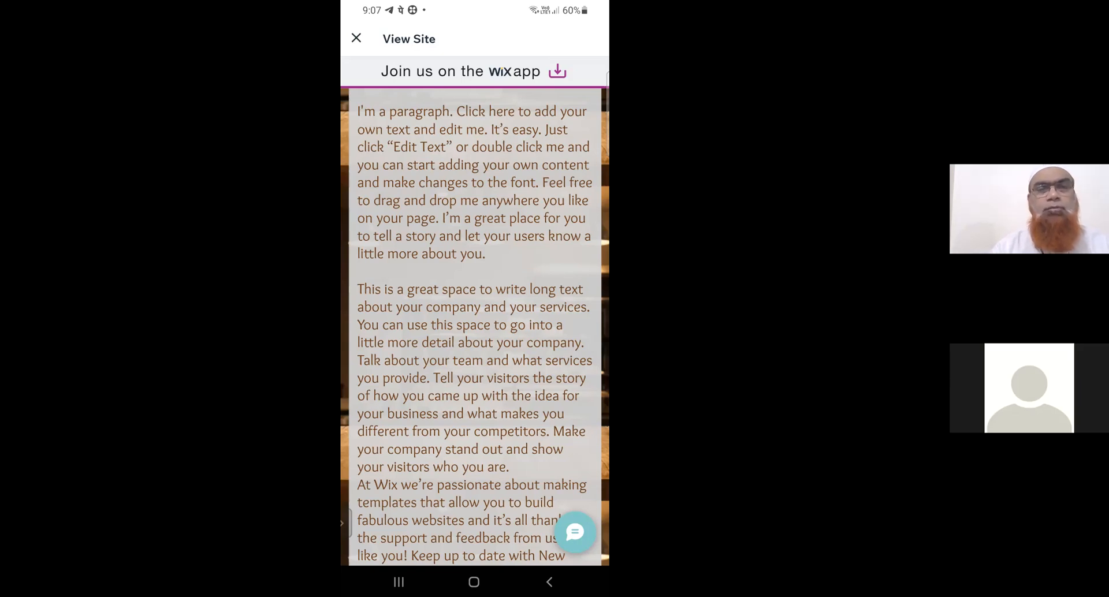
{"action": "scroll", "coordinate": [475, 323], "scroll_direction": "up", "scroll_amount": 5}
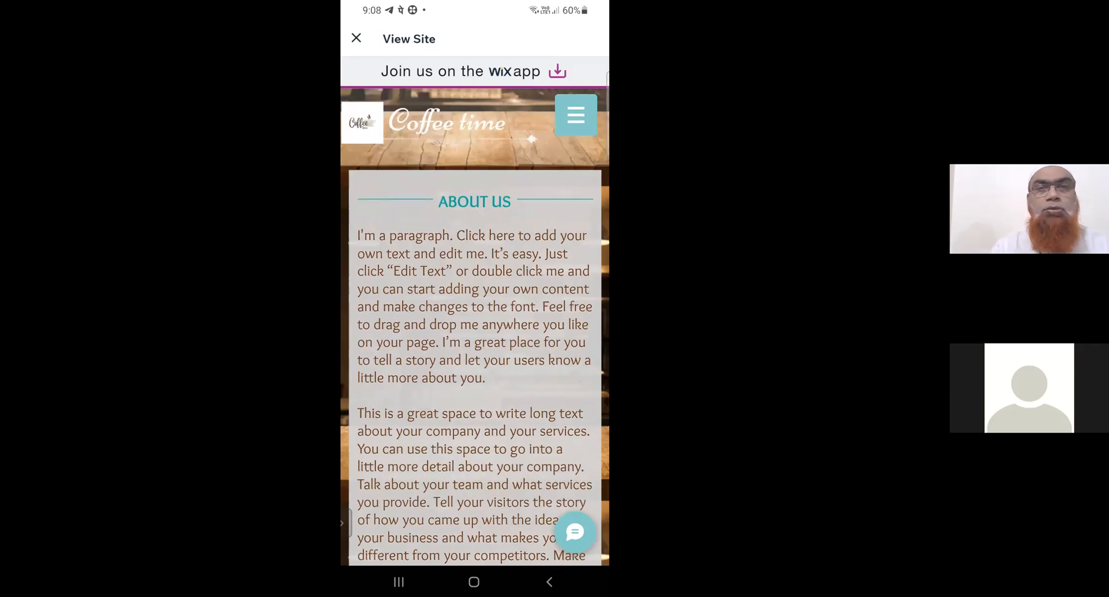
{"action": "left_click", "coordinate": [576, 115]}
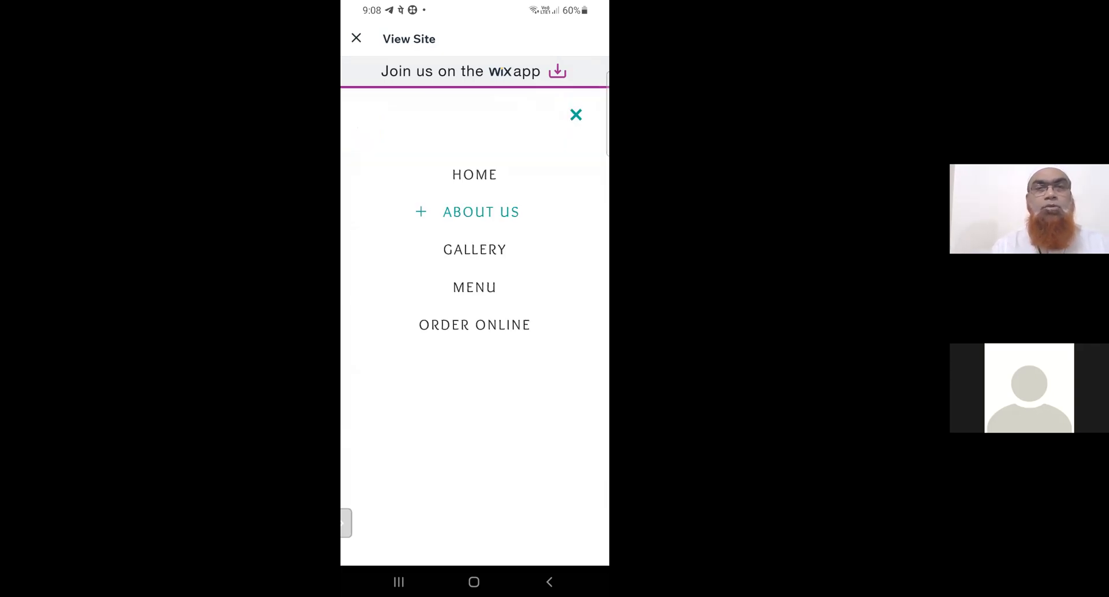
Open the Coffee time MENU page and scroll through its coffee drinks
{"action": "left_click", "coordinate": [576, 115]}
{"action": "left_click", "coordinate": [576, 115]}
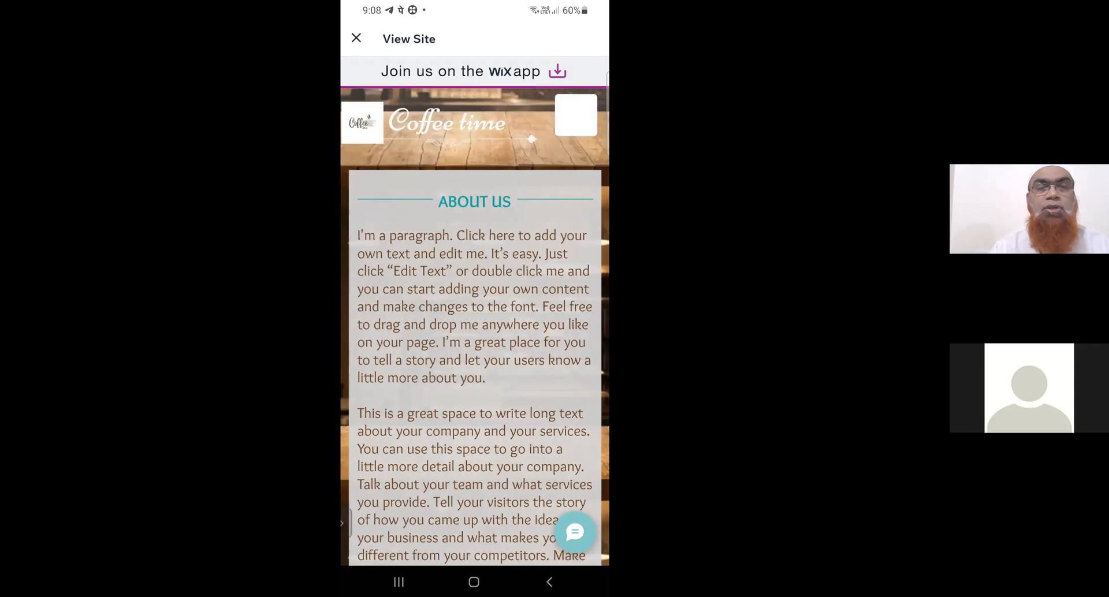
{"action": "left_click", "coordinate": [474, 287]}
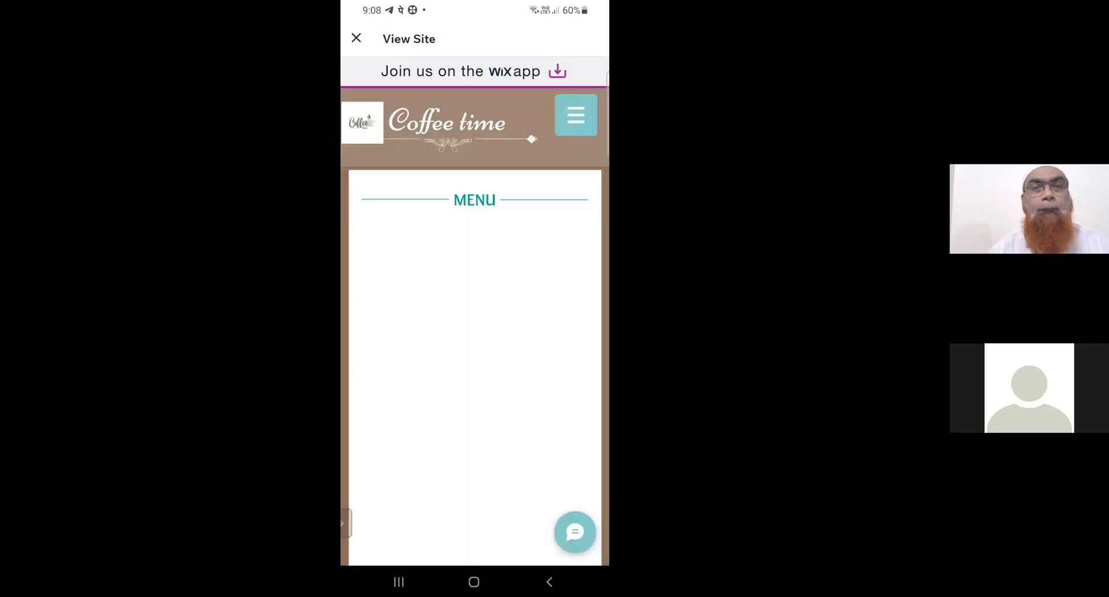
{"action": "scroll", "coordinate": [475, 324], "scroll_direction": "down", "scroll_amount": 6}
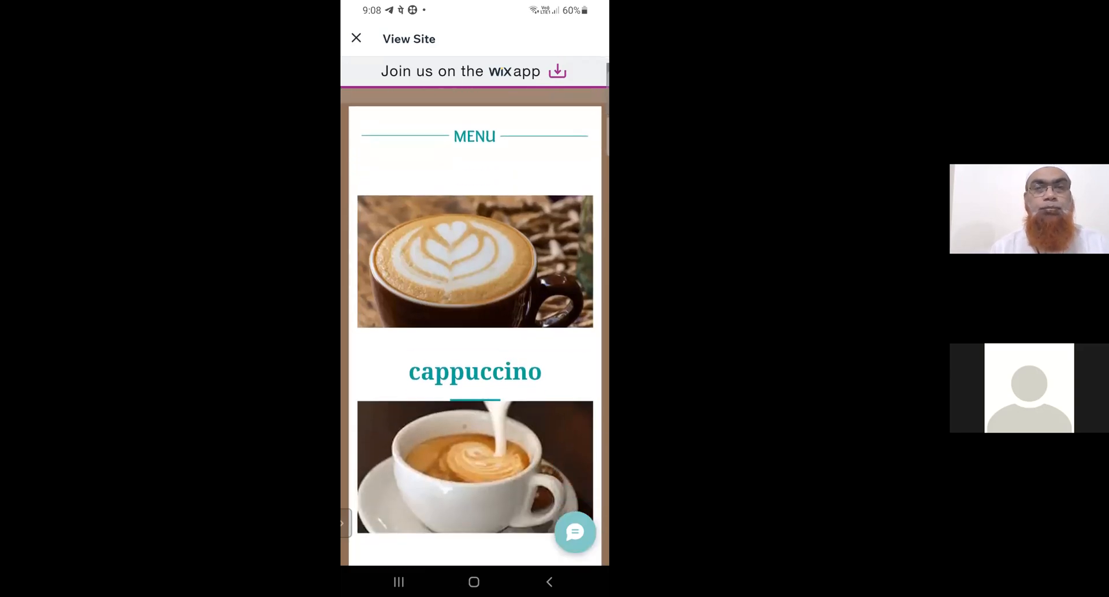
{"action": "scroll", "coordinate": [475, 326], "scroll_direction": "down", "scroll_amount": 5}
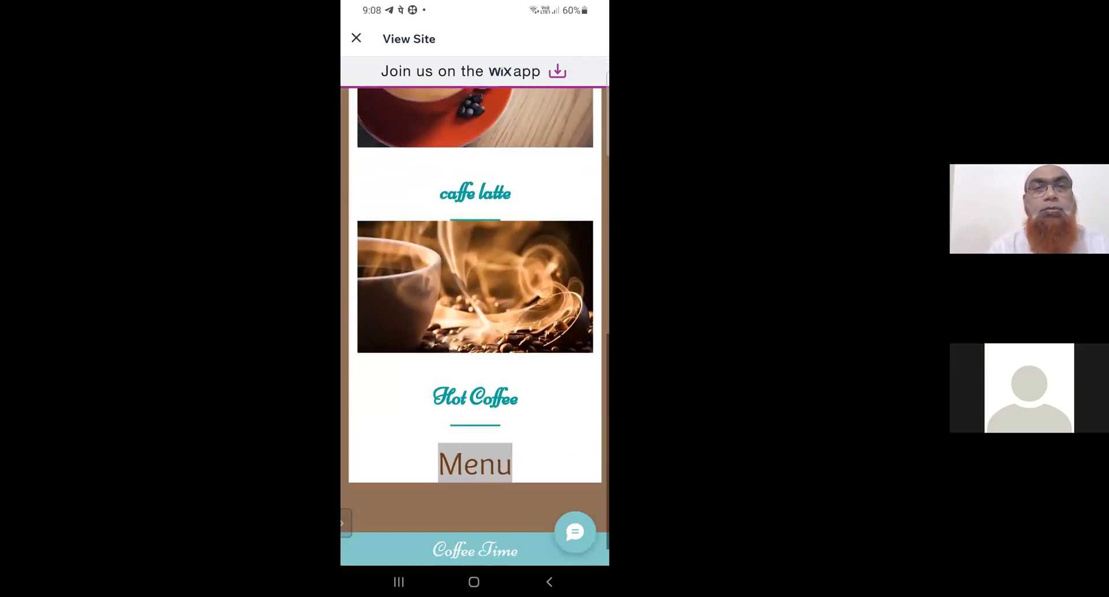
{"action": "scroll", "coordinate": [475, 327], "scroll_direction": "up", "scroll_amount": 2}
{"action": "scroll", "coordinate": [475, 326], "scroll_direction": "up", "scroll_amount": 4}
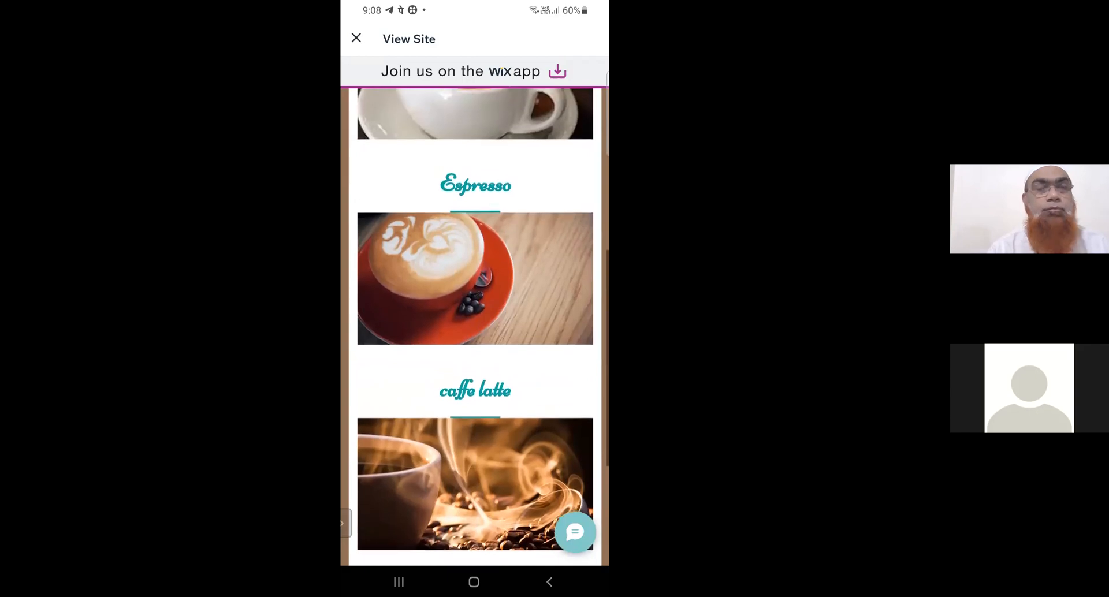
{"action": "scroll", "coordinate": [474, 323], "scroll_direction": "up", "scroll_amount": 3}
Go to the About Us page, then open Contact and view its details
{"action": "left_click", "coordinate": [577, 117]}
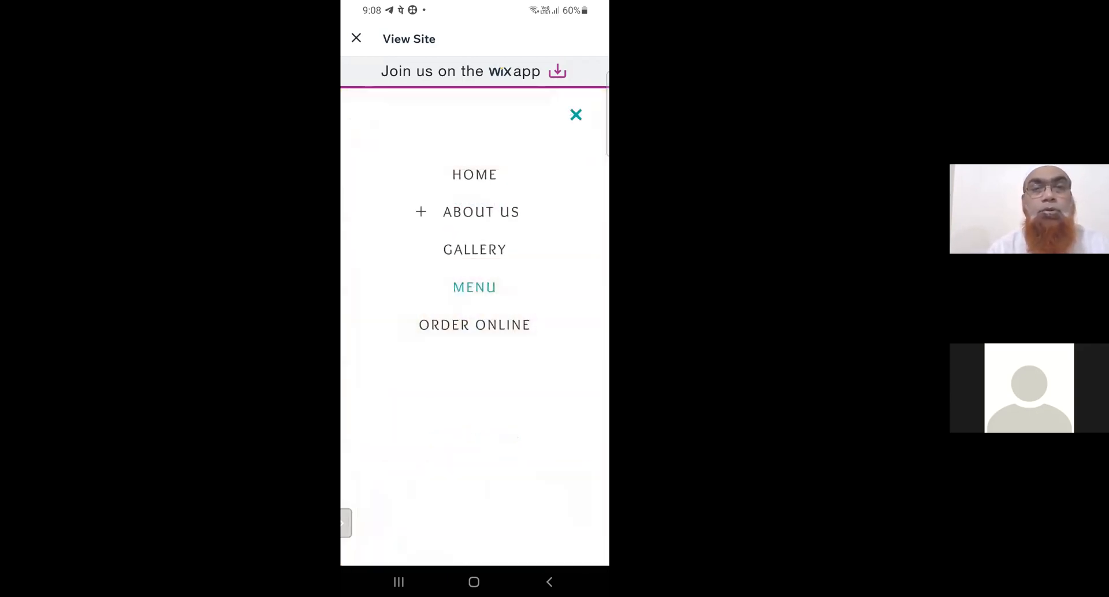
{"action": "left_click", "coordinate": [481, 212]}
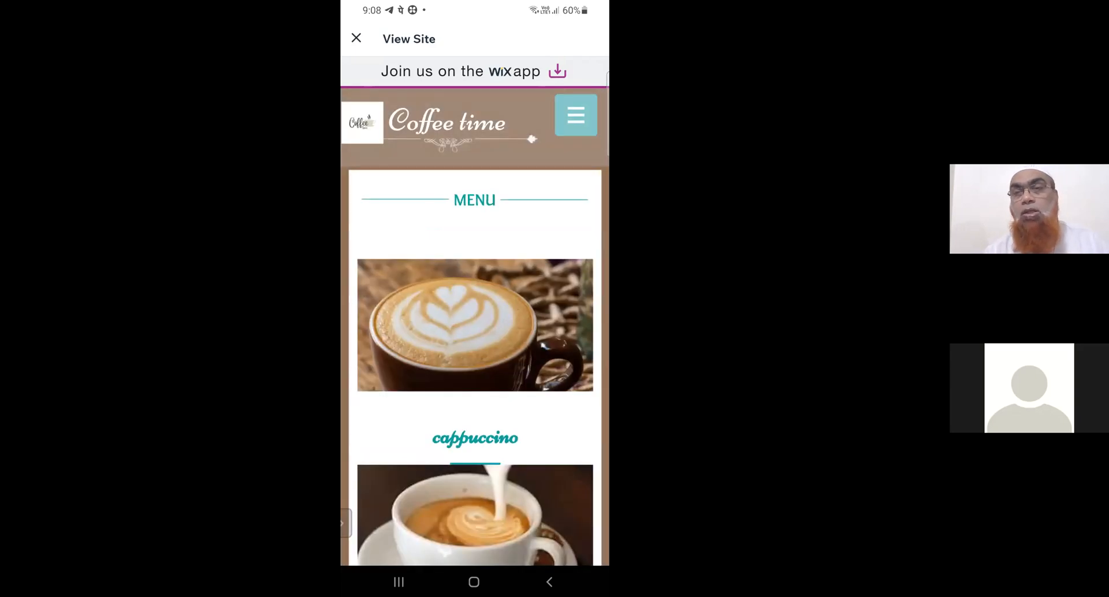
{"action": "left_click", "coordinate": [576, 117]}
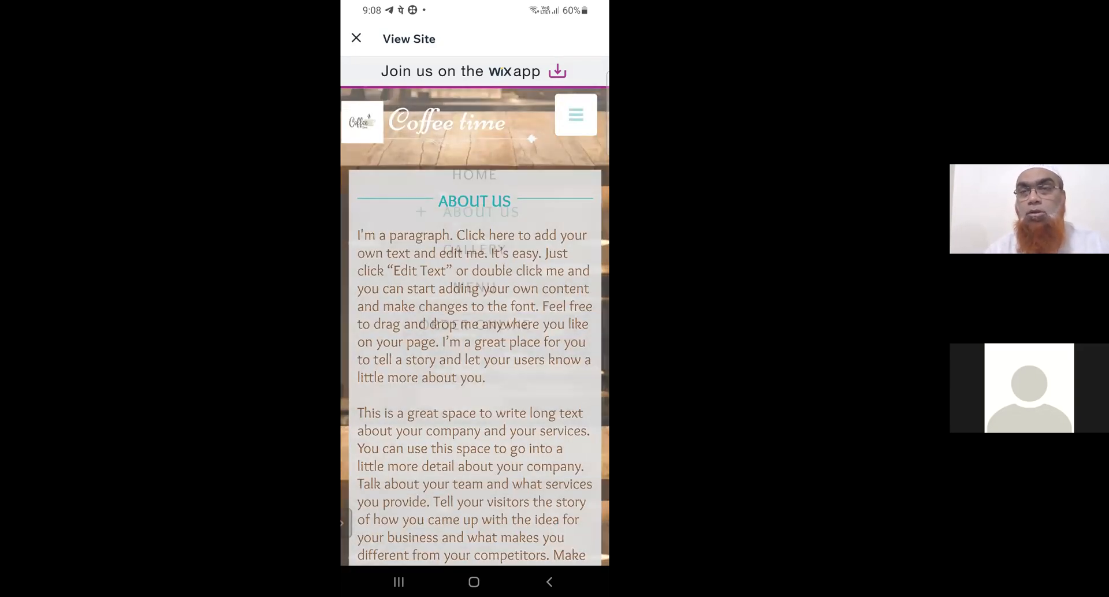
{"action": "left_click", "coordinate": [576, 115]}
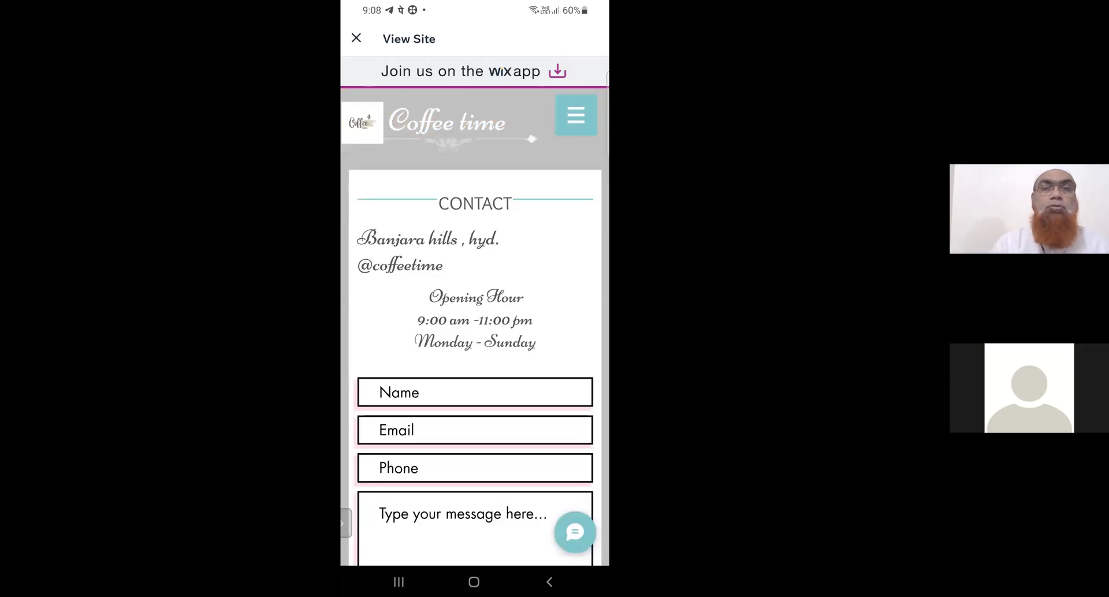
{"action": "scroll", "coordinate": [475, 327], "scroll_direction": "down", "scroll_amount": 1}
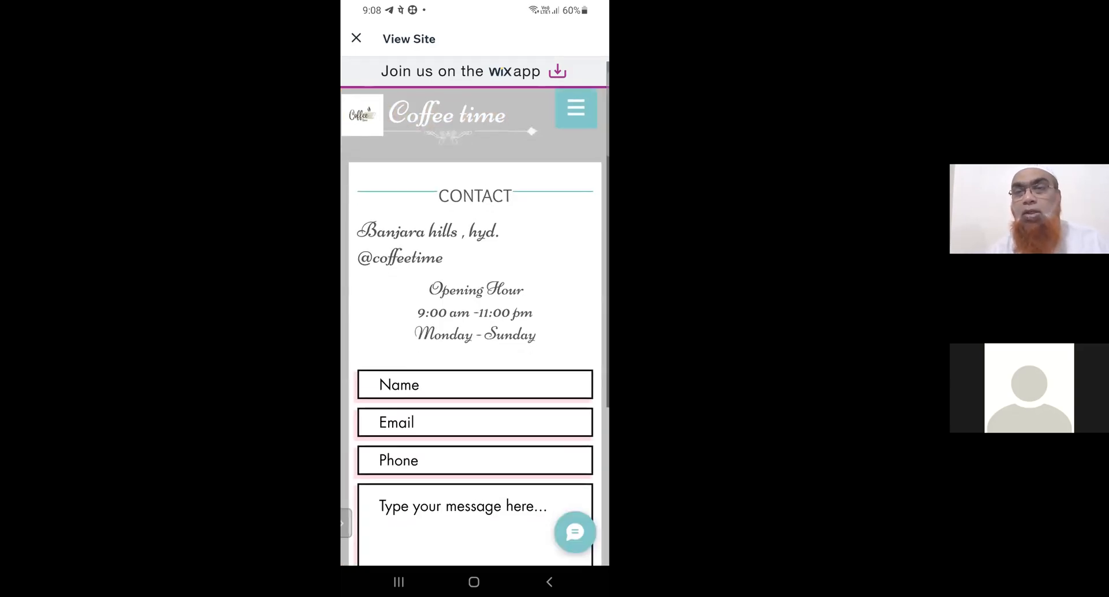
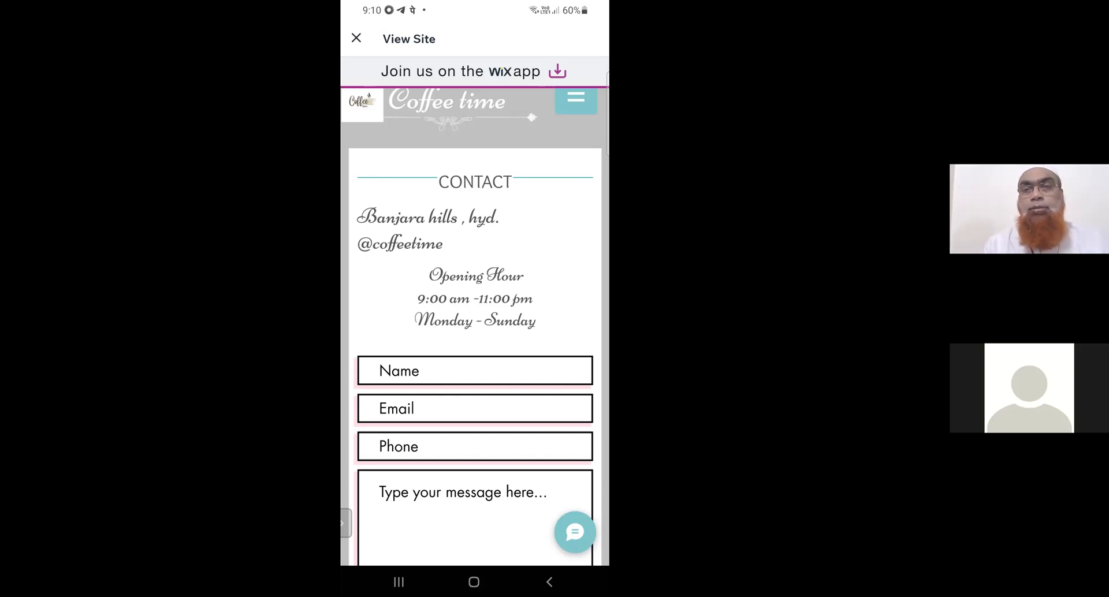
Leave the Coffee time site view on the phone and bring up the recent apps
{"action": "left_click", "coordinate": [474, 582]}
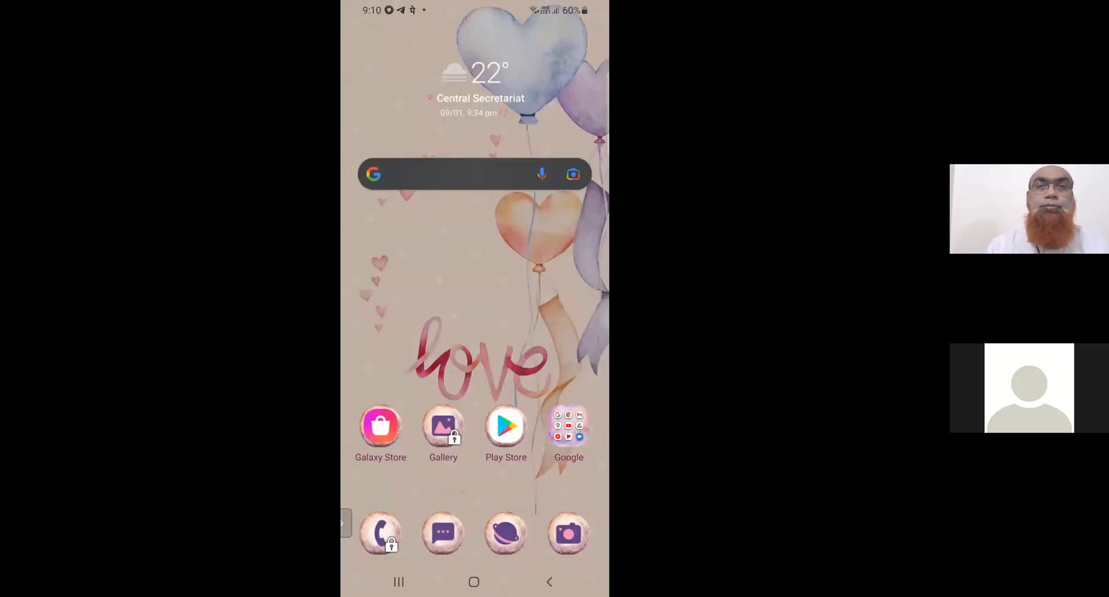
{"action": "left_click", "coordinate": [398, 582]}
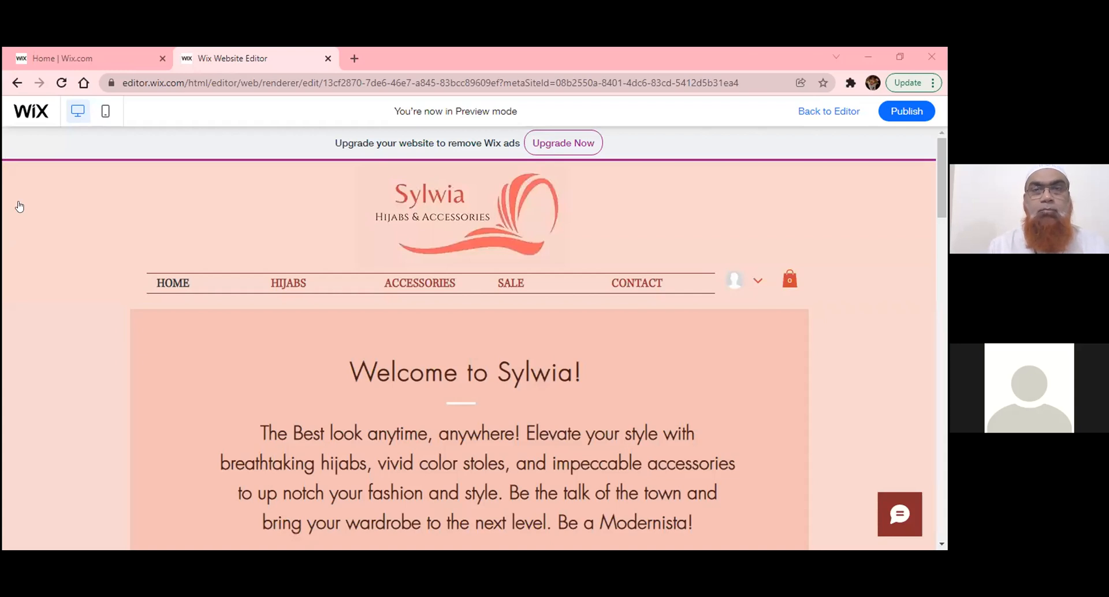
{"action": "scroll", "coordinate": [32, 220], "scroll_direction": "down", "scroll_amount": 1}
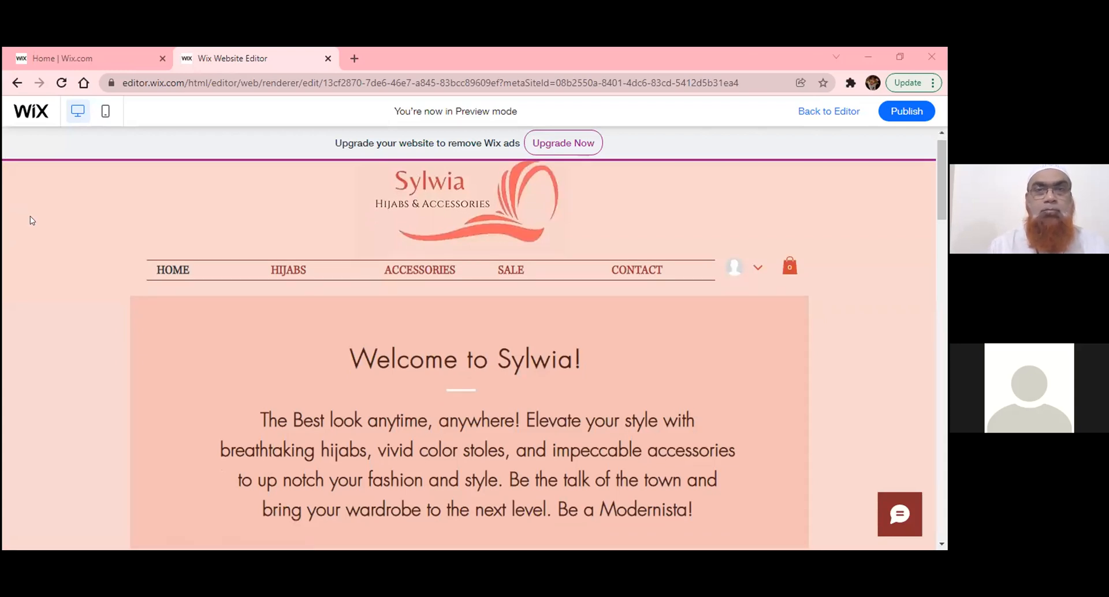
{"action": "scroll", "coordinate": [31, 220], "scroll_direction": "down", "scroll_amount": 6}
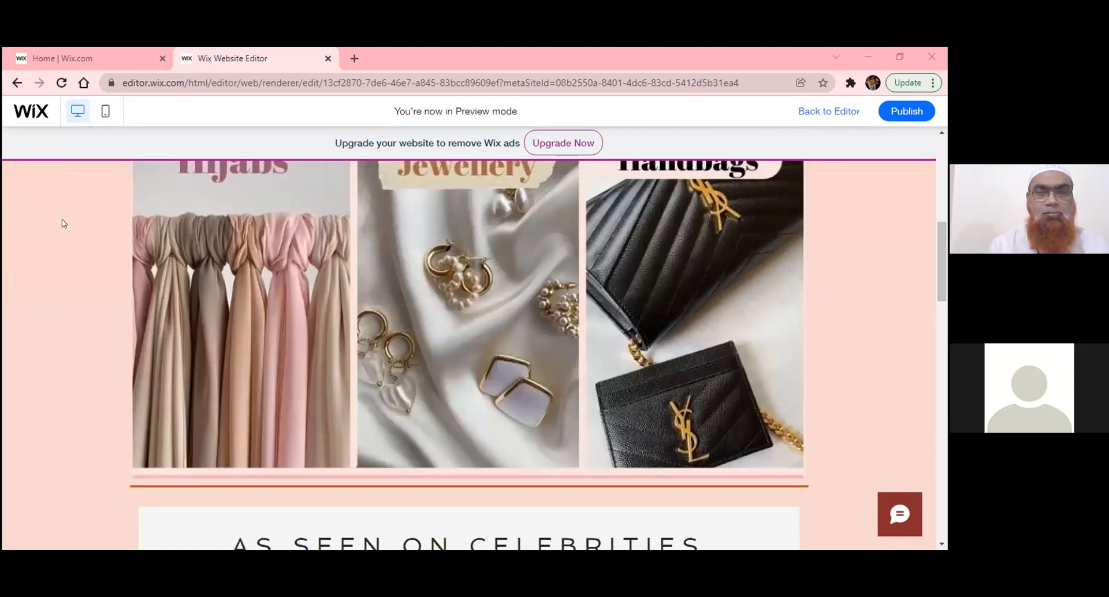
{"action": "scroll", "coordinate": [64, 224], "scroll_direction": "up", "scroll_amount": 1}
{"action": "scroll", "coordinate": [69, 229], "scroll_direction": "up", "scroll_amount": 1}
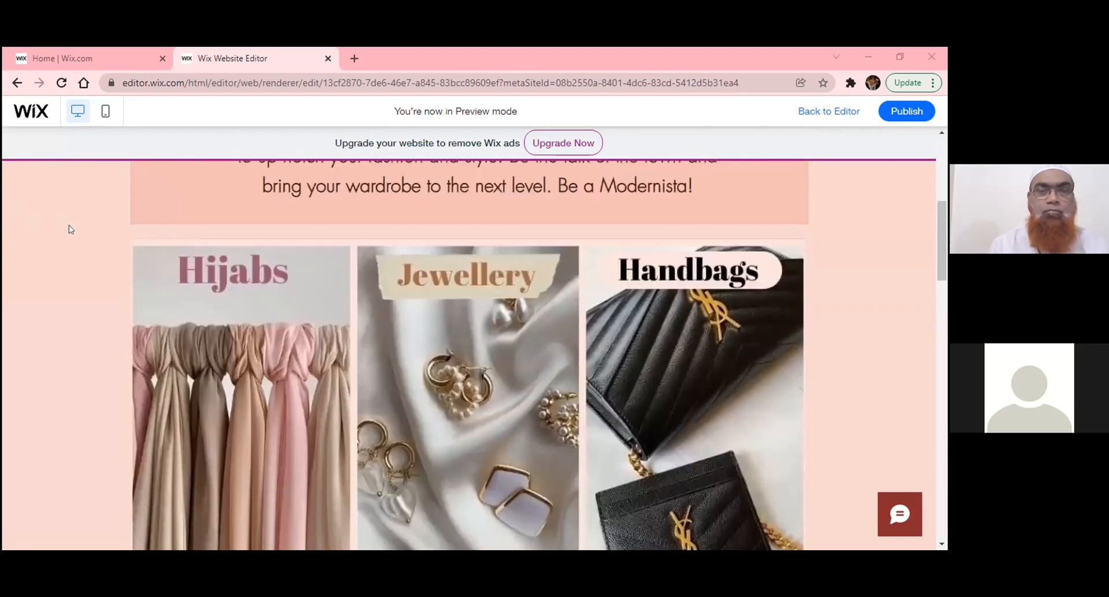
{"action": "scroll", "coordinate": [68, 230], "scroll_direction": "up", "scroll_amount": 3}
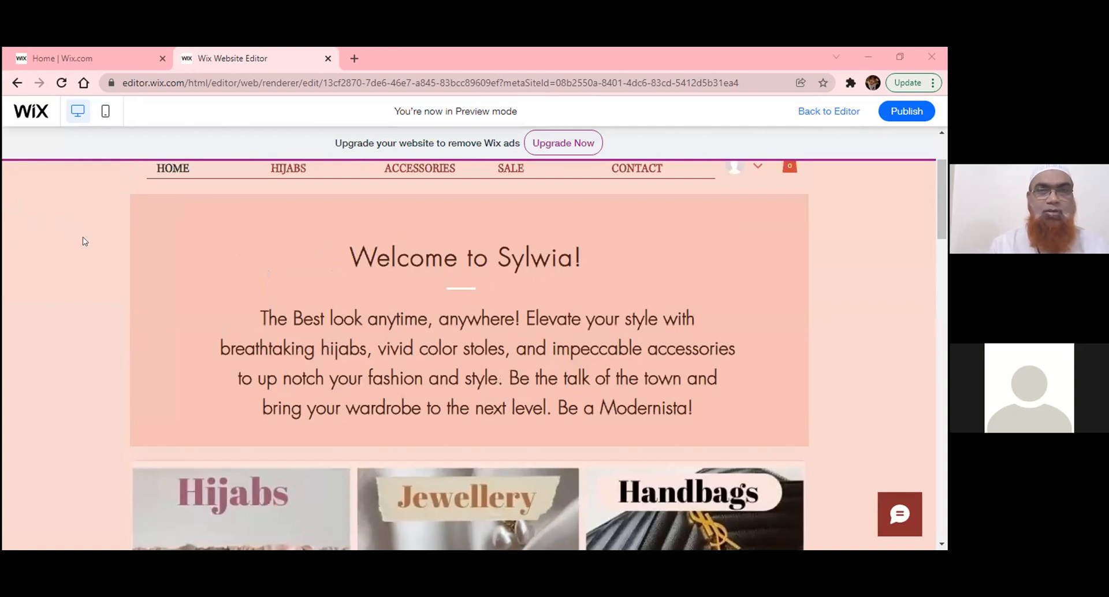
{"action": "scroll", "coordinate": [84, 254], "scroll_direction": "down", "scroll_amount": 4}
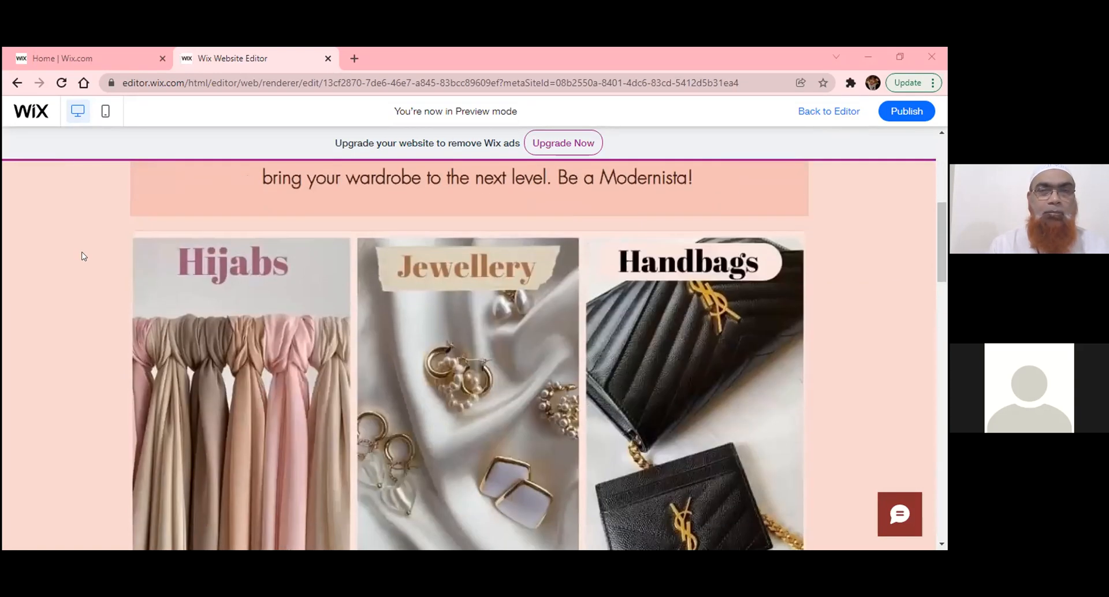
{"action": "scroll", "coordinate": [83, 256], "scroll_direction": "down", "scroll_amount": 5}
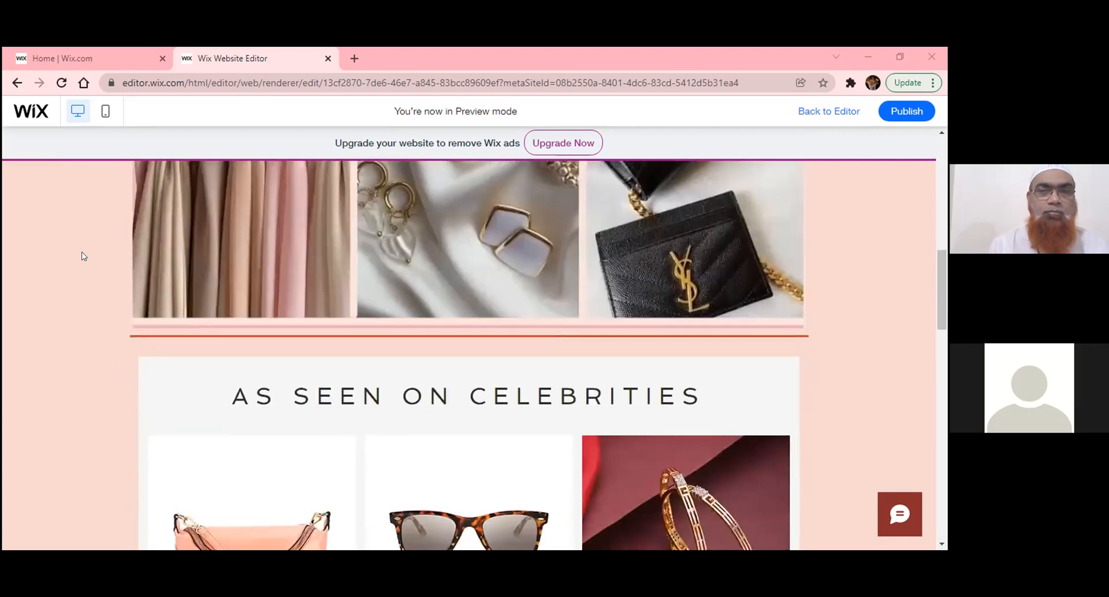
{"action": "scroll", "coordinate": [83, 256], "scroll_direction": "down", "scroll_amount": 2}
{"action": "scroll", "coordinate": [83, 256], "scroll_direction": "down", "scroll_amount": 2}
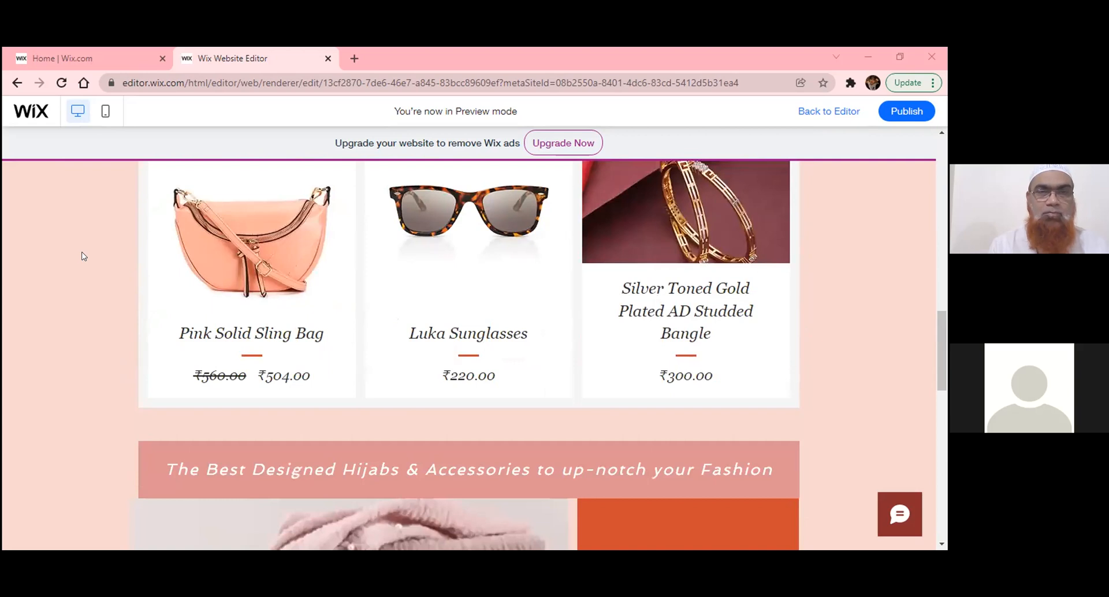
{"action": "scroll", "coordinate": [83, 256], "scroll_direction": "down", "scroll_amount": 6}
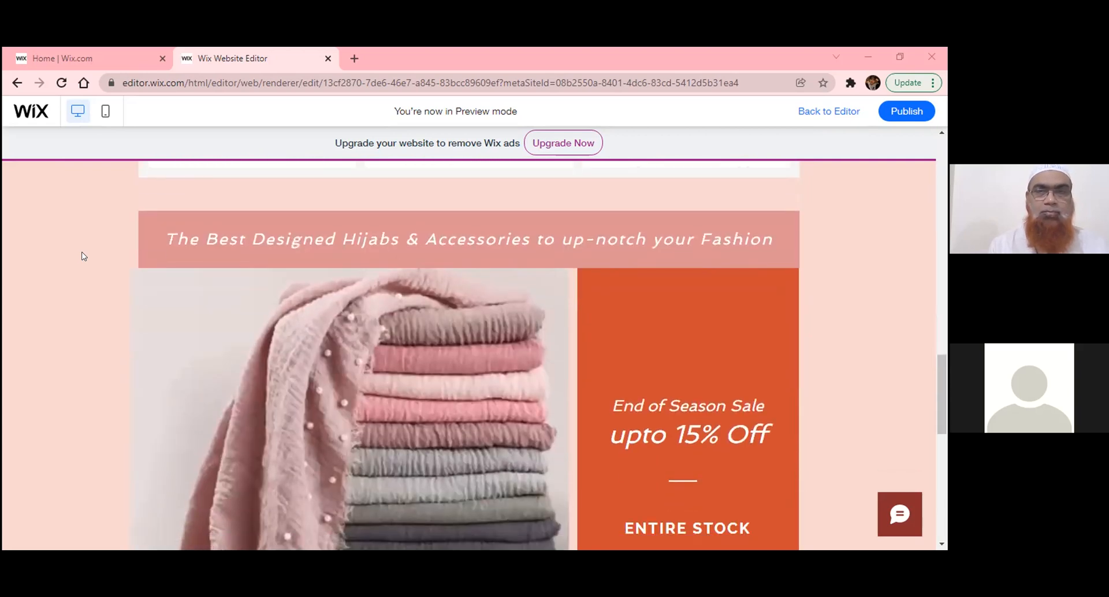
{"action": "scroll", "coordinate": [83, 256], "scroll_direction": "down", "scroll_amount": 9}
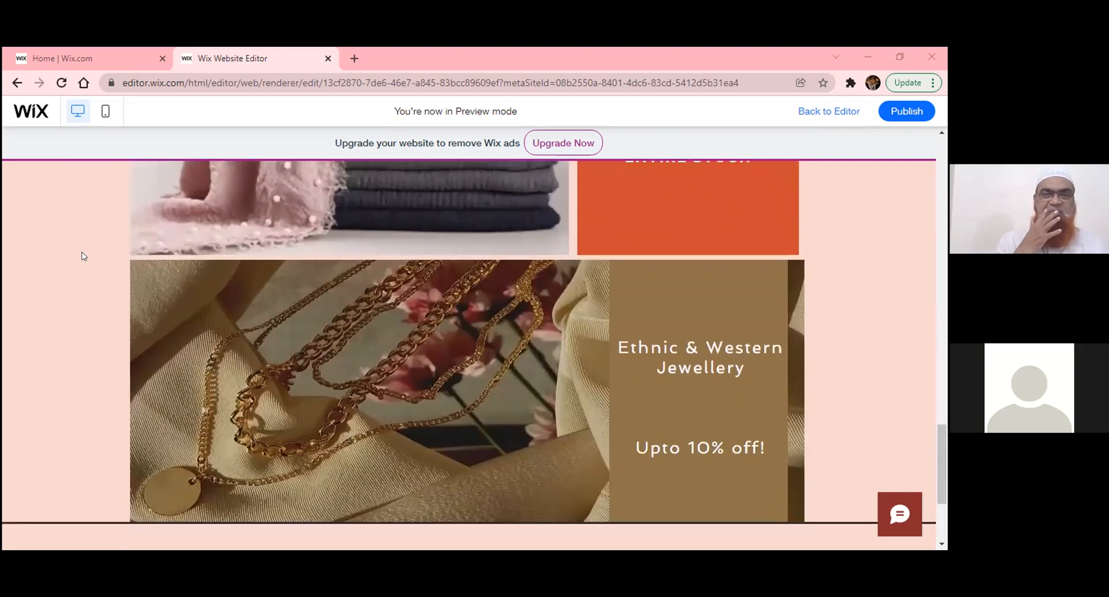
{"action": "scroll", "coordinate": [83, 256], "scroll_direction": "up", "scroll_amount": 2}
{"action": "scroll", "coordinate": [83, 256], "scroll_direction": "up", "scroll_amount": 2}
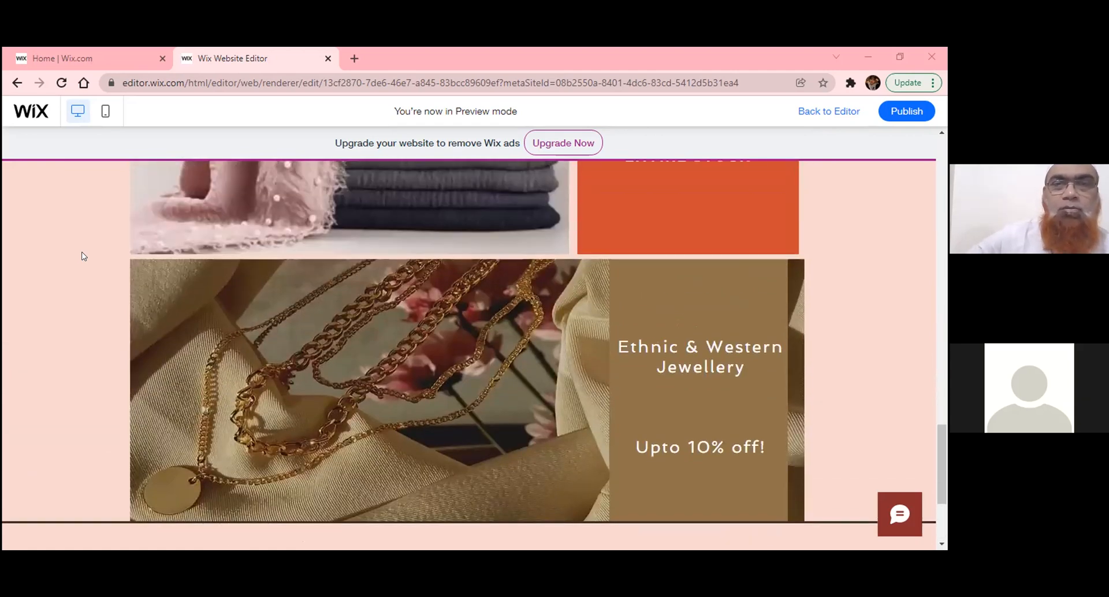
{"action": "scroll", "coordinate": [83, 256], "scroll_direction": "up", "scroll_amount": 15}
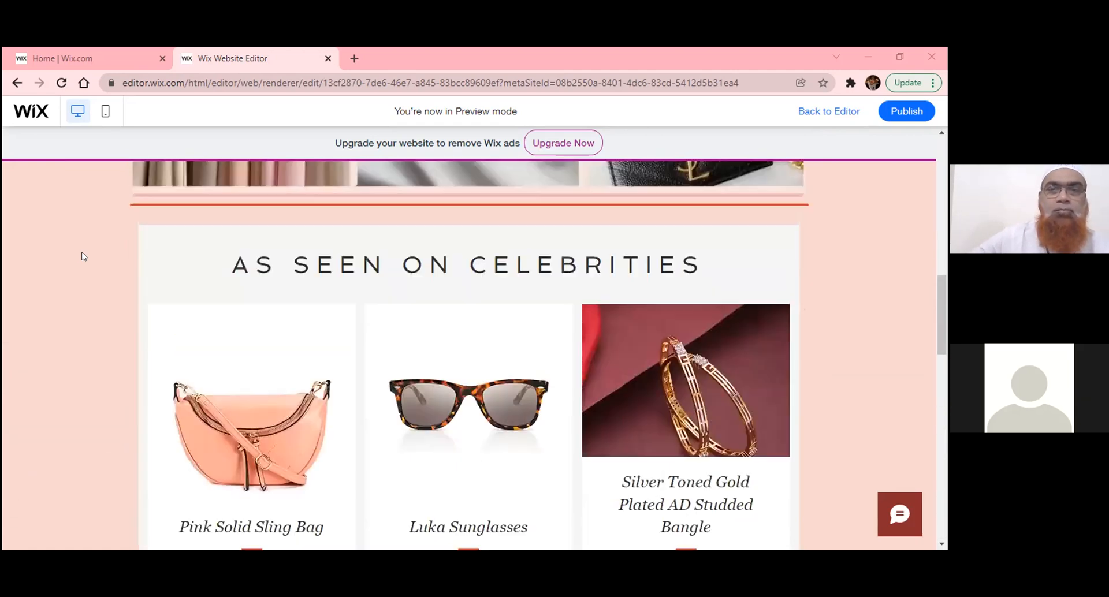
{"action": "scroll", "coordinate": [83, 255], "scroll_direction": "up", "scroll_amount": 4}
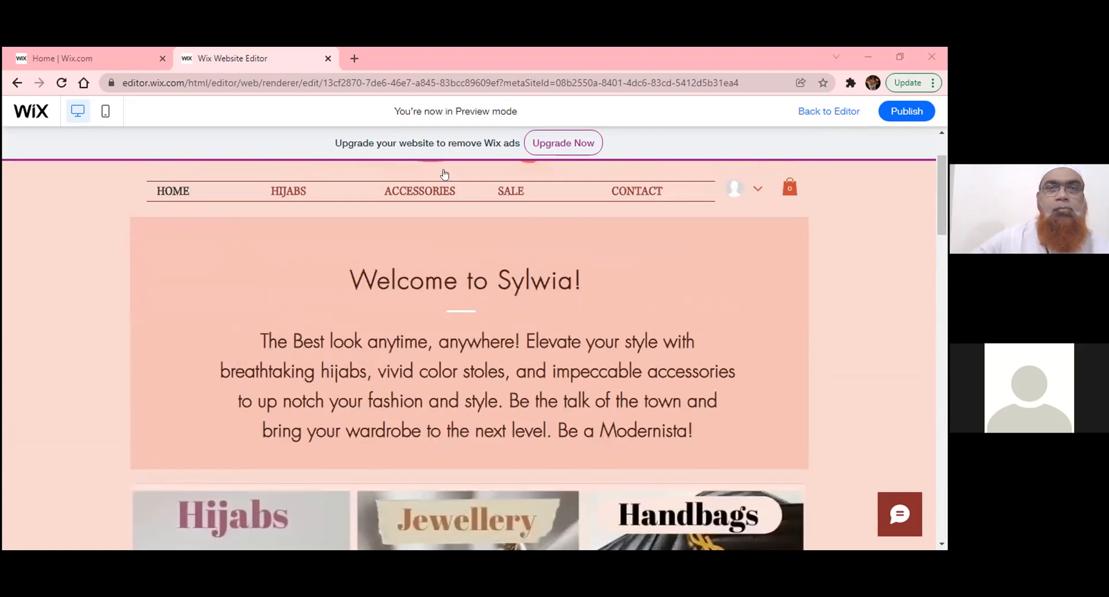
Browse the HIJABS shop grid and open the Luxurious Hijab(Green) product at ₹600.00
{"action": "left_click", "coordinate": [294, 197]}
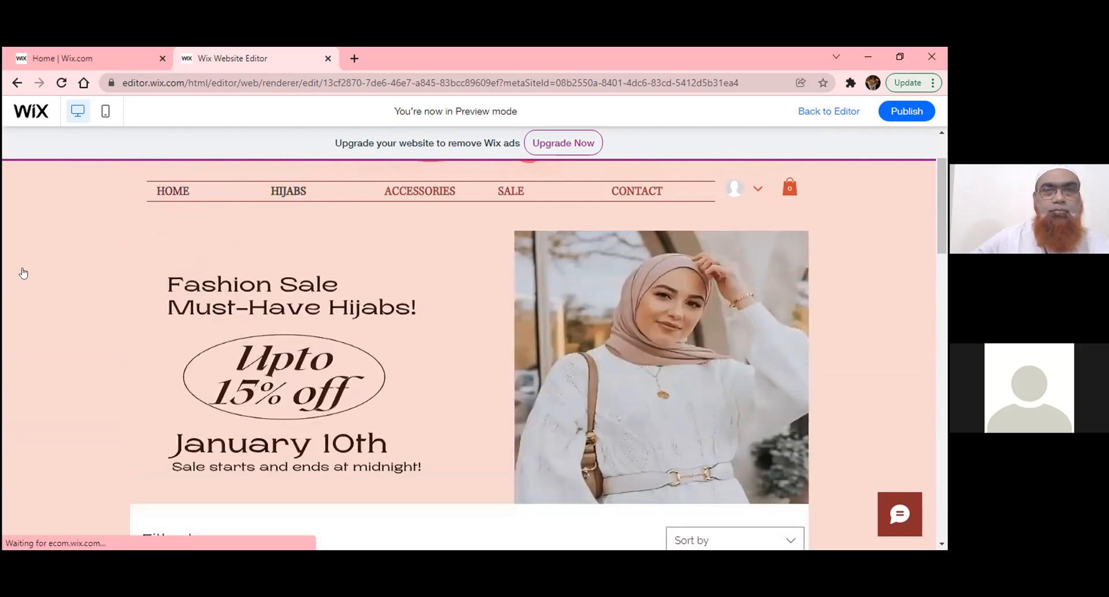
{"action": "scroll", "coordinate": [35, 265], "scroll_direction": "up", "scroll_amount": 2}
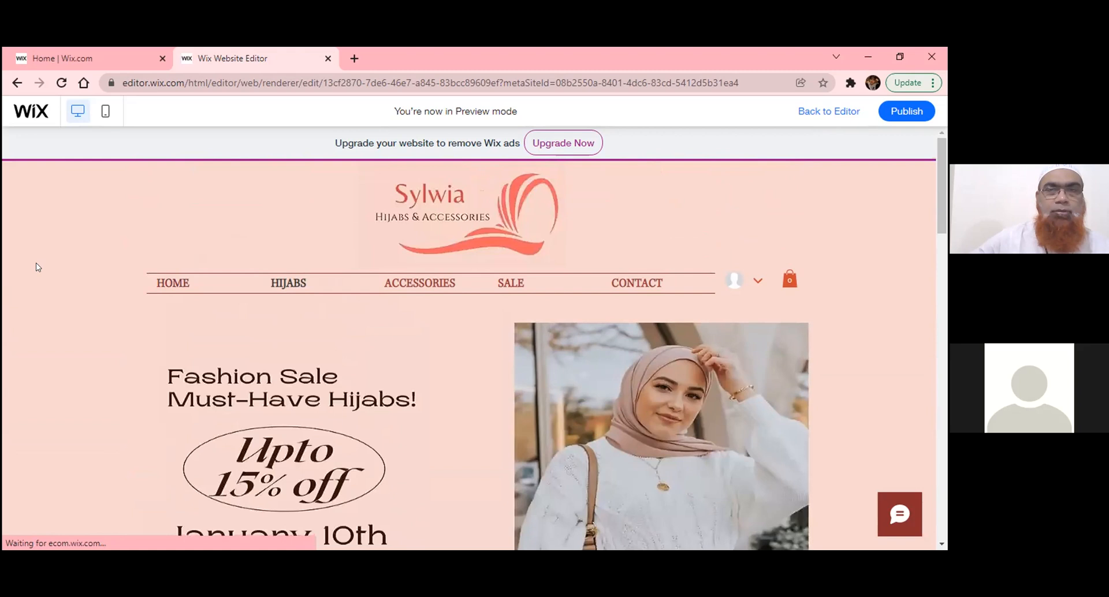
{"action": "scroll", "coordinate": [36, 266], "scroll_direction": "down", "scroll_amount": 4}
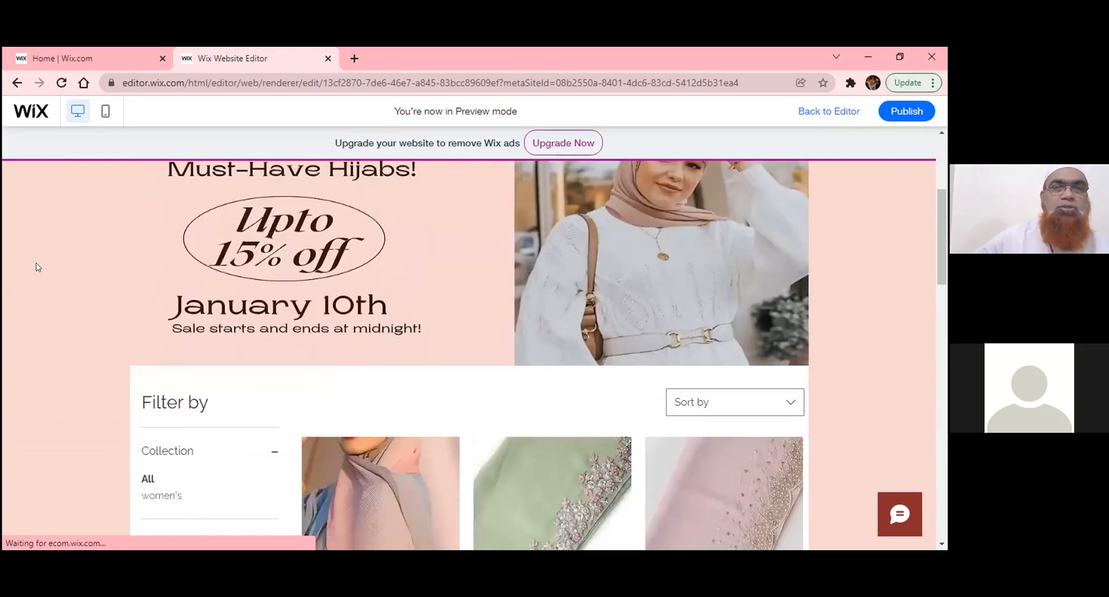
{"action": "scroll", "coordinate": [36, 267], "scroll_direction": "down", "scroll_amount": 2}
{"action": "scroll", "coordinate": [36, 267], "scroll_direction": "up", "scroll_amount": 4}
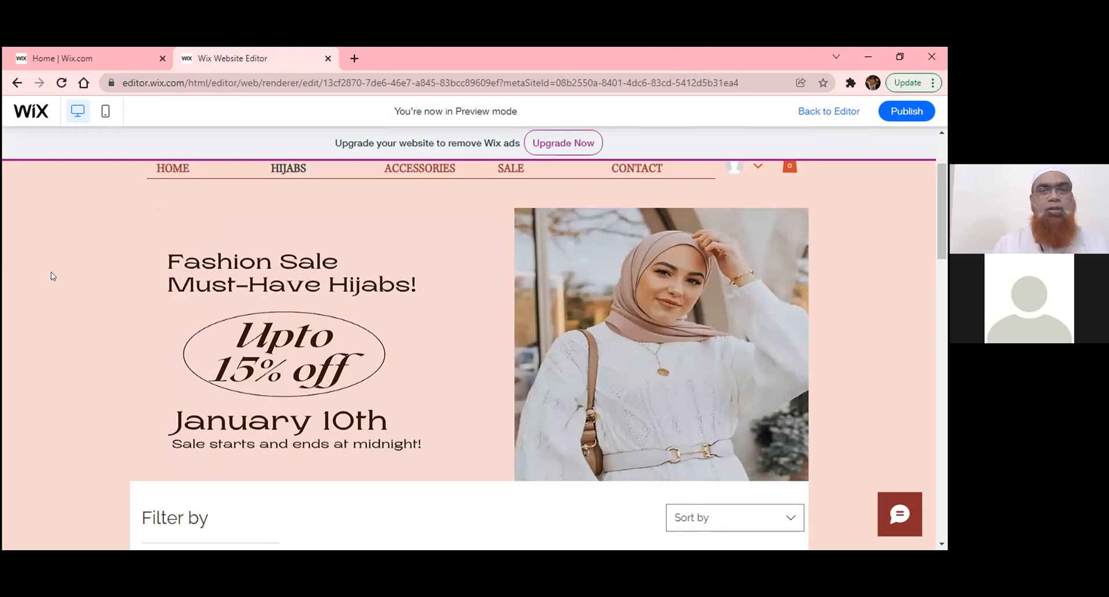
{"action": "scroll", "coordinate": [52, 276], "scroll_direction": "down", "scroll_amount": 2}
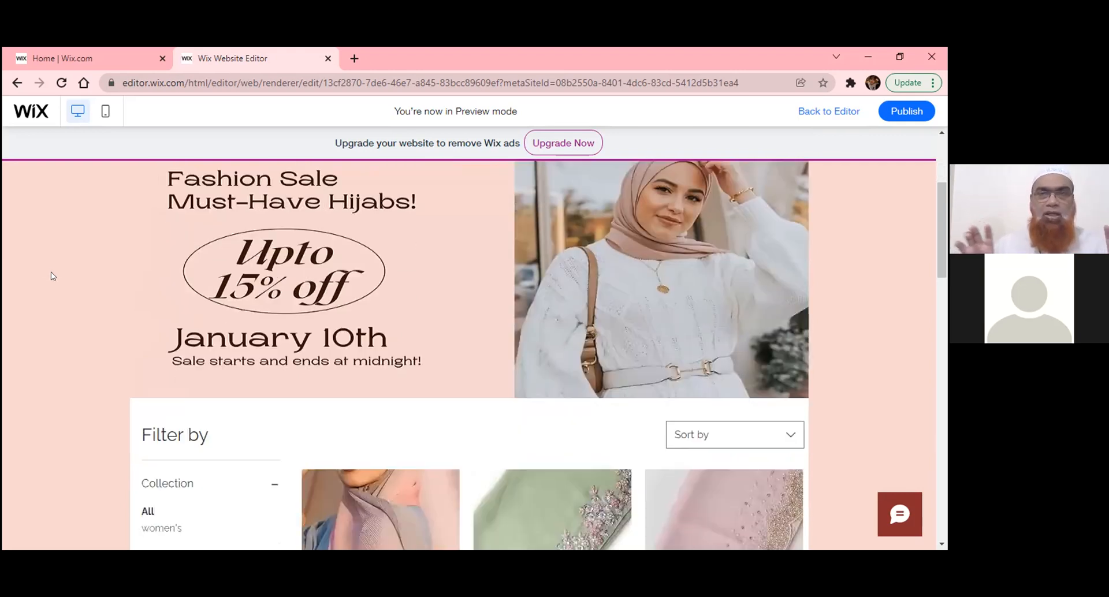
{"action": "scroll", "coordinate": [52, 276], "scroll_direction": "up", "scroll_amount": 2}
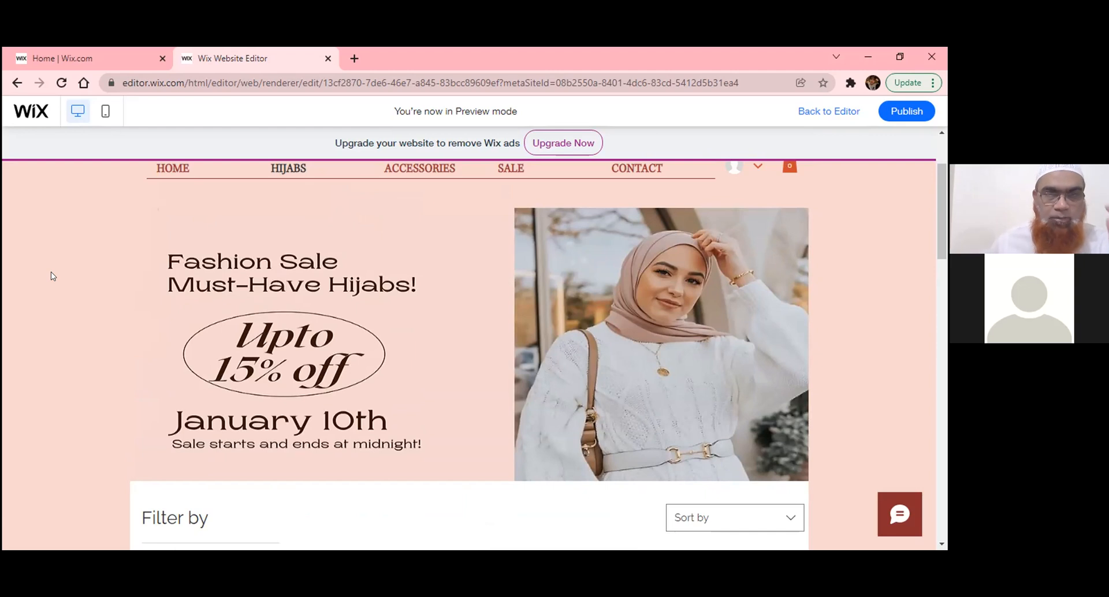
{"action": "scroll", "coordinate": [252, 399], "scroll_direction": "down", "scroll_amount": 6}
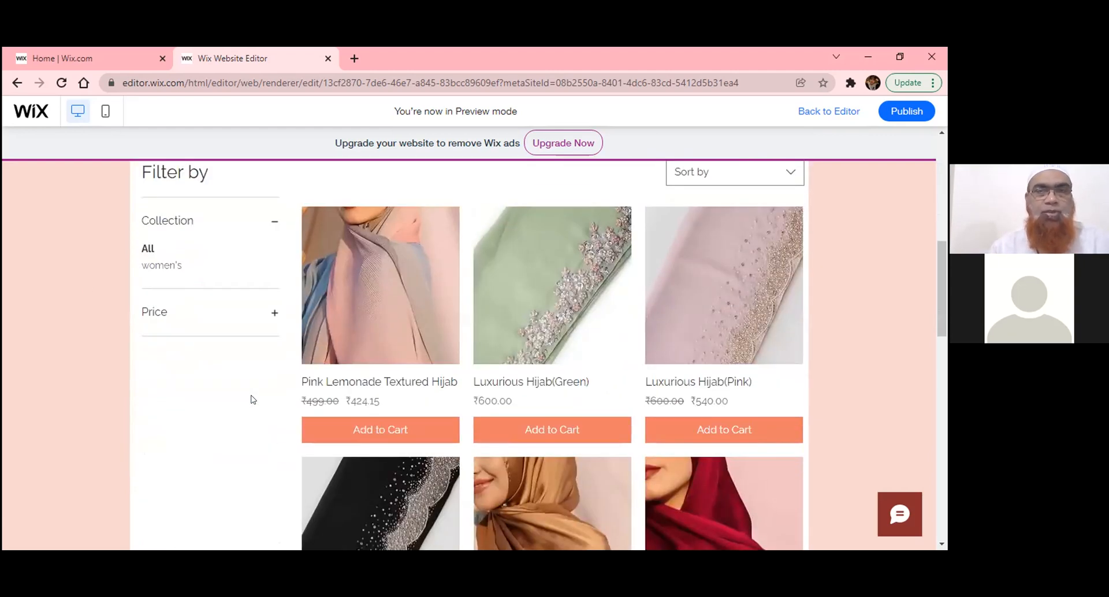
{"action": "scroll", "coordinate": [252, 398], "scroll_direction": "down", "scroll_amount": 2}
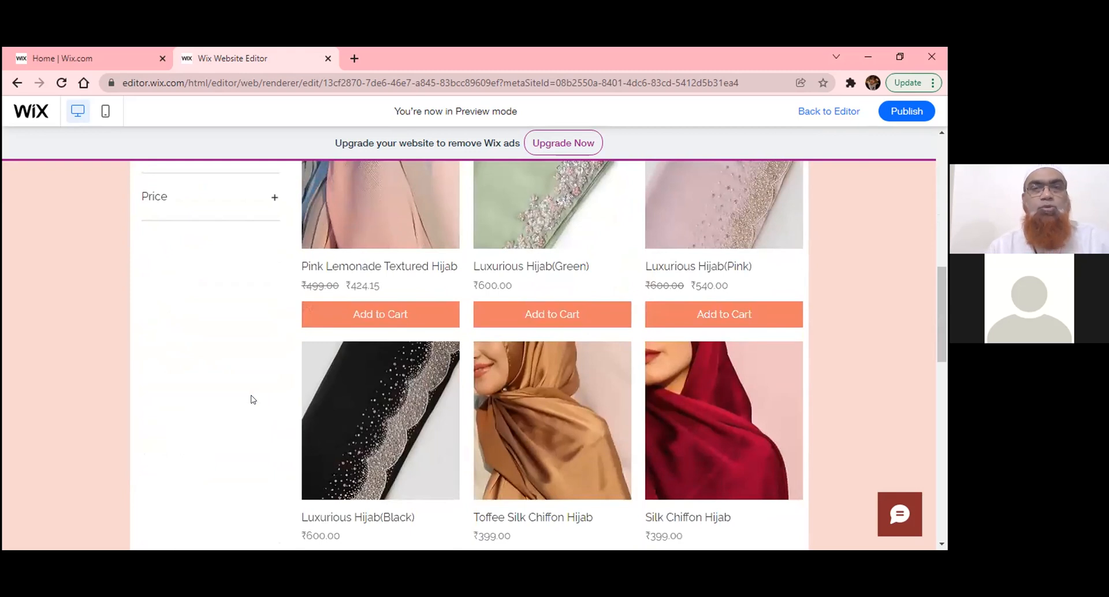
{"action": "scroll", "coordinate": [252, 398], "scroll_direction": "up", "scroll_amount": 2}
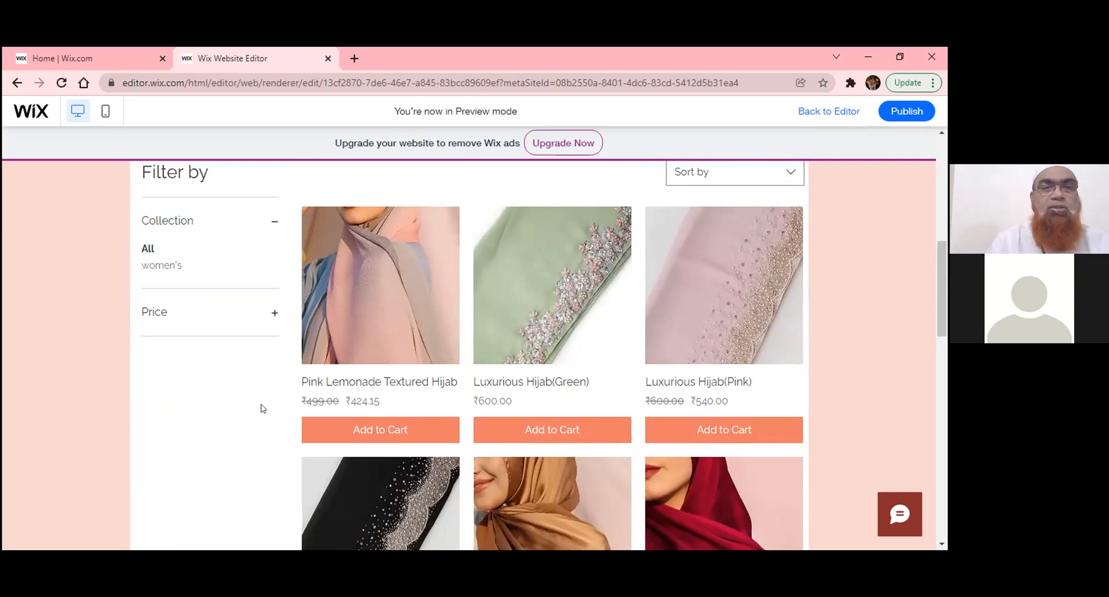
{"action": "left_click", "coordinate": [555, 286]}
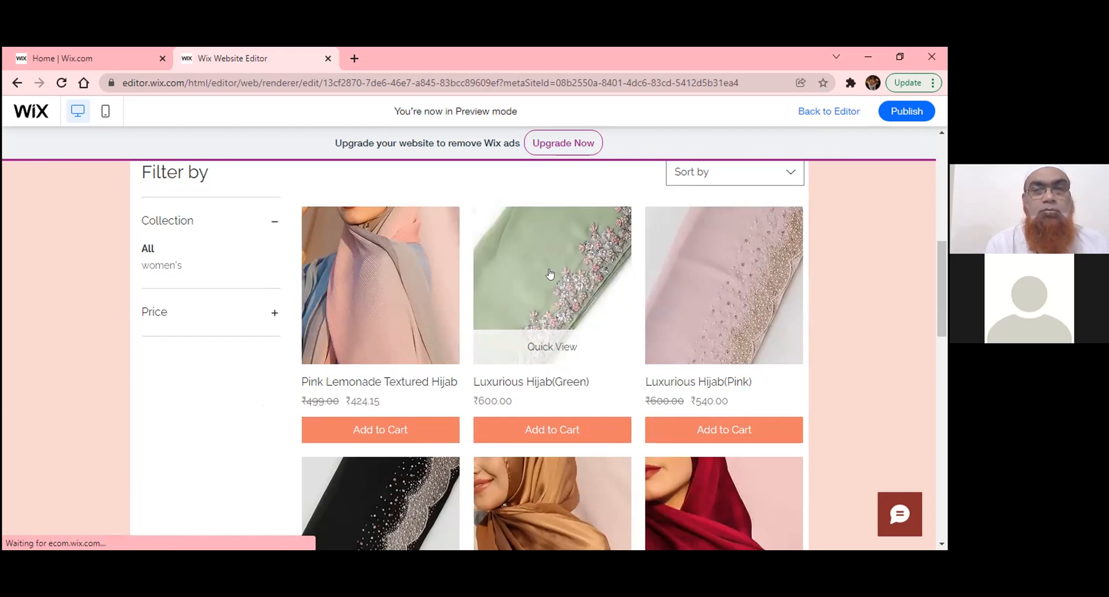
Add Luxurious Hijab(Green) to the cart, then remove it so the cart is empty
{"action": "scroll", "coordinate": [303, 296], "scroll_direction": "up", "scroll_amount": 7}
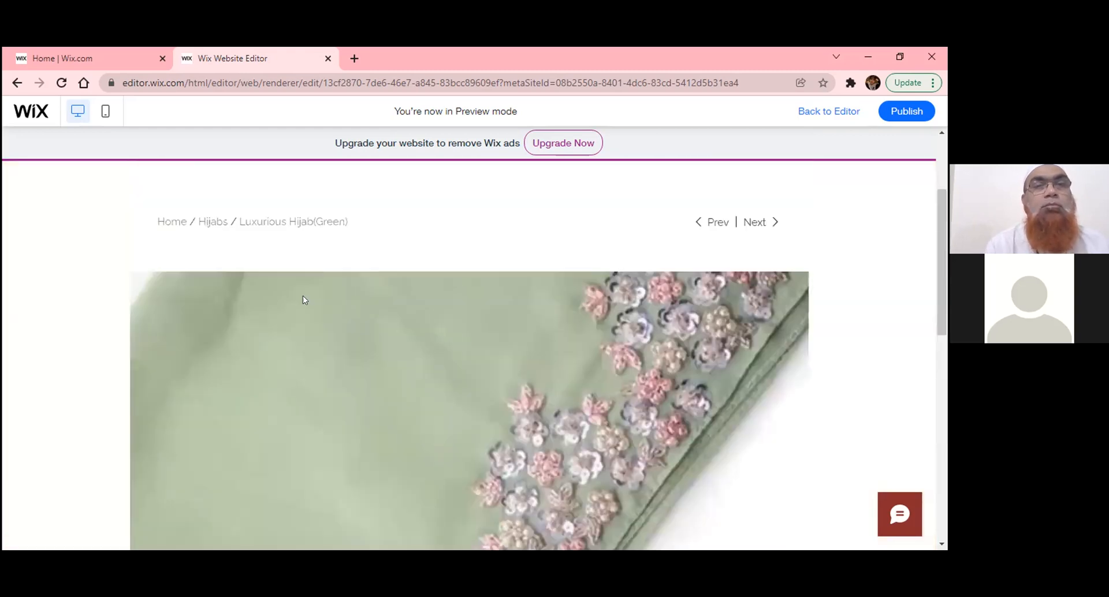
{"action": "scroll", "coordinate": [24, 262], "scroll_direction": "down", "scroll_amount": 5}
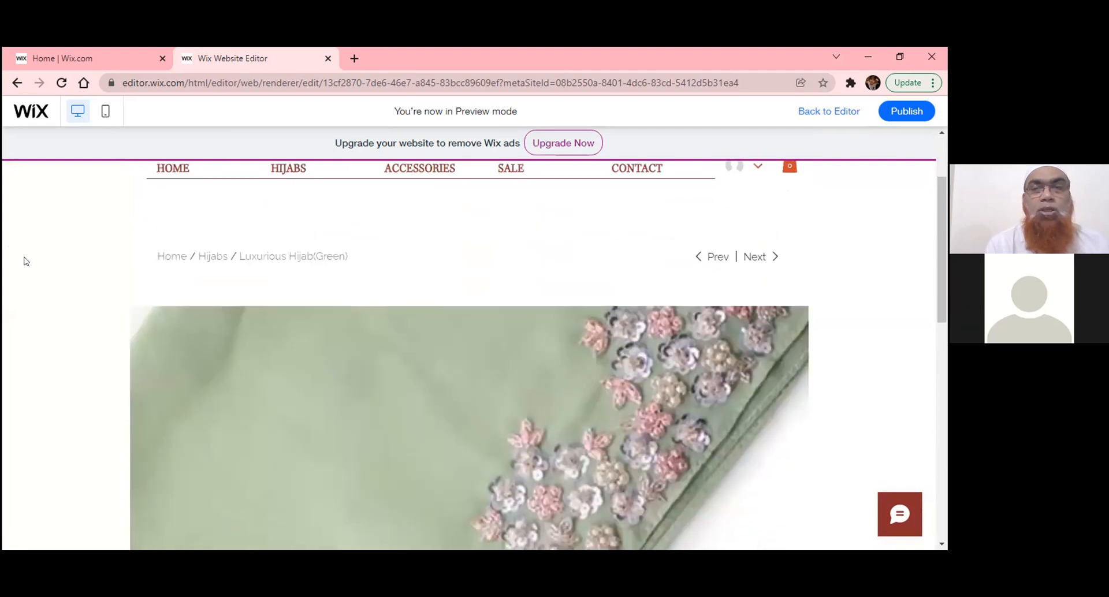
{"action": "scroll", "coordinate": [24, 261], "scroll_direction": "down", "scroll_amount": 2}
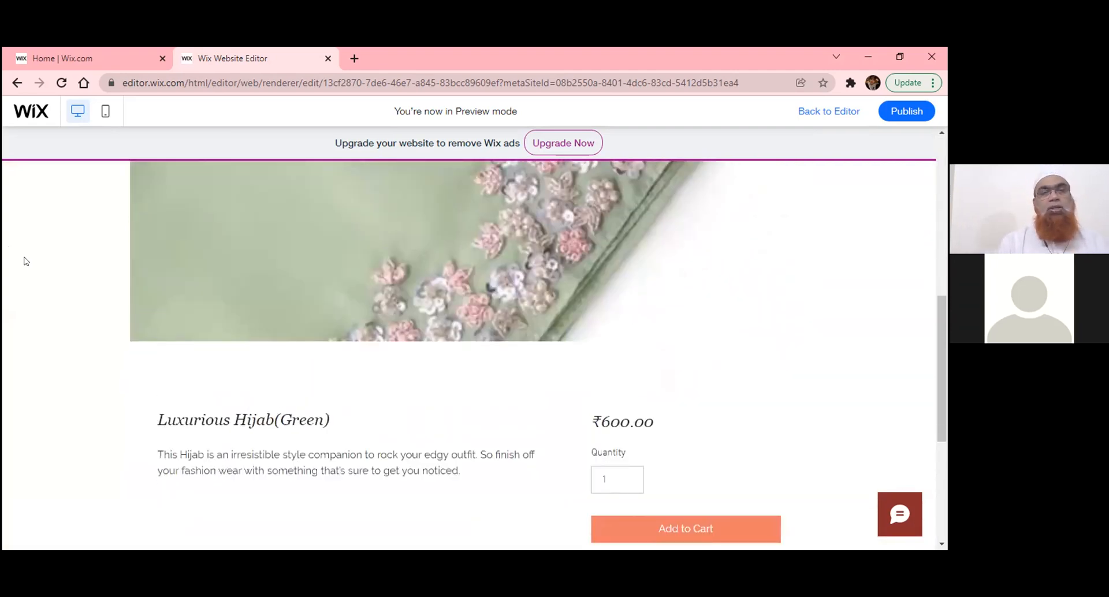
{"action": "scroll", "coordinate": [29, 264], "scroll_direction": "down", "scroll_amount": 2}
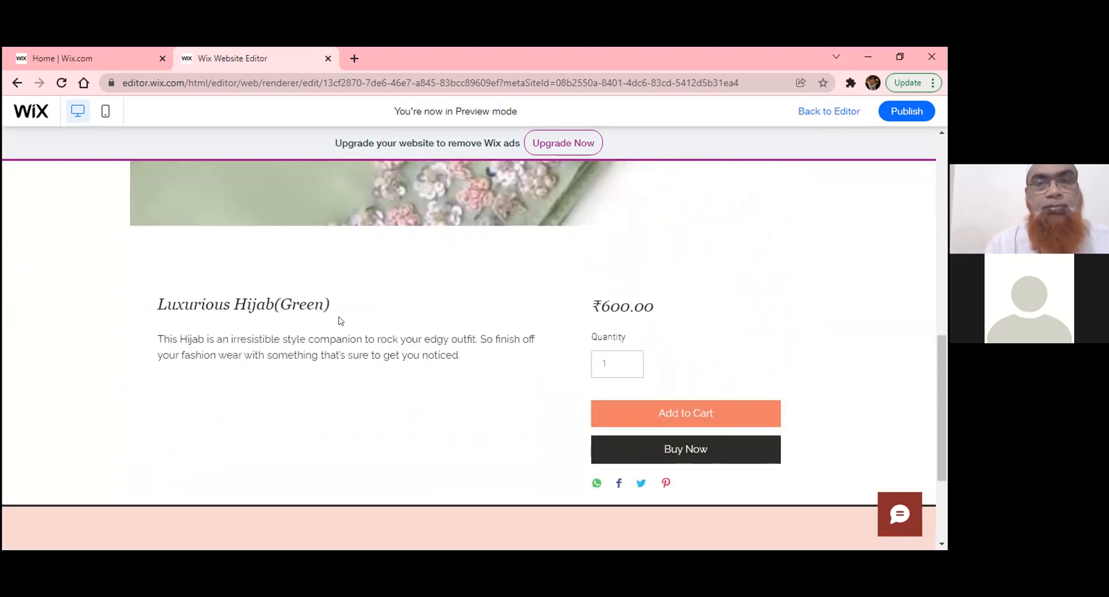
{"action": "left_click", "coordinate": [657, 409]}
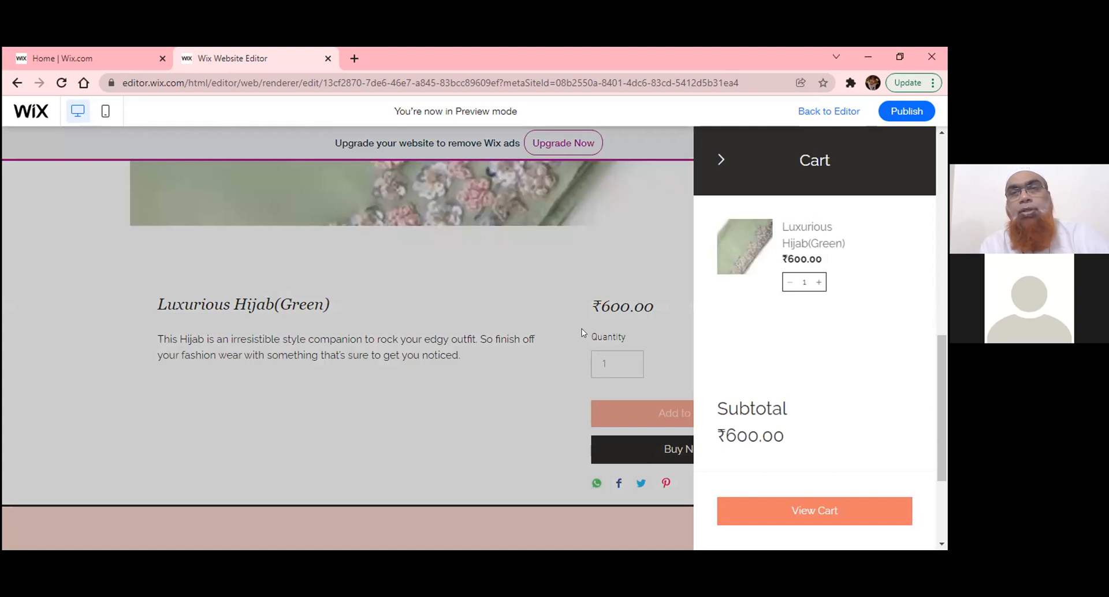
{"action": "scroll", "coordinate": [658, 265], "scroll_direction": "up", "scroll_amount": 2}
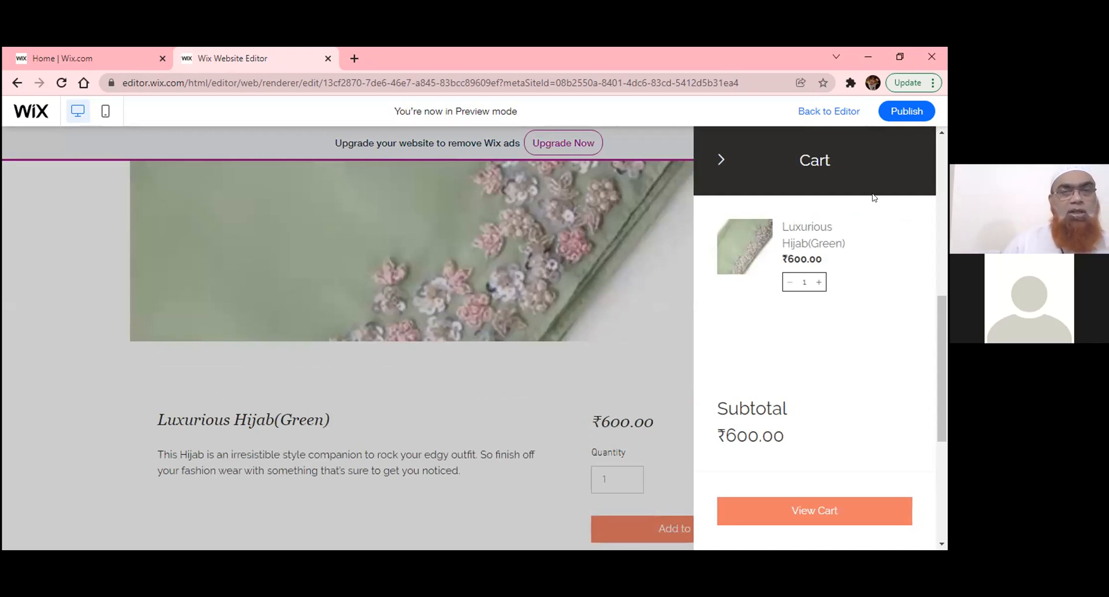
{"action": "left_click", "coordinate": [907, 228]}
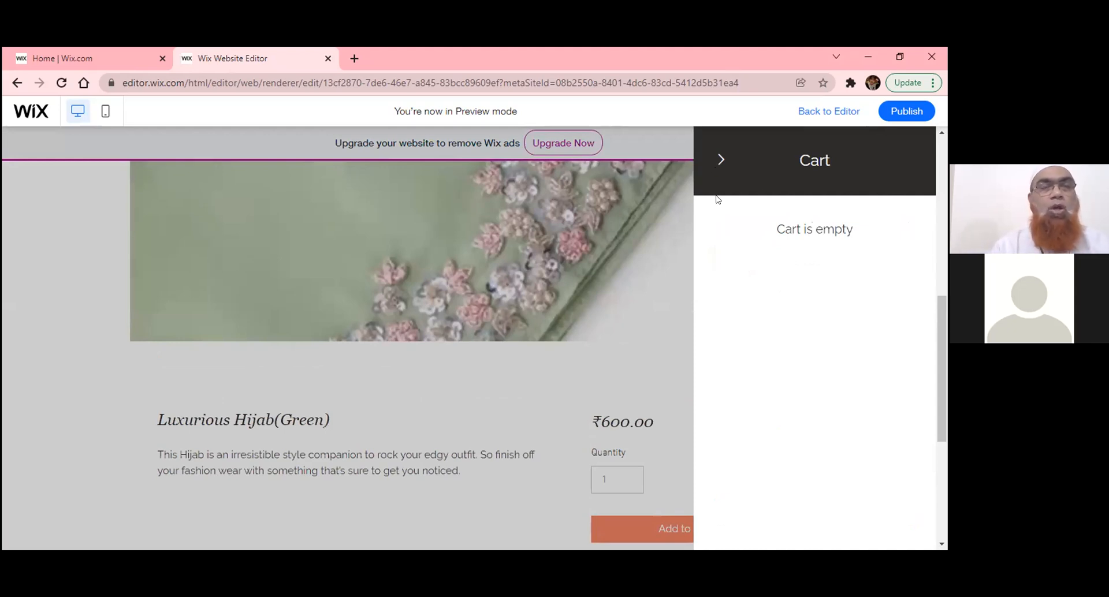
Close the empty Cart panel and scroll through the page up and down
{"action": "left_click", "coordinate": [722, 159]}
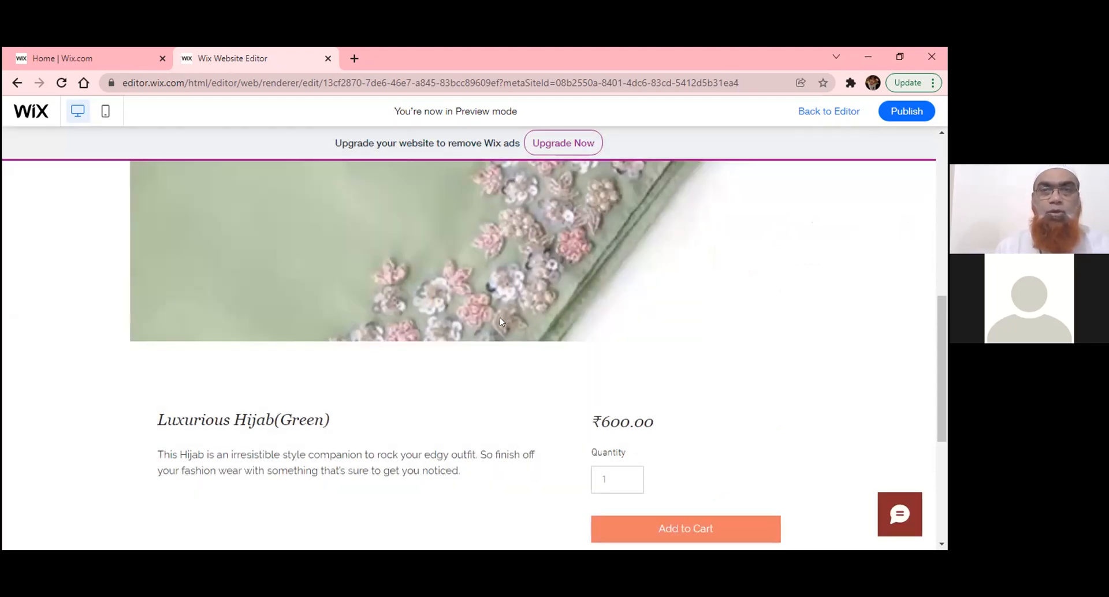
{"action": "scroll", "coordinate": [500, 321], "scroll_direction": "up", "scroll_amount": 5}
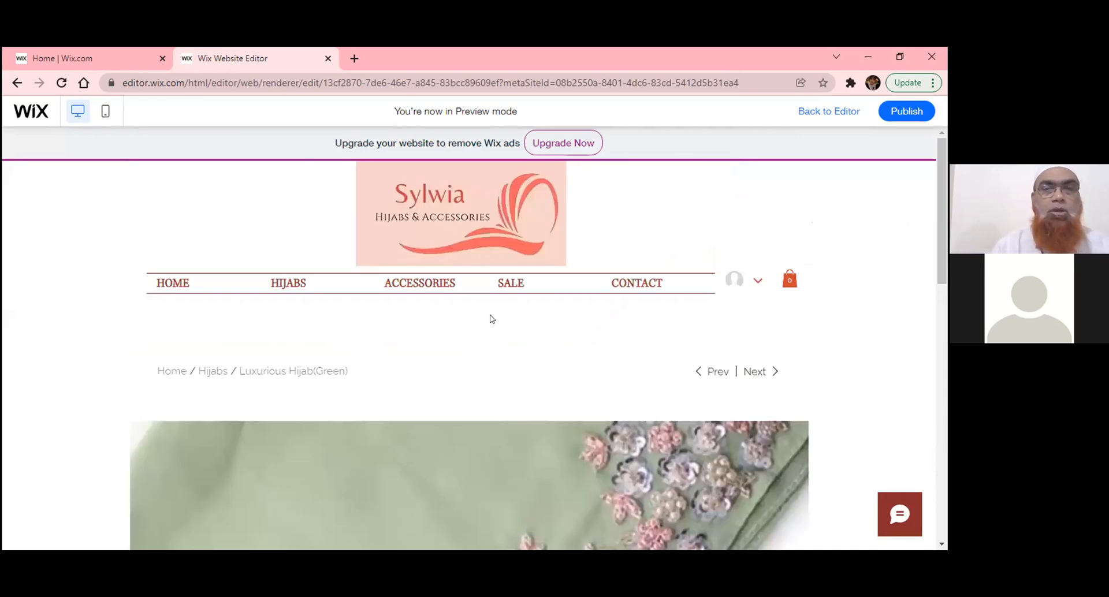
{"action": "scroll", "coordinate": [491, 319], "scroll_direction": "down", "scroll_amount": 10}
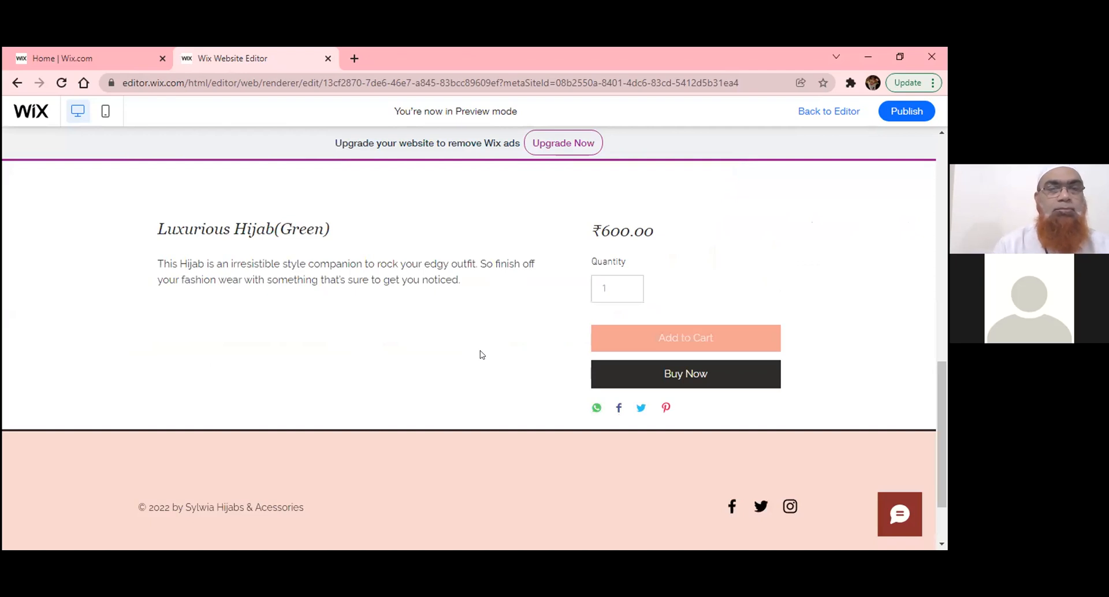
{"action": "scroll", "coordinate": [347, 324], "scroll_direction": "up", "scroll_amount": 10}
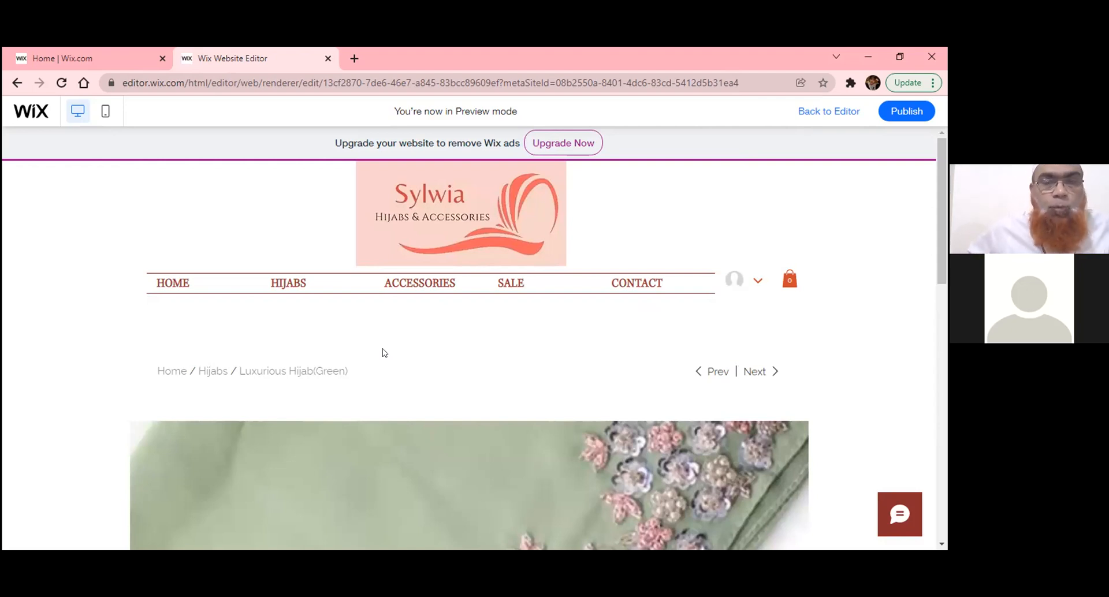
{"action": "scroll", "coordinate": [347, 338], "scroll_direction": "down", "scroll_amount": 2}
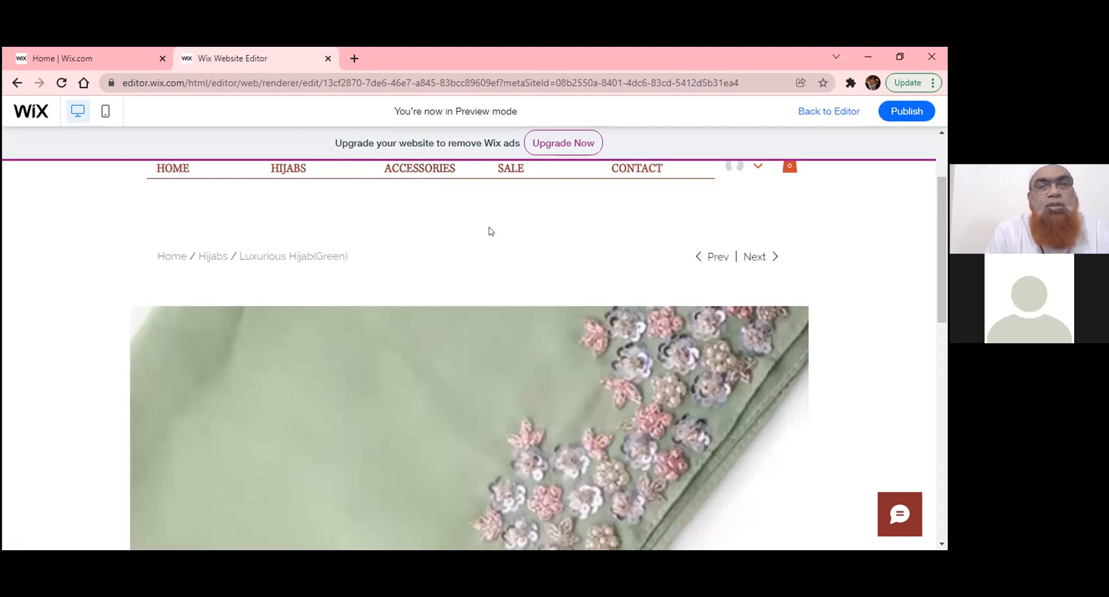
{"action": "scroll", "coordinate": [488, 234], "scroll_direction": "up", "scroll_amount": 1}
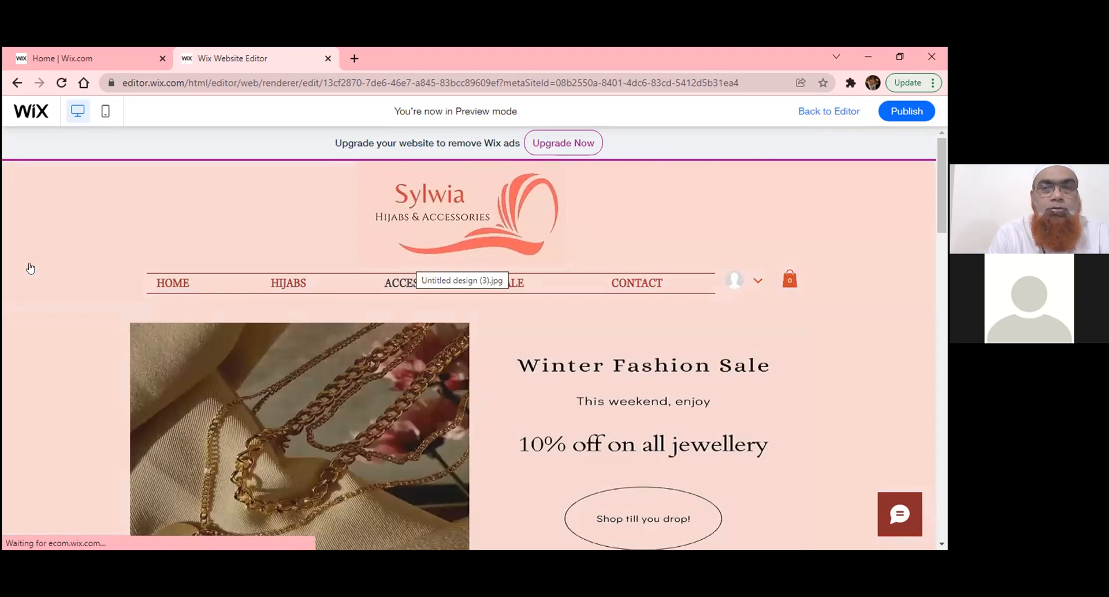
Scroll the Accessories grid past Minimalistic Ring set (₹490.00), Zaveri Pearls Earrings and Luka Sunglasses
{"action": "scroll", "coordinate": [99, 276], "scroll_direction": "down", "scroll_amount": 1}
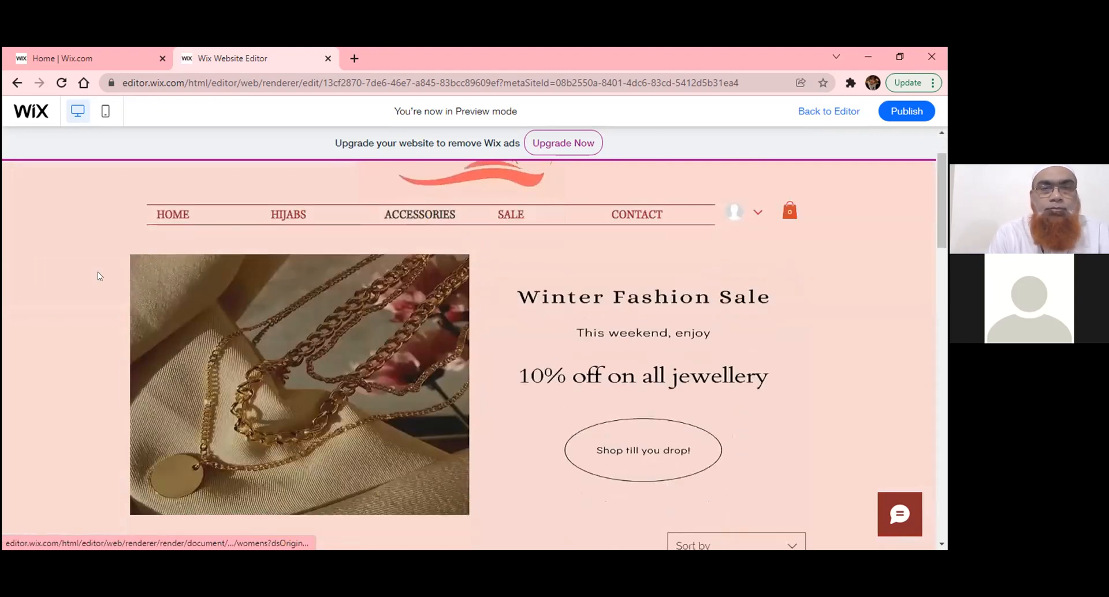
{"action": "scroll", "coordinate": [99, 276], "scroll_direction": "down", "scroll_amount": 3}
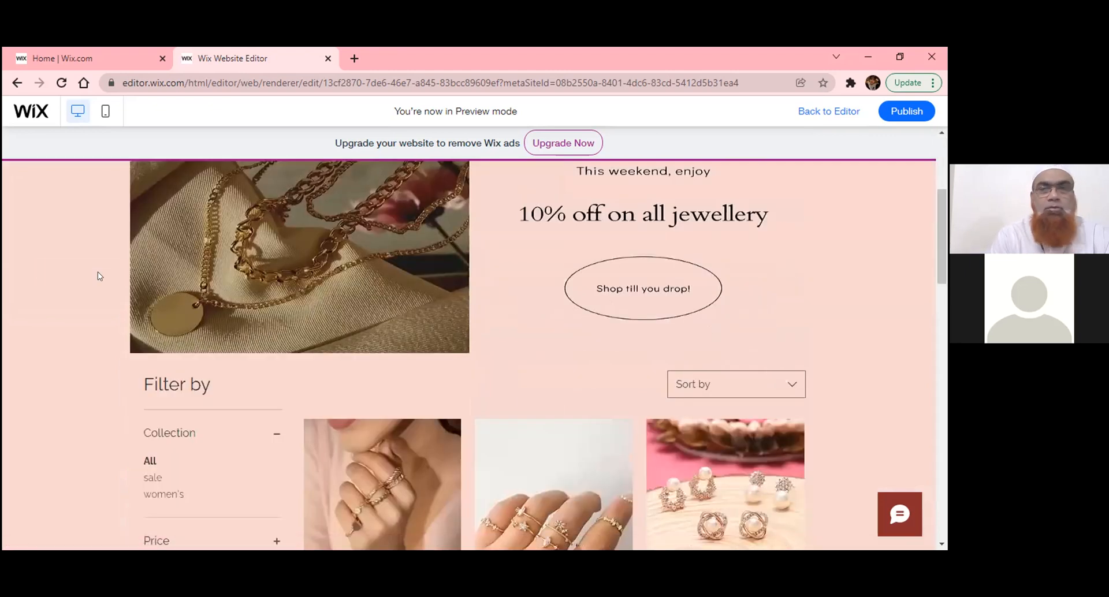
{"action": "scroll", "coordinate": [104, 295], "scroll_direction": "down", "scroll_amount": 4}
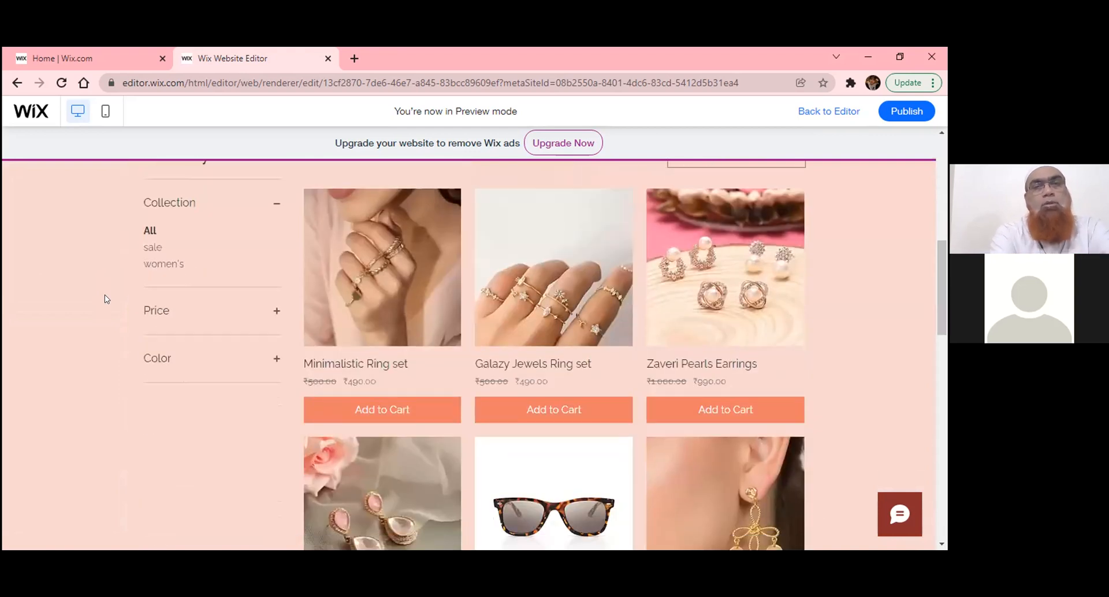
{"action": "scroll", "coordinate": [81, 384], "scroll_direction": "down", "scroll_amount": 2}
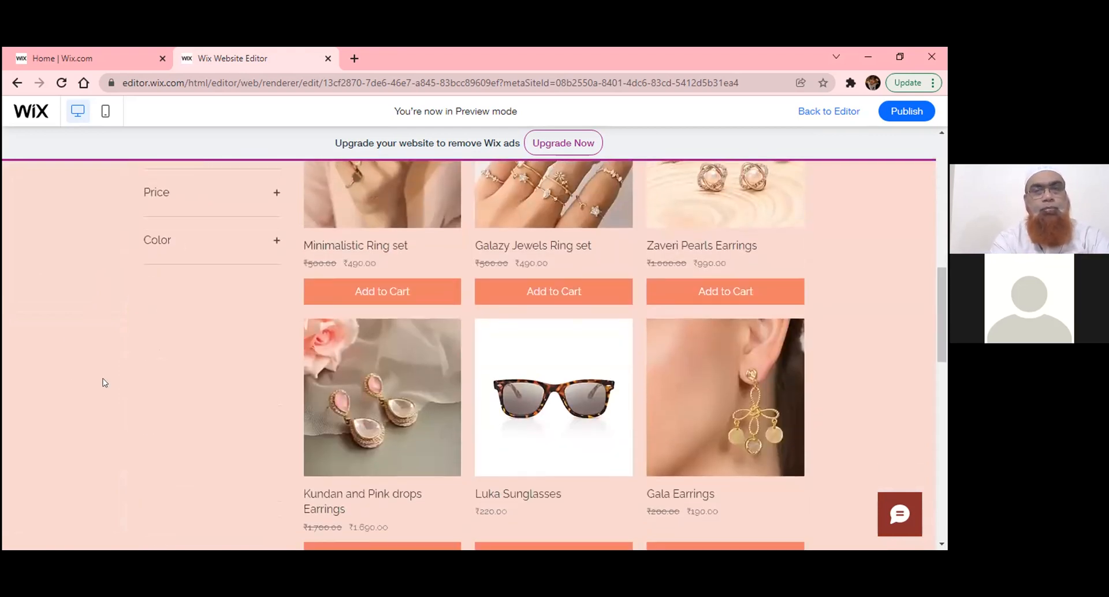
{"action": "scroll", "coordinate": [104, 379], "scroll_direction": "down", "scroll_amount": 2}
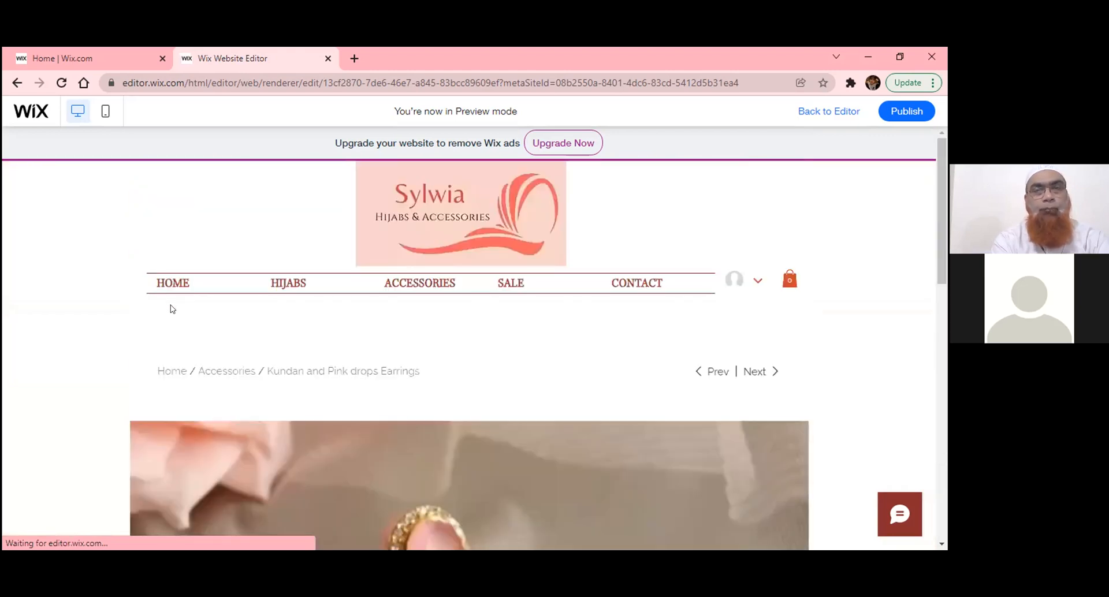
Scroll through the earrings product page, then go to the SALE page
{"action": "scroll", "coordinate": [171, 303], "scroll_direction": "down", "scroll_amount": 4}
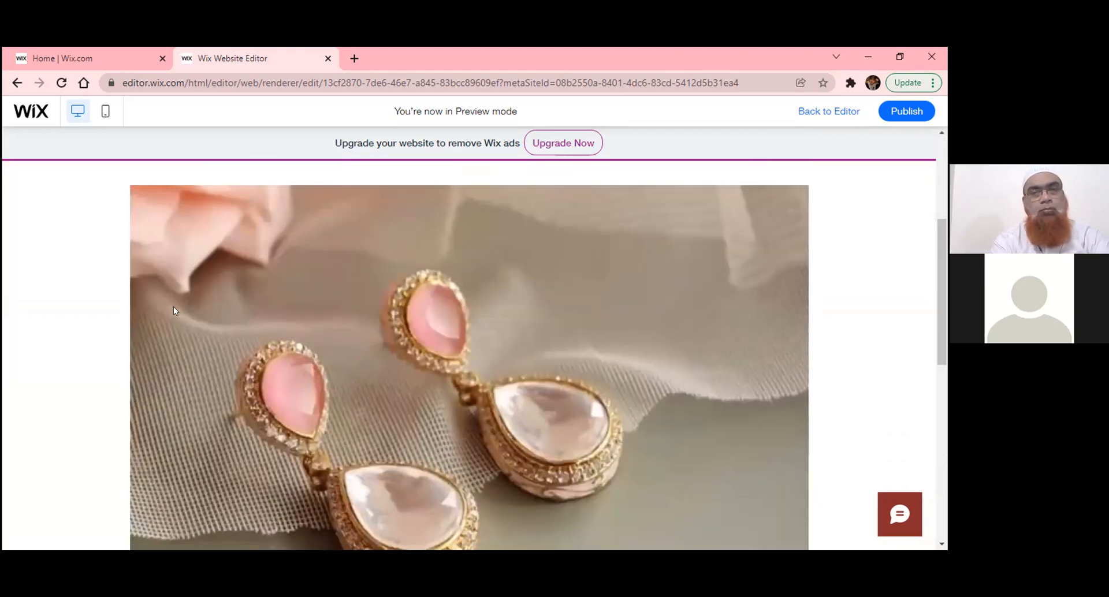
{"action": "scroll", "coordinate": [257, 383], "scroll_direction": "down", "scroll_amount": 3}
{"action": "scroll", "coordinate": [257, 382], "scroll_direction": "down", "scroll_amount": 3}
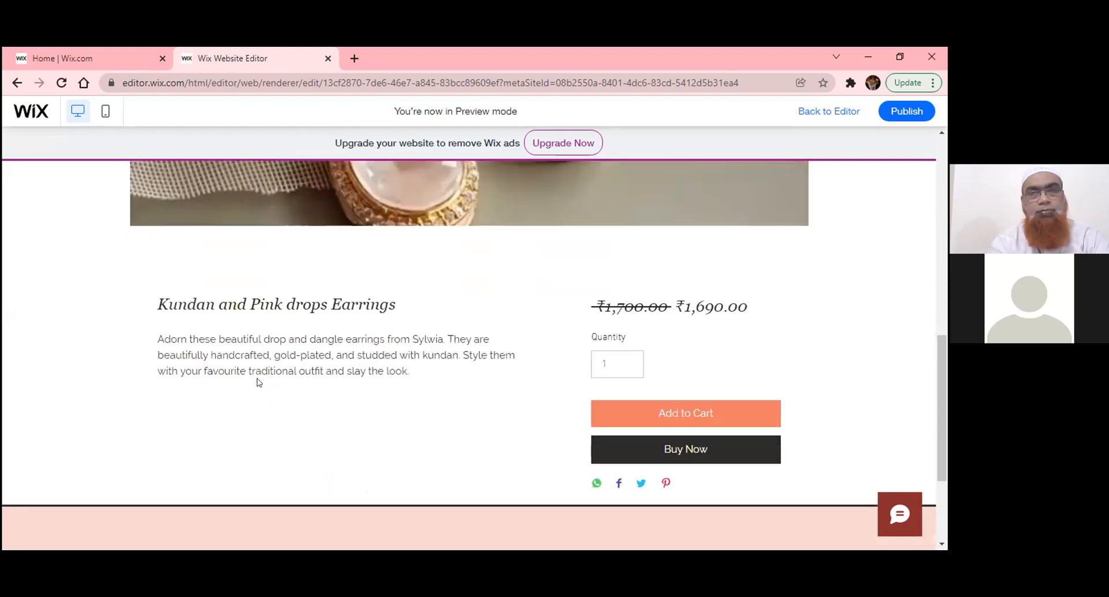
{"action": "scroll", "coordinate": [258, 383], "scroll_direction": "up", "scroll_amount": 10}
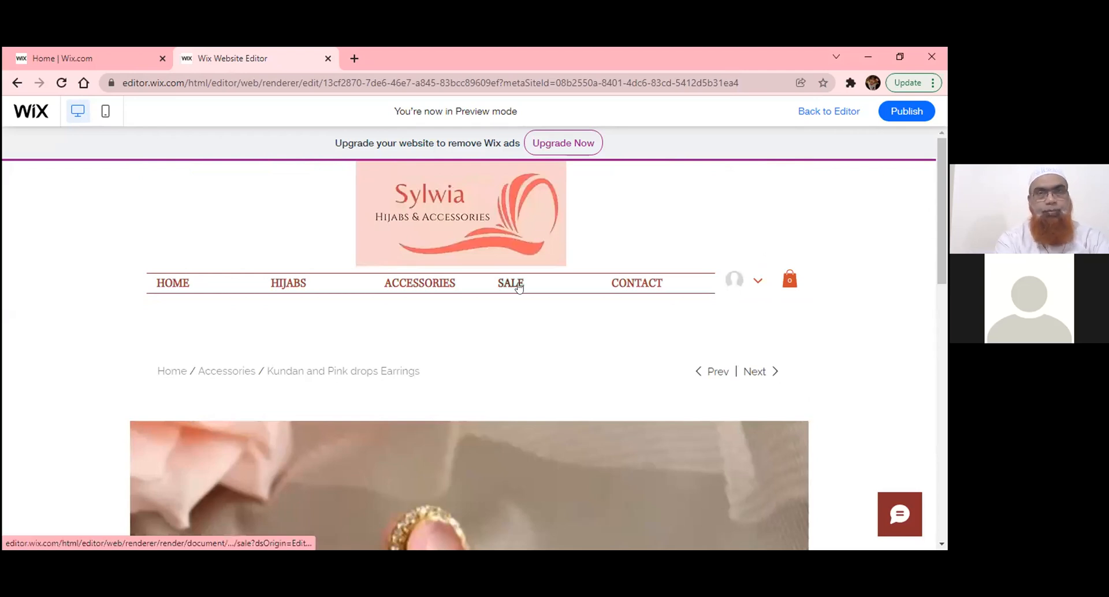
{"action": "left_click", "coordinate": [519, 287]}
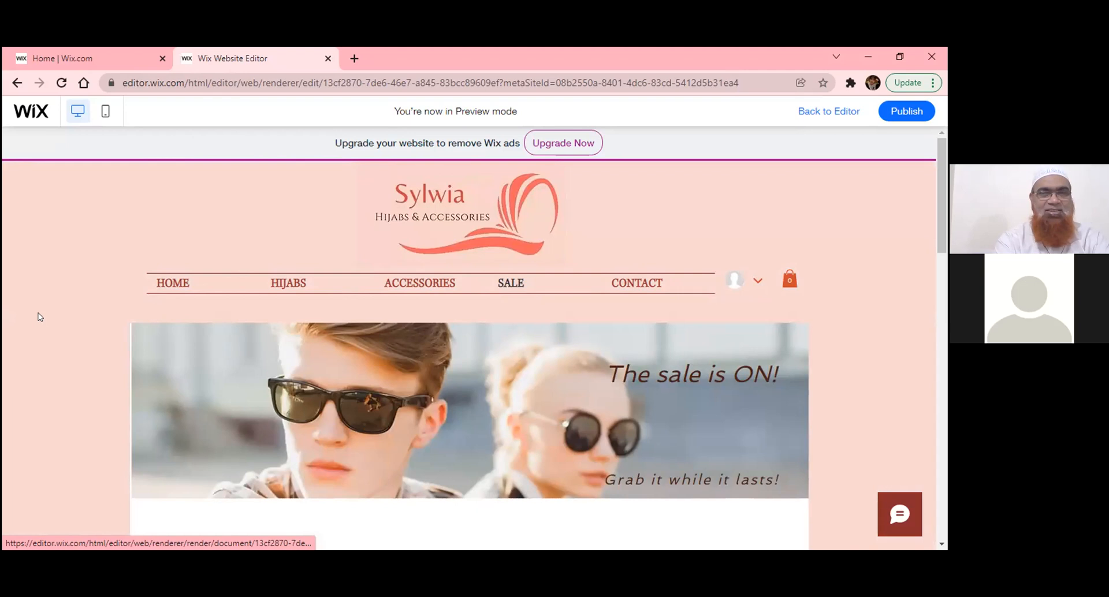
{"action": "scroll", "coordinate": [40, 318], "scroll_direction": "down", "scroll_amount": 7}
{"action": "scroll", "coordinate": [135, 294], "scroll_direction": "down", "scroll_amount": 3}
{"action": "scroll", "coordinate": [135, 294], "scroll_direction": "up", "scroll_amount": 2}
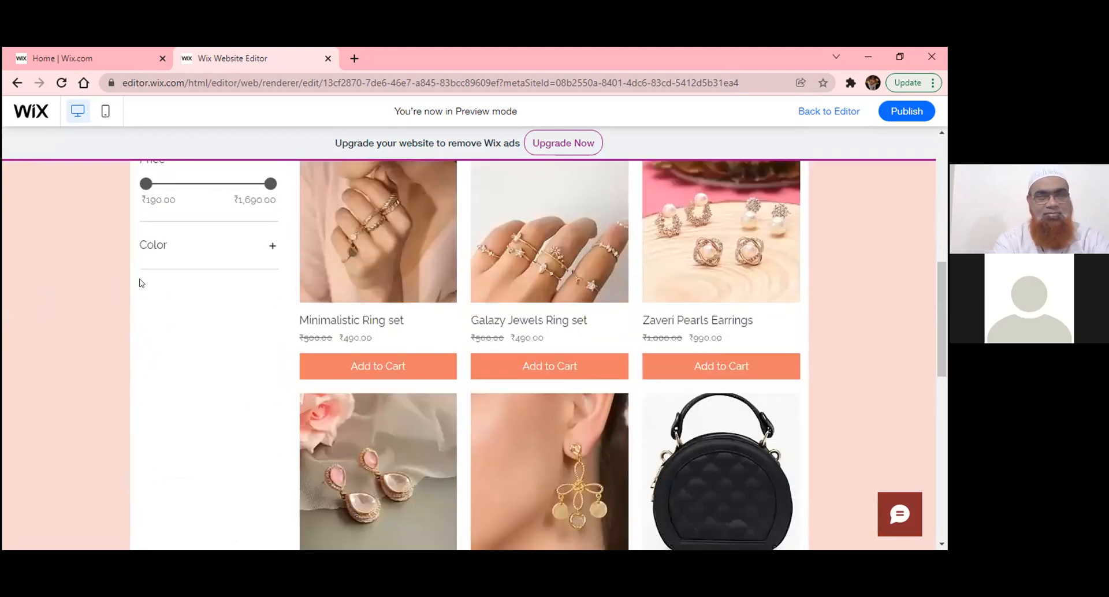
{"action": "scroll", "coordinate": [172, 334], "scroll_direction": "down", "scroll_amount": 2}
{"action": "scroll", "coordinate": [172, 333], "scroll_direction": "down", "scroll_amount": 2}
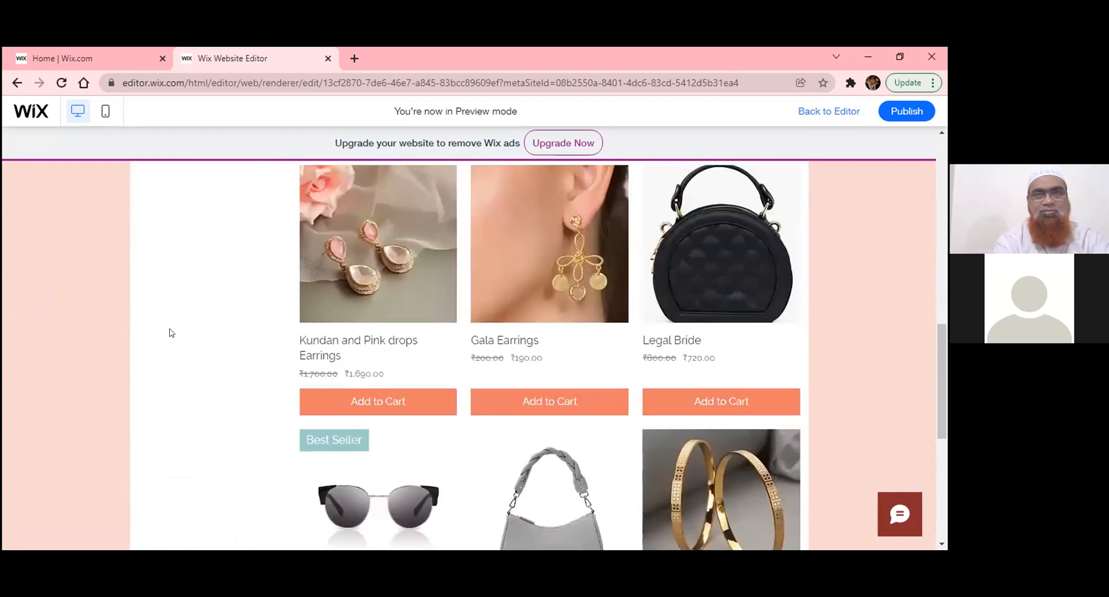
{"action": "scroll", "coordinate": [171, 334], "scroll_direction": "down", "scroll_amount": 4}
{"action": "scroll", "coordinate": [201, 342], "scroll_direction": "up", "scroll_amount": 10}
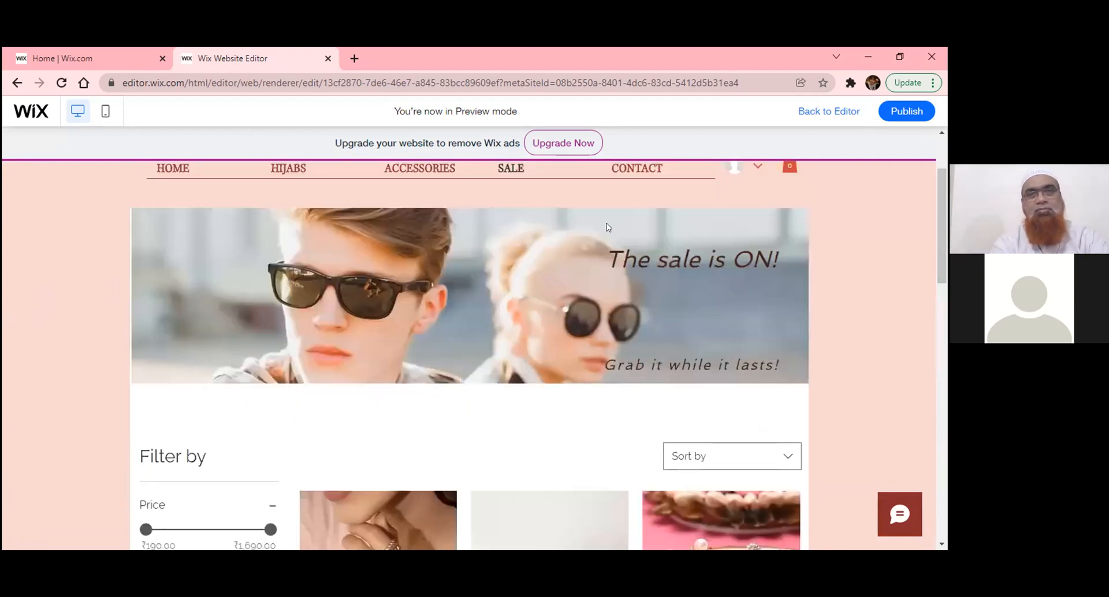
{"action": "scroll", "coordinate": [605, 228], "scroll_direction": "up", "scroll_amount": 2}
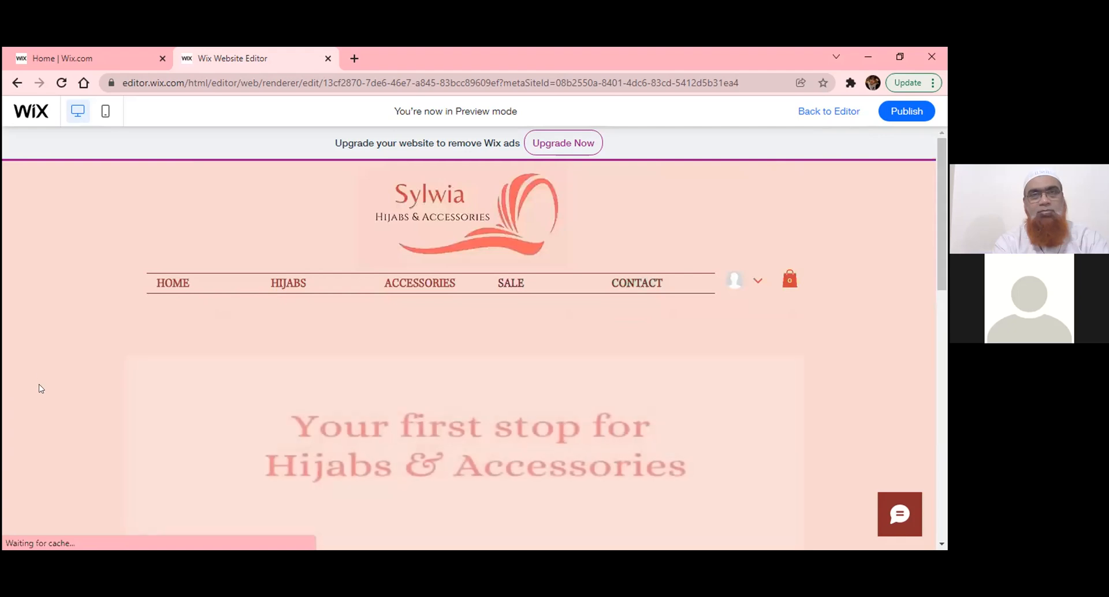
{"action": "scroll", "coordinate": [58, 355], "scroll_direction": "down", "scroll_amount": 6}
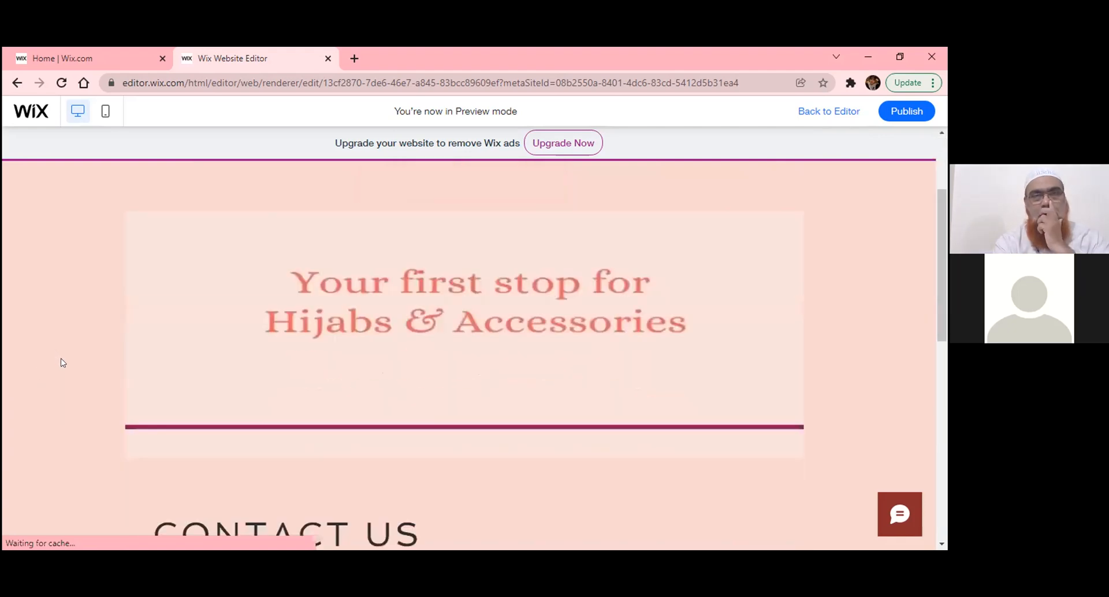
{"action": "scroll", "coordinate": [63, 362], "scroll_direction": "down", "scroll_amount": 2}
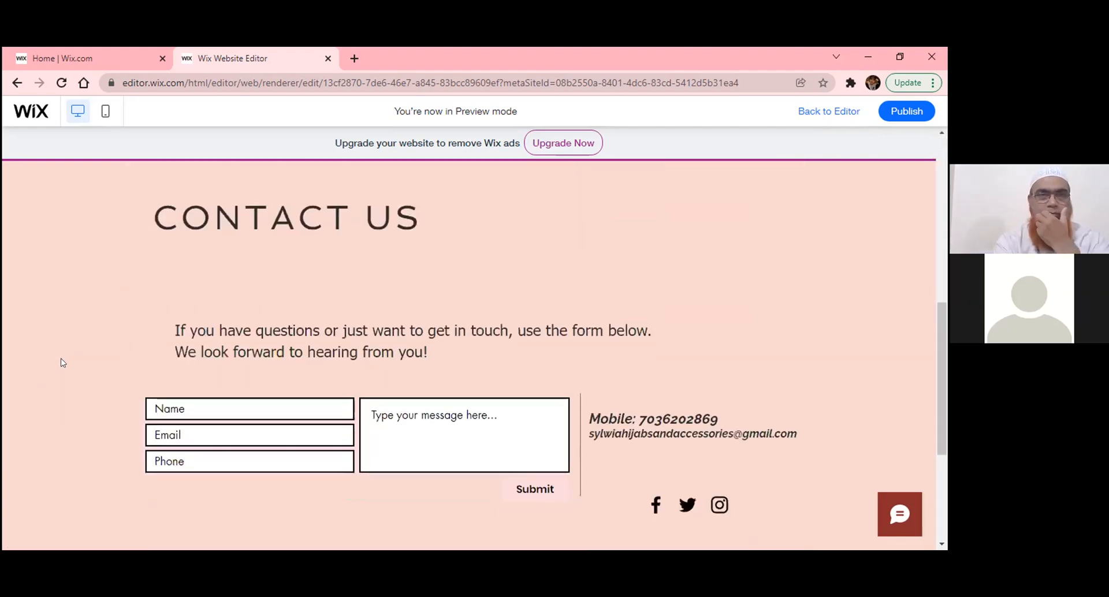
{"action": "scroll", "coordinate": [62, 363], "scroll_direction": "down", "scroll_amount": 2}
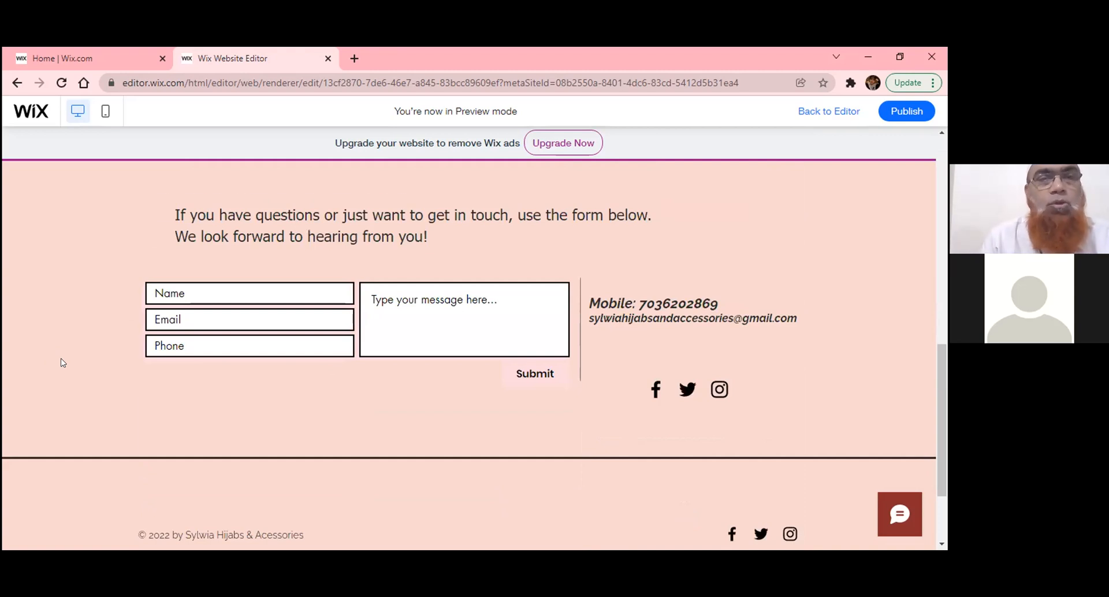
{"action": "scroll", "coordinate": [62, 363], "scroll_direction": "up", "scroll_amount": 2}
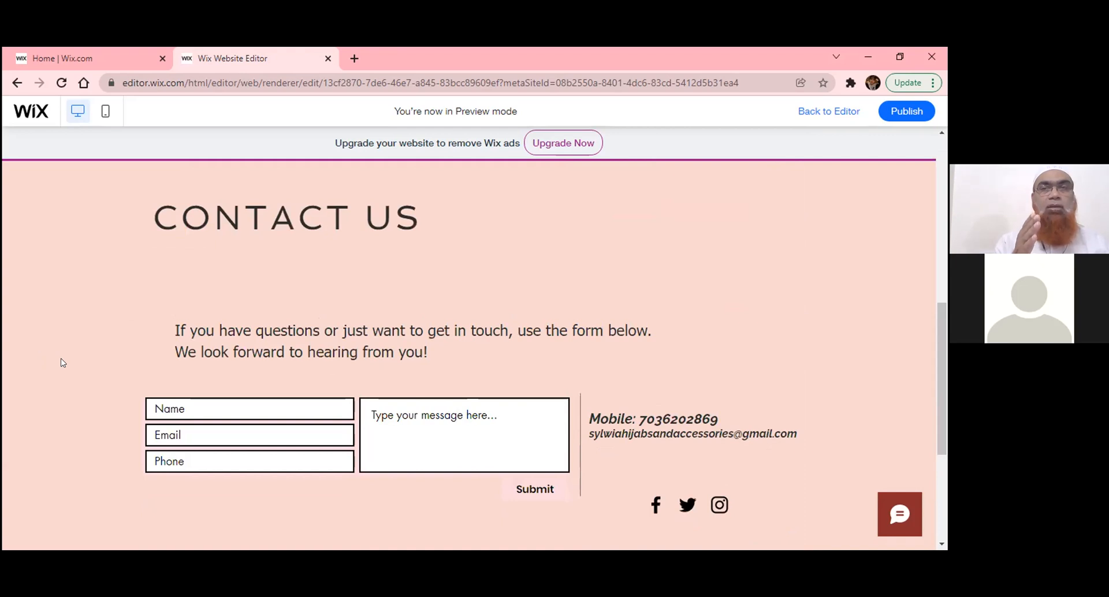
{"action": "scroll", "coordinate": [63, 363], "scroll_direction": "up", "scroll_amount": 4}
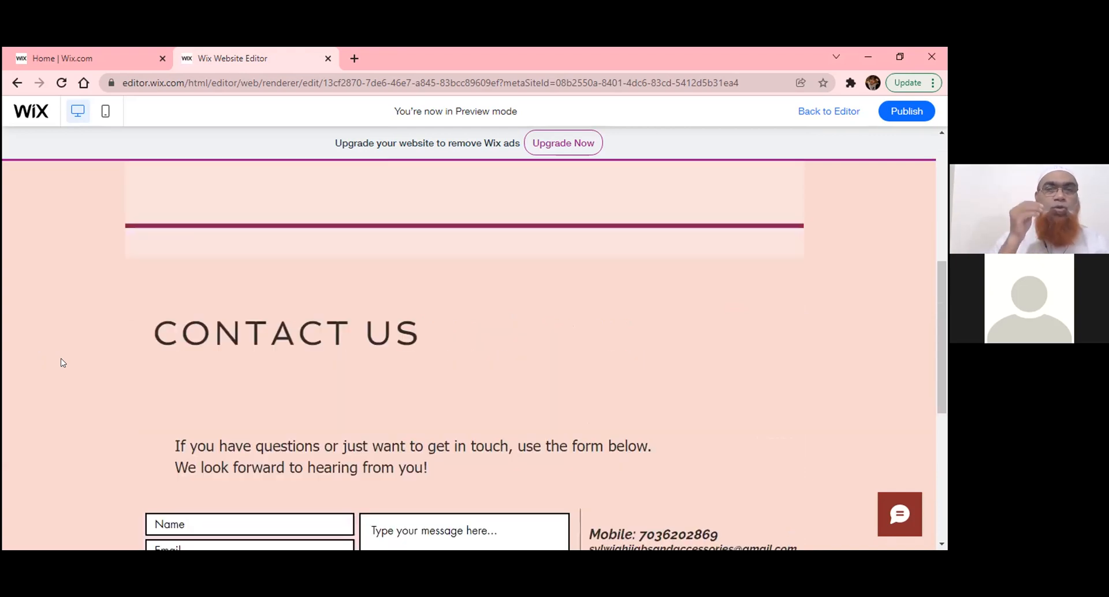
{"action": "scroll", "coordinate": [62, 362], "scroll_direction": "down", "scroll_amount": 2}
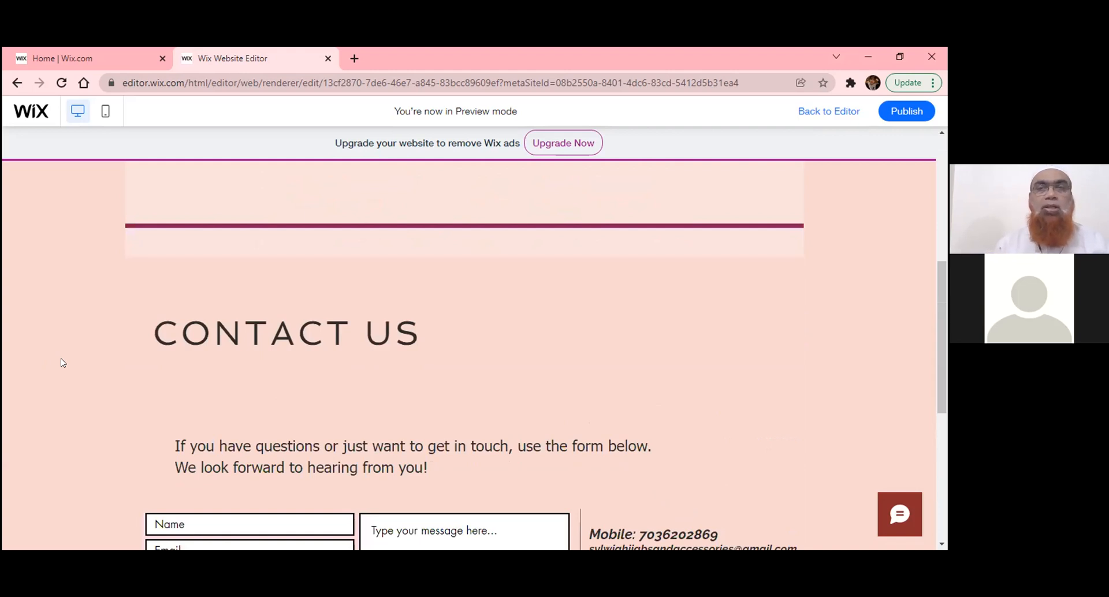
{"action": "scroll", "coordinate": [62, 362], "scroll_direction": "down", "scroll_amount": 2}
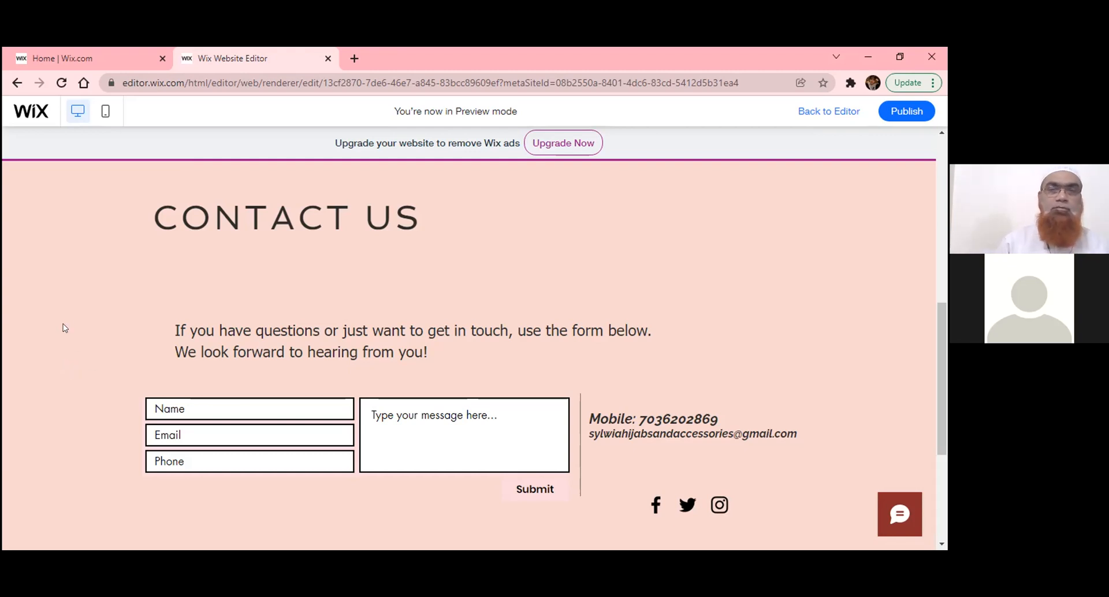
{"action": "scroll", "coordinate": [93, 320], "scroll_direction": "down", "scroll_amount": 1}
{"action": "scroll", "coordinate": [94, 320], "scroll_direction": "up", "scroll_amount": 10}
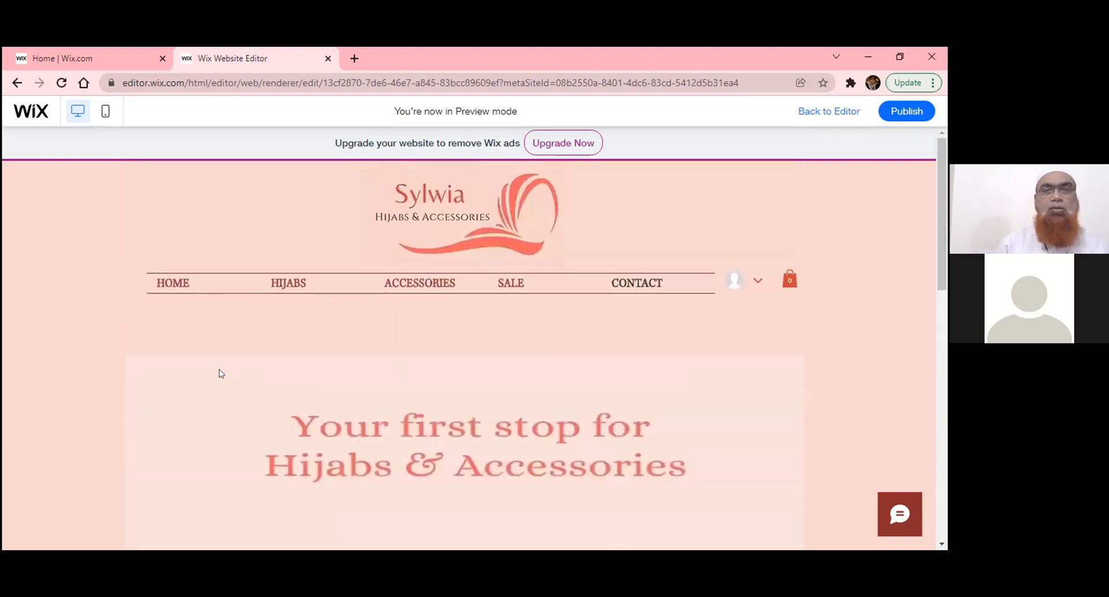
Scroll the live Staravion homepage with its 'Best Adventures Best Prices' rates banner
{"action": "scroll", "coordinate": [249, 385], "scroll_direction": "down", "scroll_amount": 10}
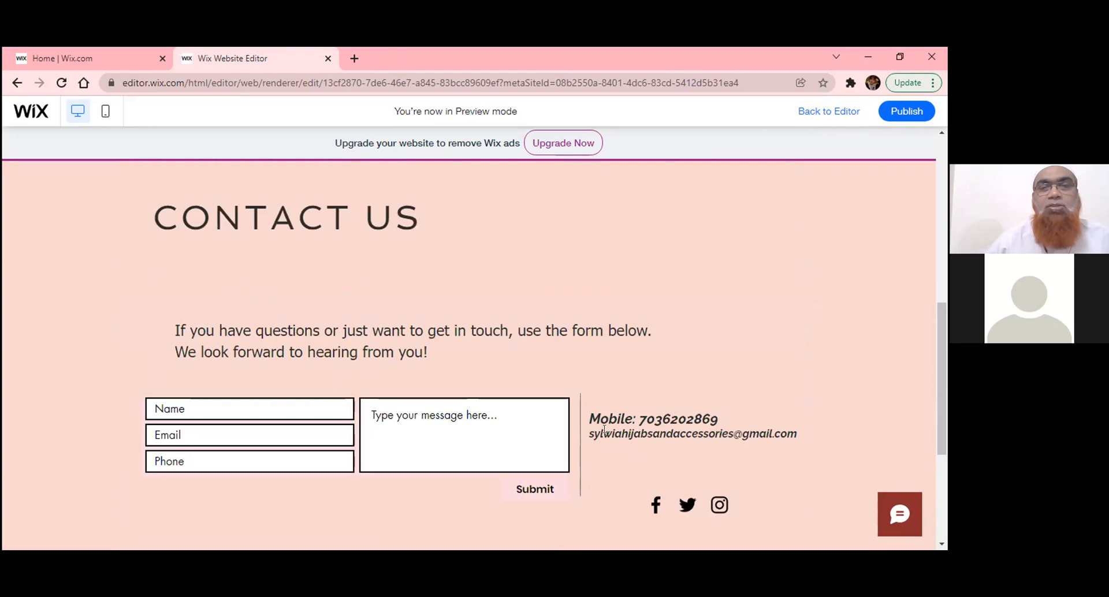
{"action": "scroll", "coordinate": [364, 312], "scroll_direction": "up", "scroll_amount": 5}
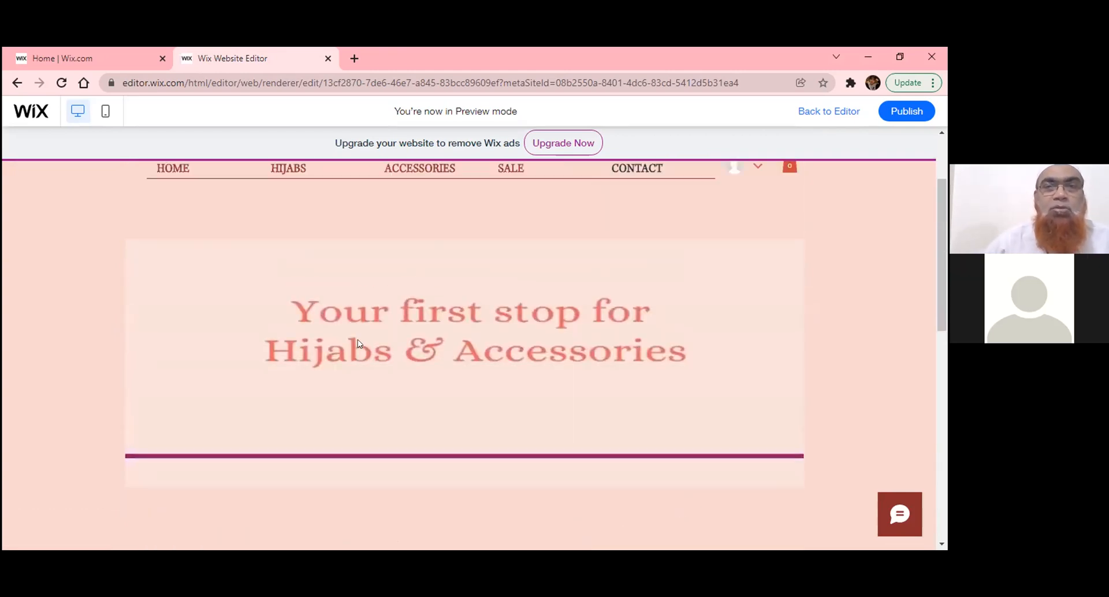
{"action": "scroll", "coordinate": [358, 349], "scroll_direction": "up", "scroll_amount": 2}
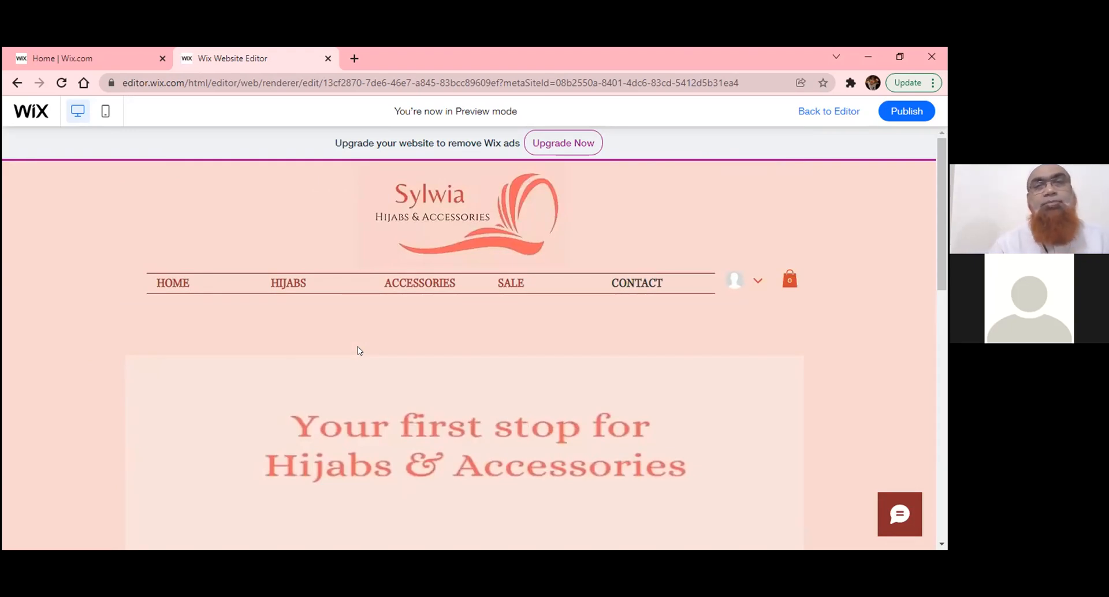
{"action": "scroll", "coordinate": [360, 351], "scroll_direction": "down", "scroll_amount": 2}
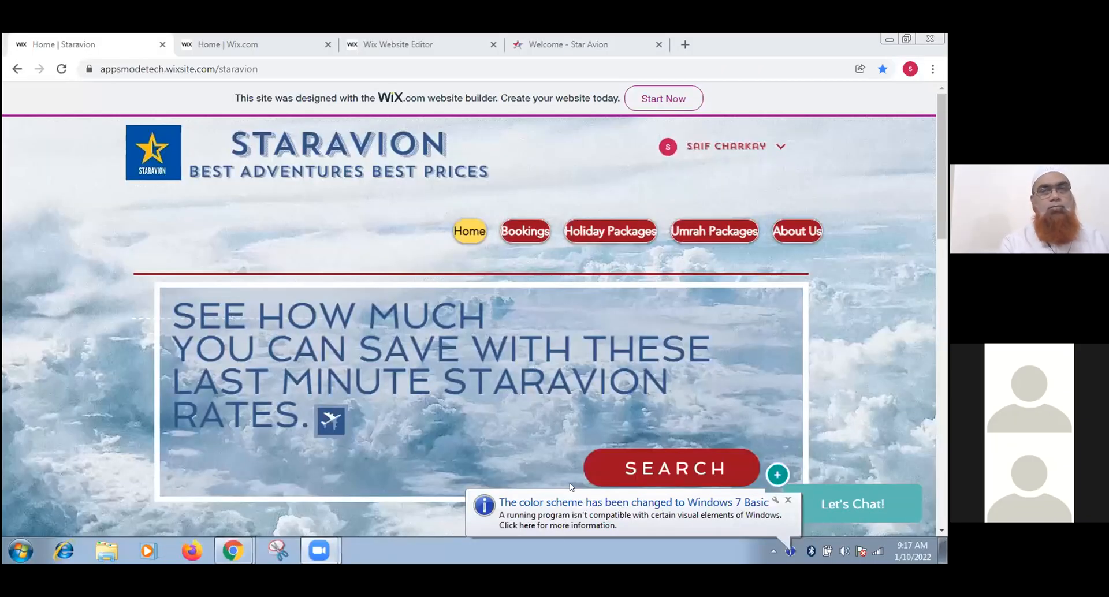
Dismiss the Windows colour notice and open the member menu with My Bookings, My Wallet and My Account
{"action": "left_click", "coordinate": [788, 499]}
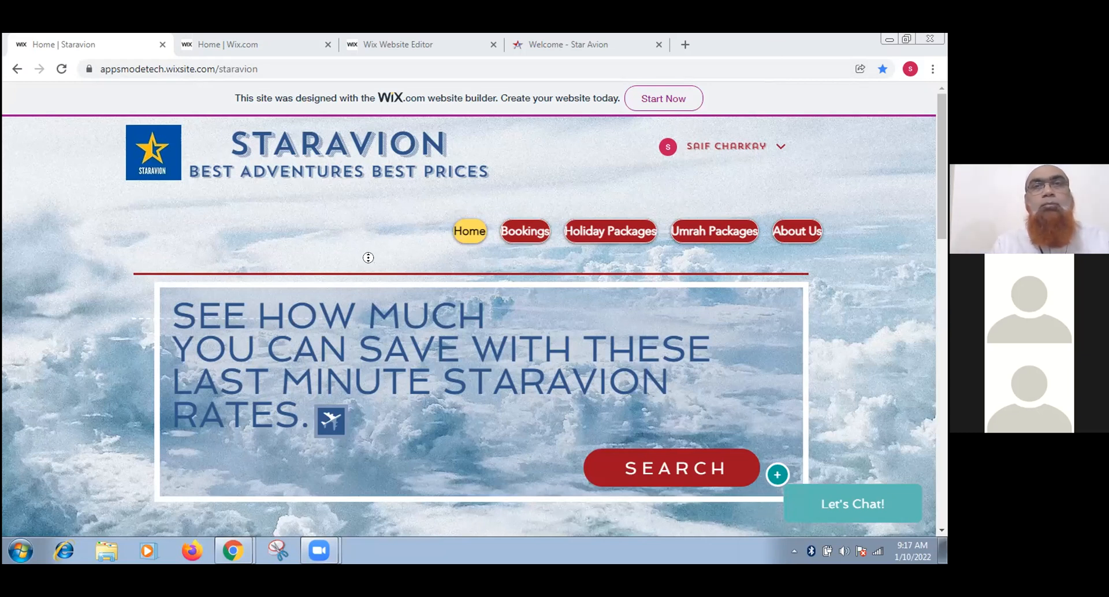
{"action": "scroll", "coordinate": [374, 271], "scroll_direction": "down", "scroll_amount": 1}
{"action": "scroll", "coordinate": [375, 274], "scroll_direction": "down", "scroll_amount": 2}
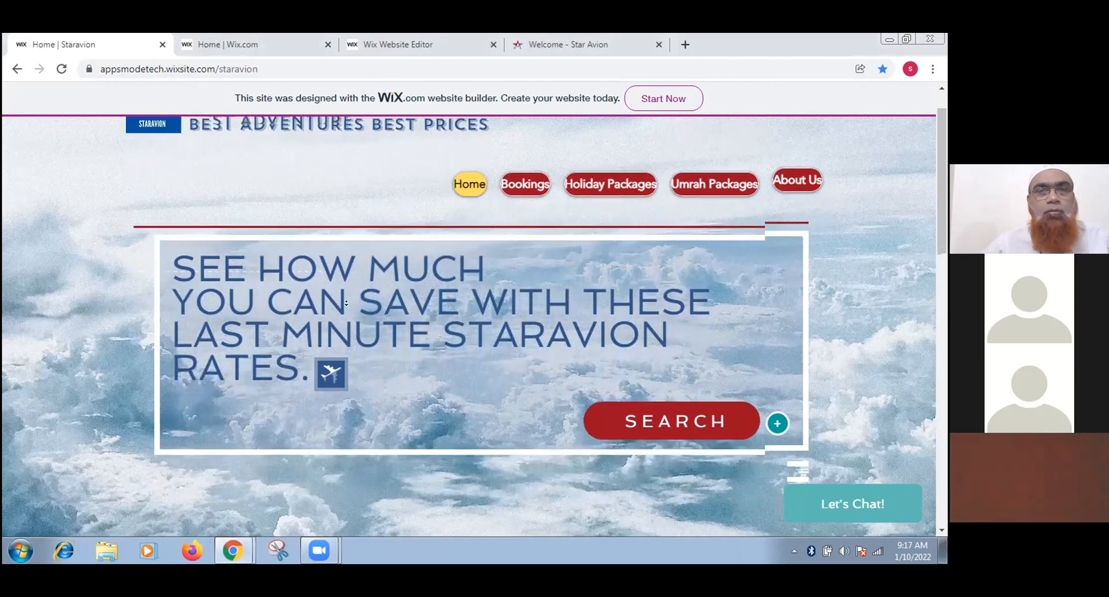
{"action": "scroll", "coordinate": [346, 303], "scroll_direction": "down", "scroll_amount": 4}
{"action": "scroll", "coordinate": [420, 334], "scroll_direction": "down", "scroll_amount": 5}
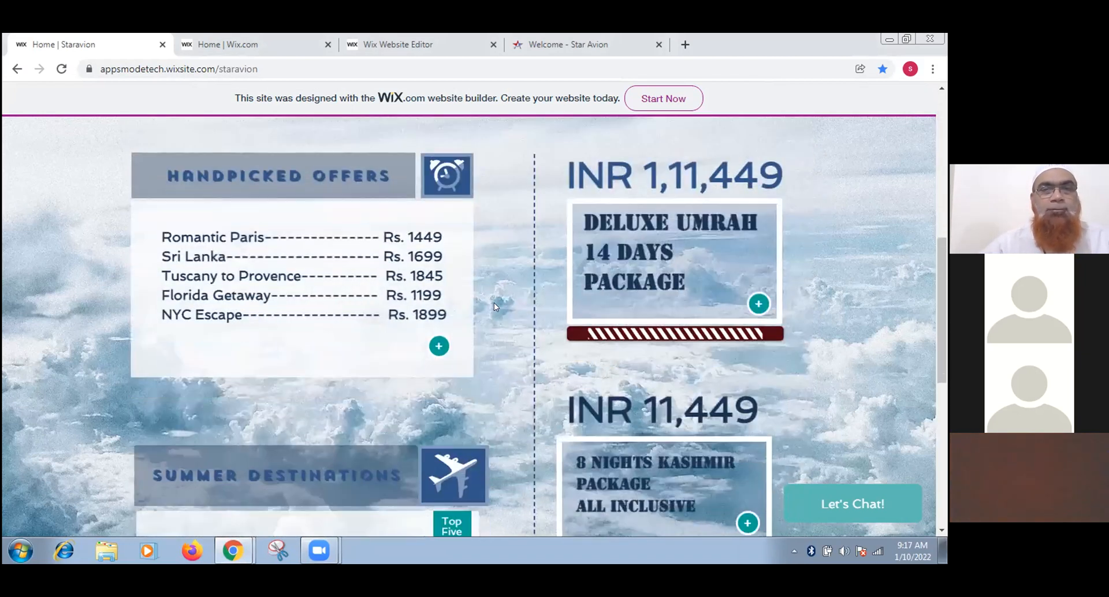
{"action": "scroll", "coordinate": [492, 292], "scroll_direction": "up", "scroll_amount": 5}
{"action": "scroll", "coordinate": [494, 293], "scroll_direction": "up", "scroll_amount": 3}
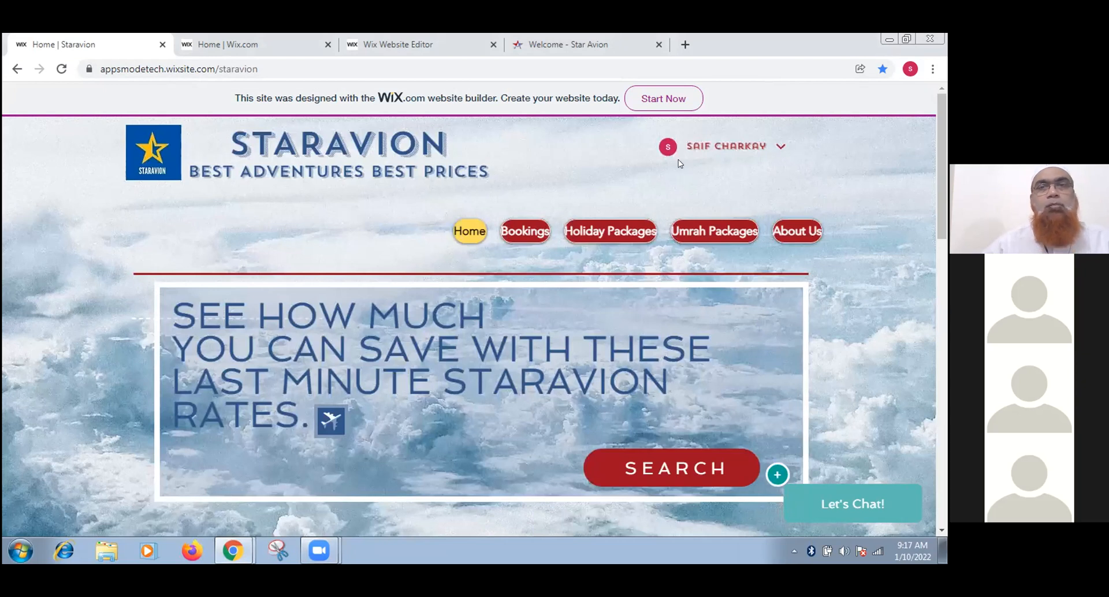
{"action": "left_click", "coordinate": [751, 149]}
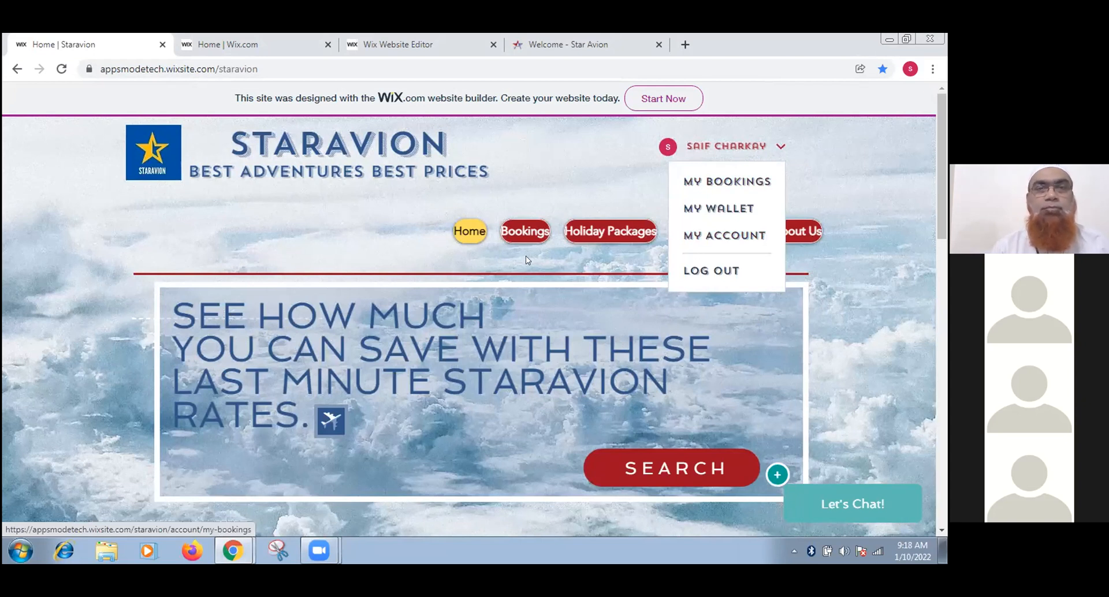
Close the member account menu, leaving the Staravion homepage navigation in view
{"action": "mouse_move", "coordinate": [532, 234]}
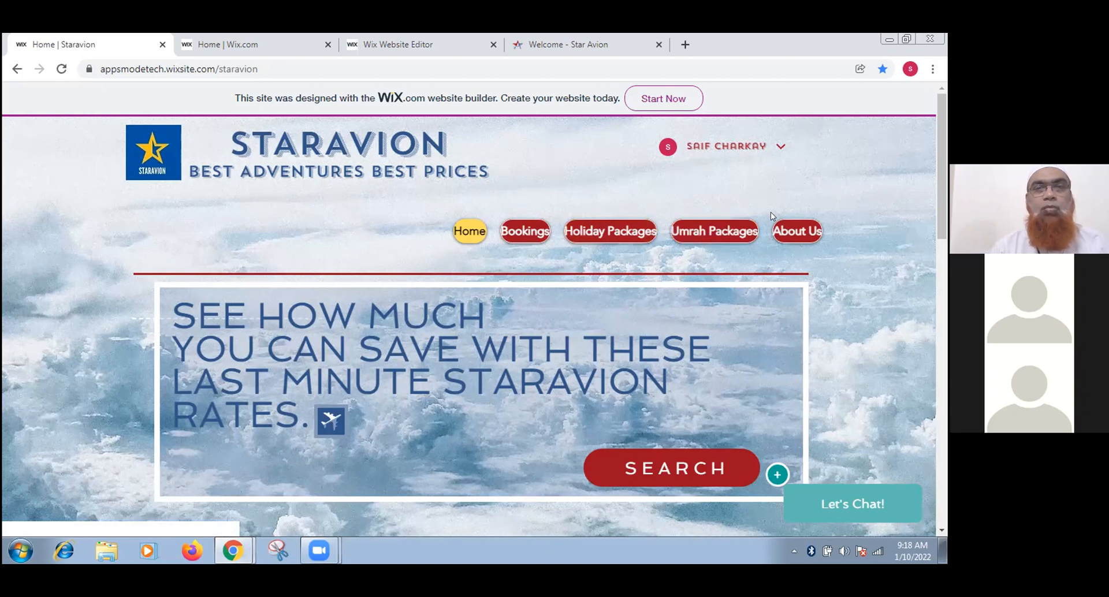
{"action": "mouse_move", "coordinate": [803, 232]}
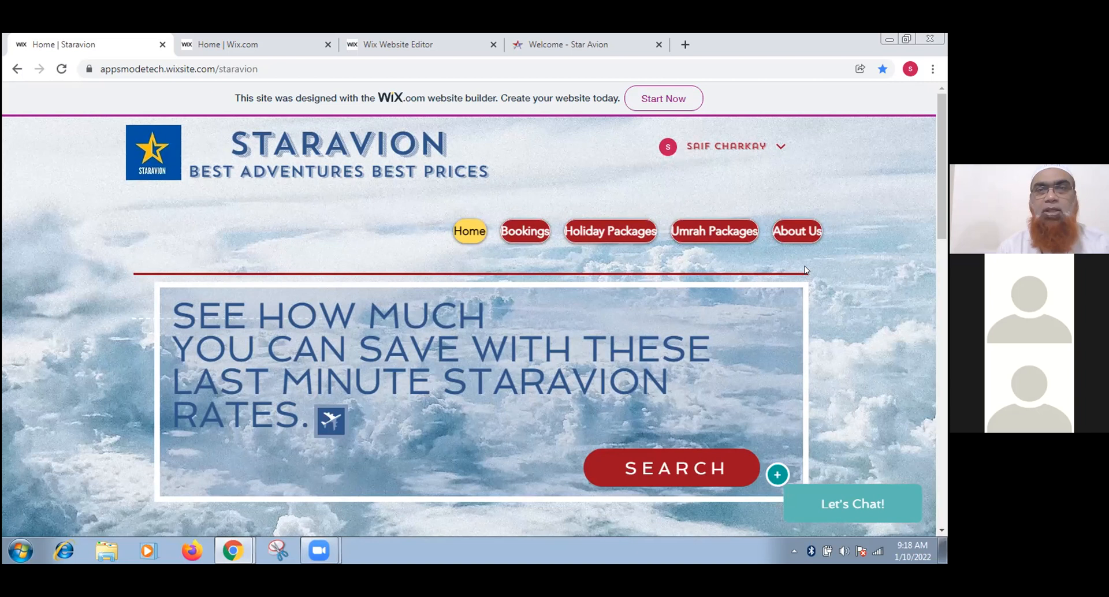
Open the About Us page and scroll through its content
{"action": "left_click", "coordinate": [803, 232]}
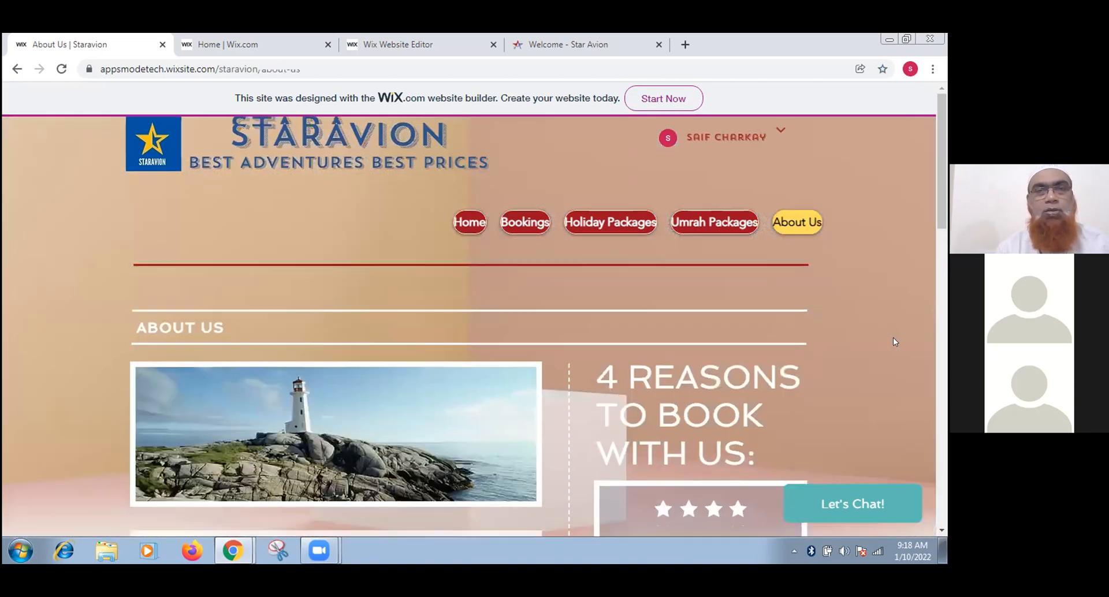
{"action": "scroll", "coordinate": [893, 340], "scroll_direction": "down", "scroll_amount": 6}
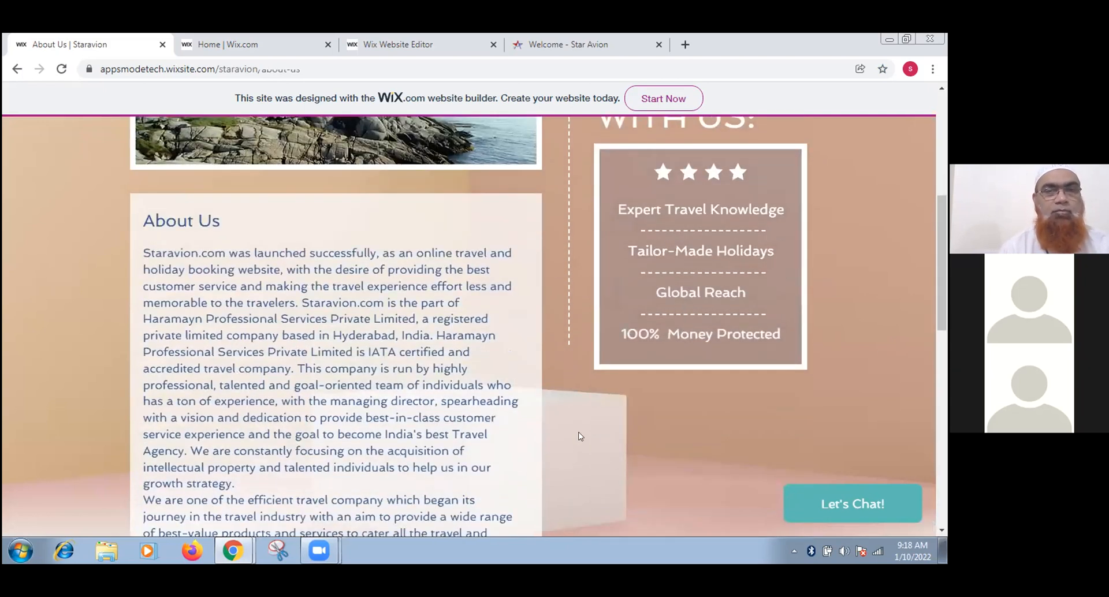
{"action": "scroll", "coordinate": [691, 401], "scroll_direction": "down", "scroll_amount": 6}
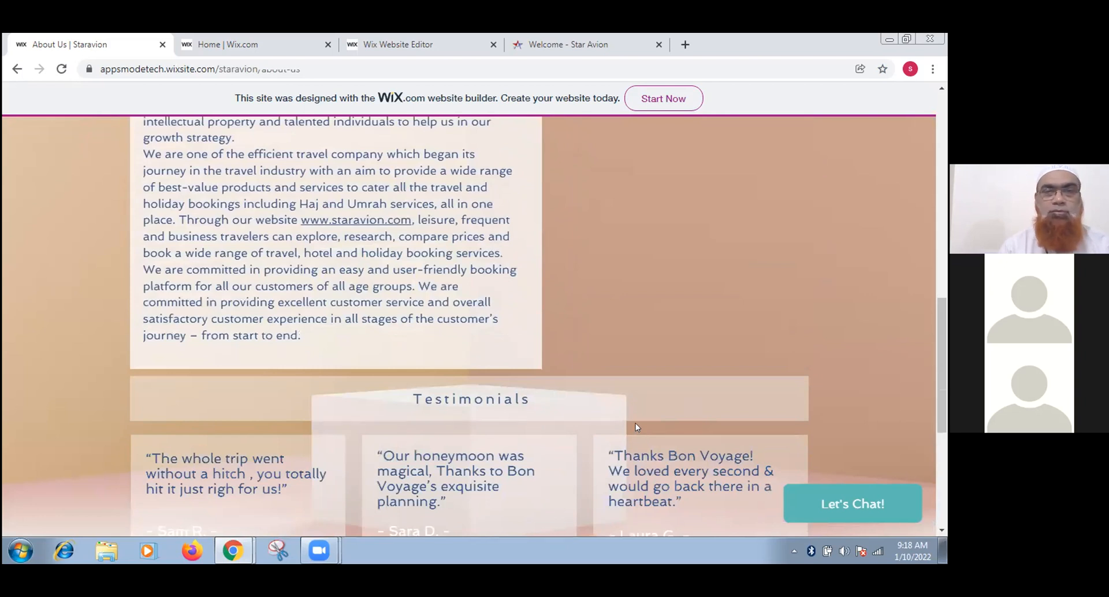
{"action": "scroll", "coordinate": [635, 426], "scroll_direction": "up", "scroll_amount": 10}
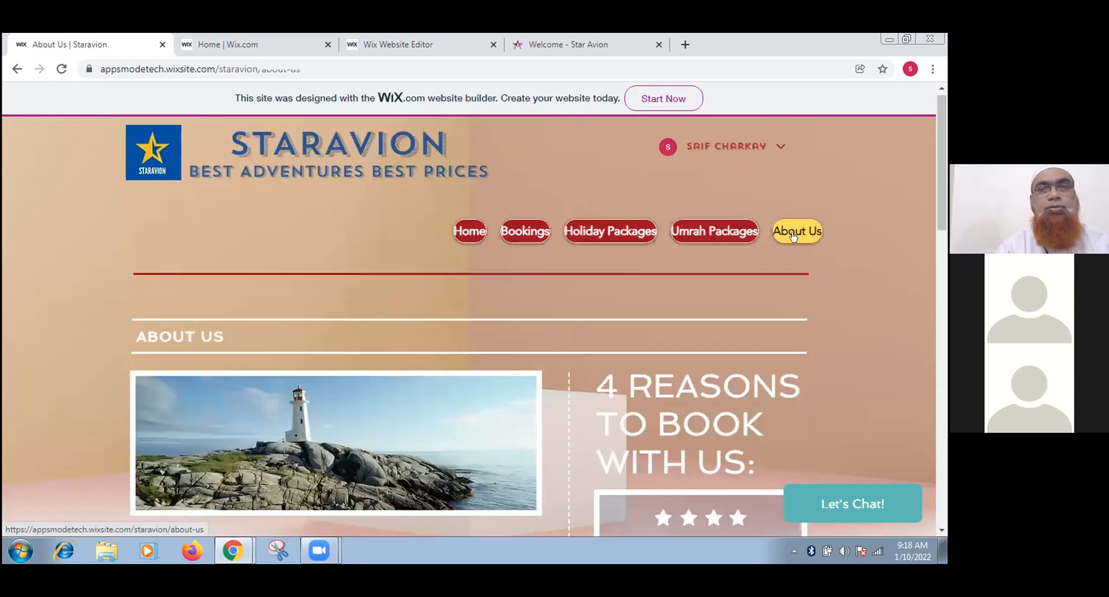
View the Contact Us page's phone and email buttons and its Name, Email, Subject, Message form
{"action": "mouse_move", "coordinate": [793, 234]}
{"action": "left_click", "coordinate": [798, 261]}
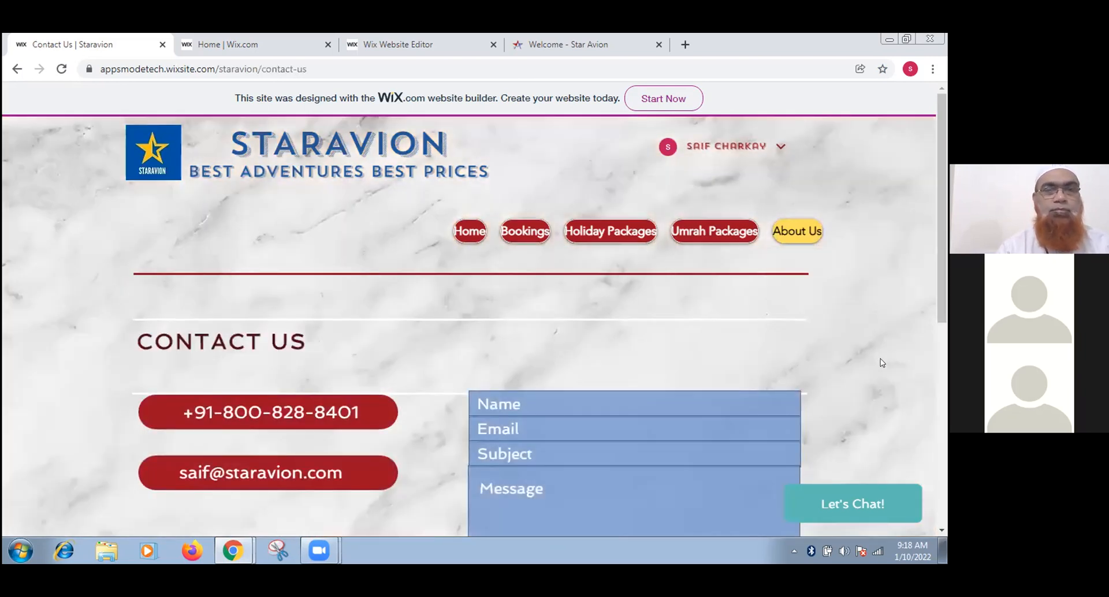
{"action": "scroll", "coordinate": [882, 364], "scroll_direction": "down", "scroll_amount": 1}
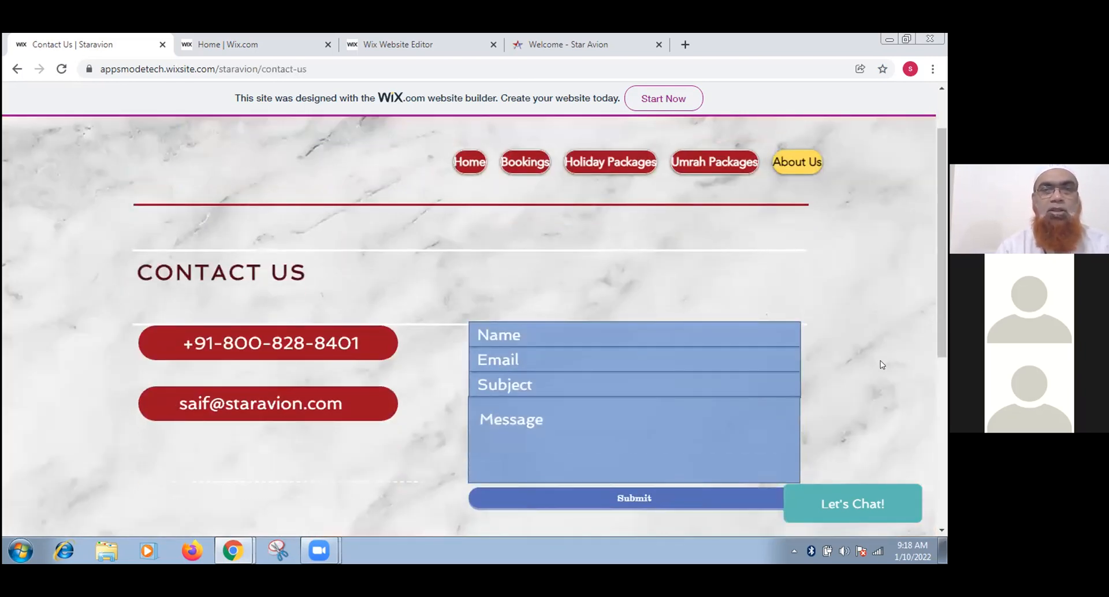
{"action": "scroll", "coordinate": [881, 364], "scroll_direction": "down", "scroll_amount": 2}
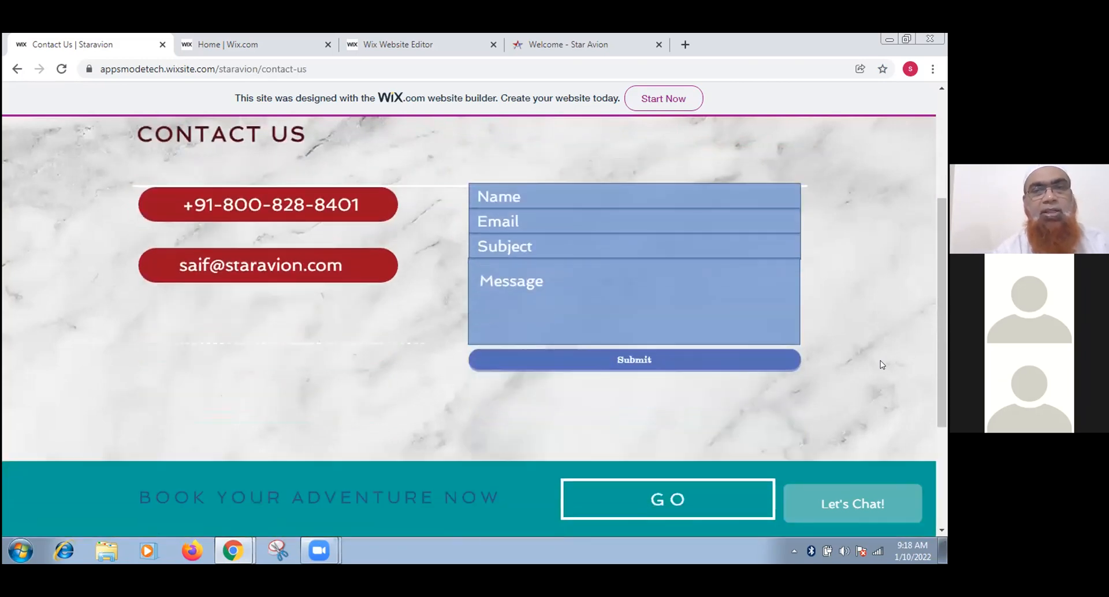
{"action": "scroll", "coordinate": [881, 364], "scroll_direction": "up", "scroll_amount": 2}
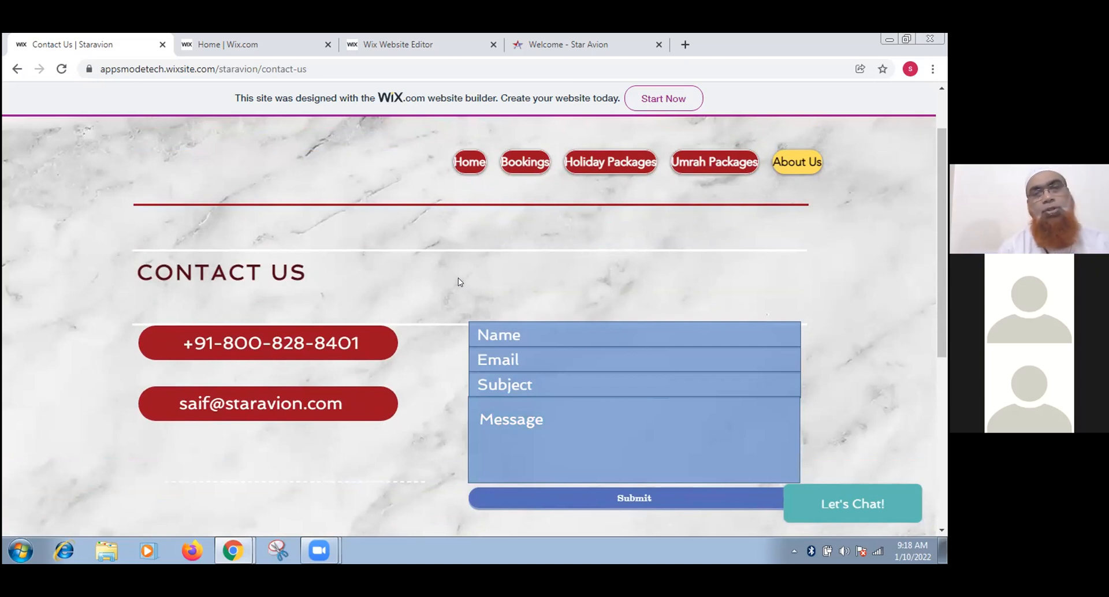
{"action": "scroll", "coordinate": [439, 272], "scroll_direction": "up", "scroll_amount": 1}
{"action": "left_click", "coordinate": [714, 231]}
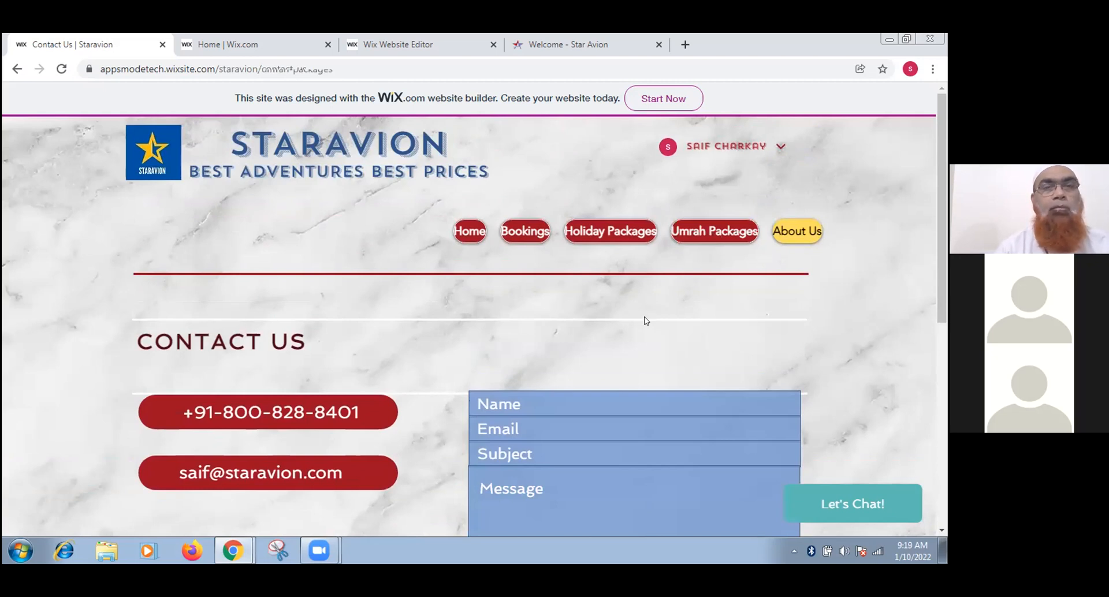
Browse the Umrah Packages page's four Makkah offers, priced INR 79,999 to INR 1,11,799
{"action": "left_click", "coordinate": [702, 230]}
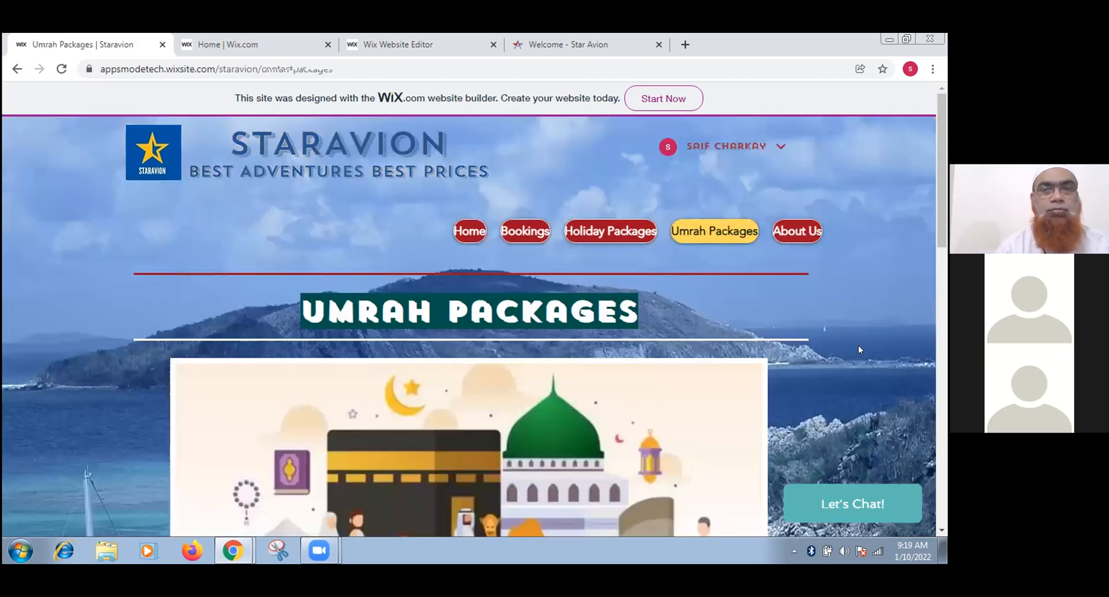
{"action": "scroll", "coordinate": [866, 347], "scroll_direction": "down", "scroll_amount": 3}
{"action": "scroll", "coordinate": [867, 349], "scroll_direction": "down", "scroll_amount": 4}
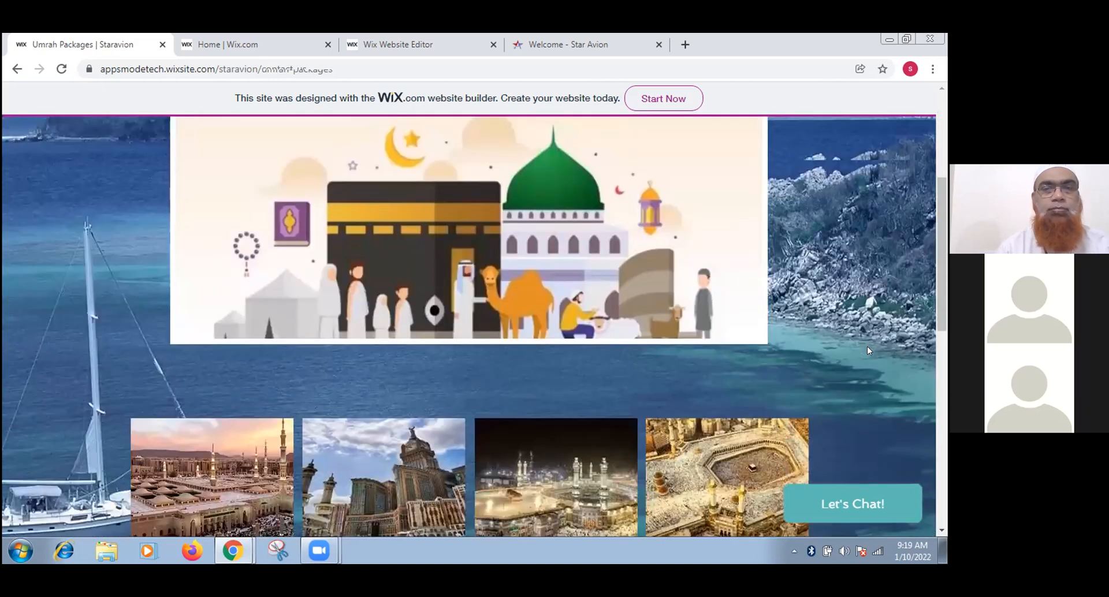
{"action": "scroll", "coordinate": [881, 355], "scroll_direction": "down", "scroll_amount": 2}
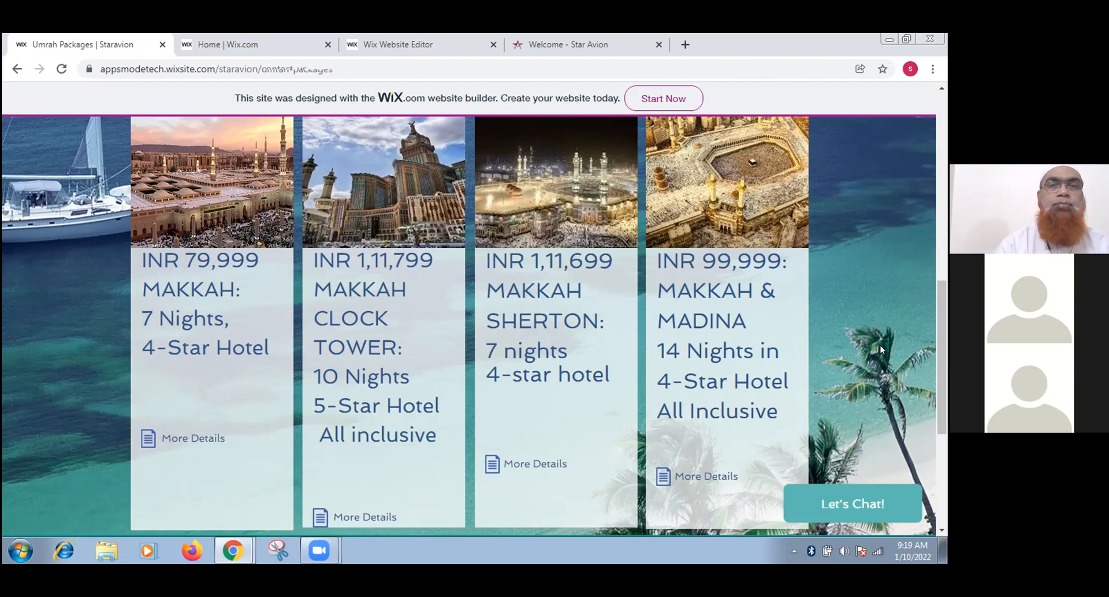
{"action": "scroll", "coordinate": [880, 349], "scroll_direction": "up", "scroll_amount": 8}
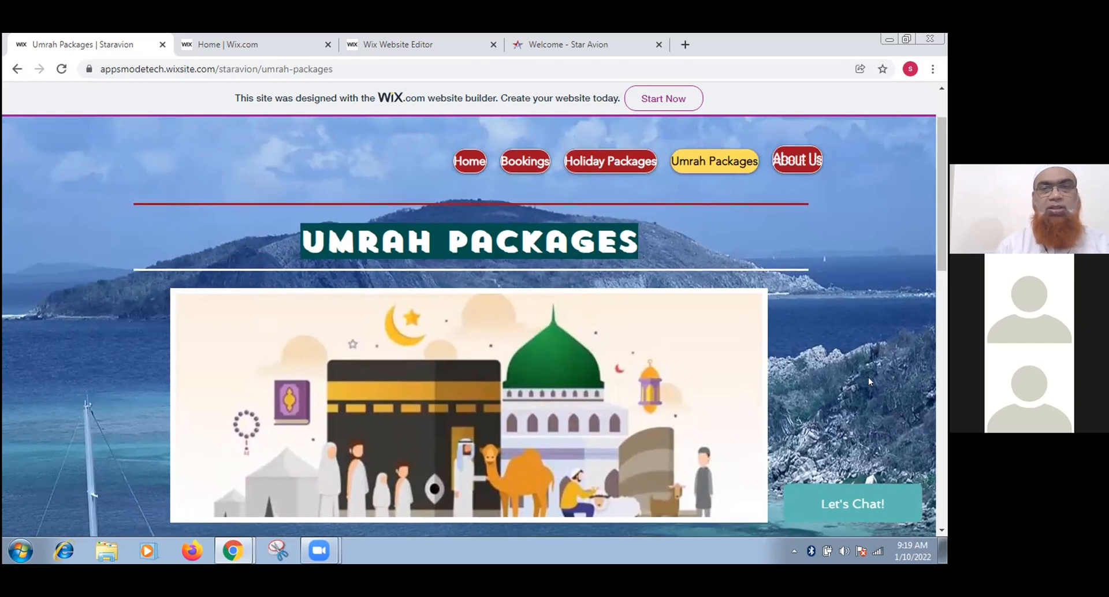
{"action": "scroll", "coordinate": [868, 378], "scroll_direction": "down", "scroll_amount": 2}
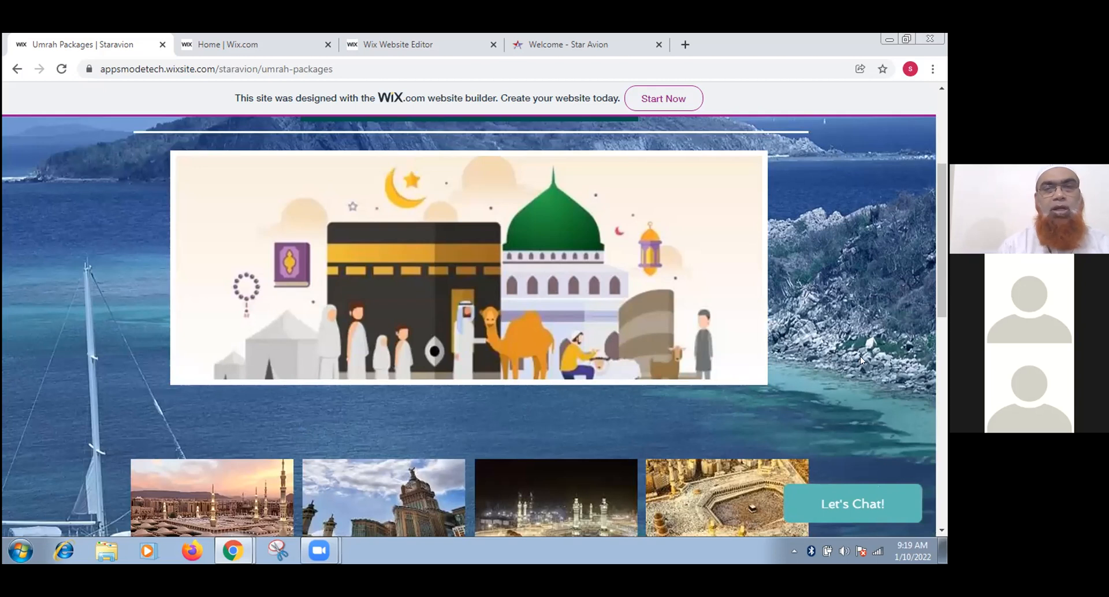
{"action": "scroll", "coordinate": [871, 357], "scroll_direction": "down", "scroll_amount": 1}
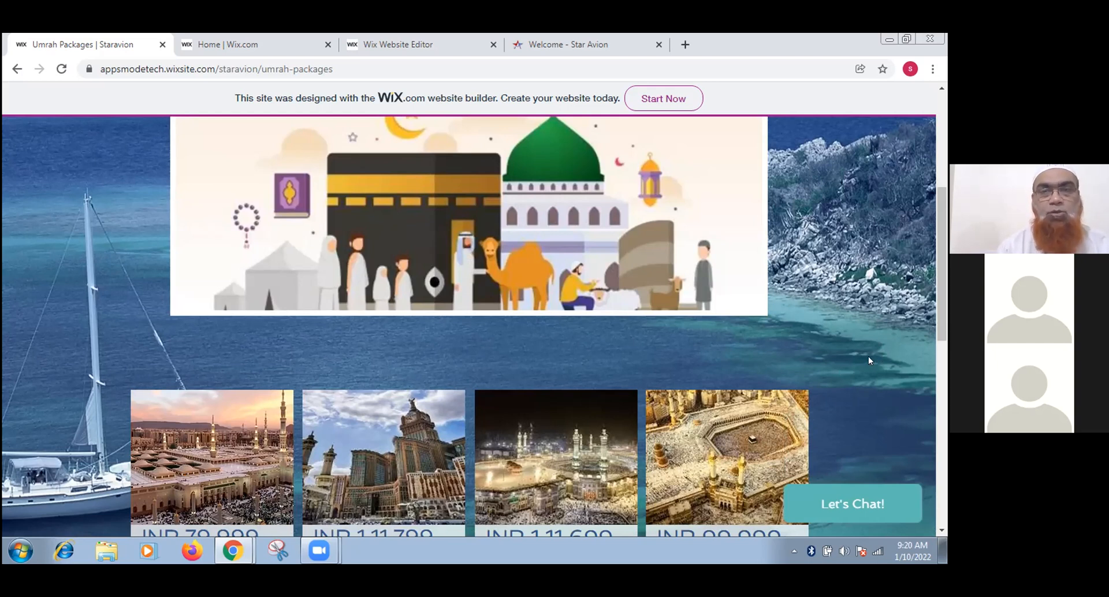
{"action": "scroll", "coordinate": [868, 356], "scroll_direction": "down", "scroll_amount": 6}
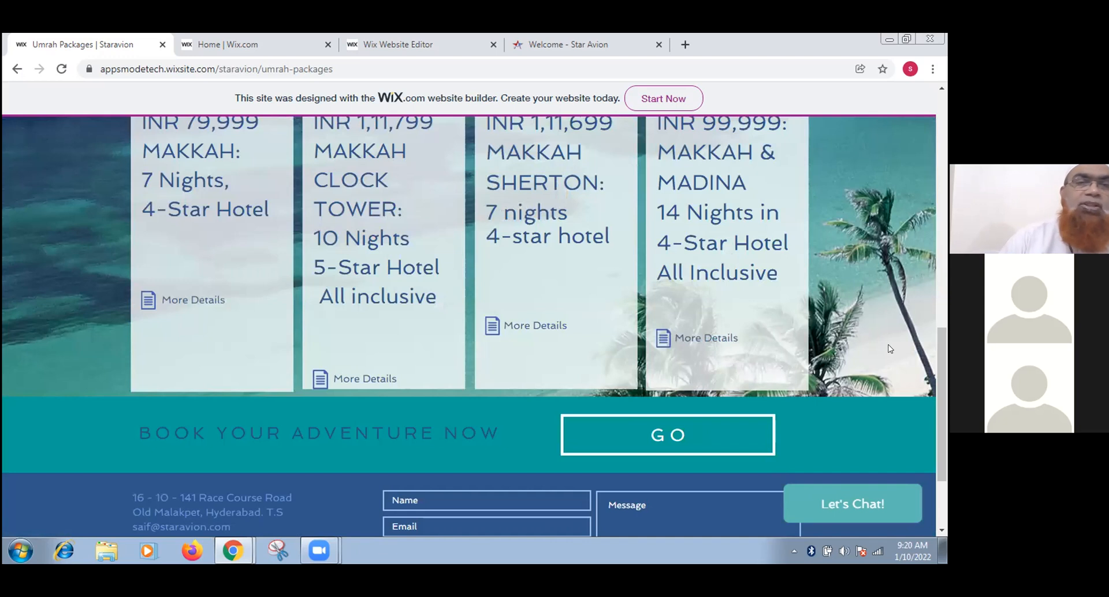
{"action": "scroll", "coordinate": [890, 349], "scroll_direction": "down", "scroll_amount": 1}
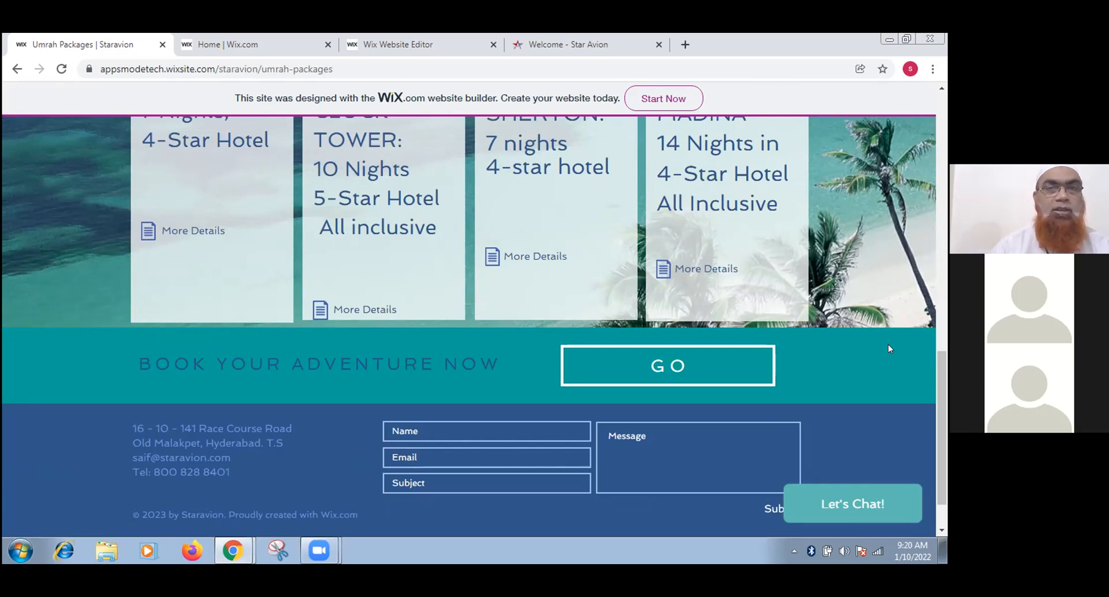
View the INR 79,999 package's More Details PDF in a new tab, then return to Umrah Packages
{"action": "left_click", "coordinate": [196, 232]}
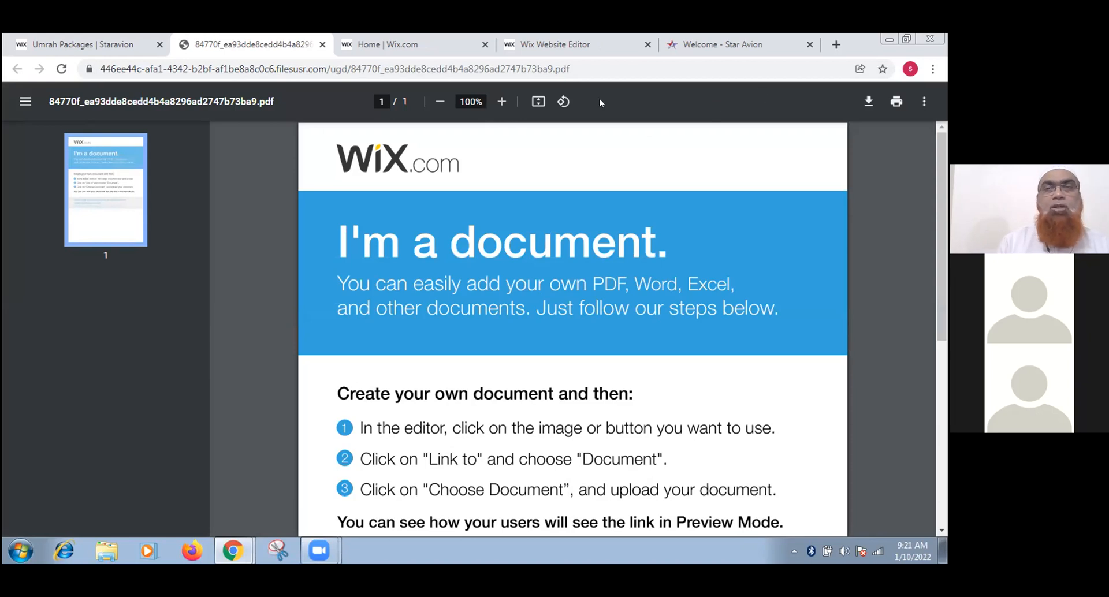
{"action": "left_click", "coordinate": [138, 44]}
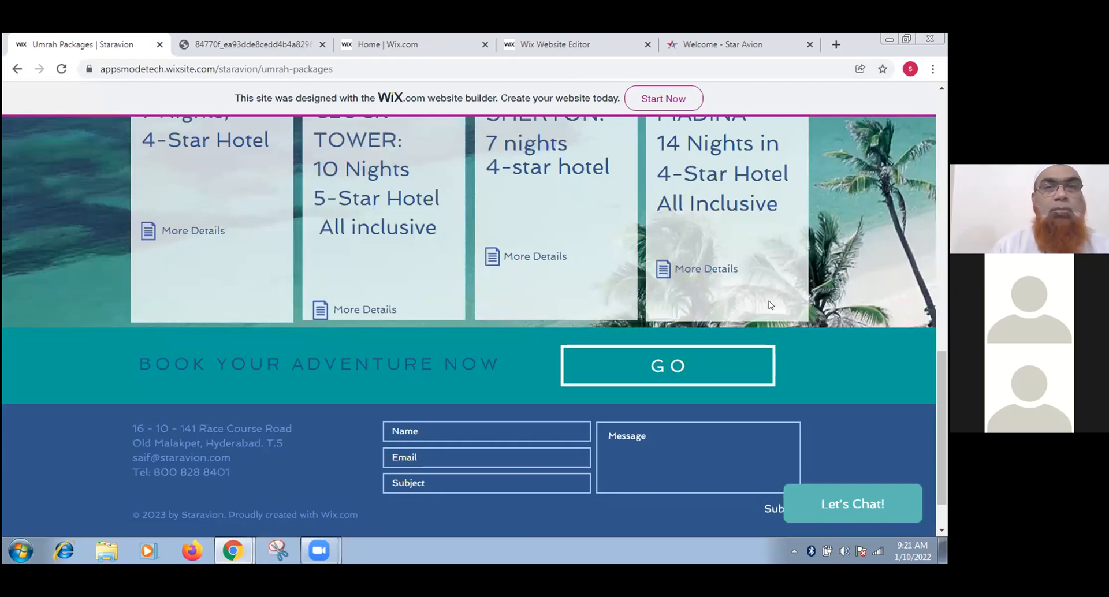
{"action": "scroll", "coordinate": [839, 306], "scroll_direction": "up", "scroll_amount": 1}
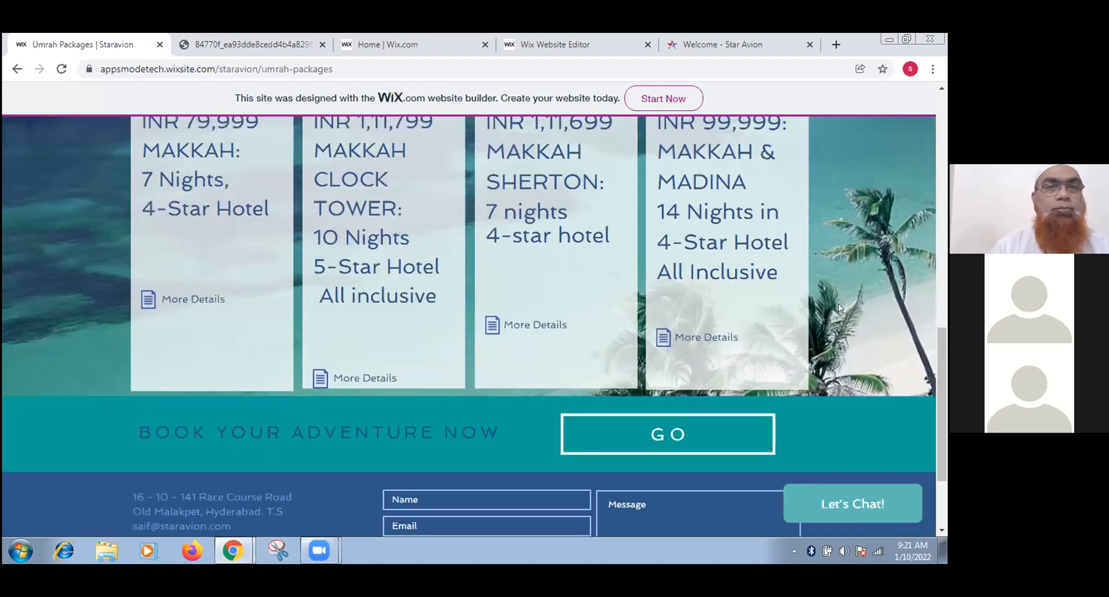
{"action": "scroll", "coordinate": [837, 306], "scroll_direction": "up", "scroll_amount": 3}
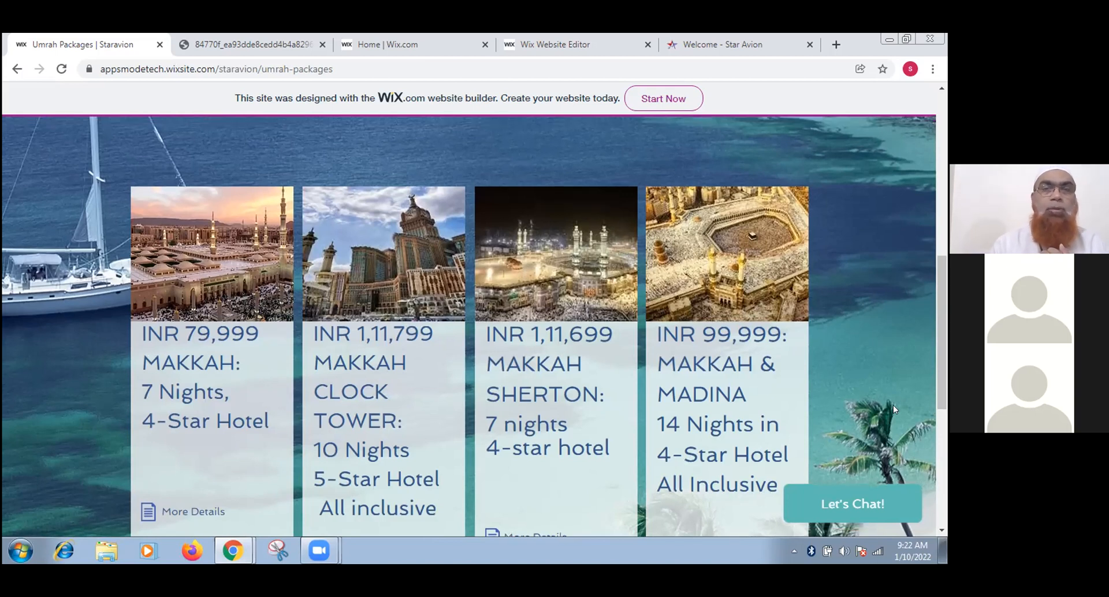
{"action": "scroll", "coordinate": [893, 410], "scroll_direction": "up", "scroll_amount": 3}
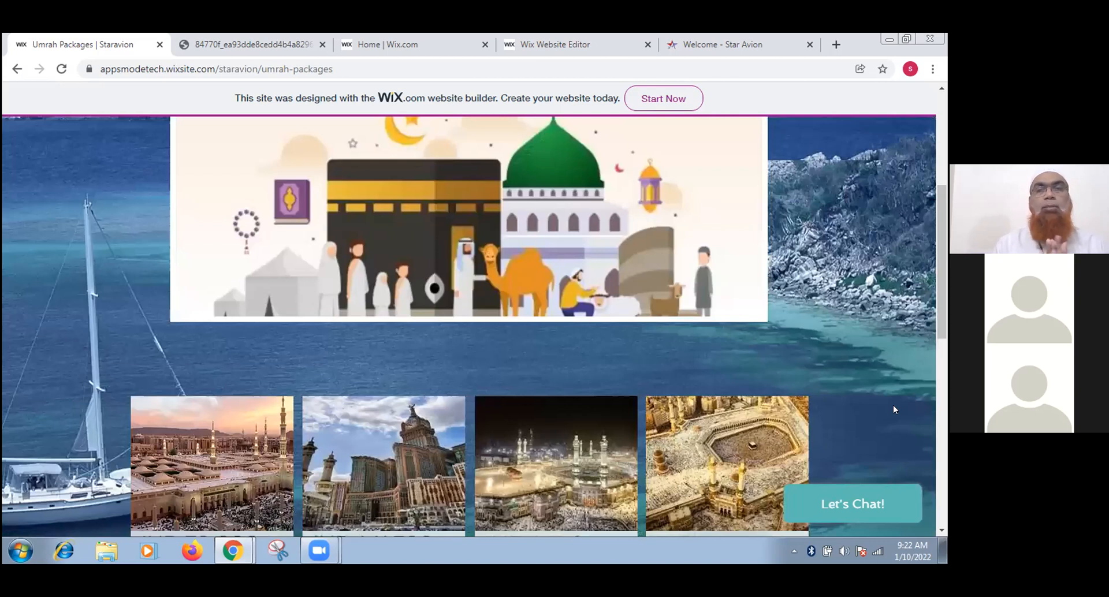
{"action": "scroll", "coordinate": [893, 409], "scroll_direction": "up", "scroll_amount": 4}
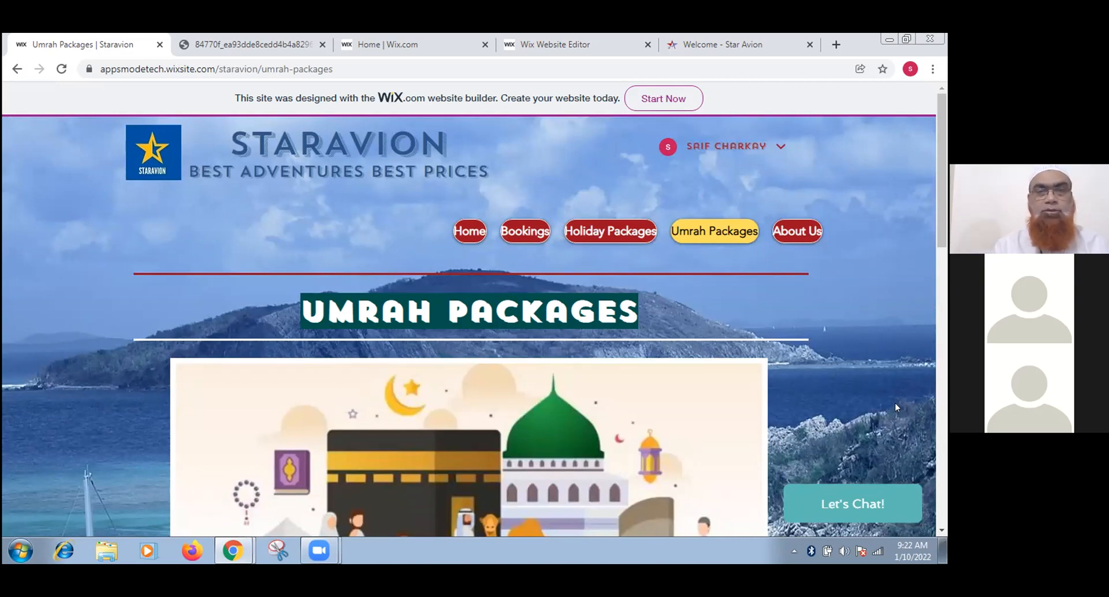
Browse the Home page offers, then follow the Deluxe Umrah 14 Days Package (INR 1,11,449) card
{"action": "left_click", "coordinate": [462, 235]}
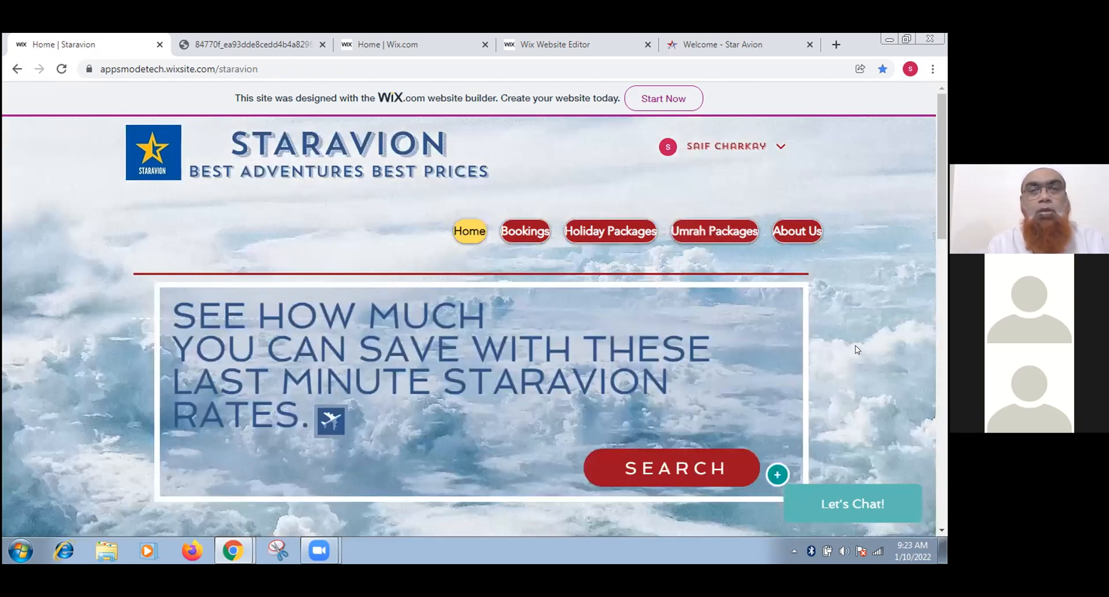
{"action": "scroll", "coordinate": [856, 349], "scroll_direction": "down", "scroll_amount": 10}
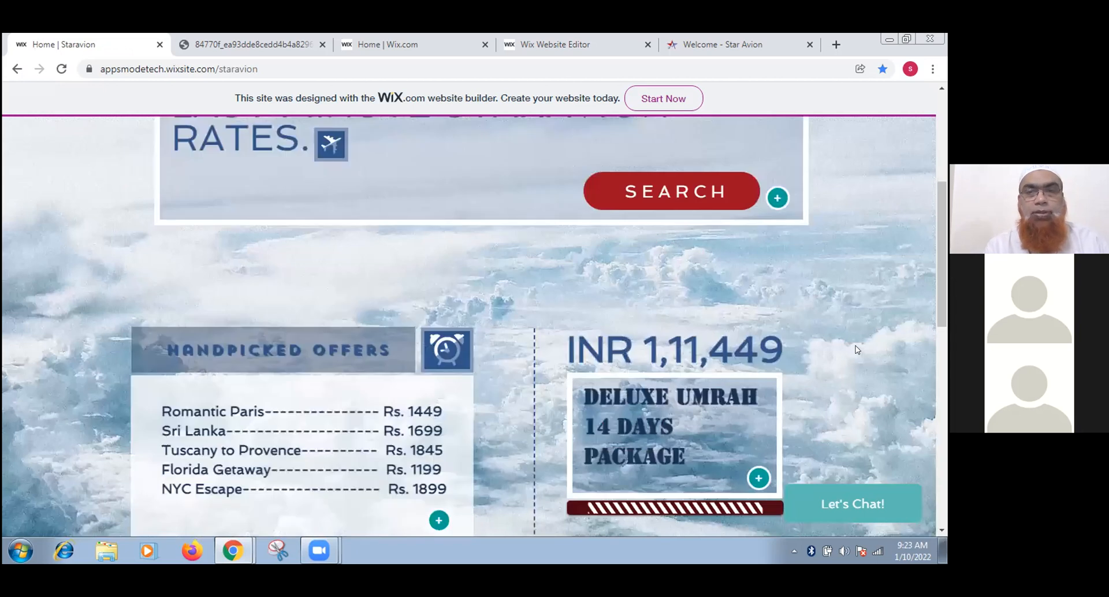
{"action": "scroll", "coordinate": [774, 381], "scroll_direction": "up", "scroll_amount": 4}
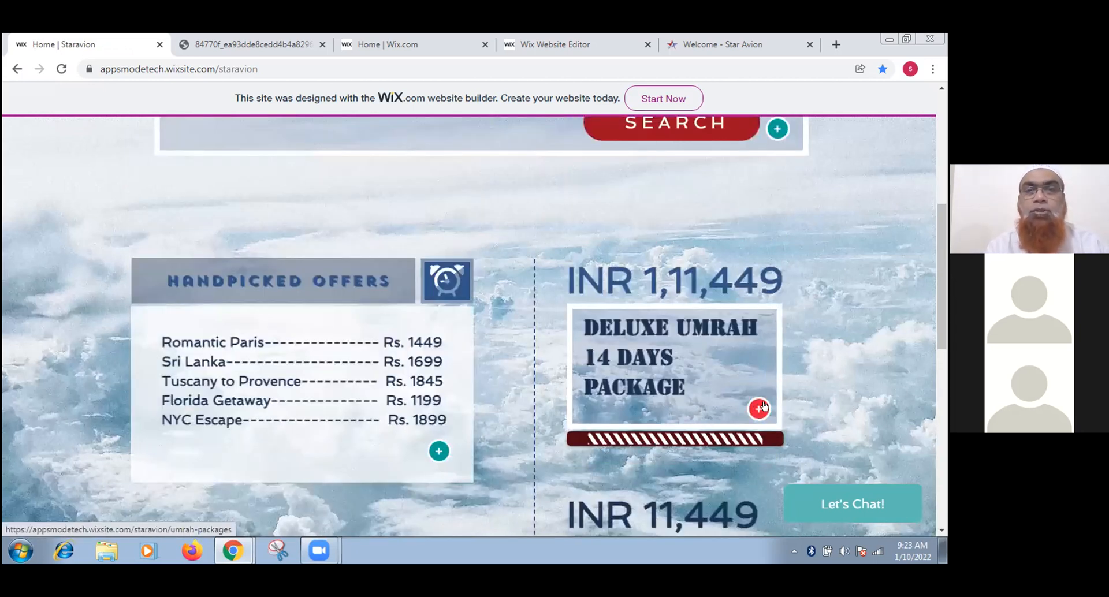
{"action": "scroll", "coordinate": [835, 380], "scroll_direction": "down", "scroll_amount": 2}
{"action": "scroll", "coordinate": [834, 379], "scroll_direction": "down", "scroll_amount": 7}
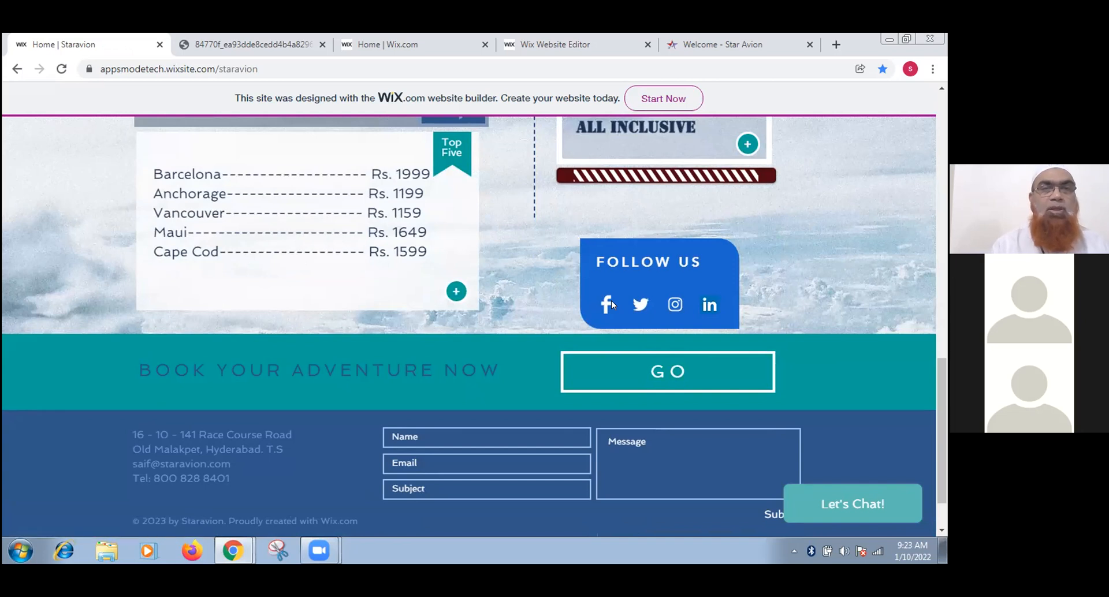
{"action": "scroll", "coordinate": [611, 300], "scroll_direction": "down", "scroll_amount": 2}
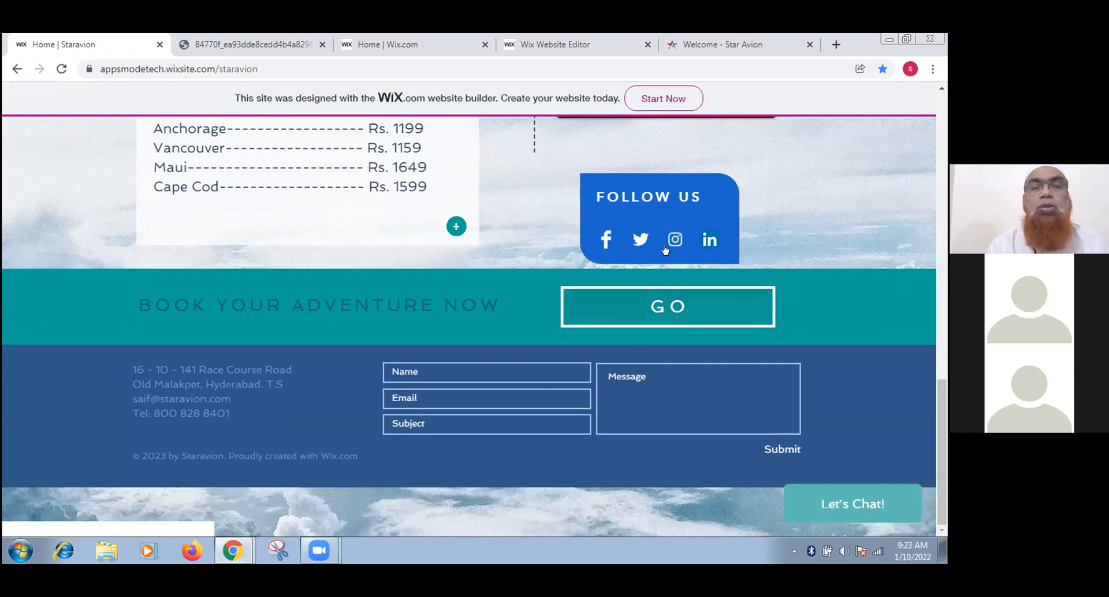
{"action": "scroll", "coordinate": [771, 239], "scroll_direction": "up", "scroll_amount": 7}
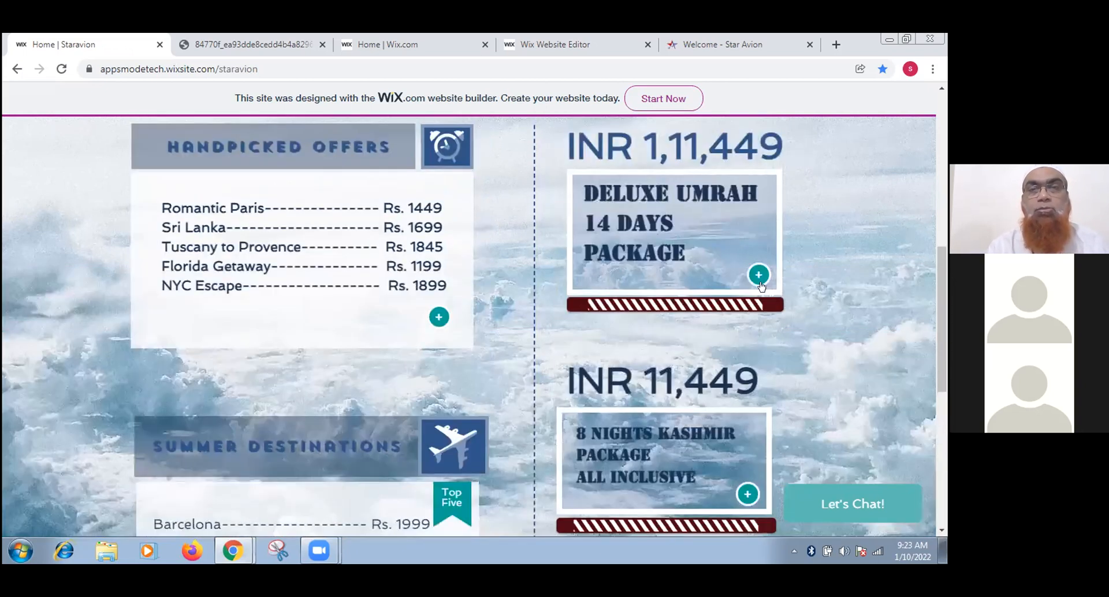
{"action": "left_click", "coordinate": [754, 271]}
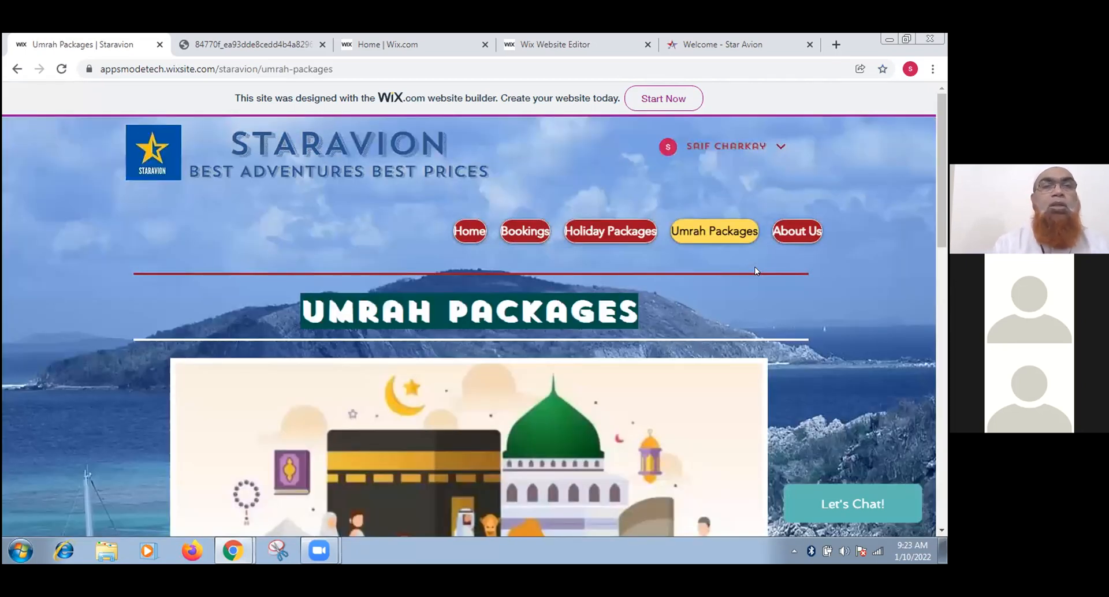
Go back to Home and review the 8 Nights Kashmir offer and Summer Destinations like Barcelona
{"action": "left_click", "coordinate": [16, 71]}
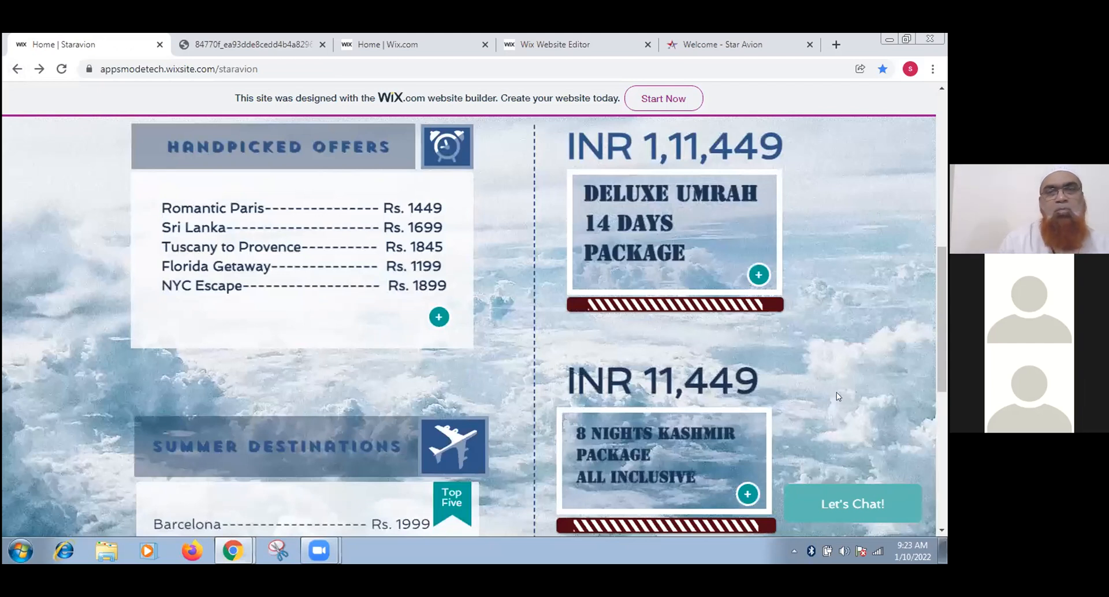
{"action": "scroll", "coordinate": [726, 227], "scroll_direction": "up", "scroll_amount": 3}
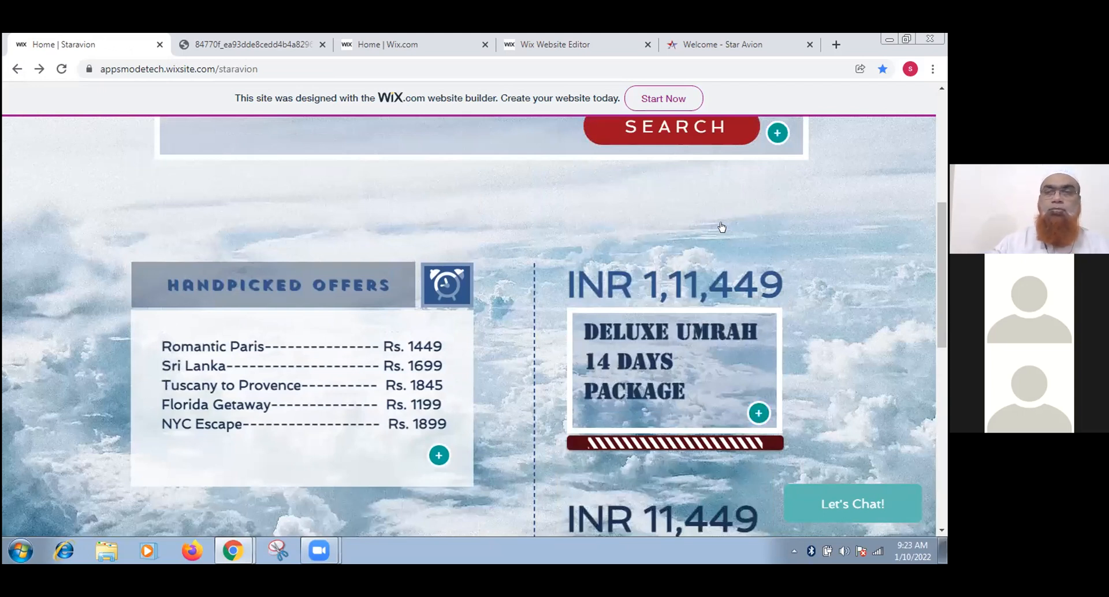
{"action": "scroll", "coordinate": [557, 138], "scroll_direction": "down", "scroll_amount": 10}
{"action": "scroll", "coordinate": [558, 139], "scroll_direction": "up", "scroll_amount": 4}
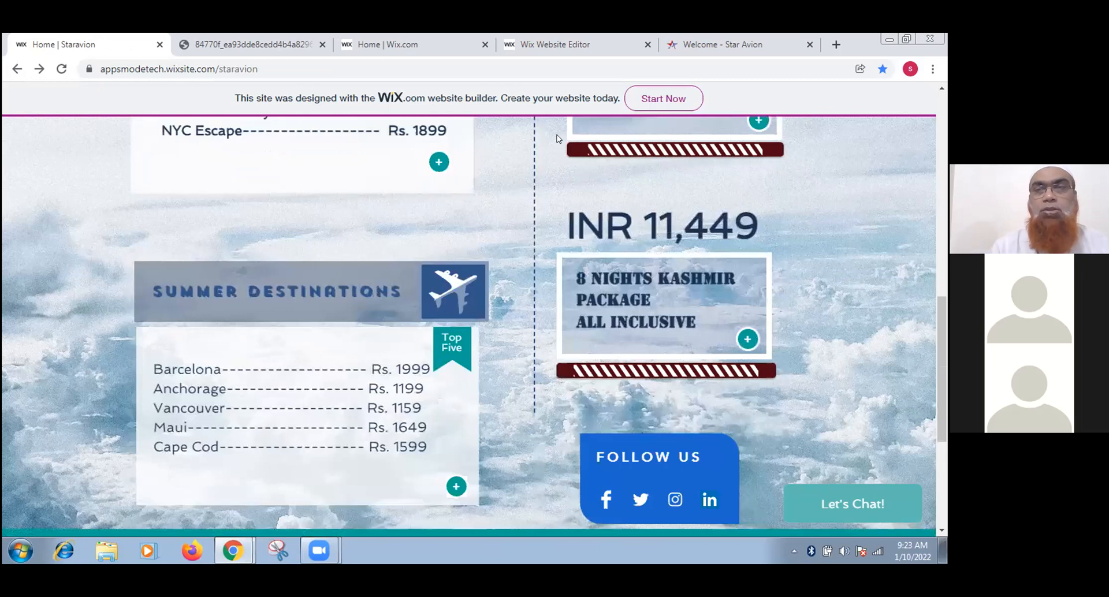
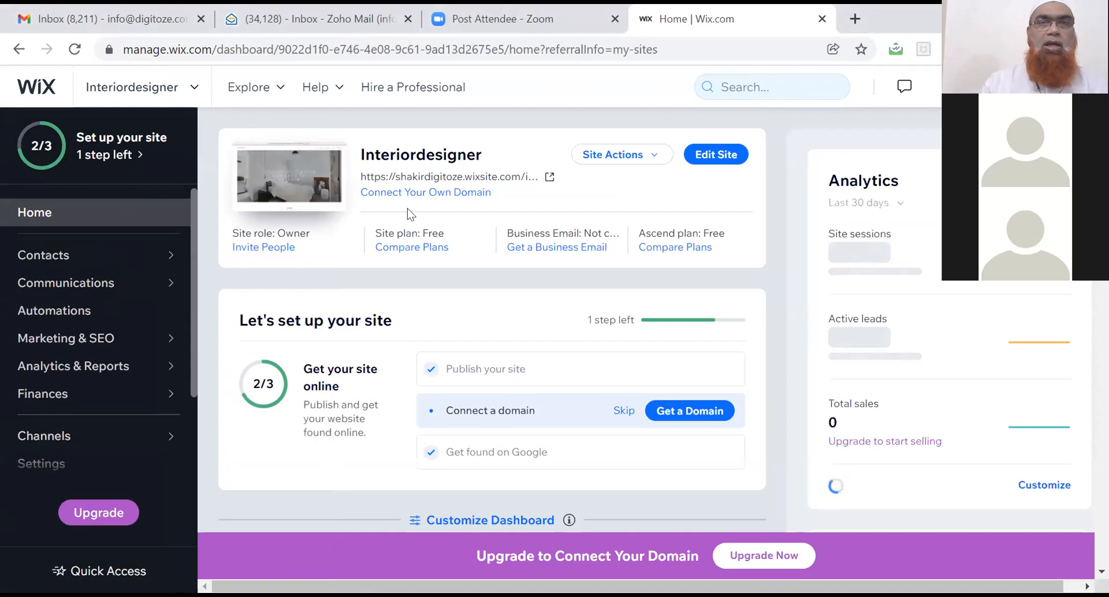
Glance at the recent sites list, then go to Account Settings from the profile menu
{"action": "left_click", "coordinate": [193, 89]}
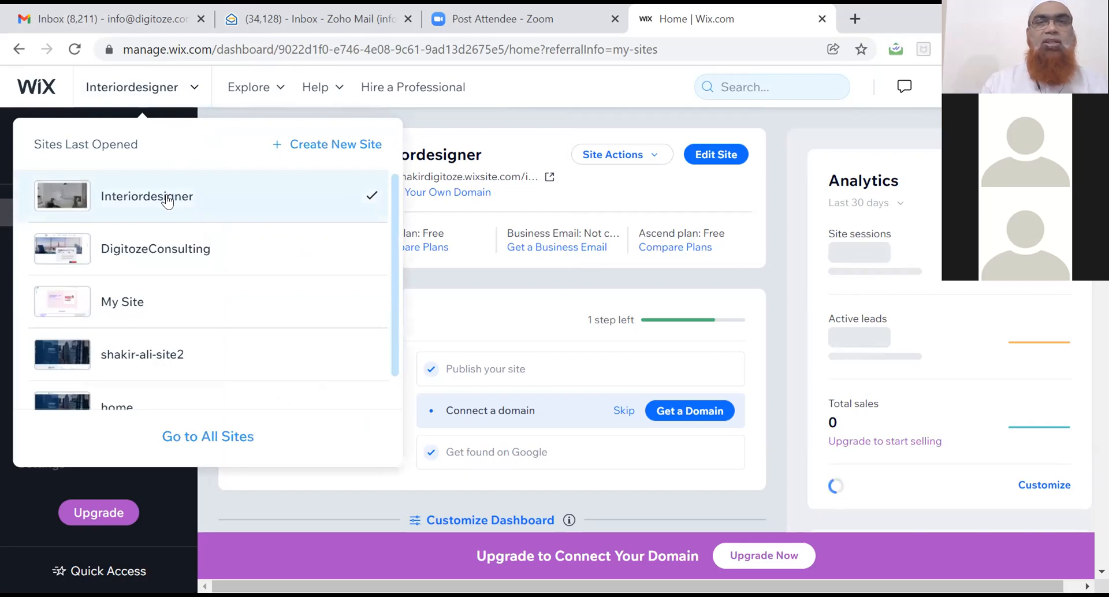
{"action": "left_click", "coordinate": [495, 119]}
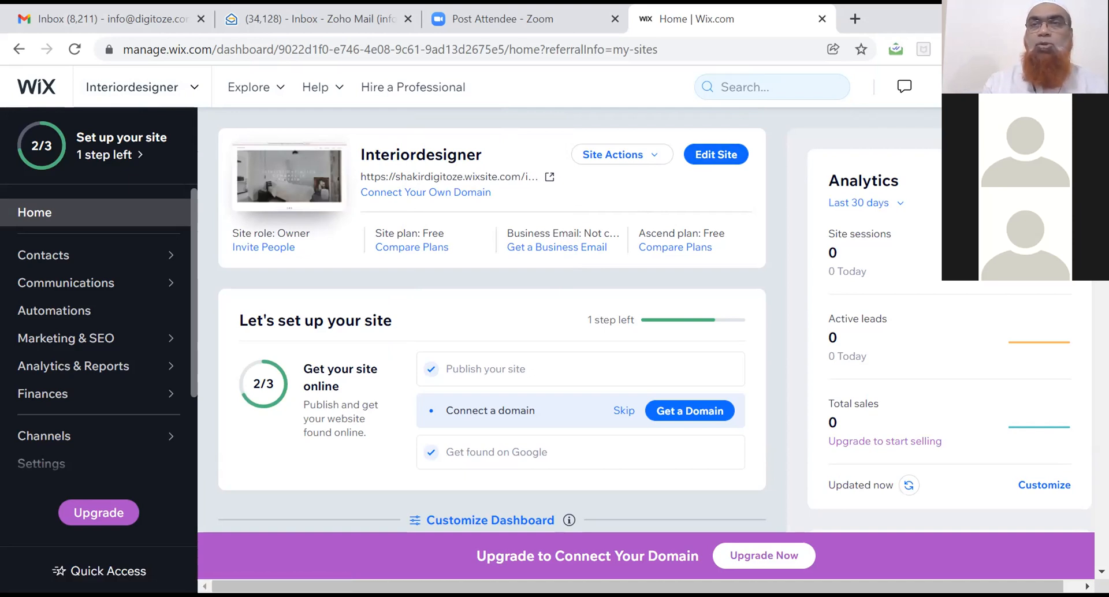
{"action": "mouse_move", "coordinate": [1040, 87]}
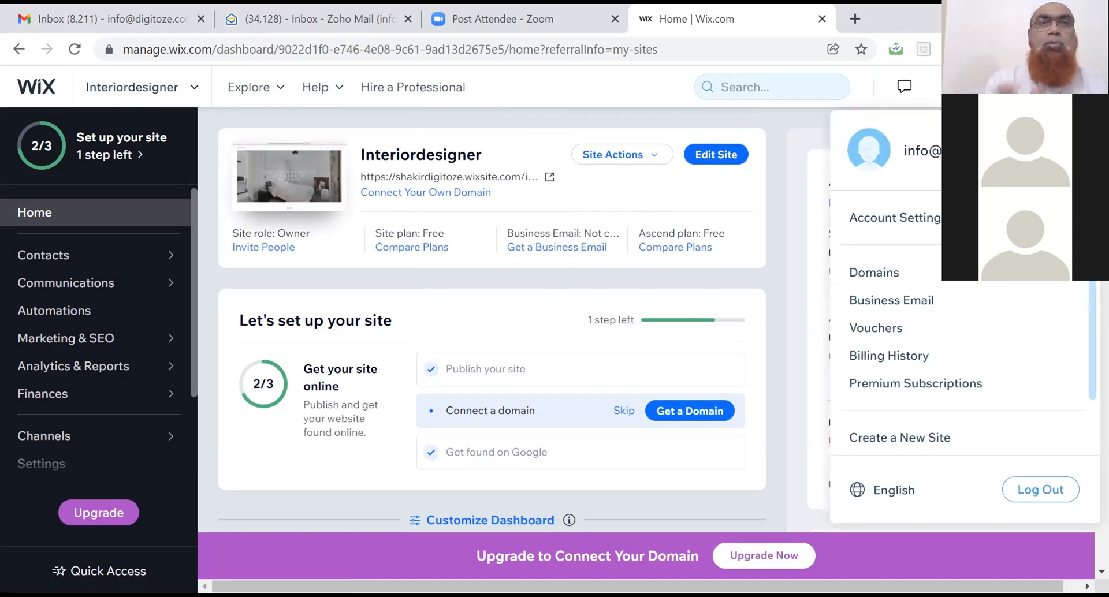
{"action": "left_click", "coordinate": [920, 219]}
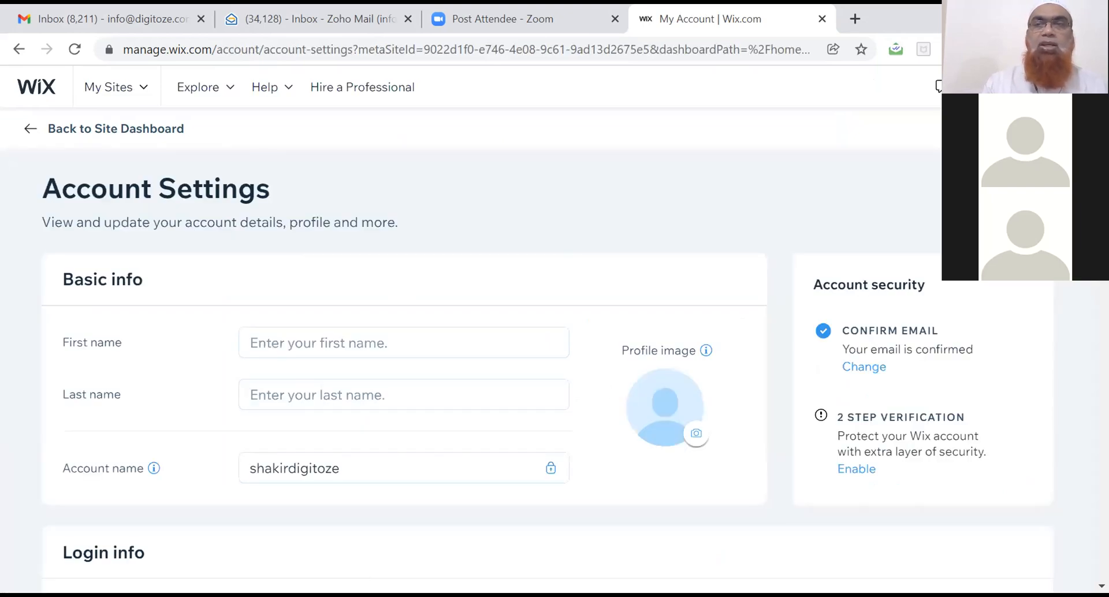
Enter the new account name in both name fields of the change form and save it
{"action": "scroll", "coordinate": [338, 250], "scroll_direction": "down", "scroll_amount": 4}
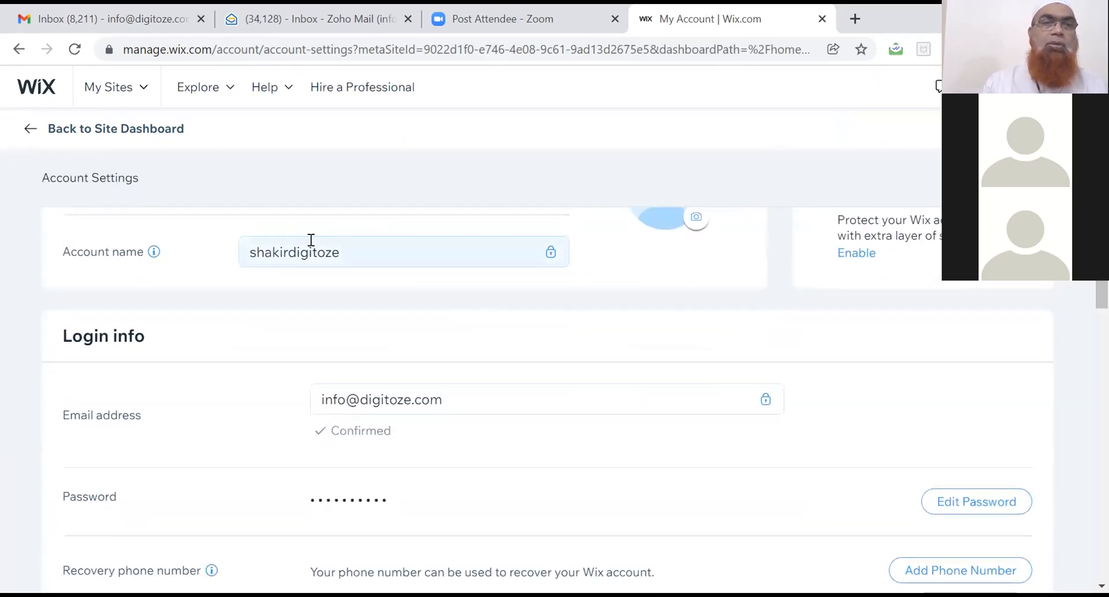
{"action": "left_click", "coordinate": [337, 250]}
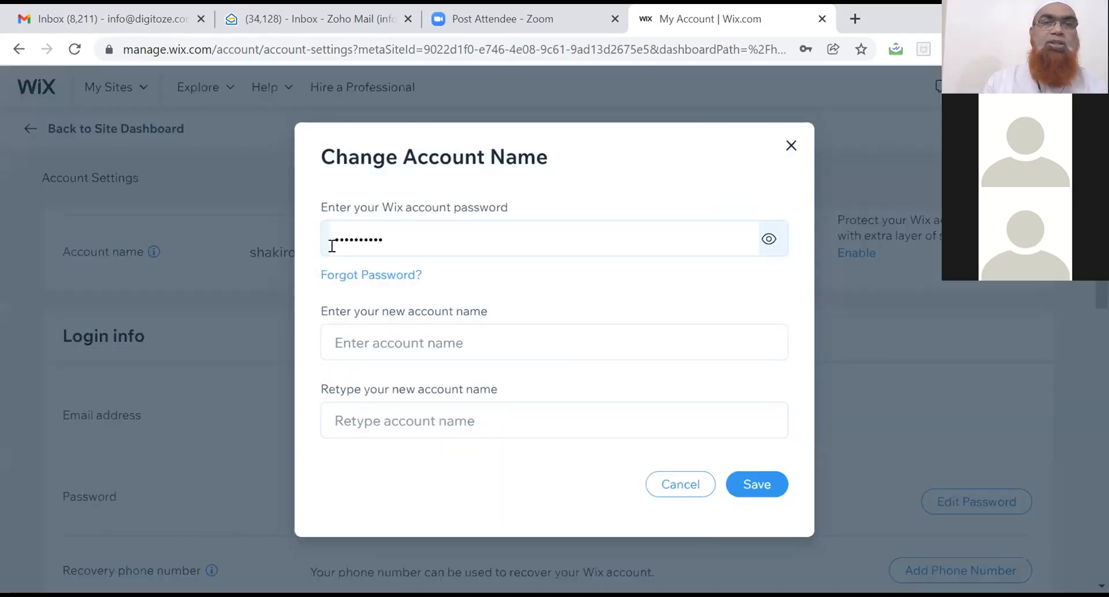
{"action": "left_click", "coordinate": [792, 143]}
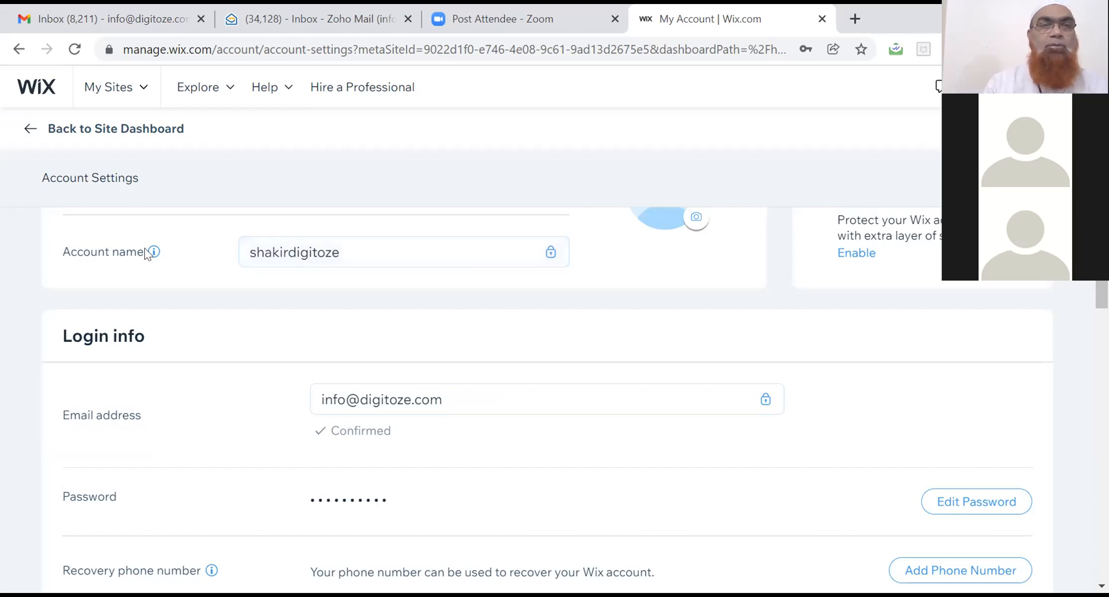
{"action": "left_click", "coordinate": [335, 255]}
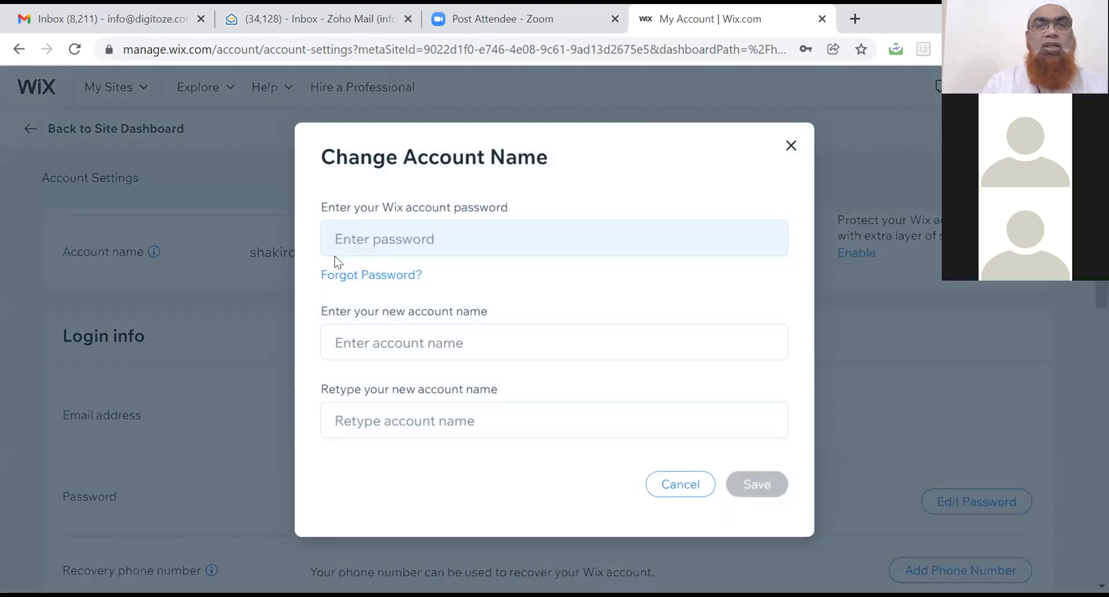
{"action": "left_click", "coordinate": [382, 338]}
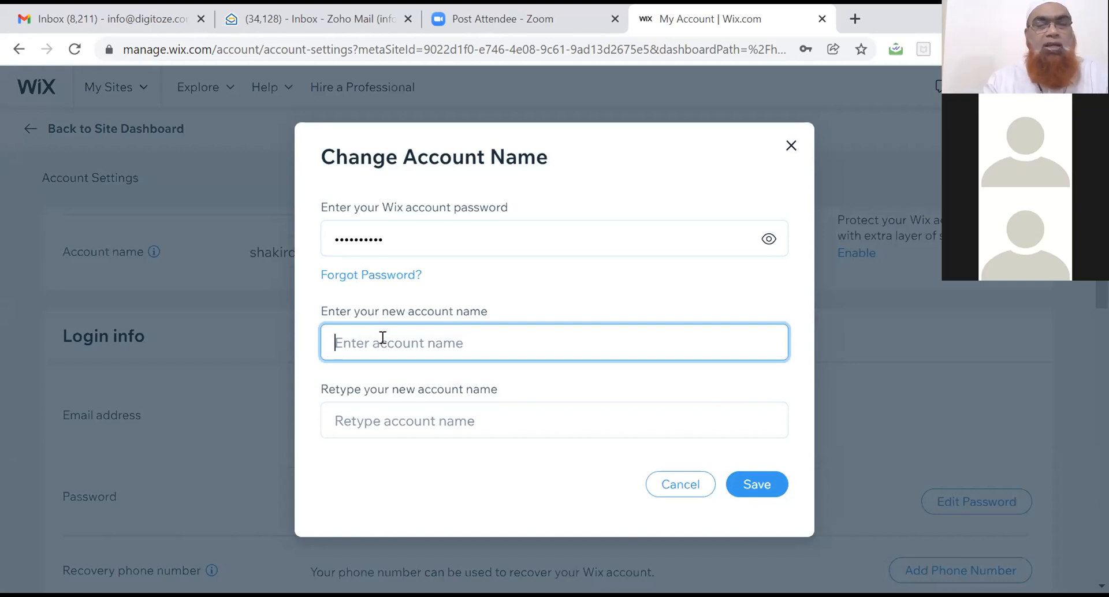
{"action": "type", "text": "digit"}
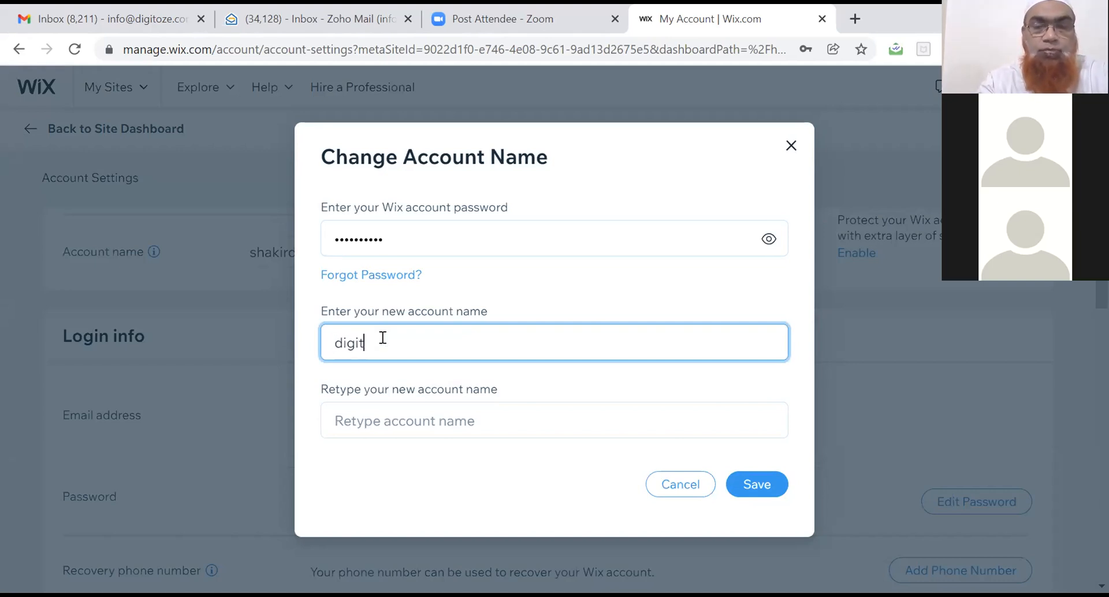
{"action": "type", "text": "ozeshakir"}
{"action": "left_click", "coordinate": [386, 413]}
{"action": "type", "text": "digito"}
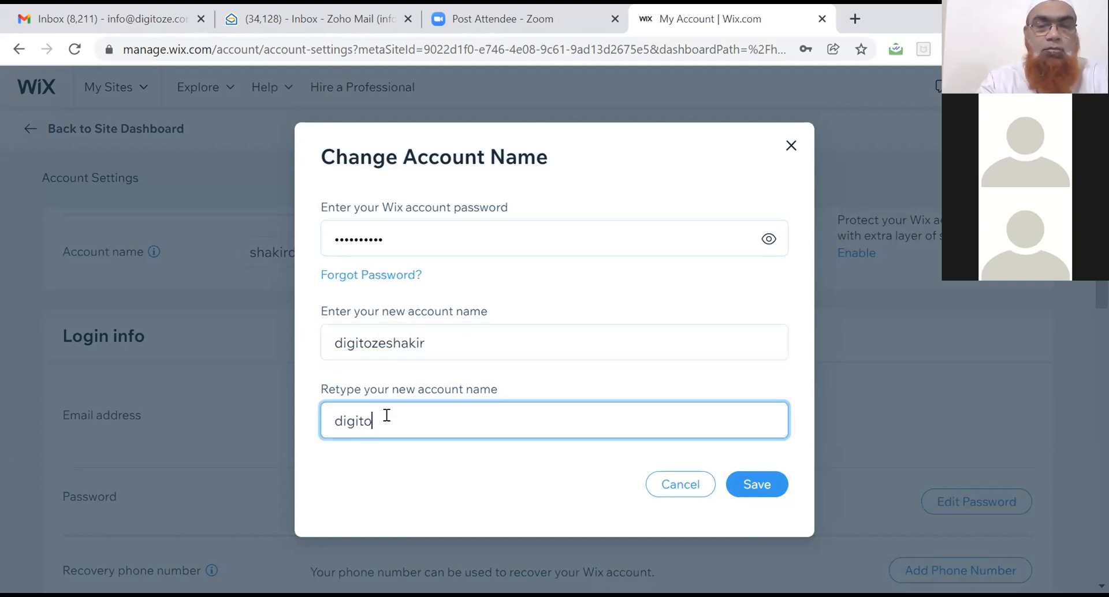
{"action": "type", "text": "zeshakir"}
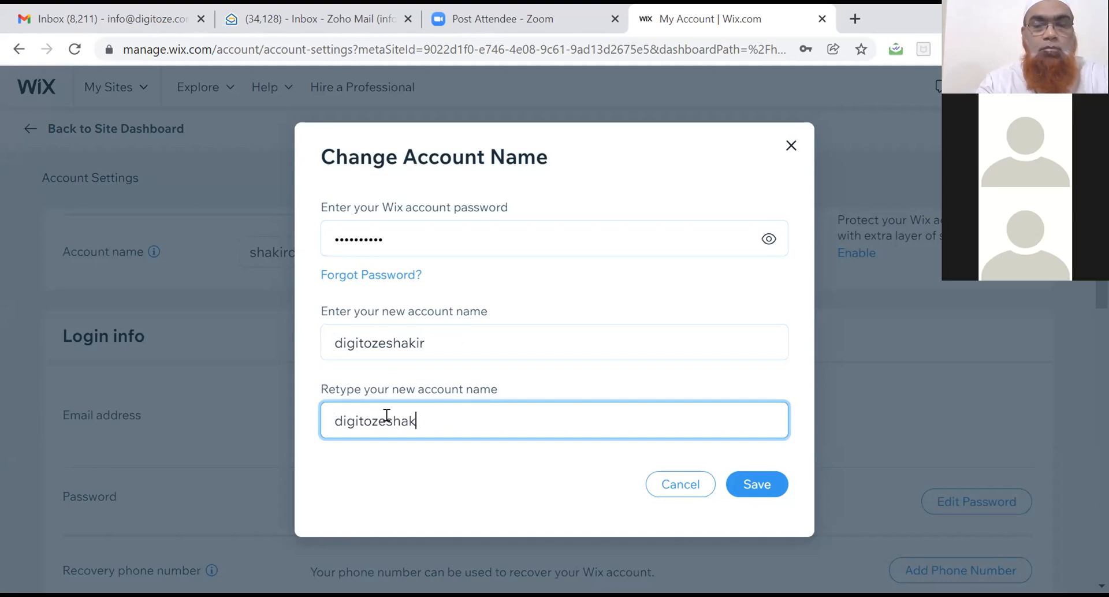
{"action": "left_click", "coordinate": [751, 487]}
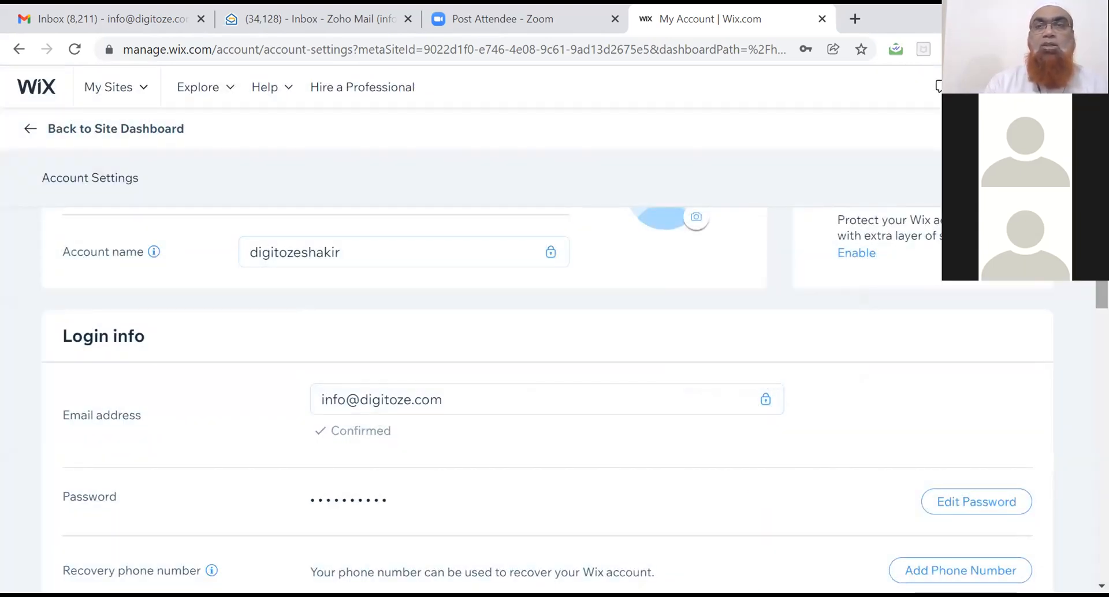
{"action": "scroll", "coordinate": [548, 347], "scroll_direction": "up", "scroll_amount": 4}
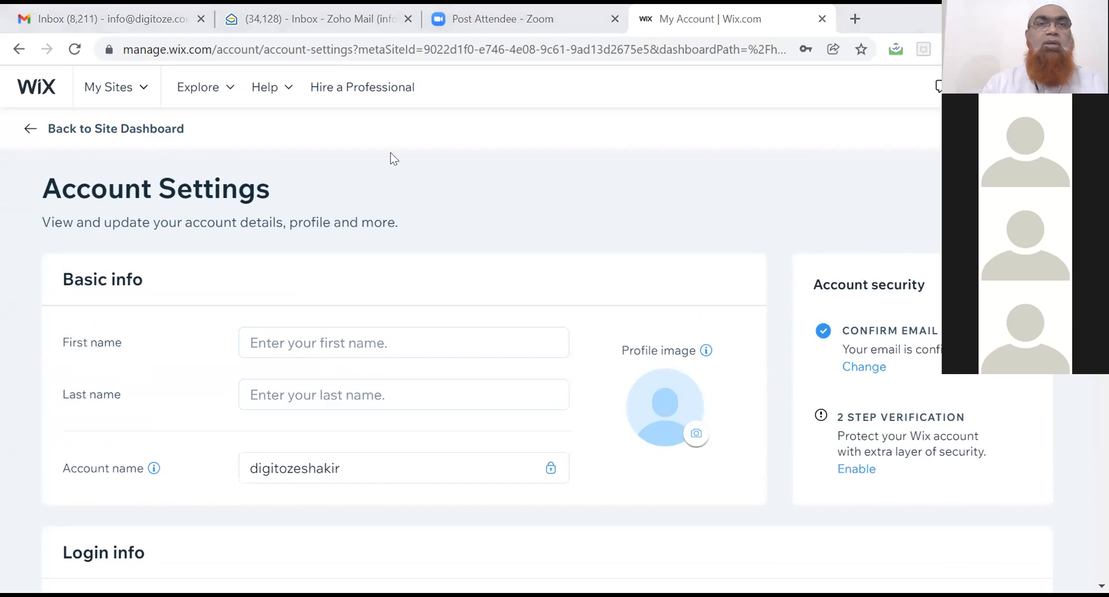
Open the live site and highlight 'interiordesigner' in its URL, then return to the dashboard tab
{"action": "left_click", "coordinate": [30, 130]}
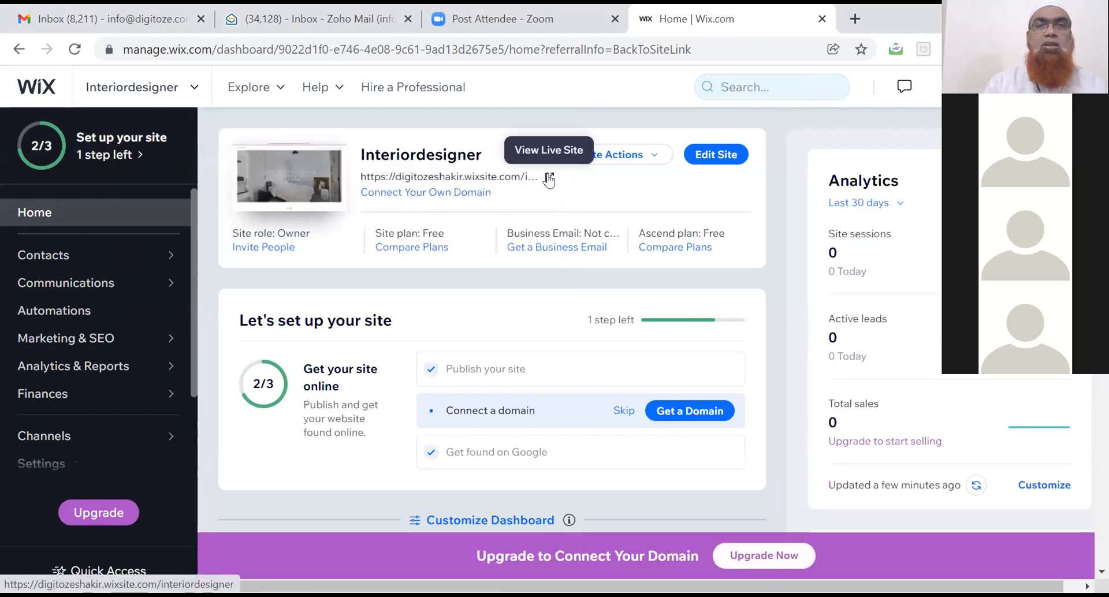
{"action": "left_click", "coordinate": [549, 179]}
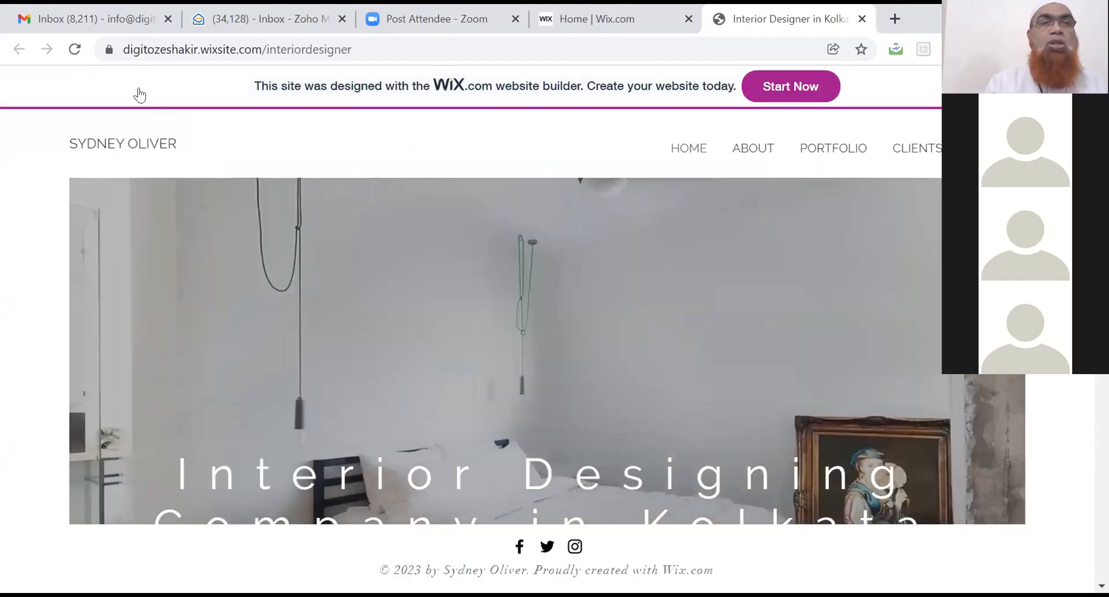
{"action": "left_click", "coordinate": [122, 50]}
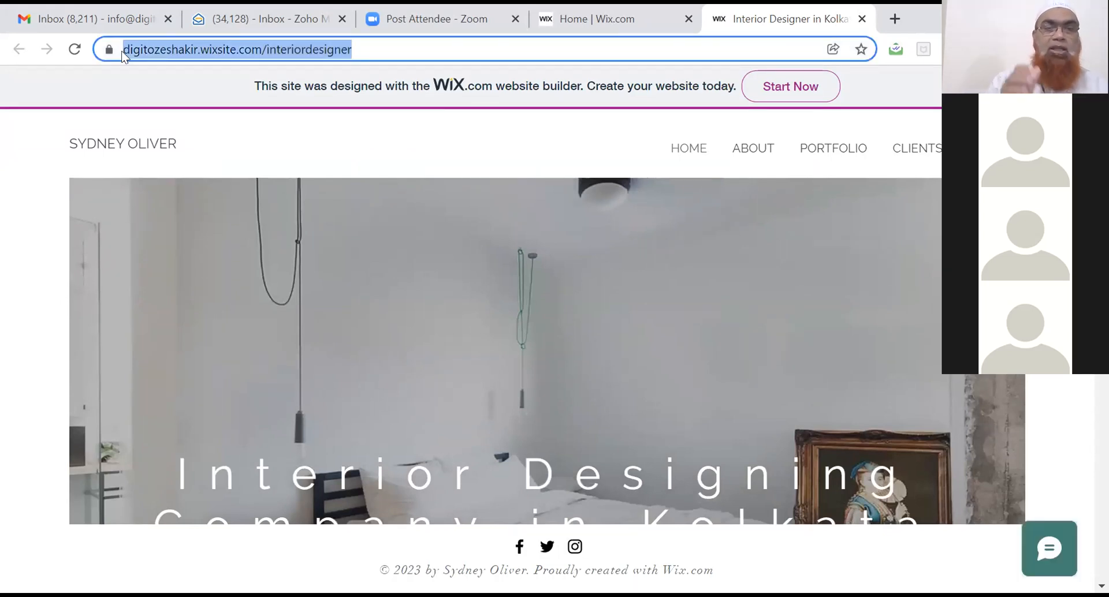
{"action": "left_click", "coordinate": [122, 51]}
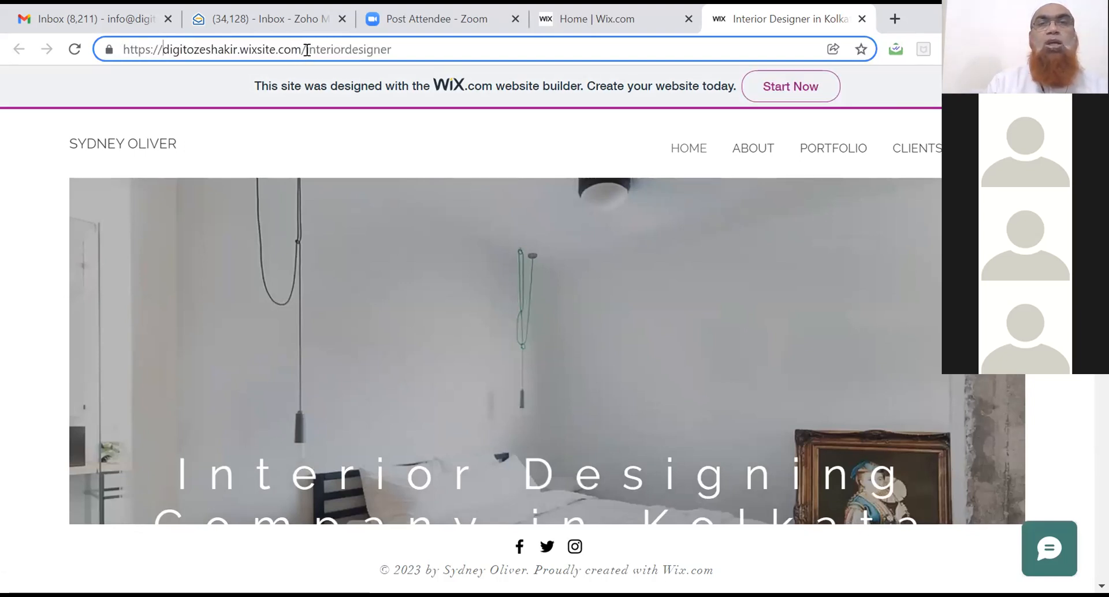
{"action": "left_click_drag", "start_coordinate": [307, 50], "coordinate": [393, 51]}
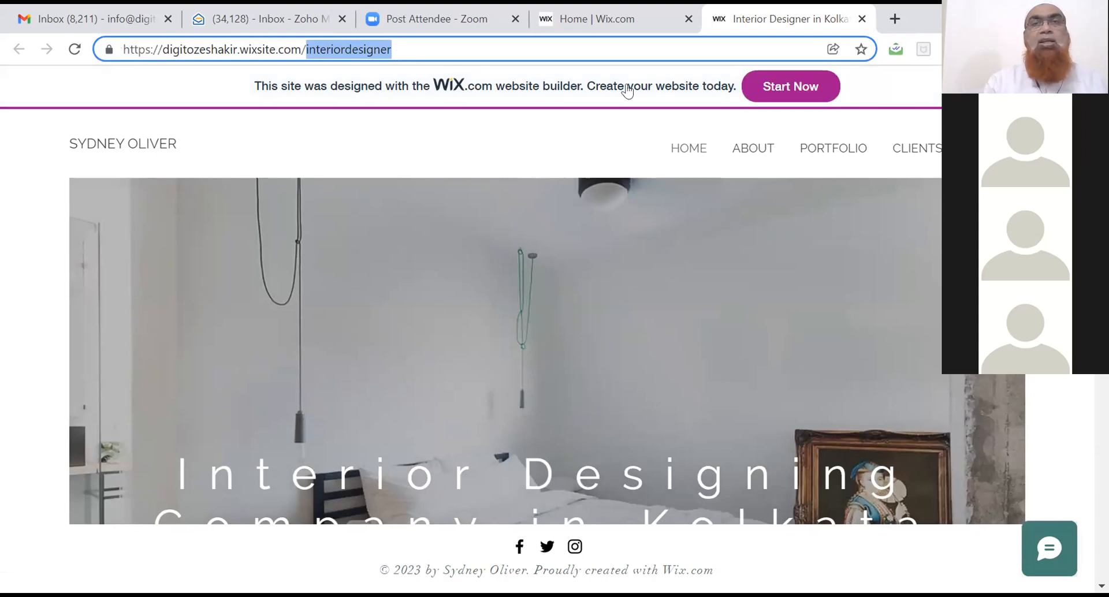
{"action": "left_click", "coordinate": [623, 10]}
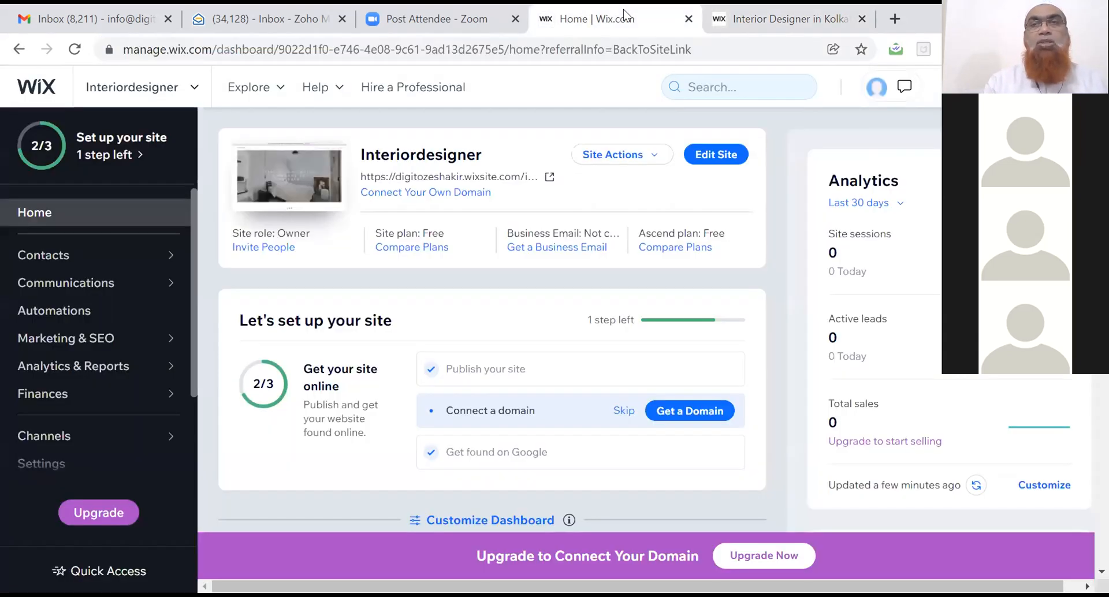
Launch the Interiordesigner site in the Wix Editor and dismiss the Congratulations dialog with Done
{"action": "left_click", "coordinate": [702, 155]}
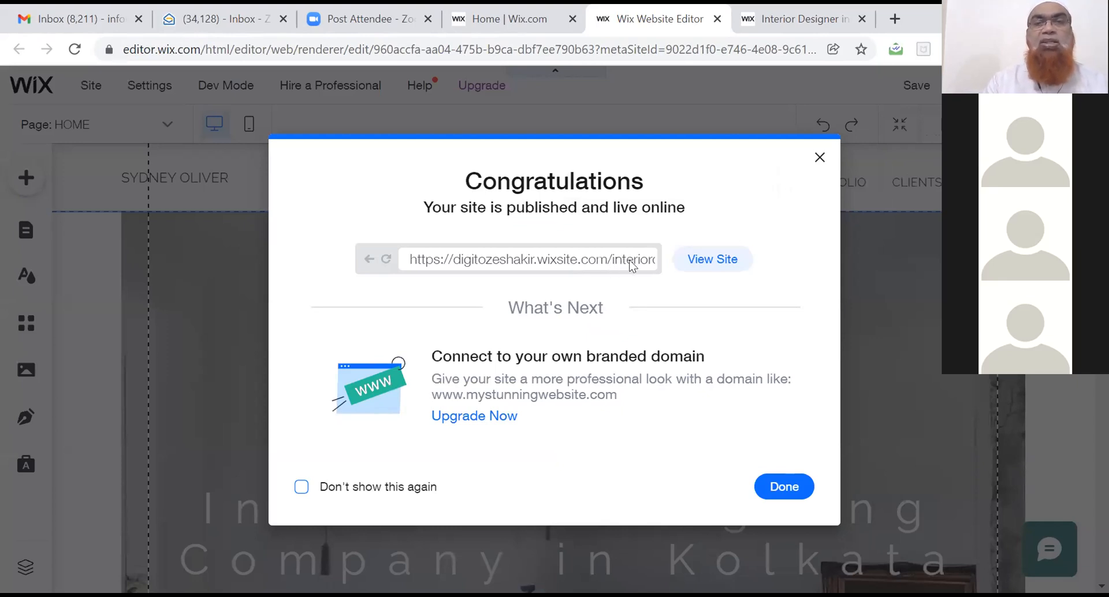
{"action": "left_click", "coordinate": [770, 488]}
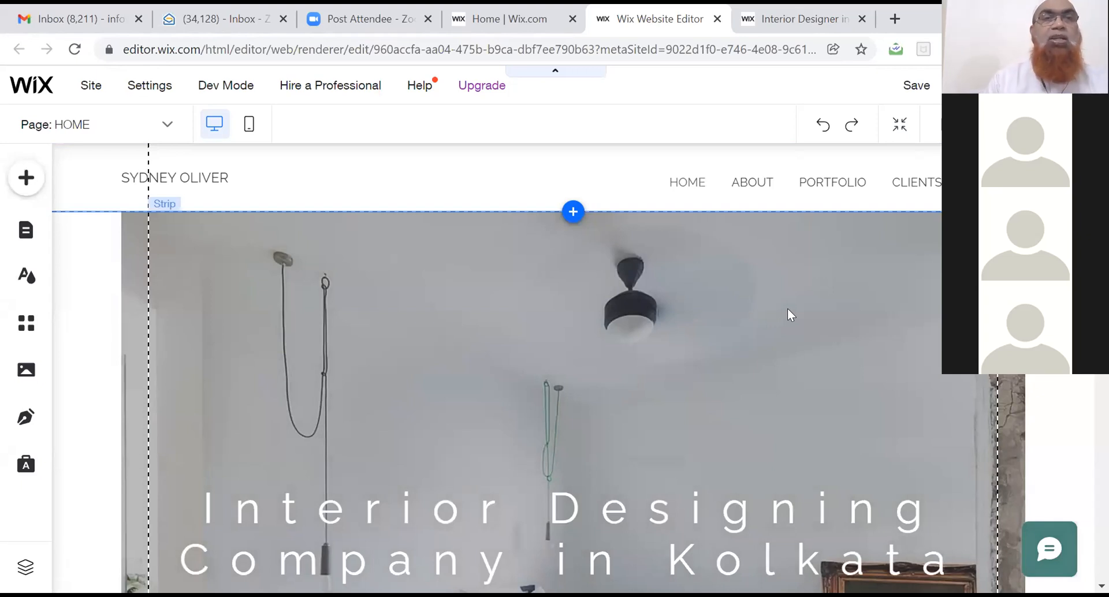
{"action": "mouse_move", "coordinate": [98, 88]}
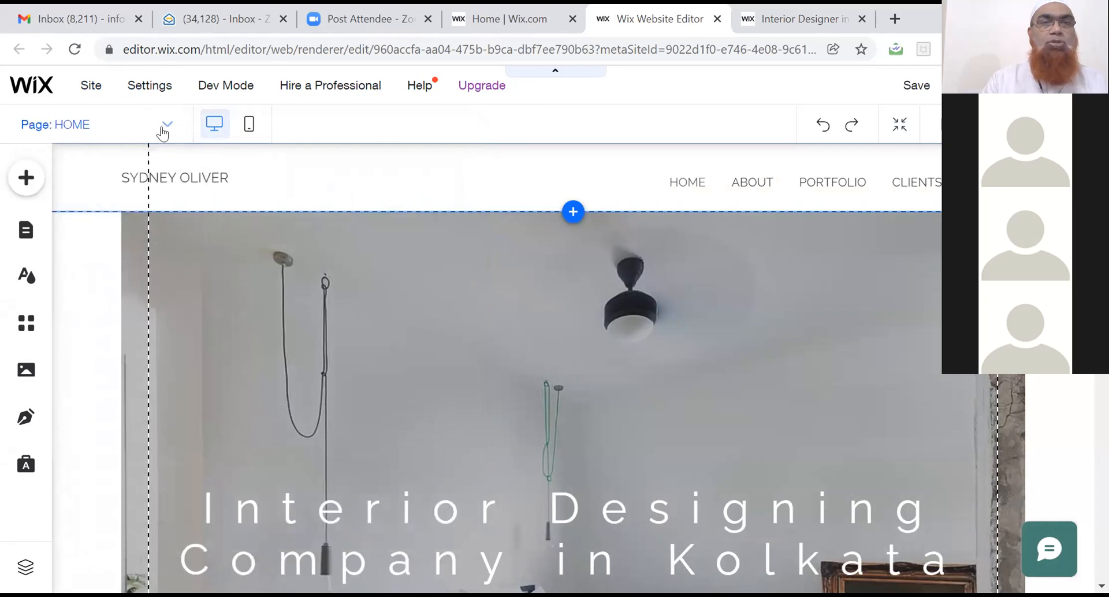
Inspect the ABOUT menu item's link options in Manage Pages, cancel, then publish the site
{"action": "left_click", "coordinate": [164, 129]}
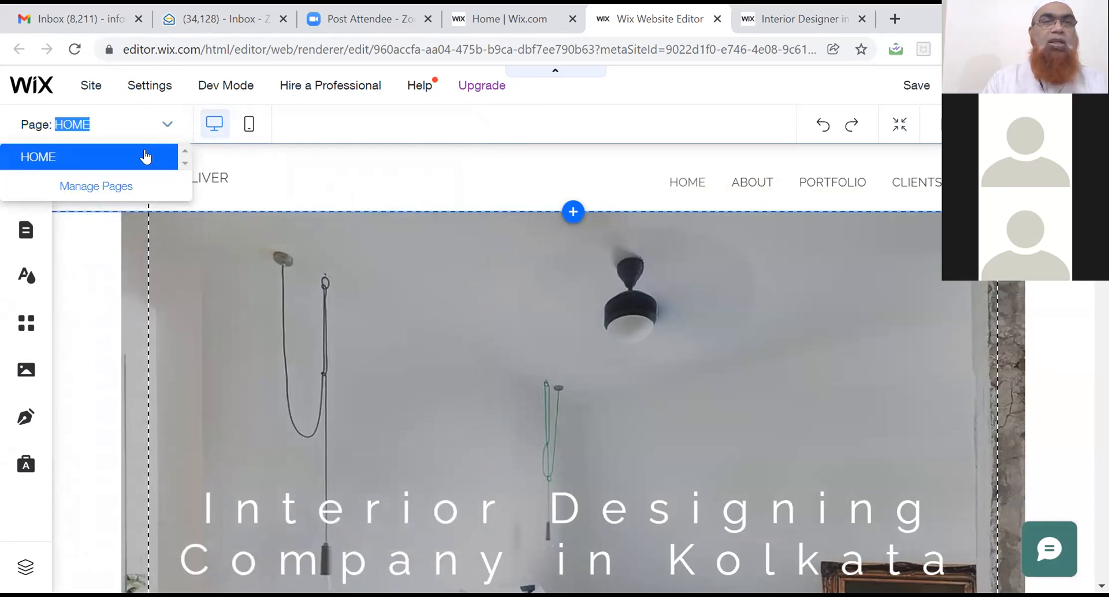
{"action": "left_click", "coordinate": [112, 186]}
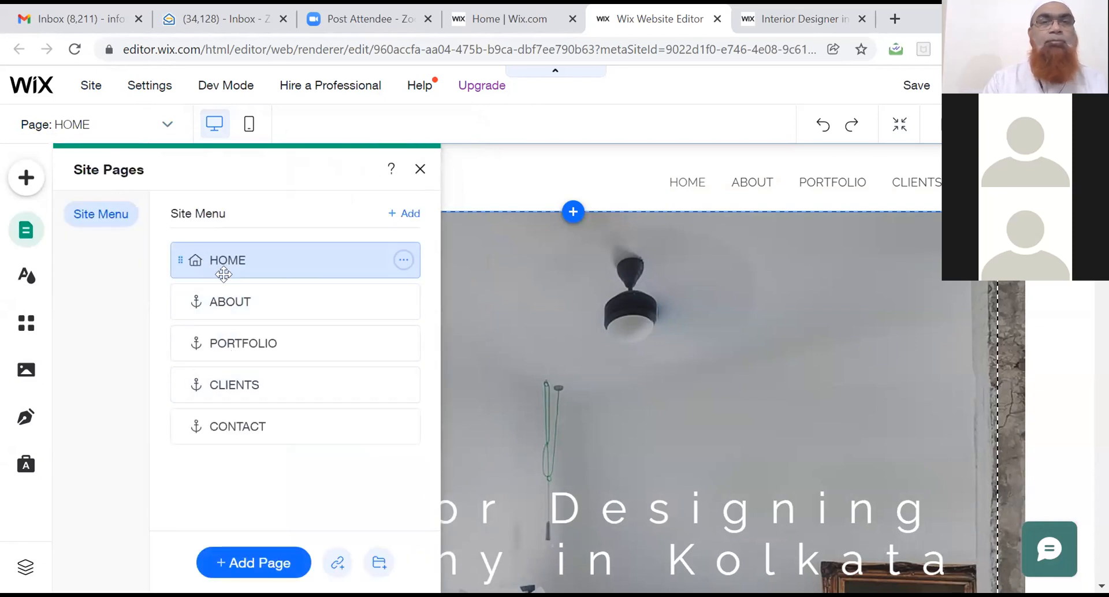
{"action": "left_click", "coordinate": [223, 300]}
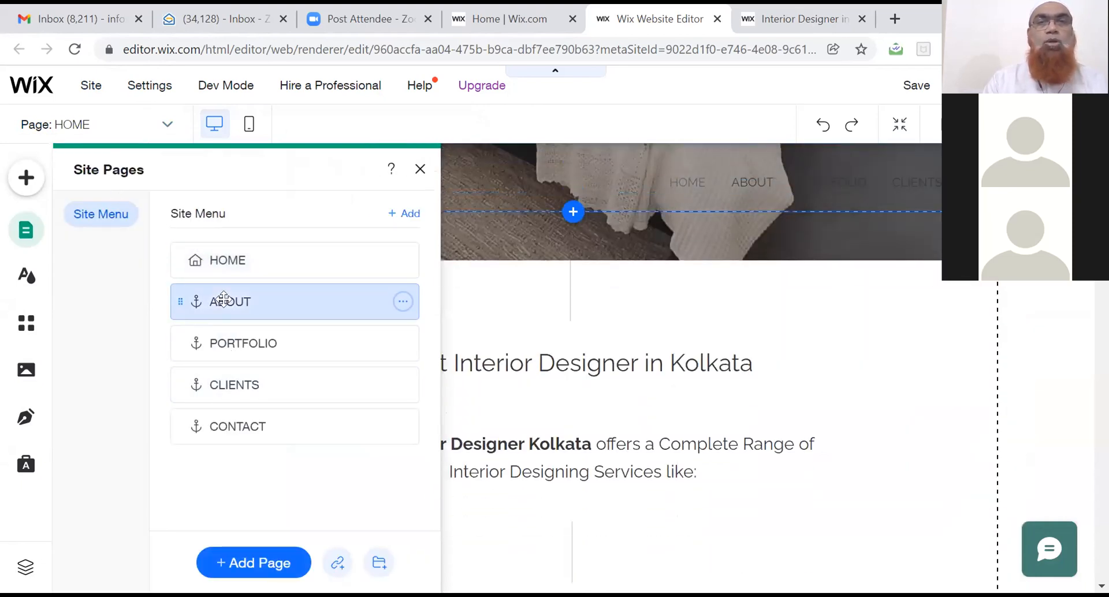
{"action": "left_click", "coordinate": [403, 302]}
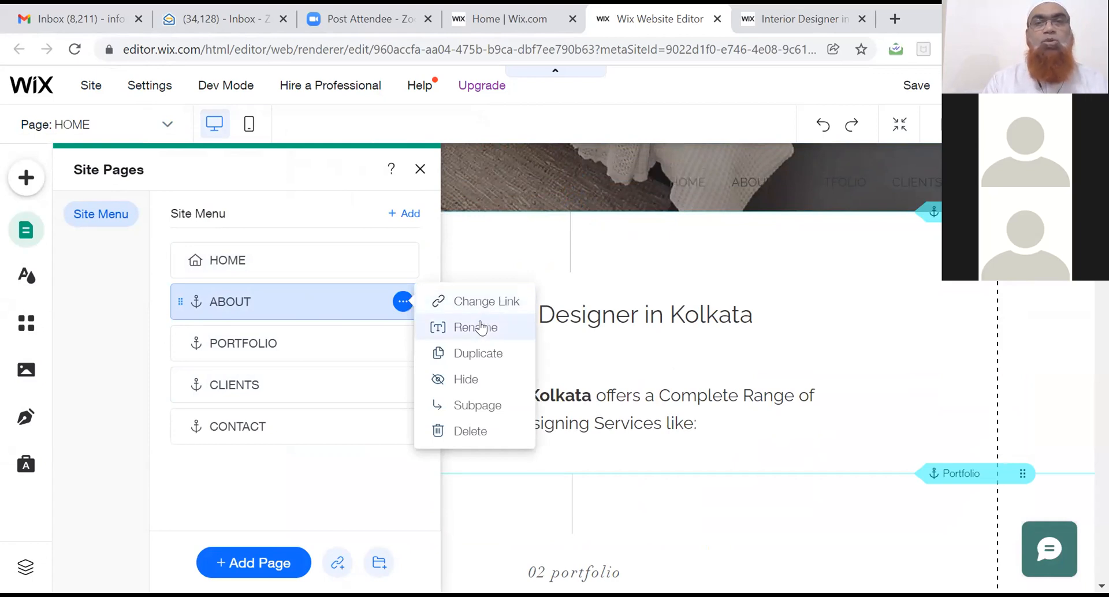
{"action": "left_click", "coordinate": [484, 301]}
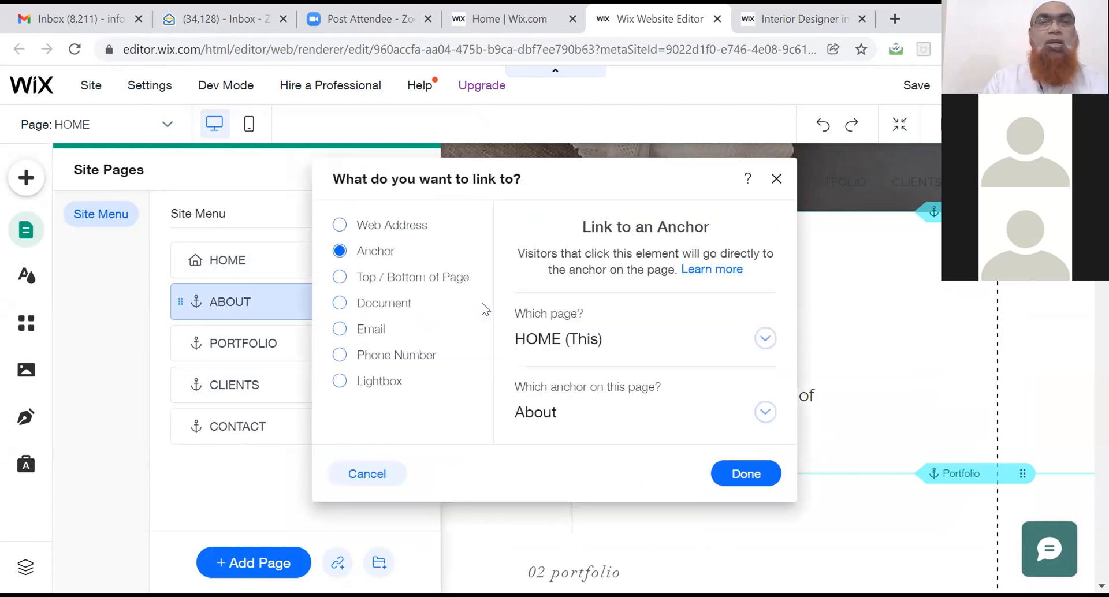
{"action": "left_click", "coordinate": [400, 233]}
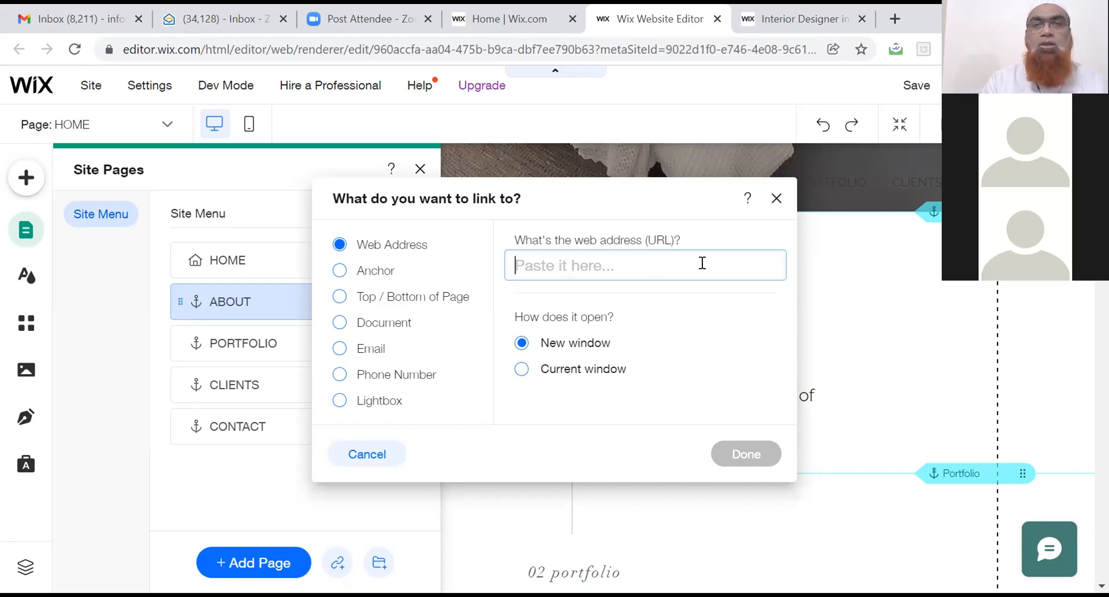
{"action": "left_click", "coordinate": [777, 199]}
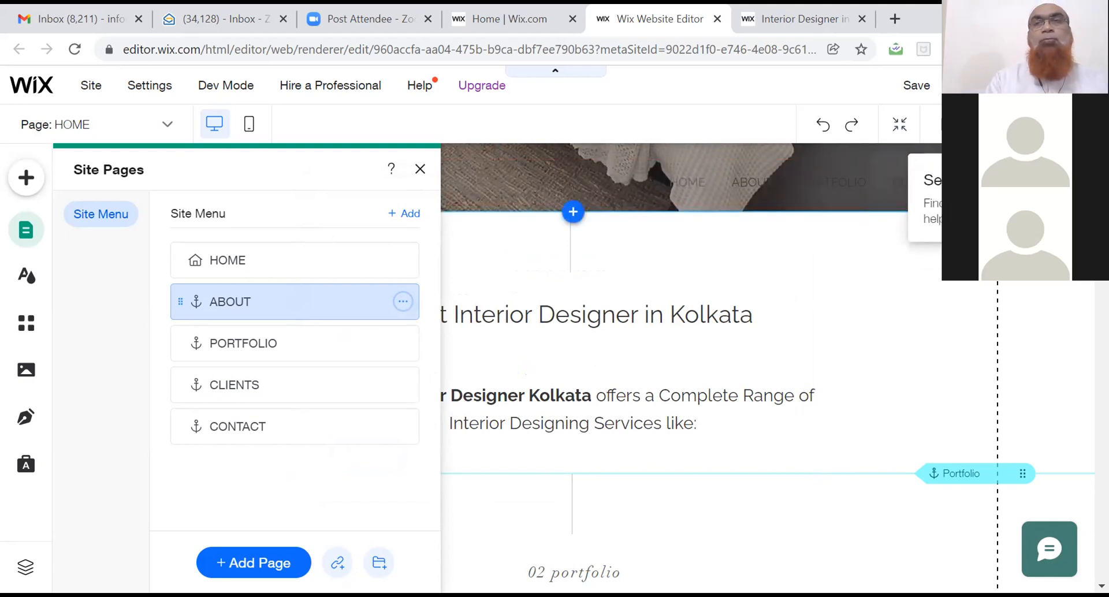
{"action": "left_click", "coordinate": [1058, 86]}
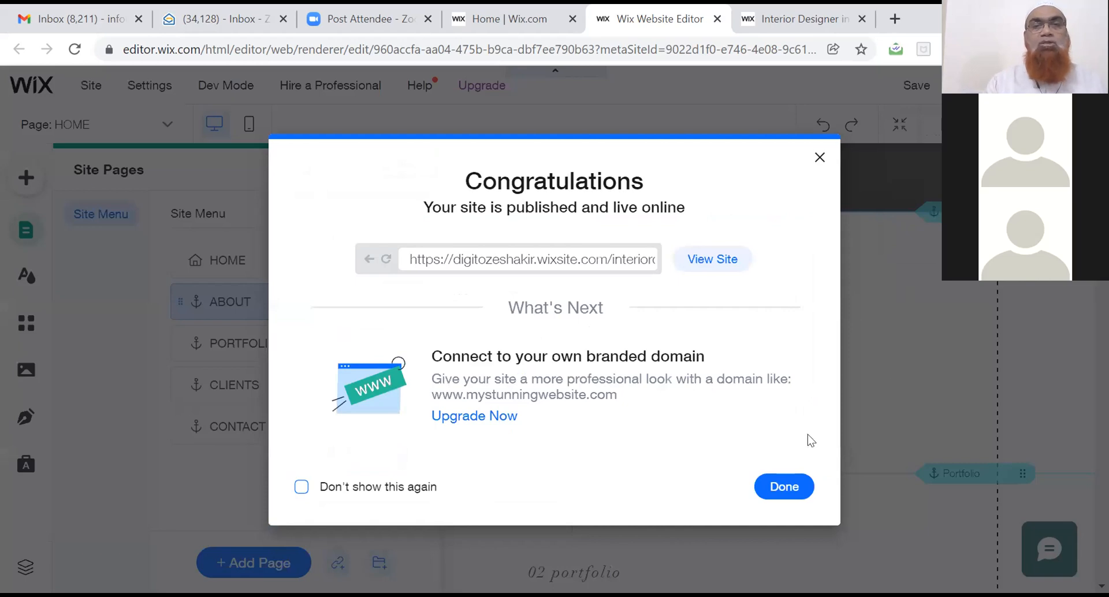
{"action": "left_click", "coordinate": [783, 484]}
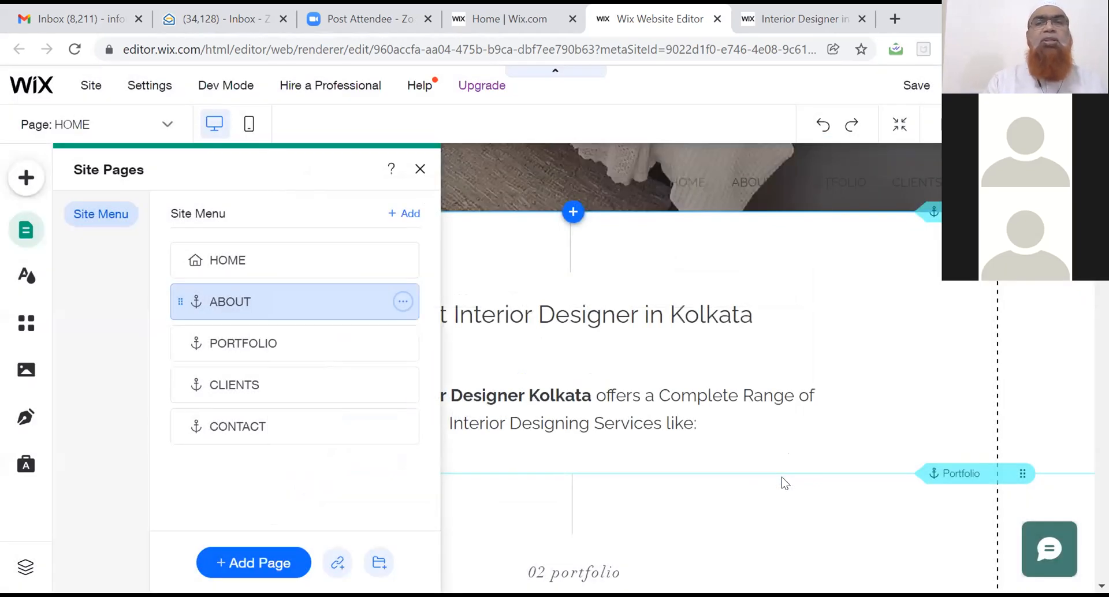